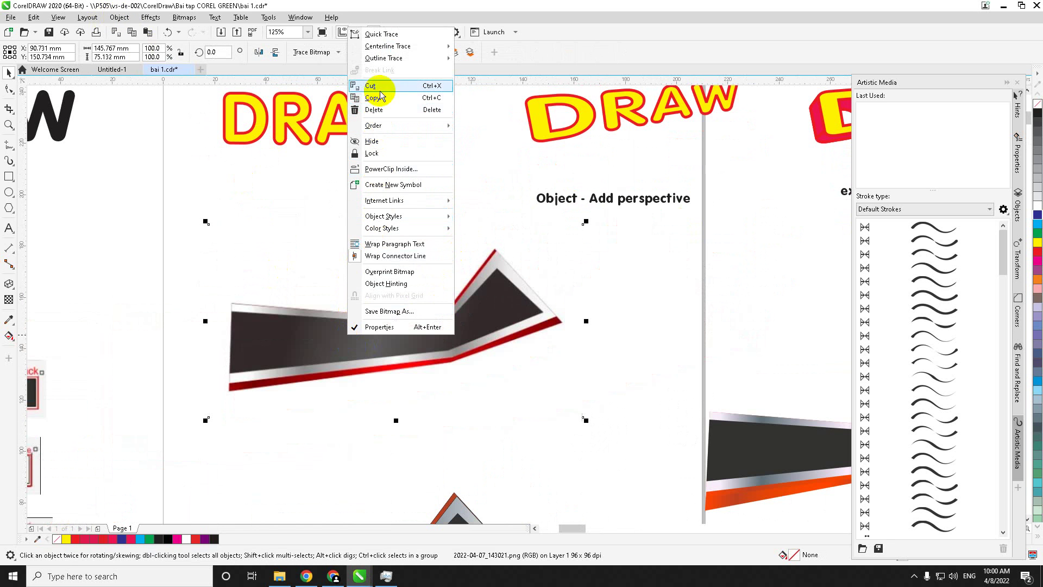
- Lock the red, silver and black banner reference bitmap in place
{"action": "left_click", "coordinate": [372, 153]}
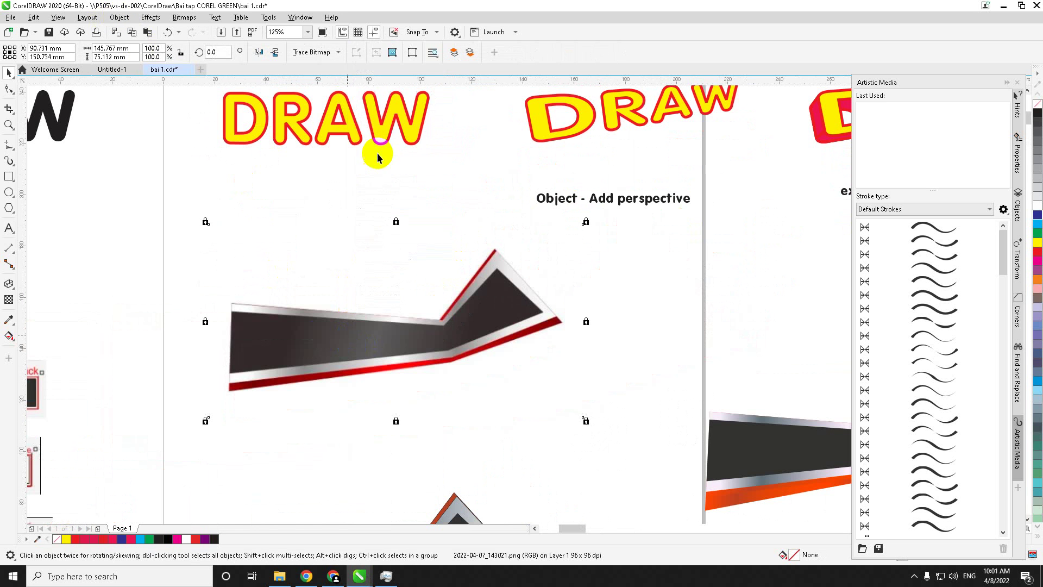
{"action": "scroll", "coordinate": [319, 333], "scroll_direction": "up", "scroll_amount": 3}
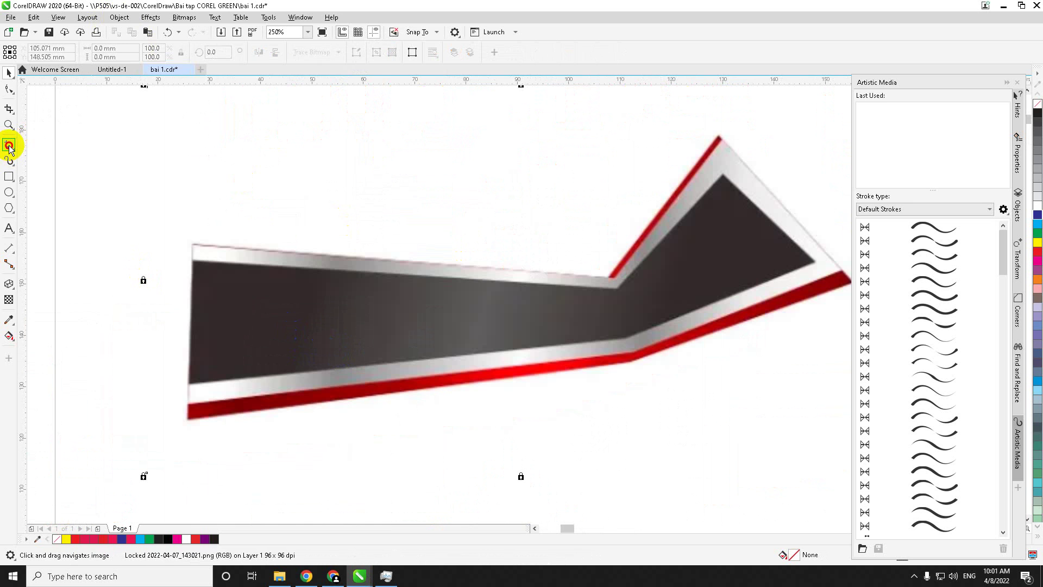
- Trace the banner's inner dark panel with the Pen tool as a closed six-corner outline about 122 × 40 mm
{"action": "left_click", "coordinate": [9, 147]}
{"action": "left_click", "coordinate": [35, 179]}
{"action": "scroll", "coordinate": [105, 229], "scroll_direction": "down", "scroll_amount": 3}
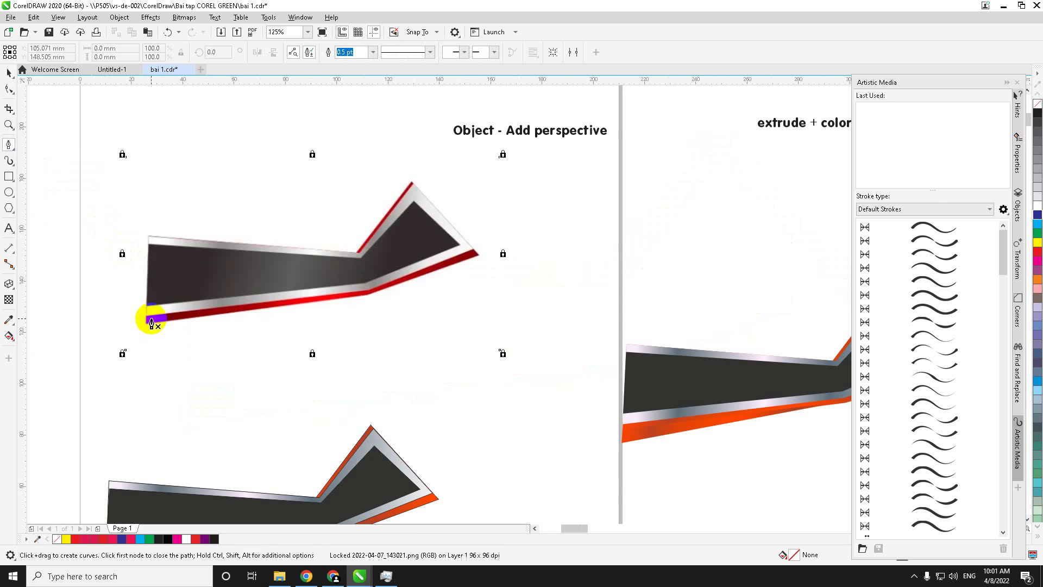
{"action": "scroll", "coordinate": [151, 324], "scroll_direction": "up", "scroll_amount": 3}
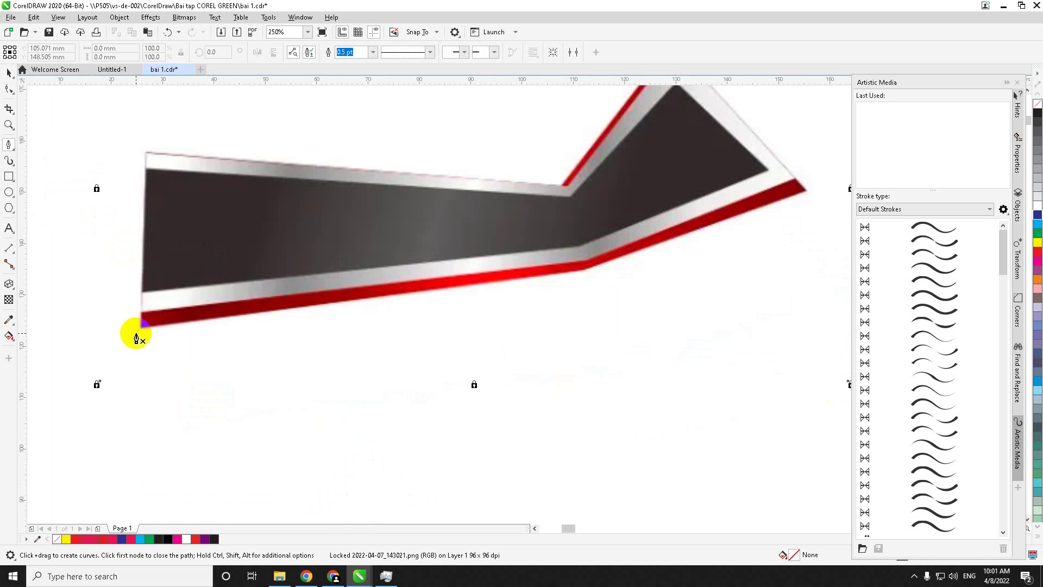
{"action": "left_click_drag", "start_coordinate": [150, 200], "coordinate": [153, 224]}
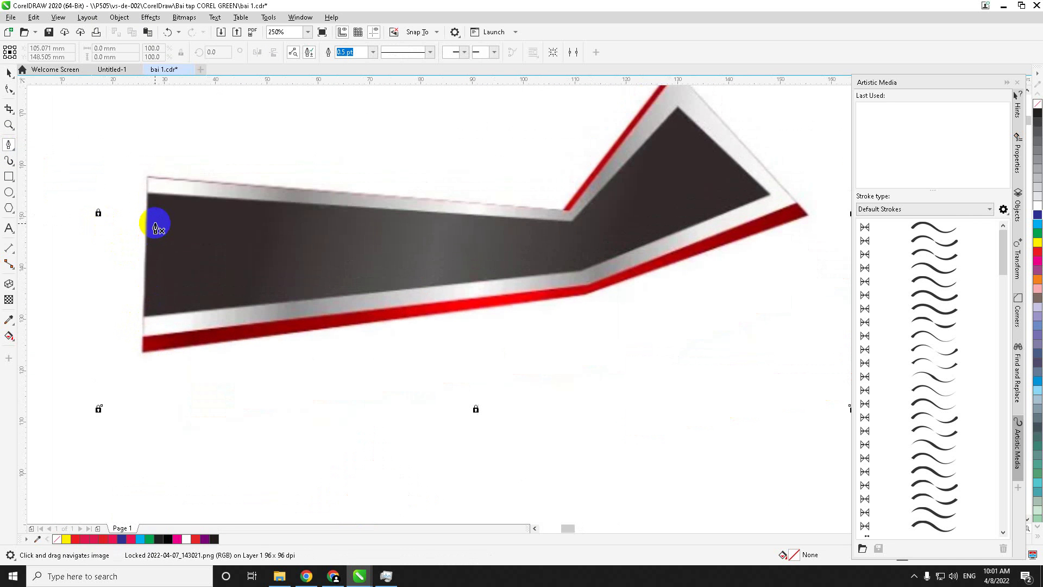
{"action": "left_click", "coordinate": [146, 193]}
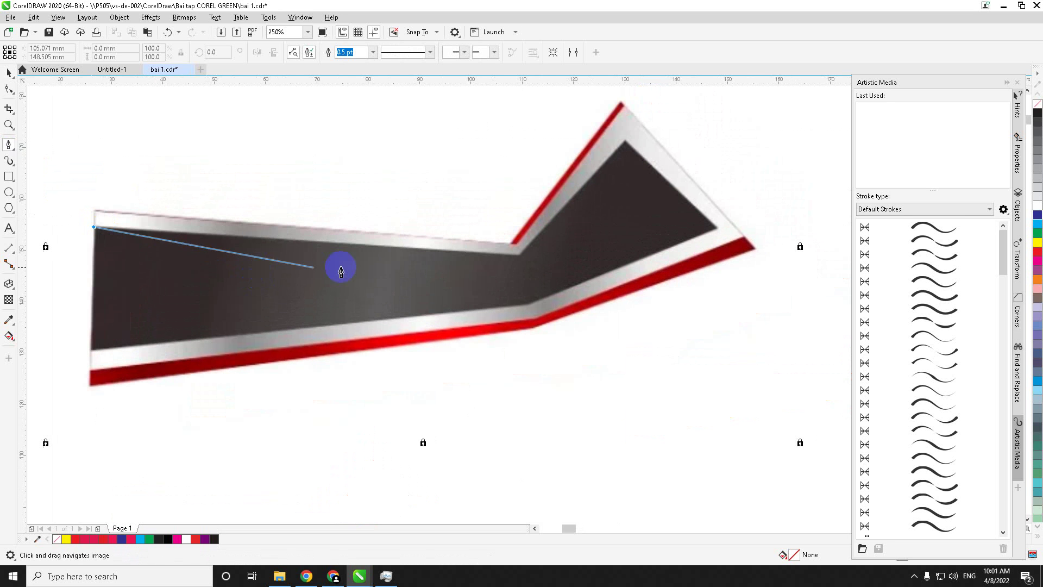
{"action": "left_click", "coordinate": [515, 252]}
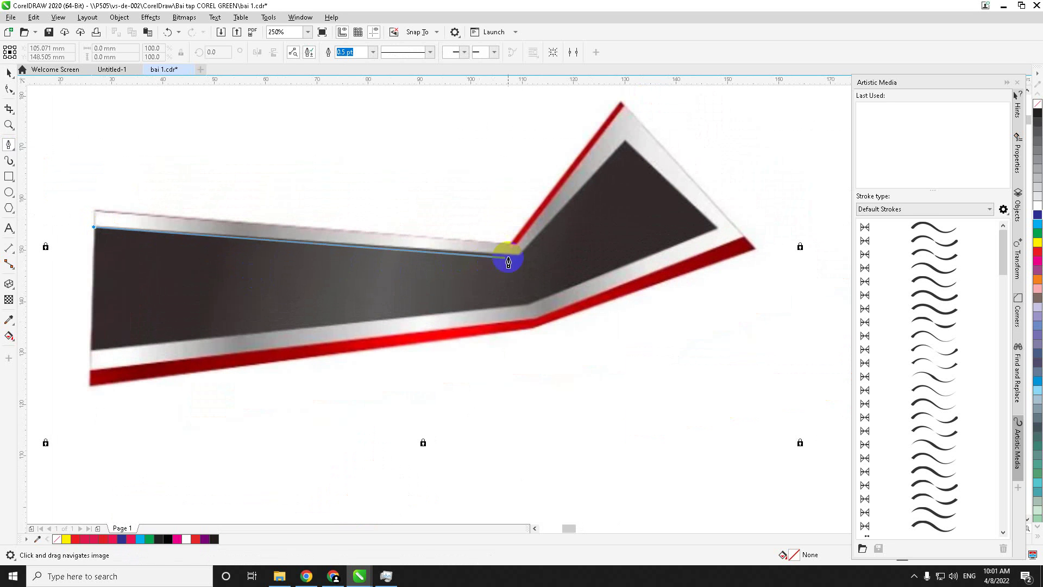
{"action": "left_click", "coordinate": [625, 146]}
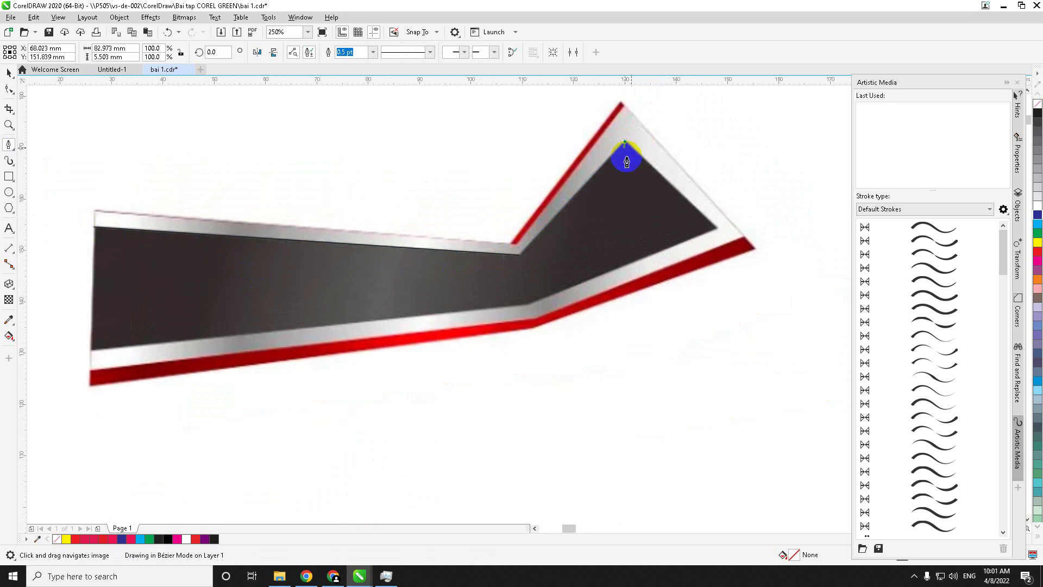
{"action": "left_click", "coordinate": [717, 229]}
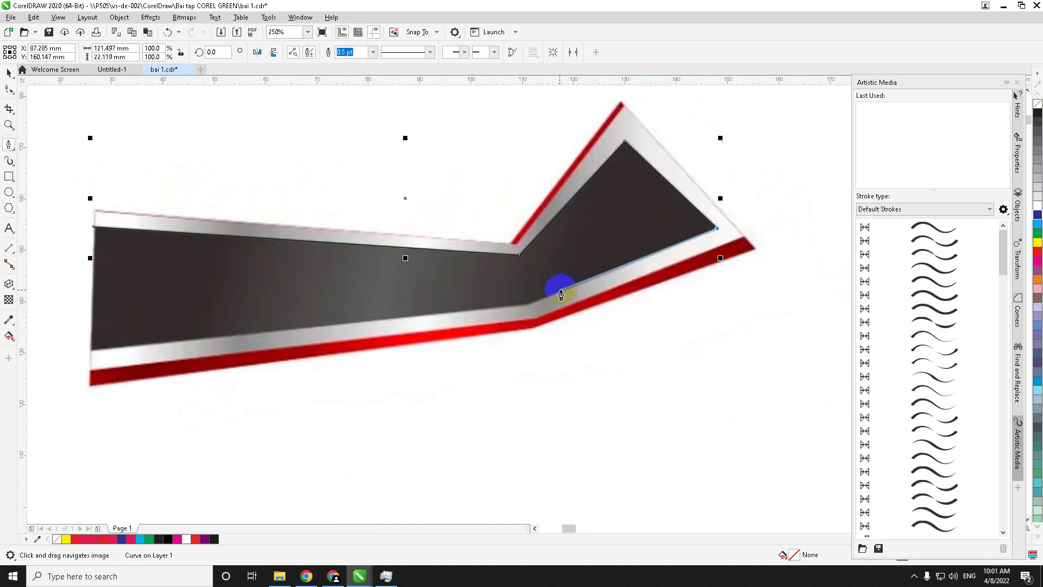
{"action": "left_click", "coordinate": [527, 307]}
{"action": "left_click", "coordinate": [90, 349]}
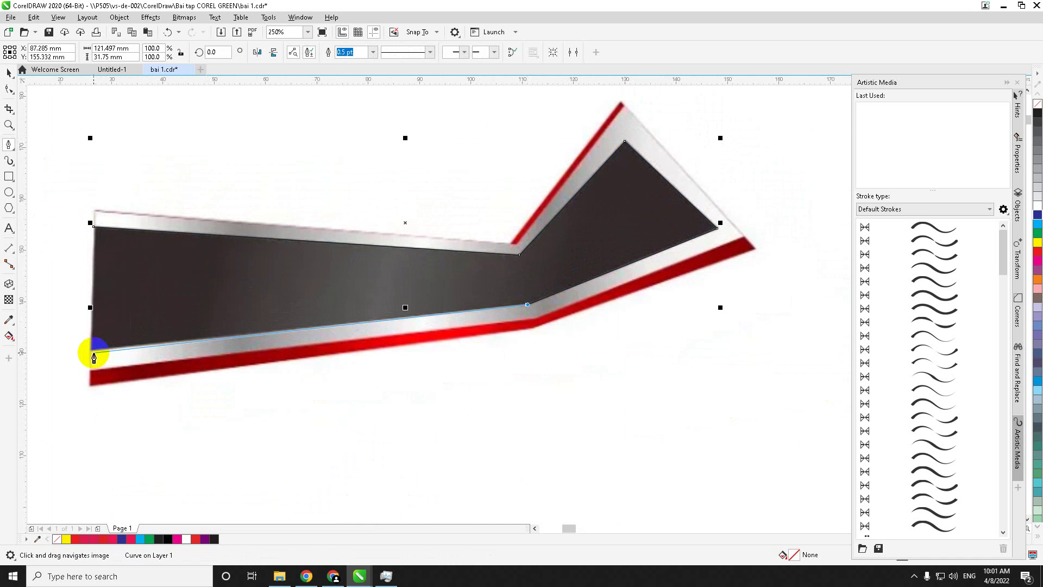
{"action": "left_click", "coordinate": [94, 227]}
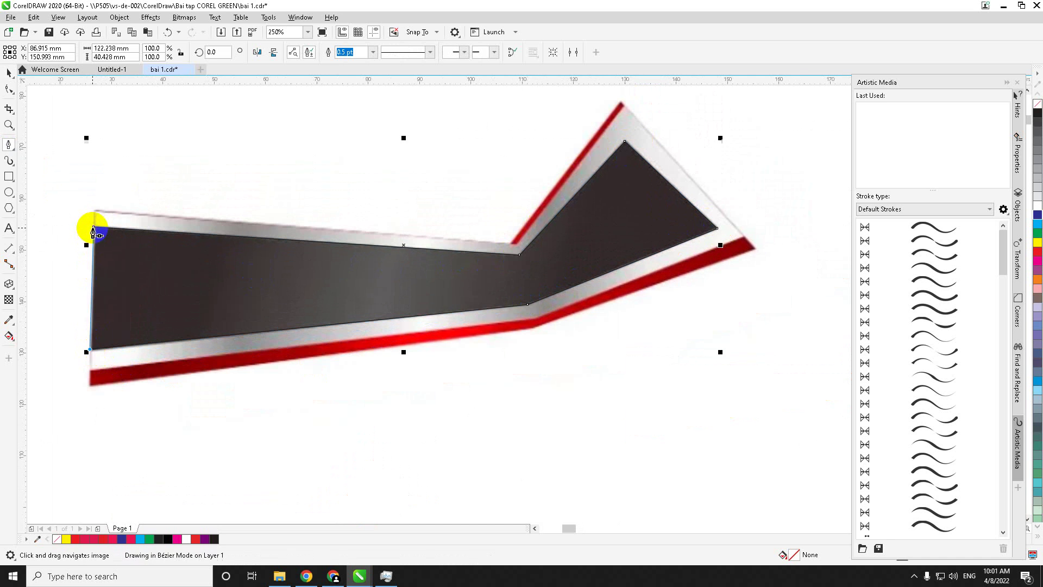
{"action": "left_click", "coordinate": [8, 86]}
{"action": "left_click", "coordinate": [183, 172]}
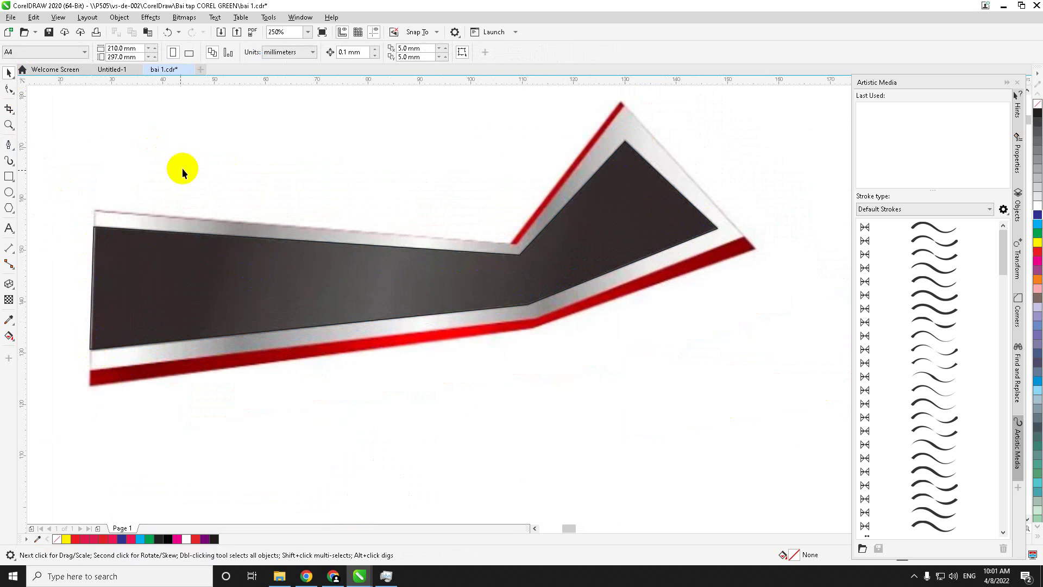
- Trace the outer edge of the banner's silver border with the Pen tool as a closed outline about 127 × 51 mm
{"action": "left_click", "coordinate": [8, 159]}
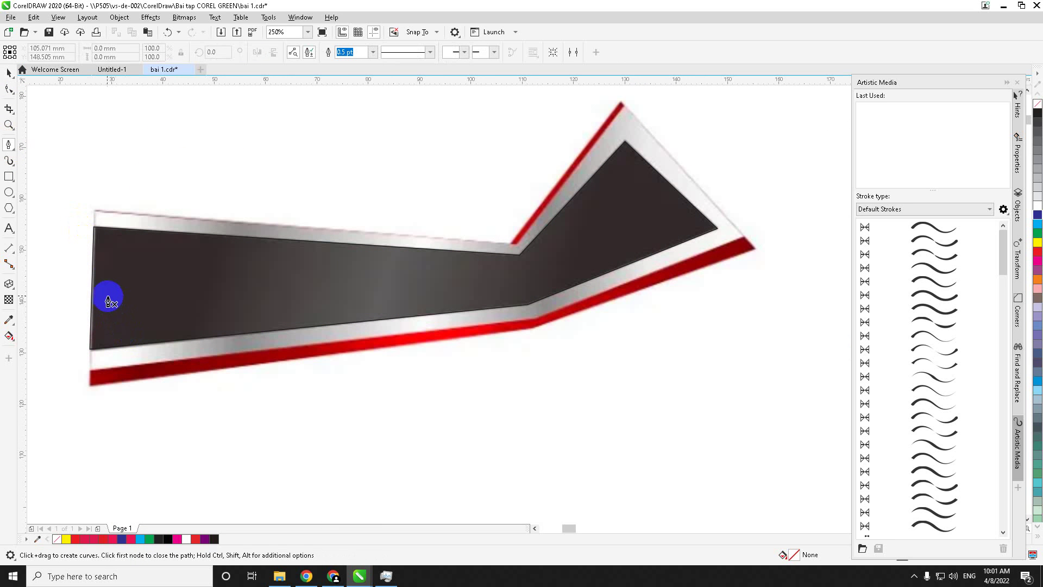
{"action": "left_click", "coordinate": [94, 229]}
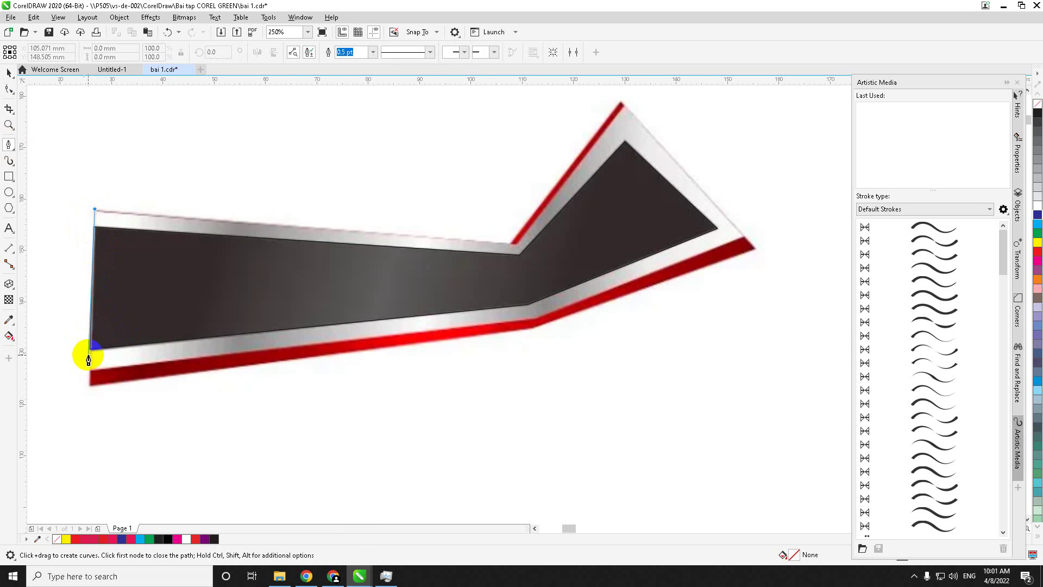
{"action": "left_click", "coordinate": [89, 369]}
{"action": "left_click", "coordinate": [511, 330]}
{"action": "left_click", "coordinate": [536, 319]}
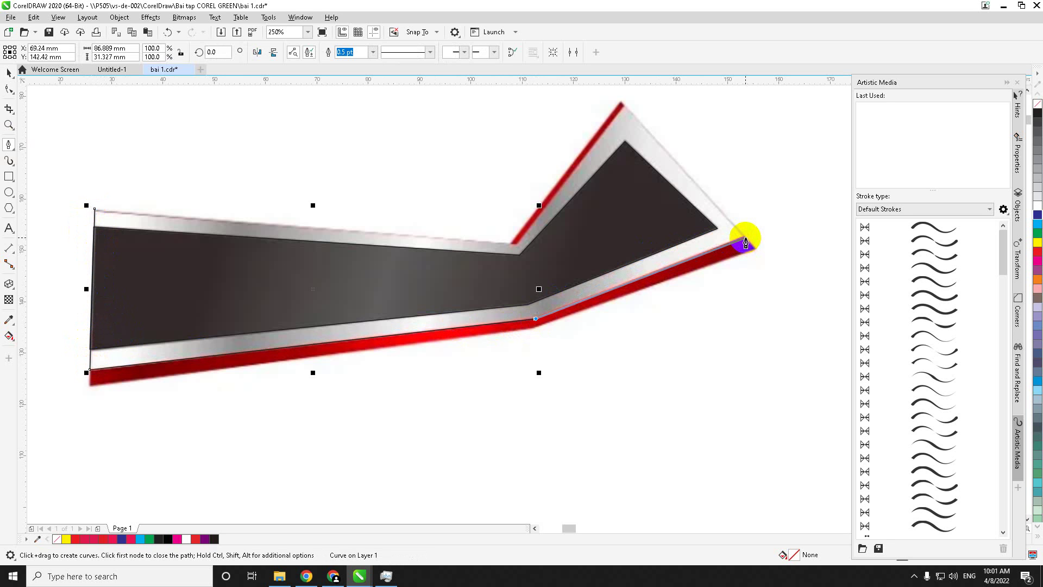
{"action": "left_click_drag", "start_coordinate": [744, 242], "coordinate": [744, 238]}
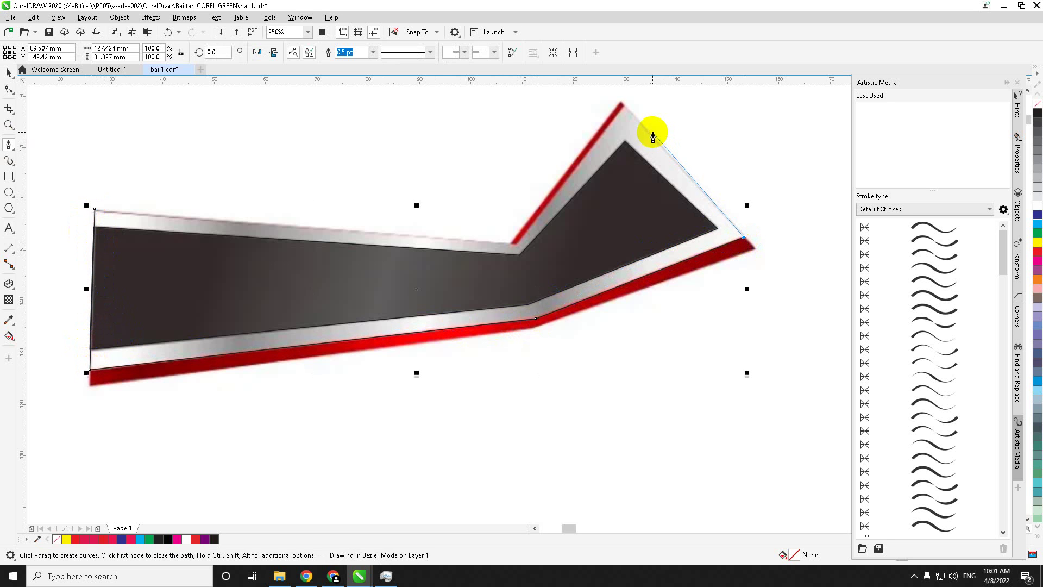
{"action": "left_click", "coordinate": [624, 110]}
{"action": "left_click", "coordinate": [516, 247]}
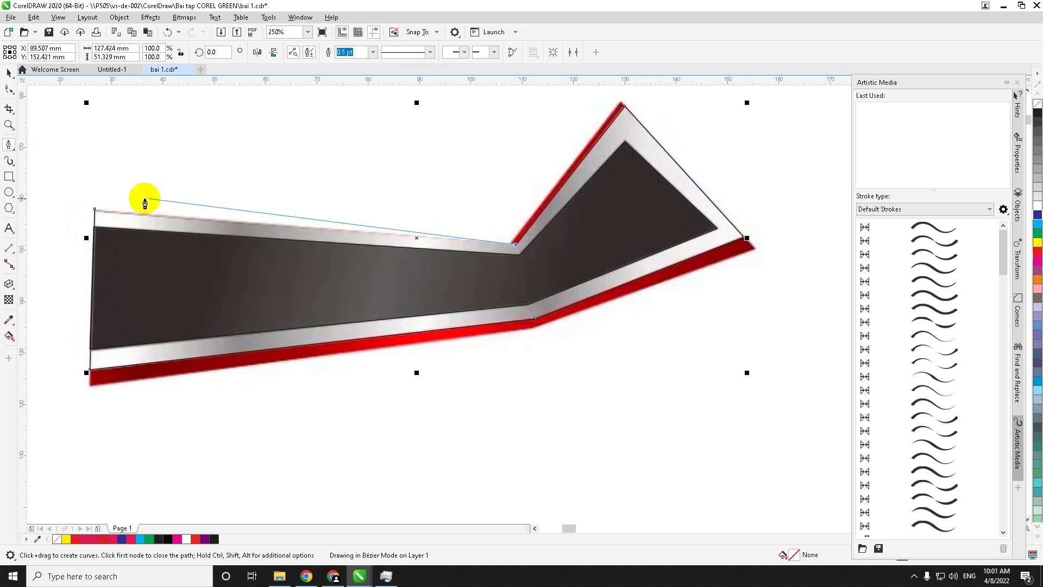
{"action": "left_click", "coordinate": [93, 209]}
{"action": "left_click", "coordinate": [9, 72]}
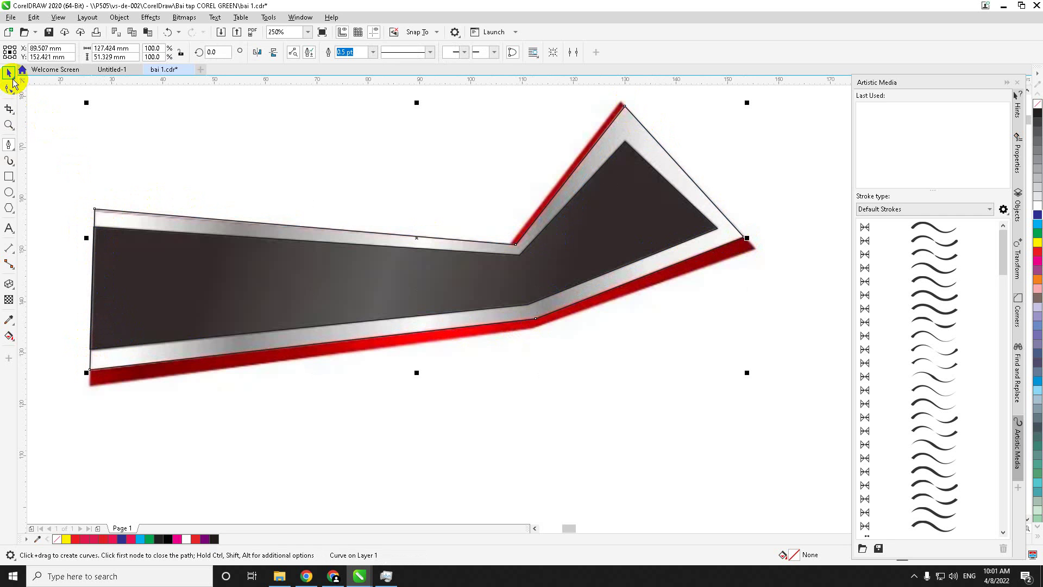
{"action": "left_click", "coordinate": [116, 144]}
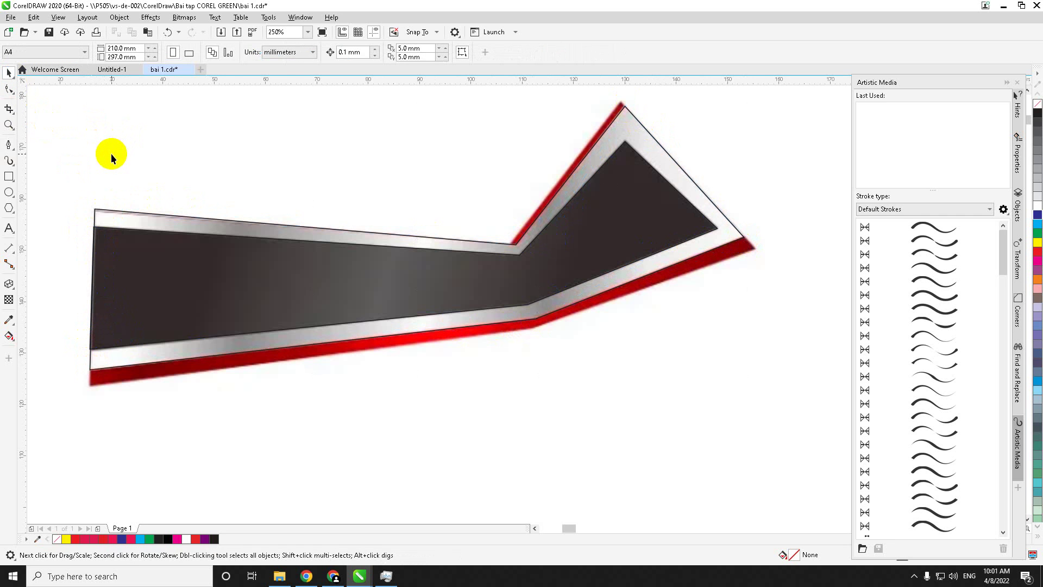
- Trace the banner's outermost edge, including the red strips, with the Pen tool as a closed outline about 130 × 56 mm
{"action": "left_click", "coordinate": [9, 144]}
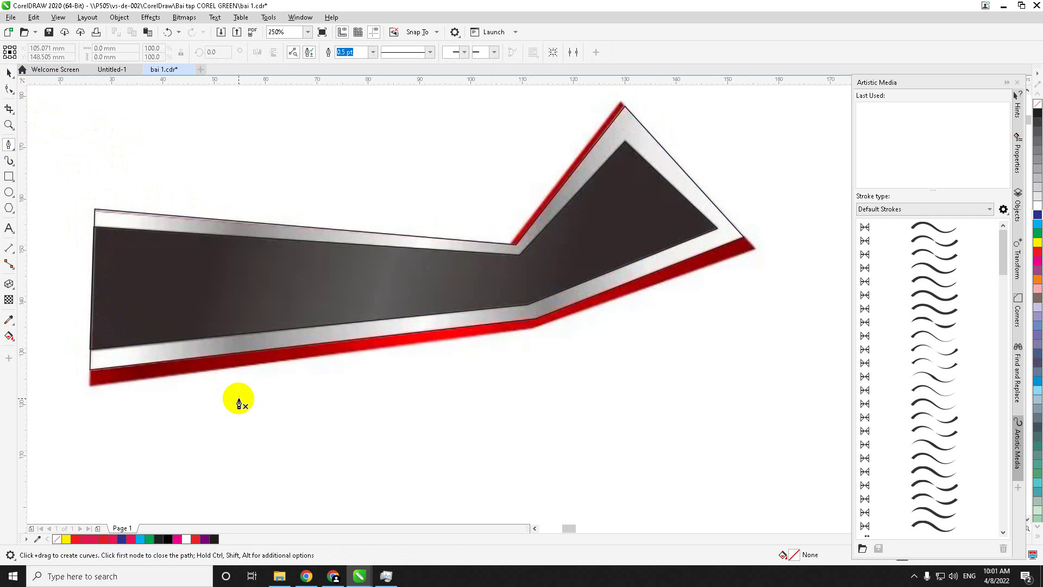
{"action": "left_click", "coordinate": [90, 386]}
{"action": "left_click", "coordinate": [95, 209]}
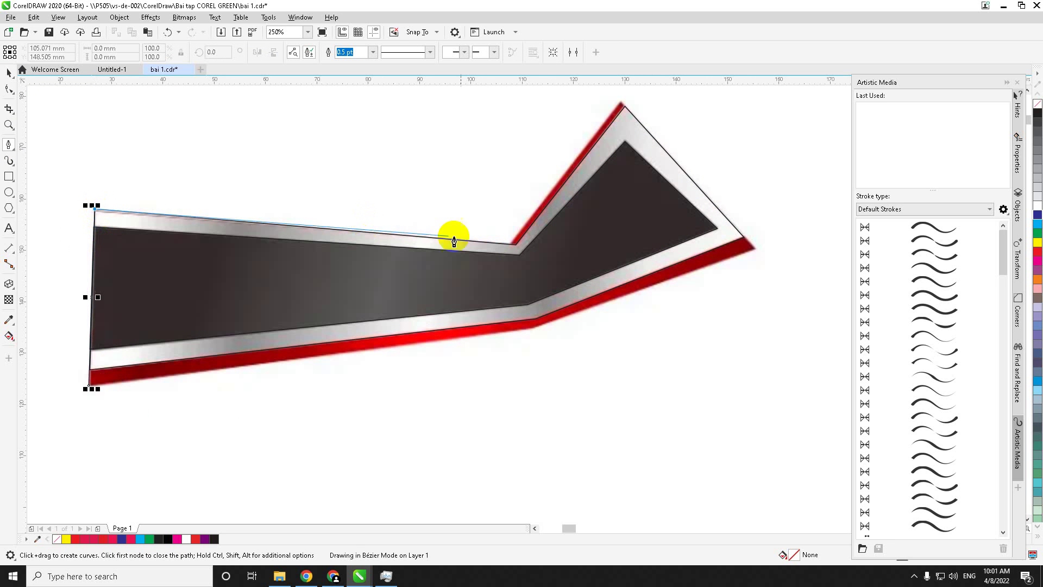
{"action": "left_click", "coordinate": [510, 246]}
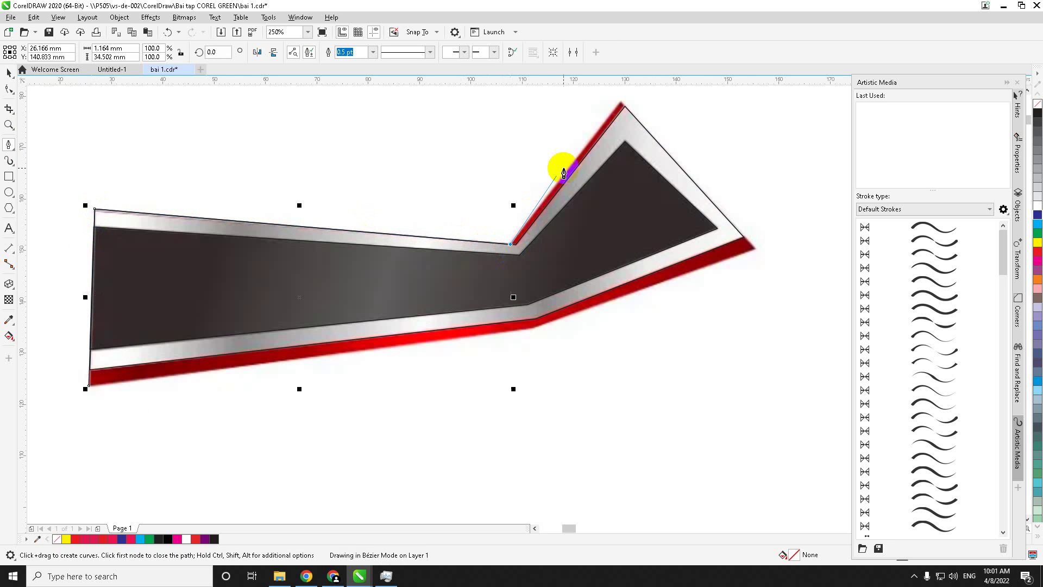
{"action": "left_click", "coordinate": [619, 101]}
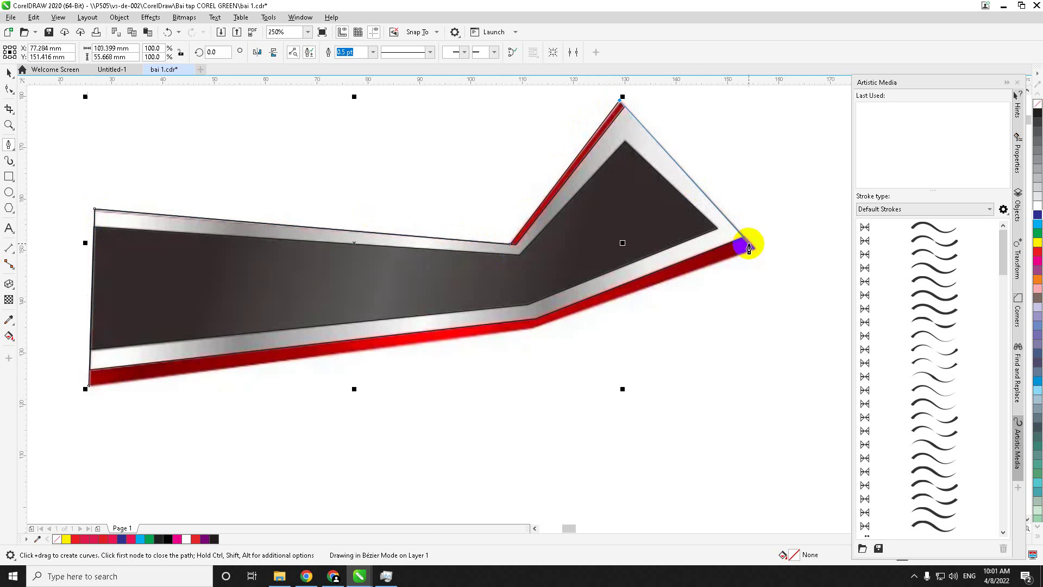
{"action": "left_click", "coordinate": [755, 247]}
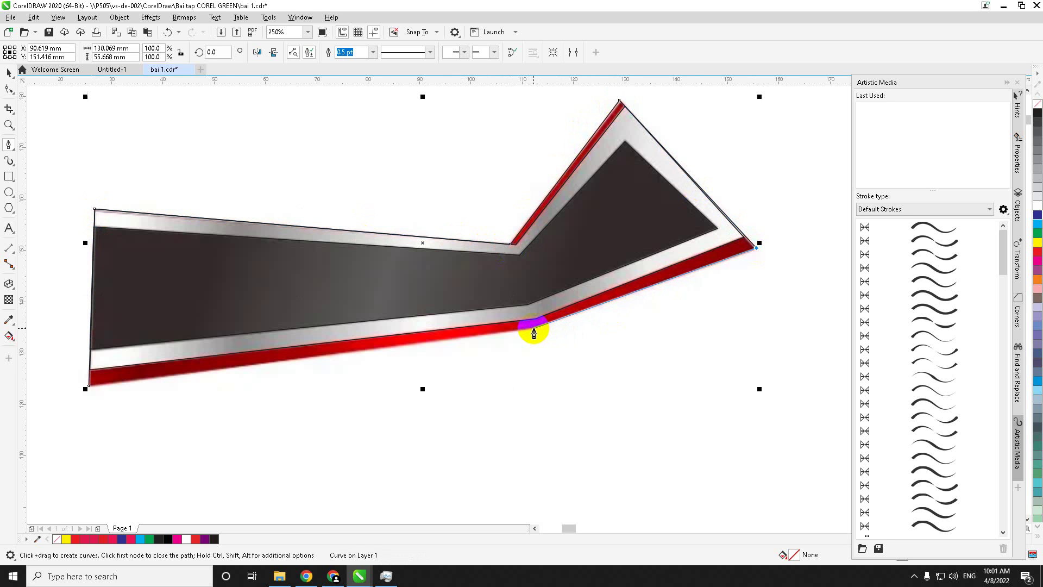
{"action": "left_click", "coordinate": [534, 329]}
{"action": "left_click", "coordinate": [89, 386]}
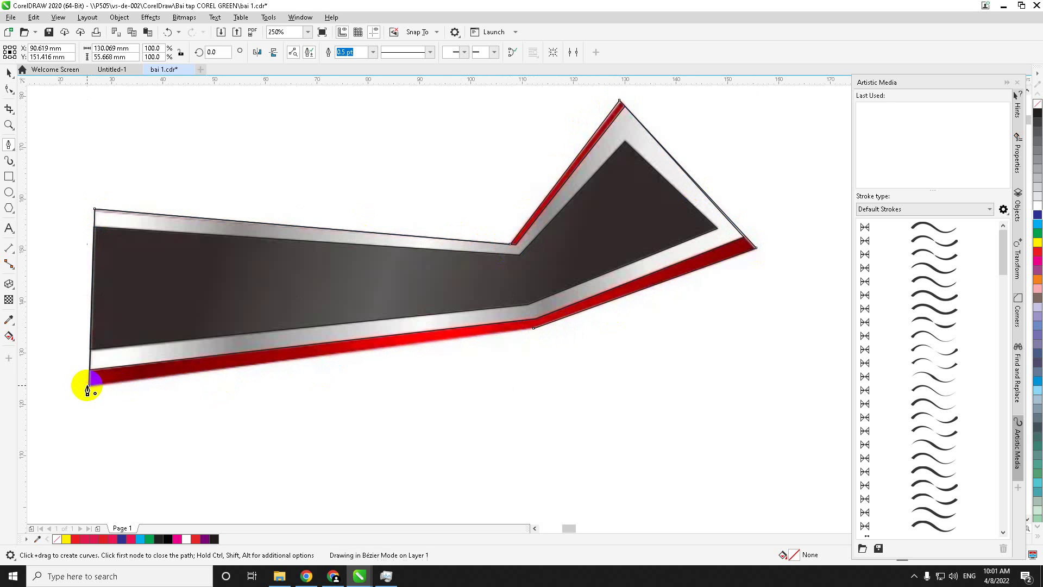
{"action": "left_click", "coordinate": [95, 209]}
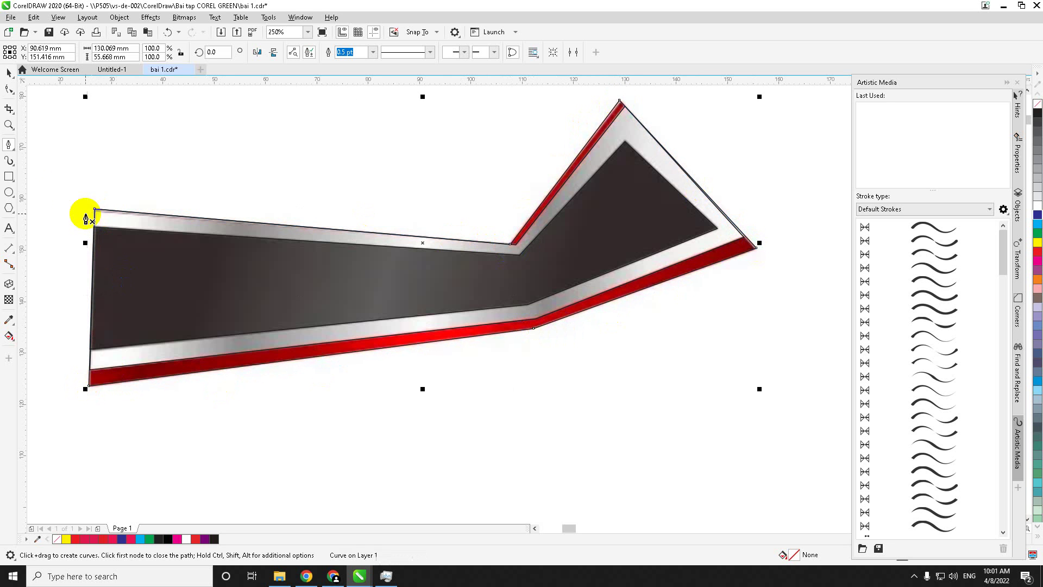
- Select all three traced outlines and move them off the bitmap to the empty area beside the finished orange banner
{"action": "left_click", "coordinate": [226, 163]}
{"action": "scroll", "coordinate": [248, 188], "scroll_direction": "down", "scroll_amount": 1}
{"action": "left_click_drag", "start_coordinate": [113, 134], "coordinate": [519, 325]}
{"action": "scroll", "coordinate": [460, 330], "scroll_direction": "down", "scroll_amount": 1}
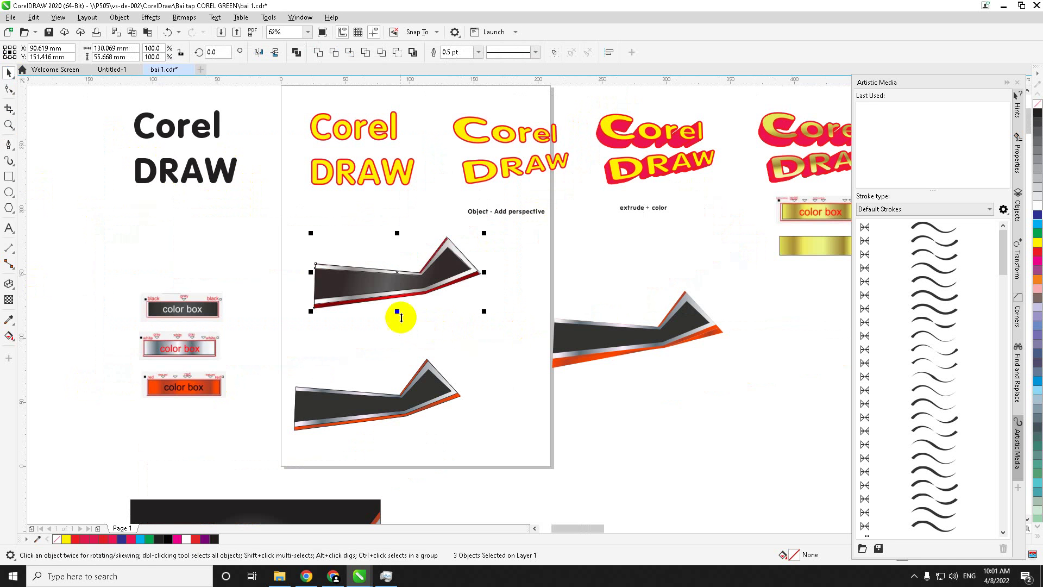
{"action": "left_click_drag", "start_coordinate": [391, 299], "coordinate": [559, 482]}
{"action": "scroll", "coordinate": [562, 476], "scroll_direction": "up", "scroll_amount": 2}
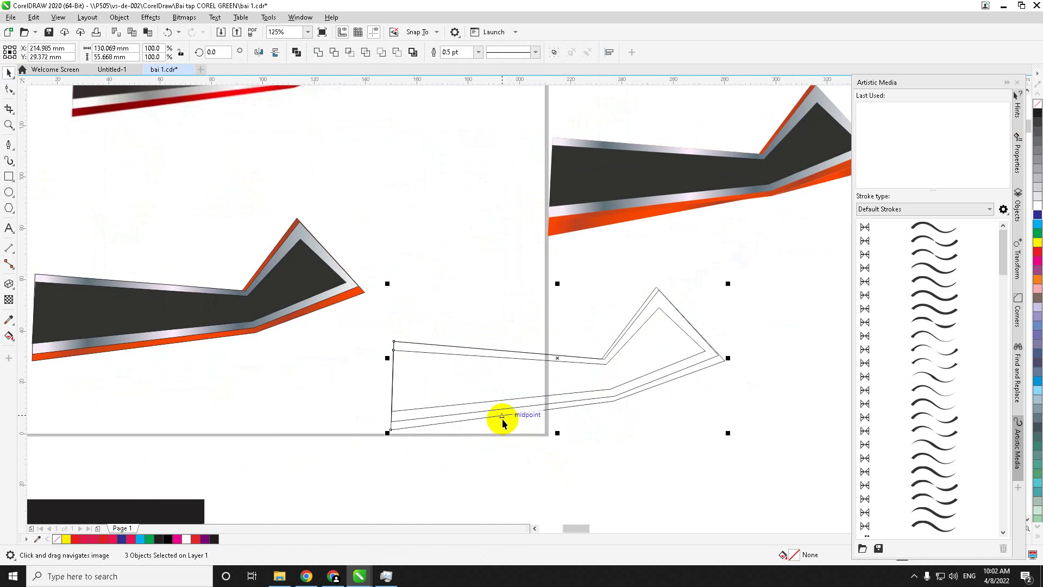
{"action": "left_click", "coordinate": [307, 373]}
{"action": "left_click_drag", "start_coordinate": [298, 388], "coordinate": [328, 380]}
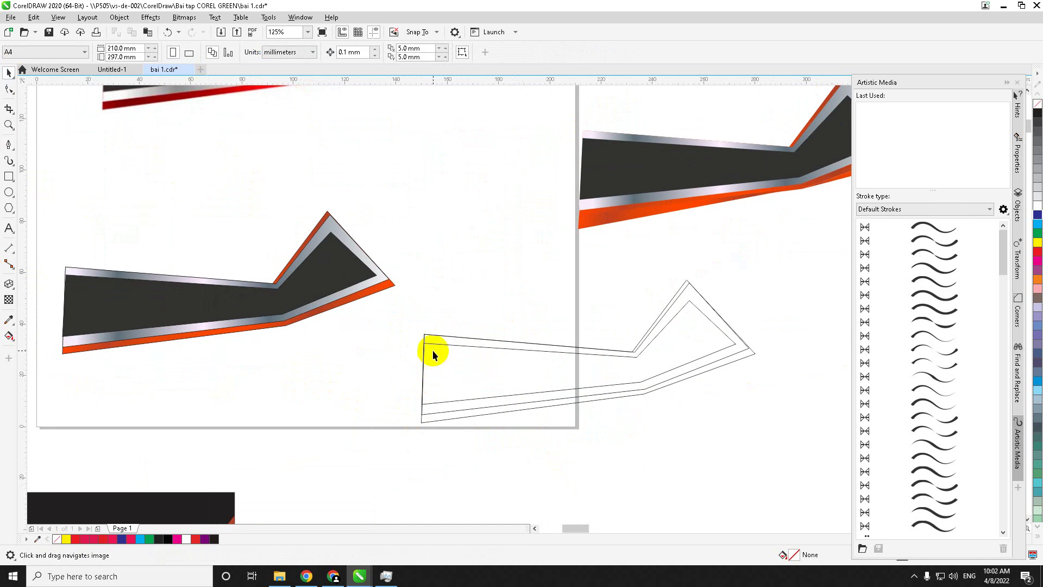
- Apply a linear fountain fill to the inner panel outline of the traced banner
{"action": "scroll", "coordinate": [429, 373], "scroll_direction": "down", "scroll_amount": 2}
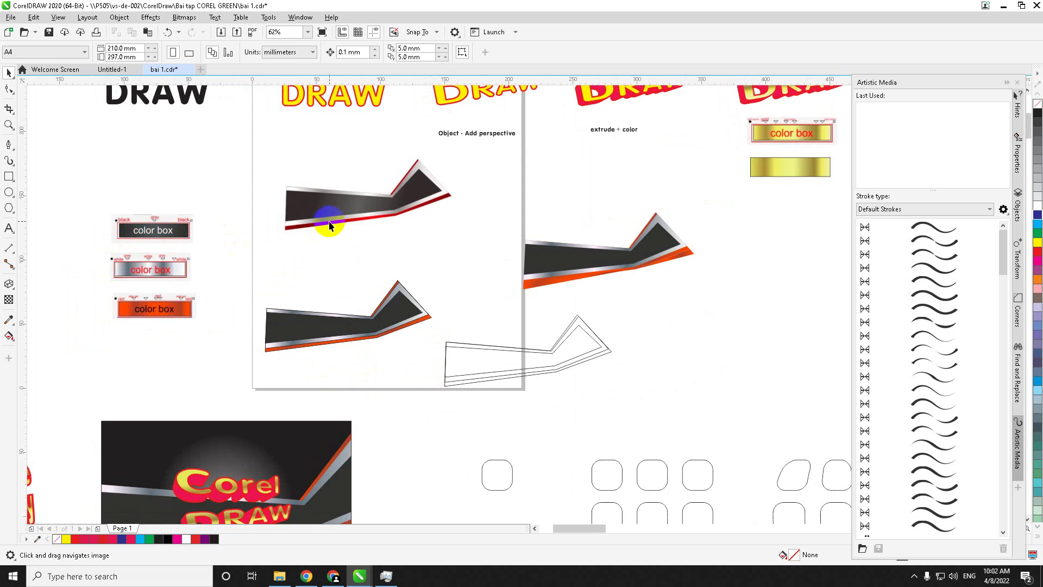
{"action": "scroll", "coordinate": [124, 228], "scroll_direction": "up", "scroll_amount": 4}
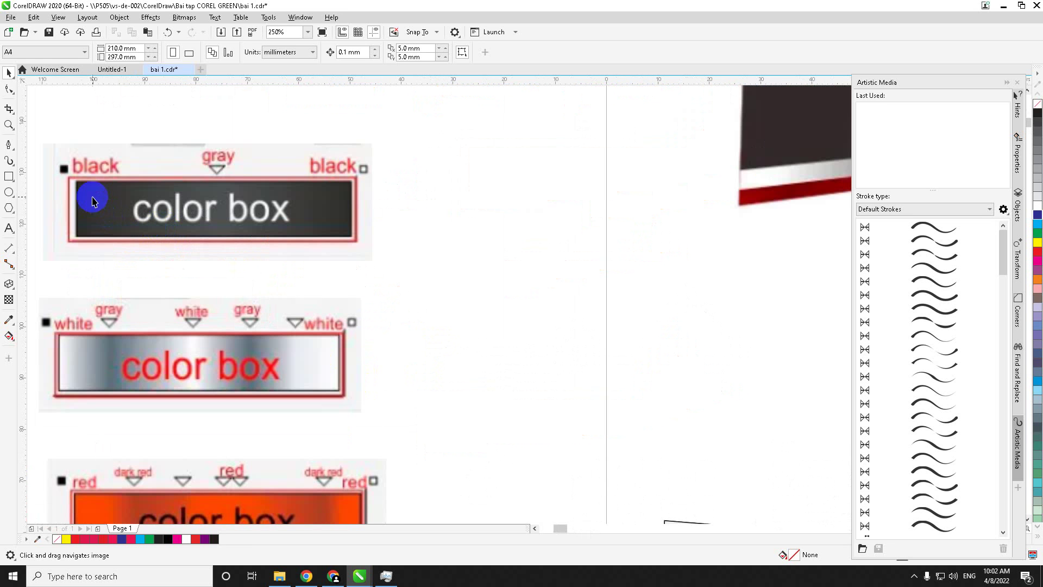
{"action": "scroll", "coordinate": [301, 201], "scroll_direction": "down", "scroll_amount": 2}
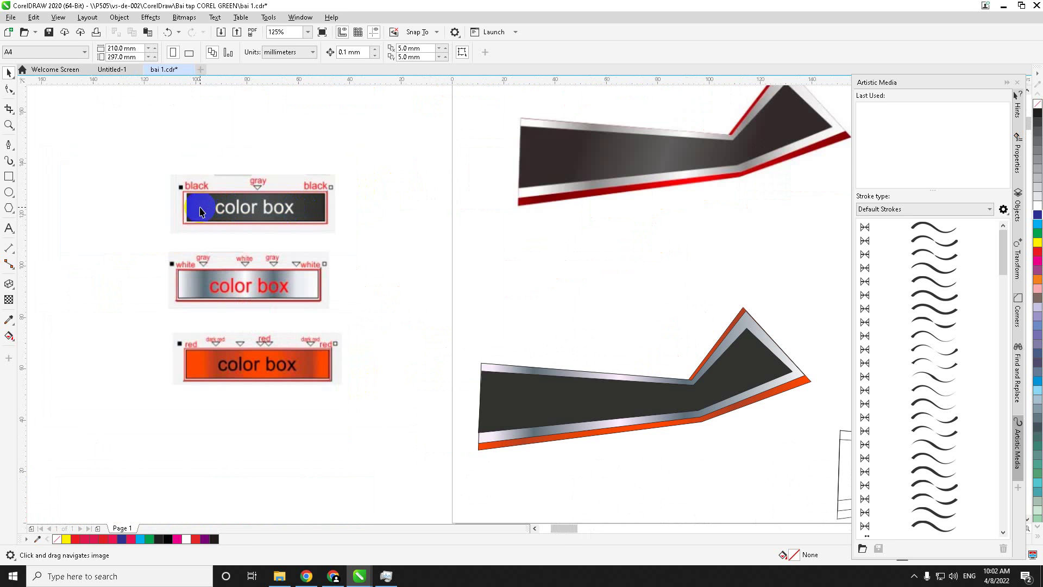
{"action": "scroll", "coordinate": [508, 201], "scroll_direction": "down", "scroll_amount": 2}
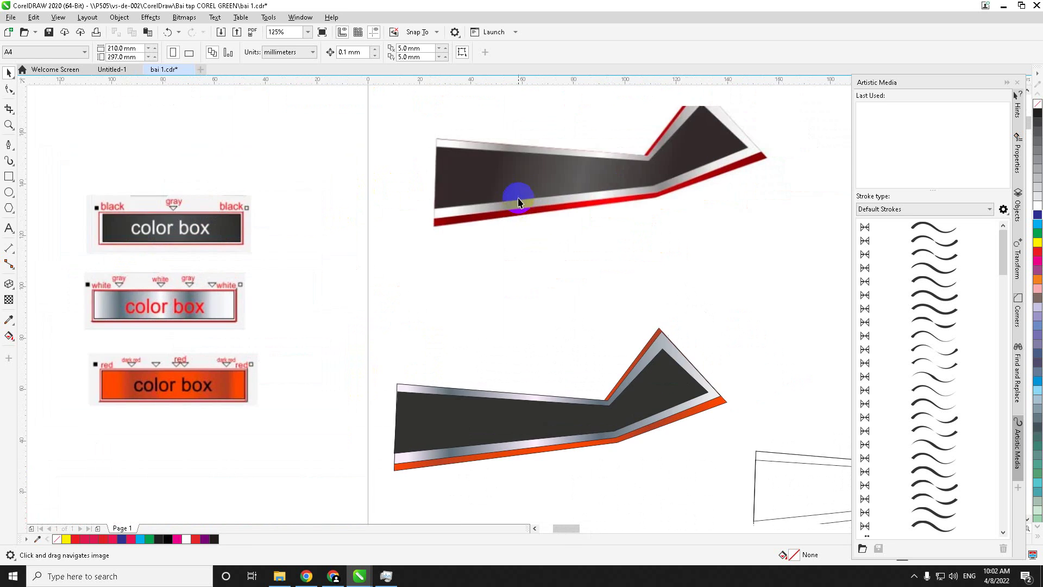
{"action": "left_click_drag", "start_coordinate": [505, 262], "coordinate": [329, 205]}
{"action": "scroll", "coordinate": [499, 265], "scroll_direction": "up", "scroll_amount": 1}
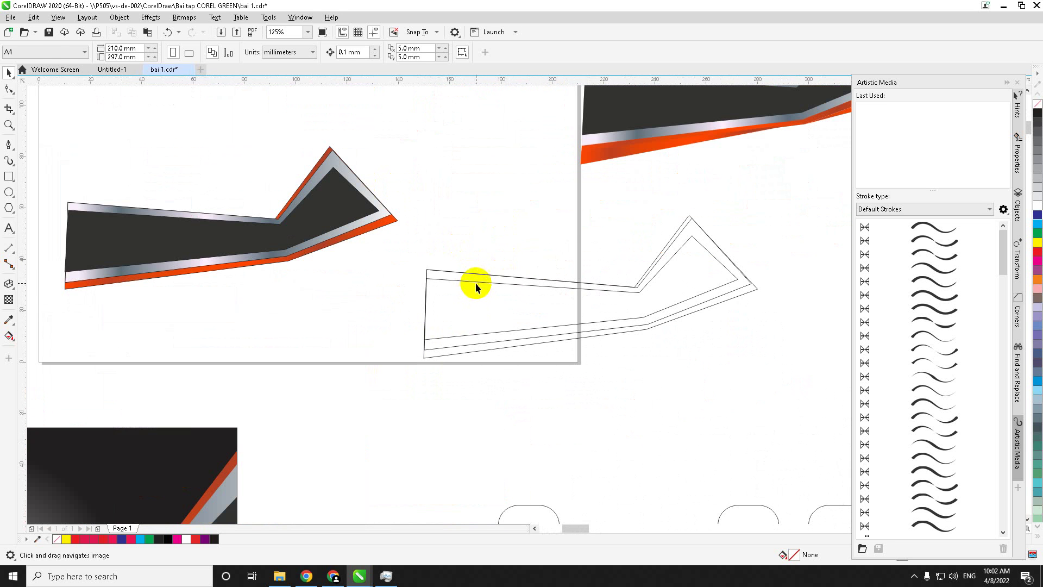
{"action": "left_click", "coordinate": [476, 283]}
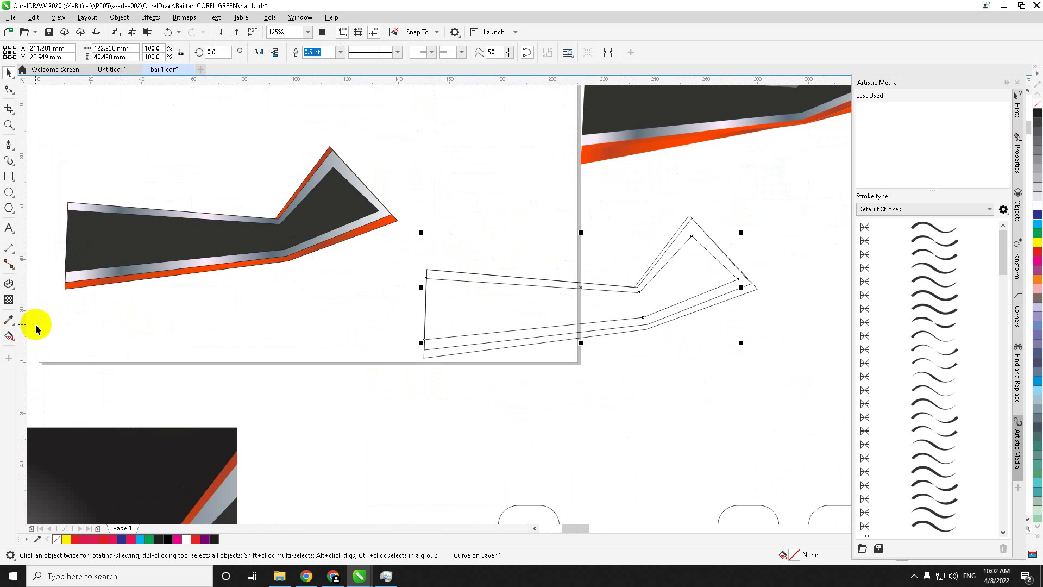
{"action": "left_click", "coordinate": [8, 335]}
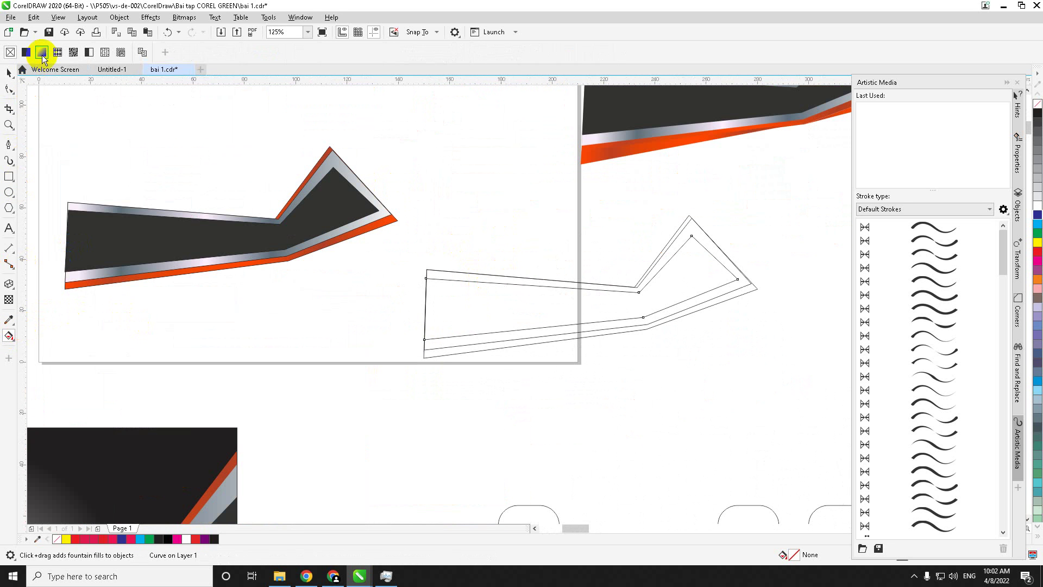
{"action": "left_click", "coordinate": [43, 54]}
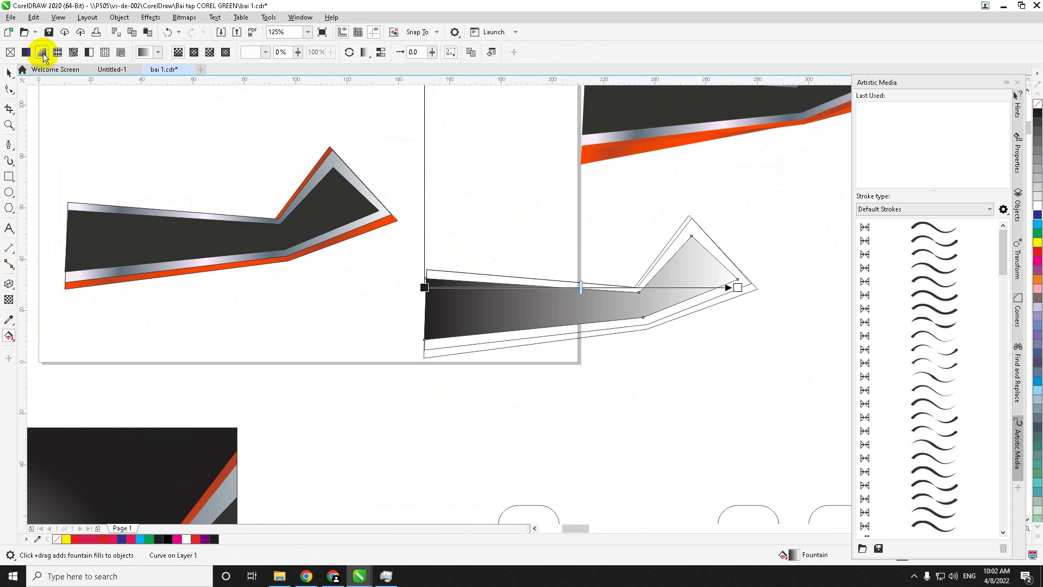
- Set the end color of the inner panel's fountain fill to black (C75 M68 Y65 K90)
{"action": "left_click", "coordinate": [425, 287]}
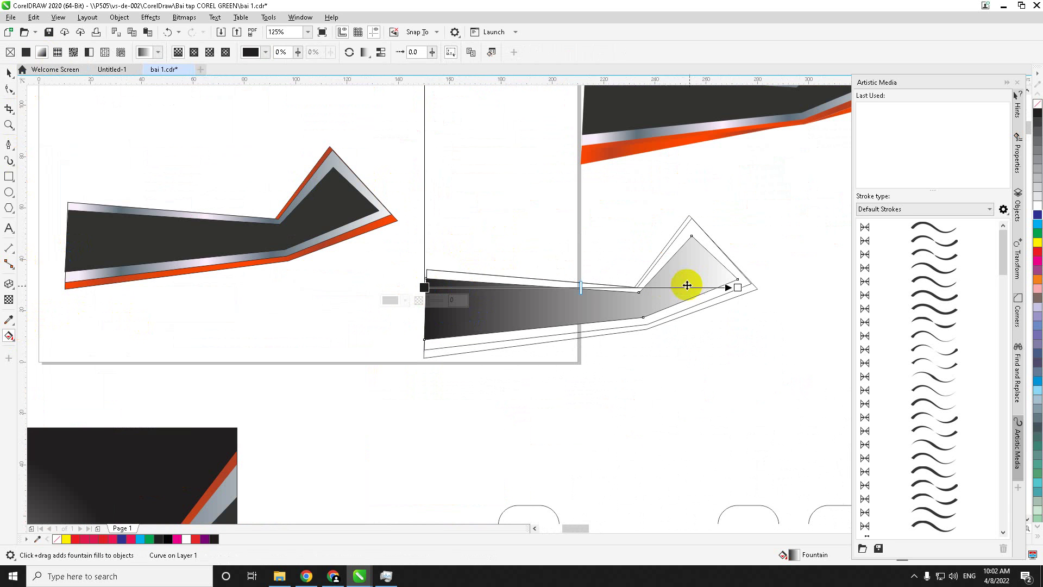
{"action": "left_click", "coordinate": [737, 287]}
{"action": "left_click", "coordinate": [722, 301]}
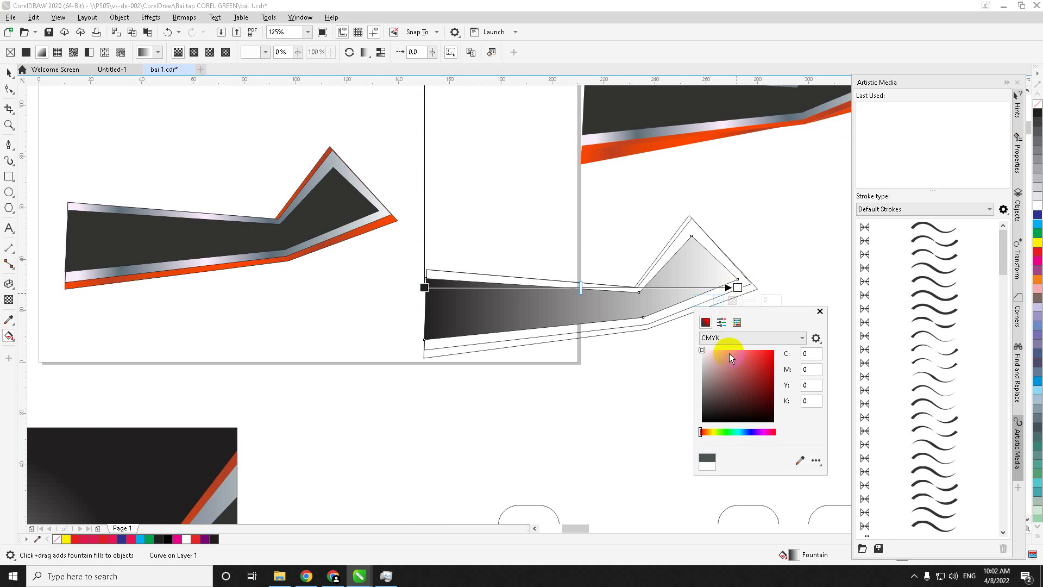
{"action": "left_click_drag", "start_coordinate": [740, 406], "coordinate": [692, 426]}
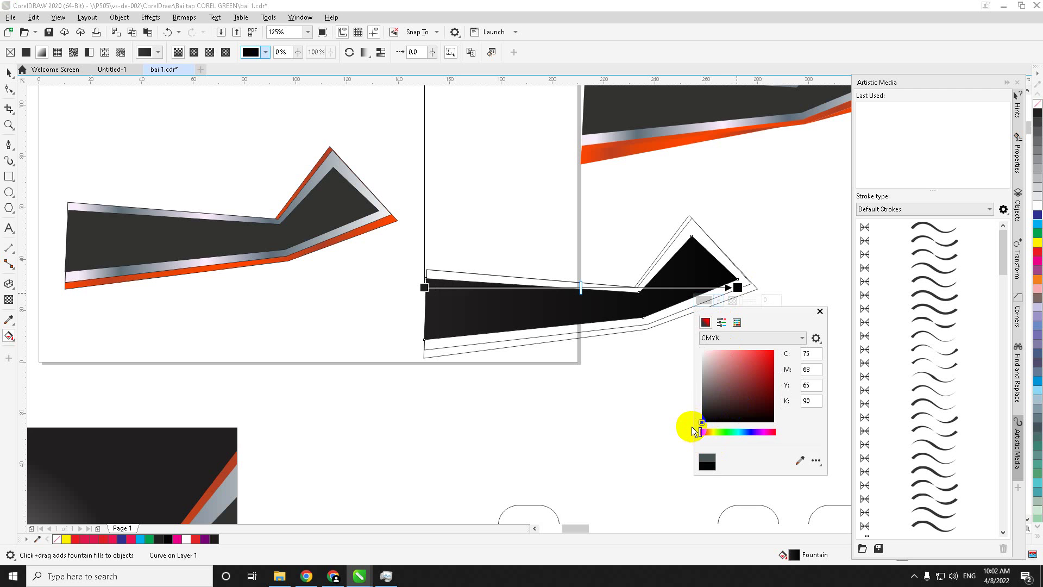
{"action": "left_click", "coordinate": [581, 293]}
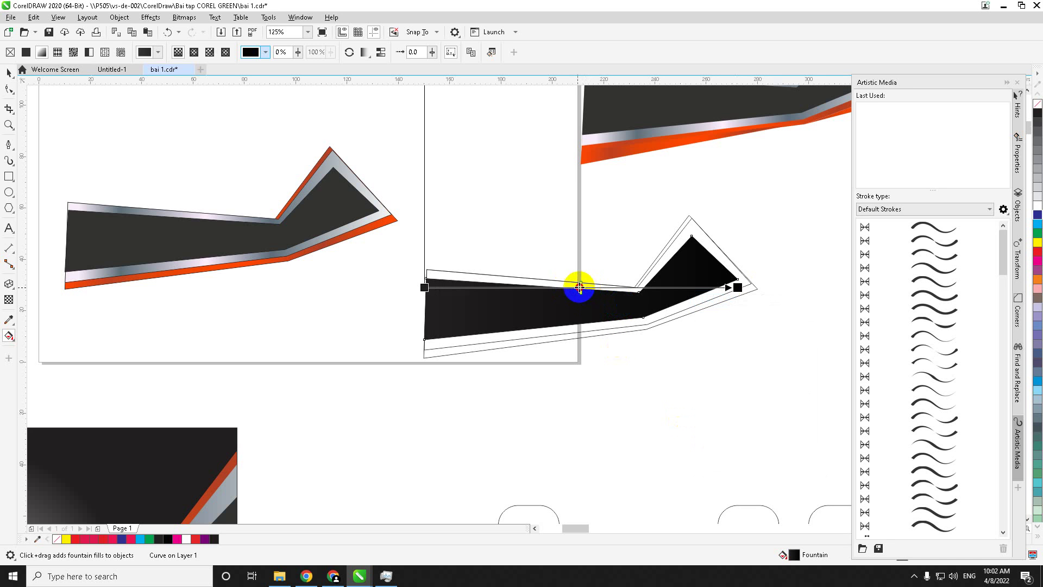
{"action": "left_click", "coordinate": [584, 296]}
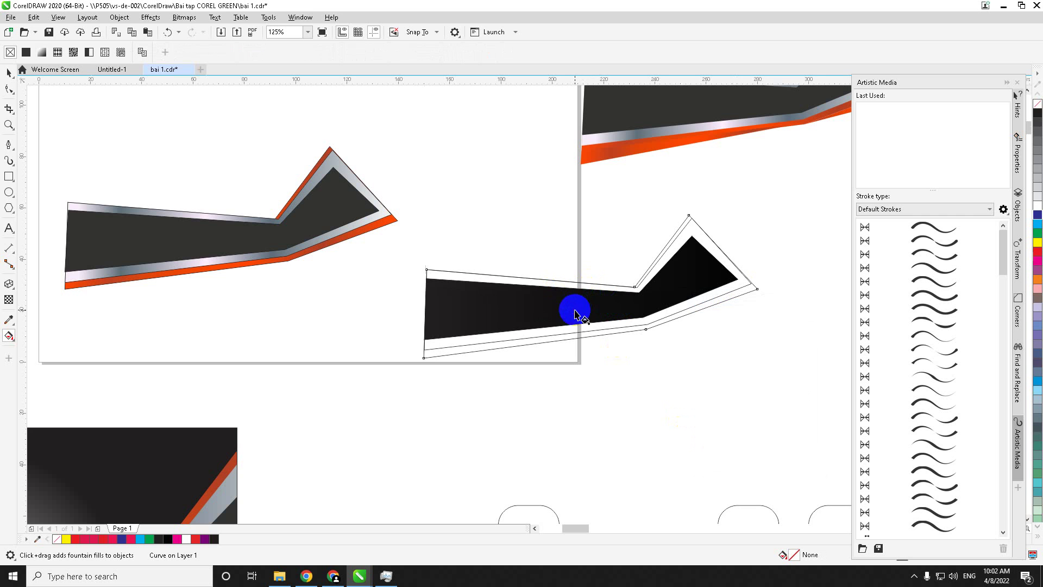
- Fill the outermost outline with a black-to-white gradient running nearly horizontally along its length, with an added intermediate color stop at 56%
{"action": "left_click_drag", "start_coordinate": [504, 311], "coordinate": [535, 310]}
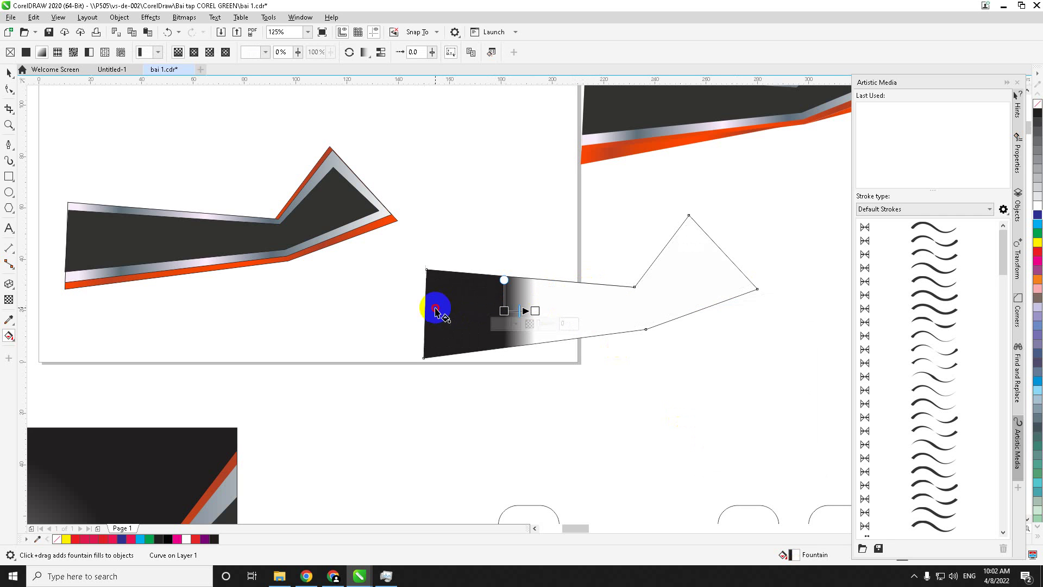
{"action": "left_click_drag", "start_coordinate": [433, 306], "coordinate": [734, 300]}
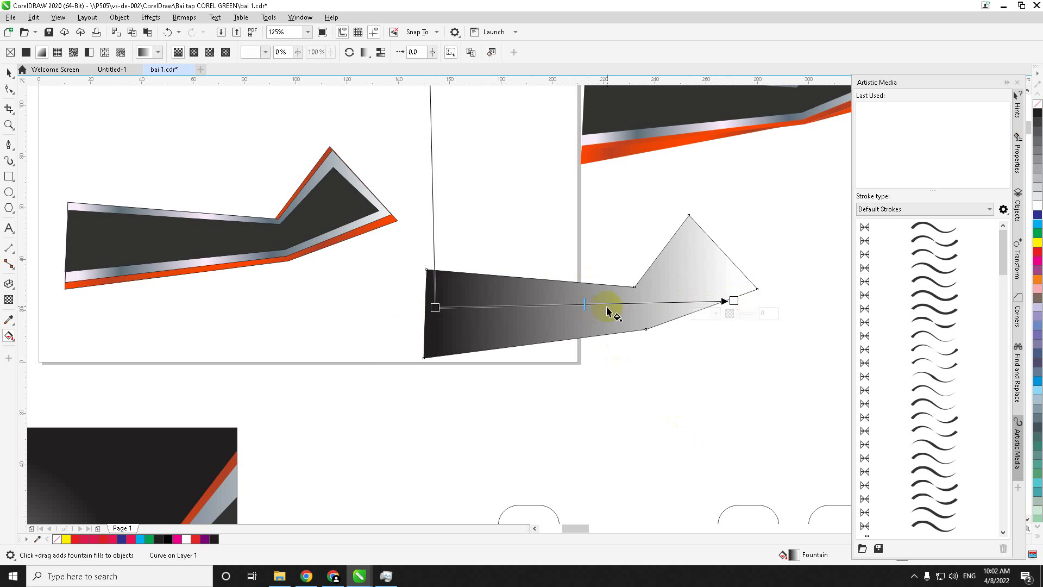
{"action": "double_click", "coordinate": [597, 303]}
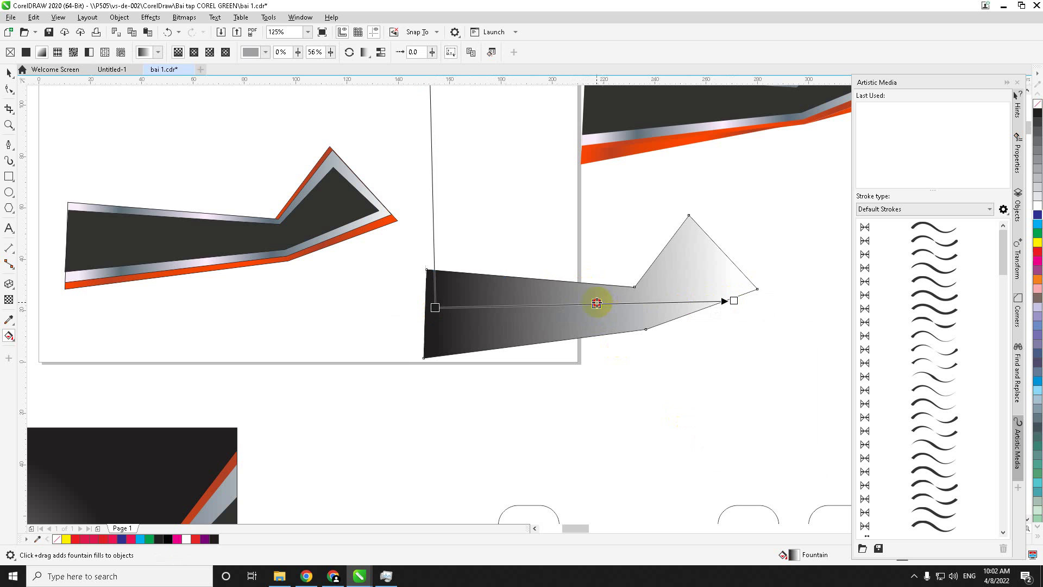
- Set the end color of the outermost shape's gradient to black from the CMYK palette
{"action": "left_click", "coordinate": [732, 300]}
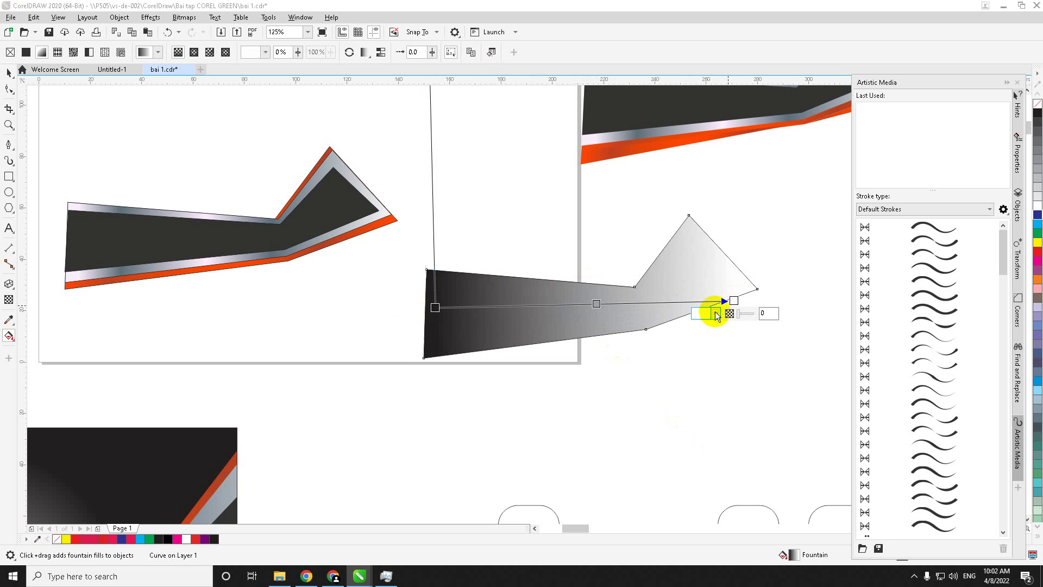
{"action": "left_click", "coordinate": [715, 312]}
{"action": "left_click", "coordinate": [707, 368]}
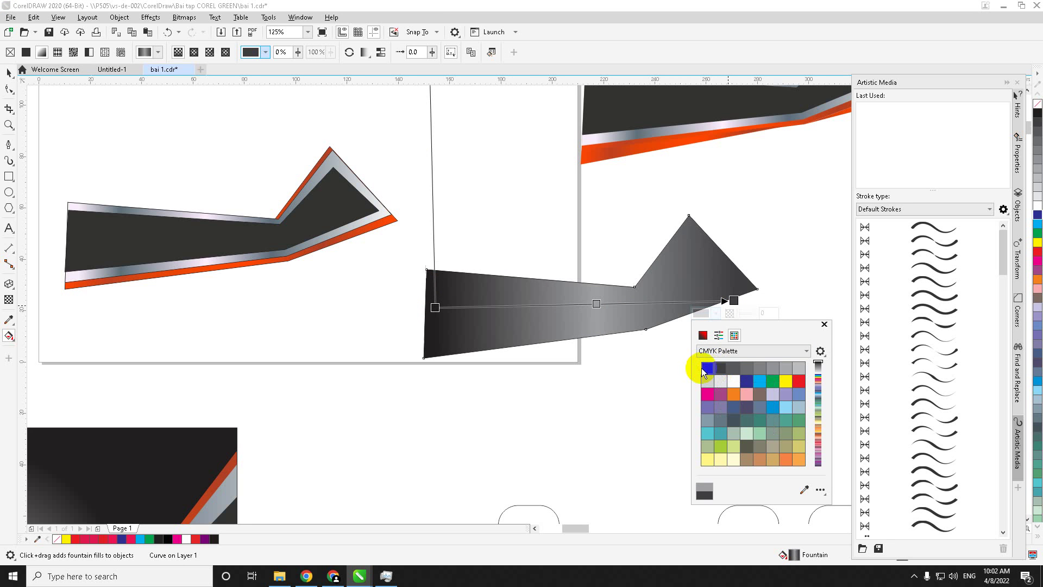
{"action": "left_click", "coordinate": [706, 367]}
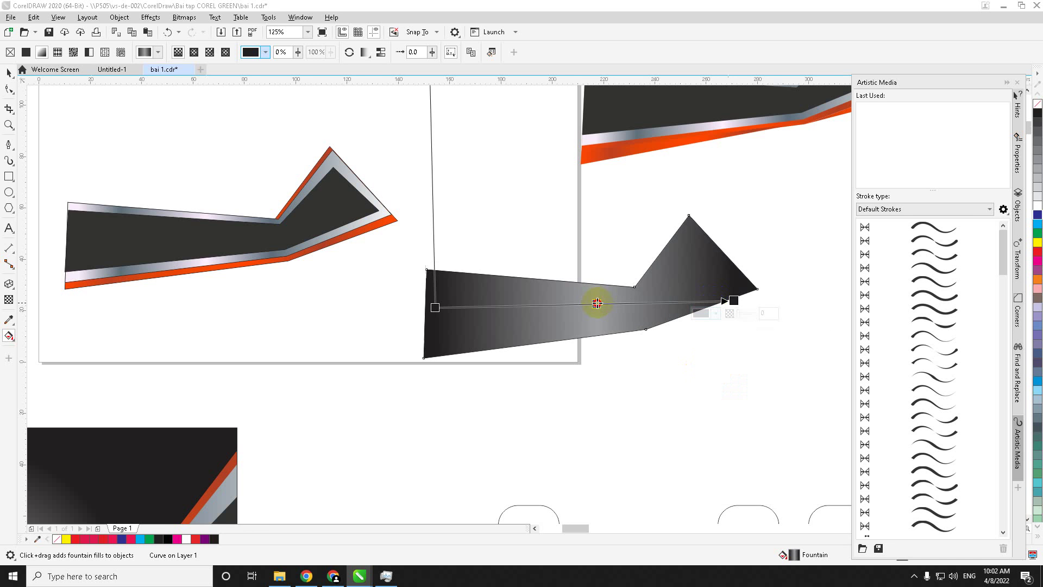
- Move the gray intermediate stop of the outermost shape's gradient to 44%
{"action": "scroll", "coordinate": [593, 302], "scroll_direction": "down", "scroll_amount": 1}
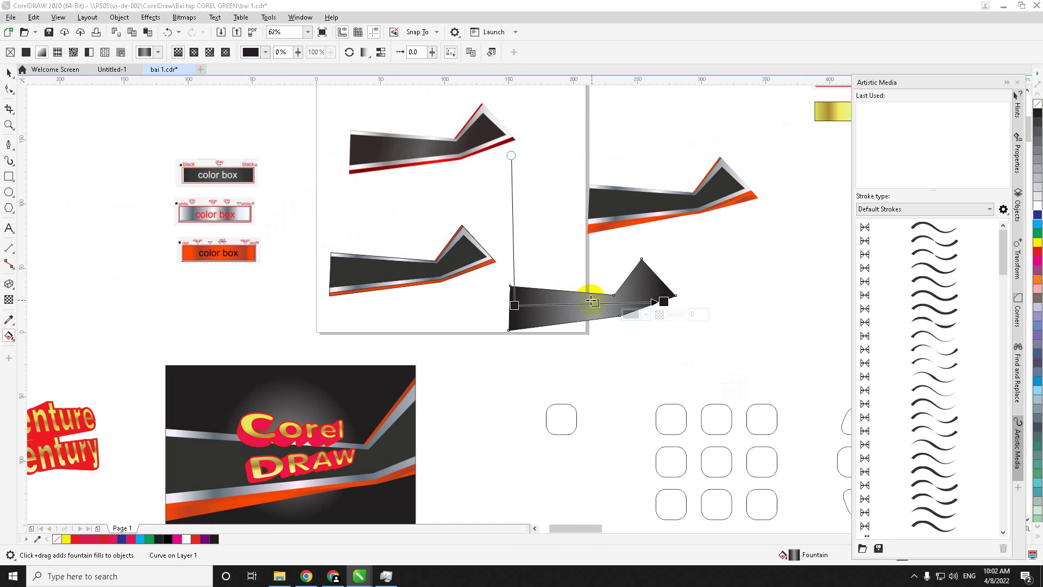
{"action": "double_click", "coordinate": [593, 302]}
{"action": "key", "text": "ctrl+z"}
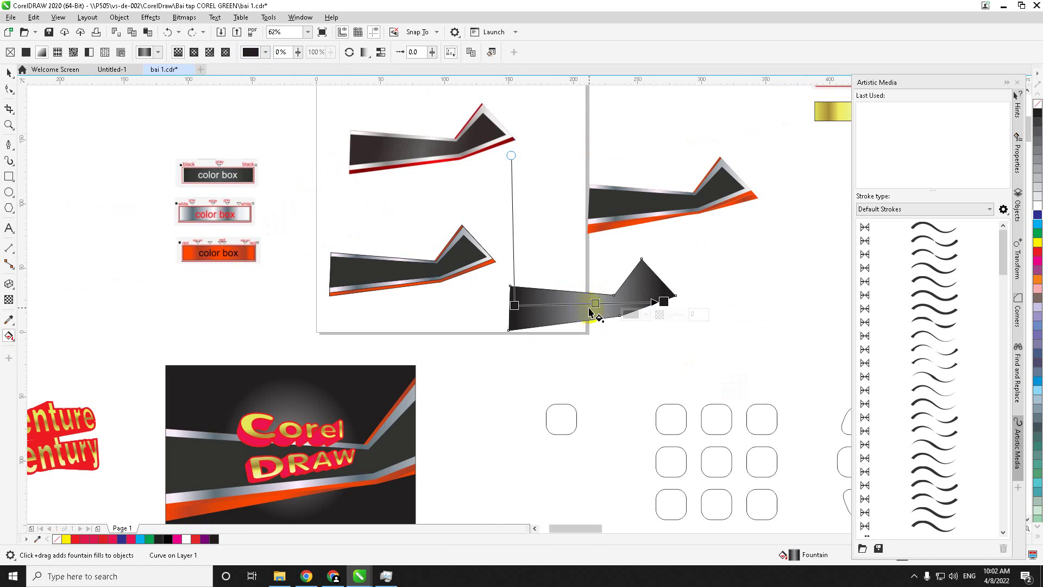
{"action": "left_click_drag", "start_coordinate": [596, 302], "coordinate": [580, 303]}
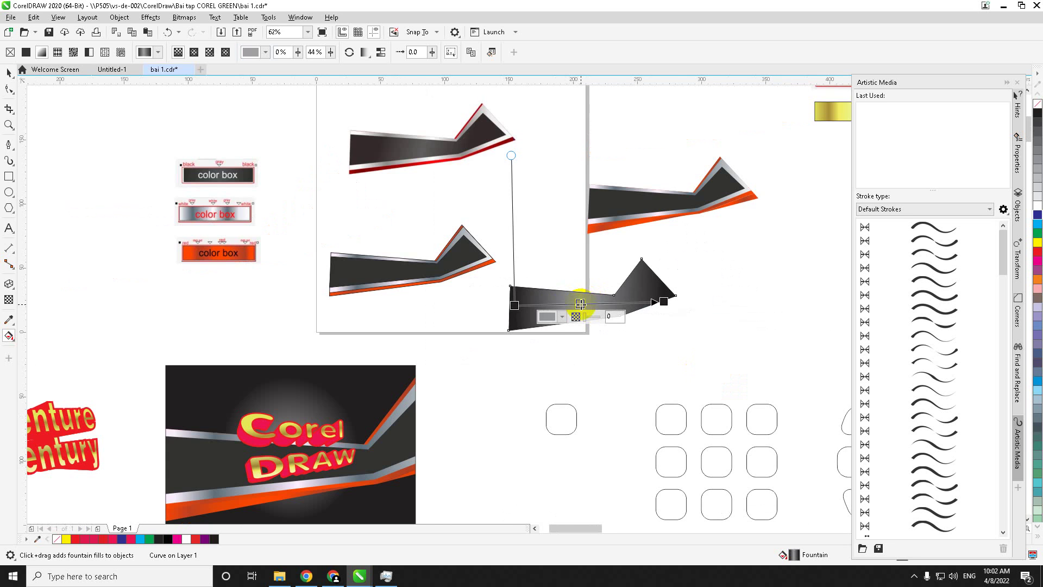
- Add a black color stop (C75 M68 Y65 K90) at 19%, between the gradient's start and its gray stop
{"action": "scroll", "coordinate": [580, 303], "scroll_direction": "up", "scroll_amount": 1}
{"action": "left_click", "coordinate": [448, 306]}
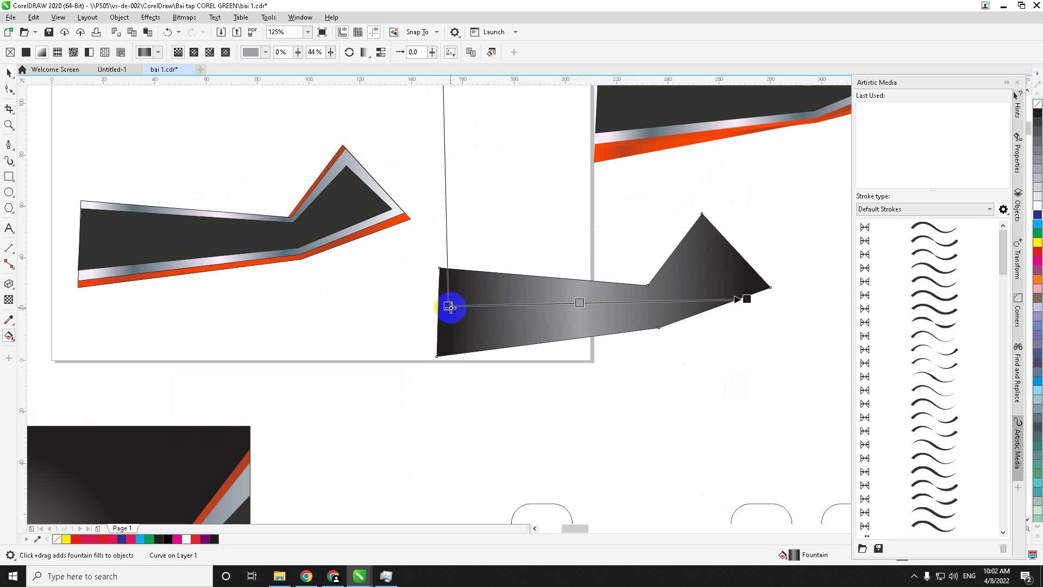
{"action": "scroll", "coordinate": [448, 306], "scroll_direction": "down", "scroll_amount": 1}
{"action": "left_click_drag", "start_coordinate": [397, 321], "coordinate": [409, 321]}
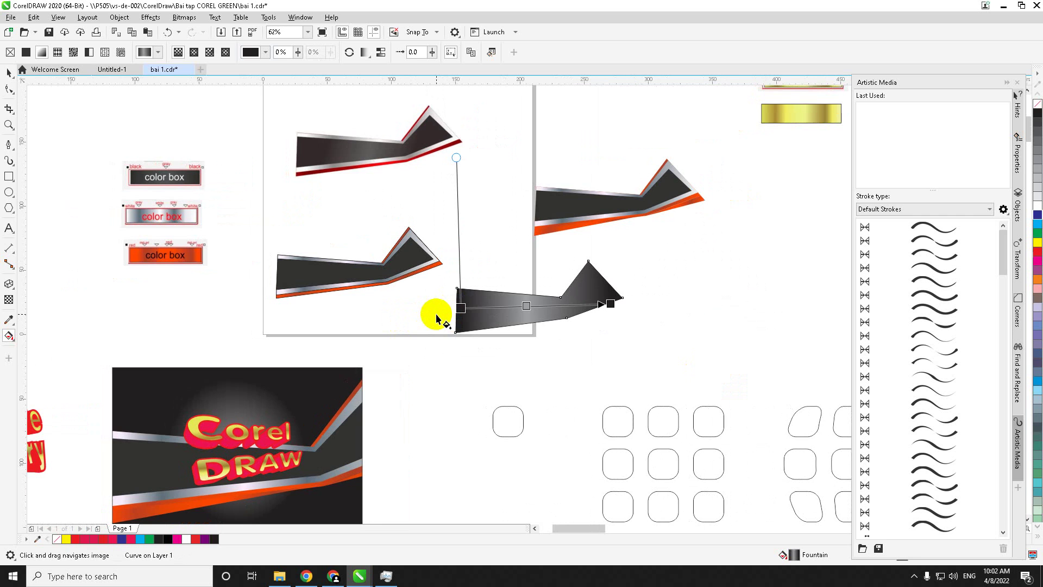
{"action": "left_click", "coordinate": [494, 318]}
{"action": "scroll", "coordinate": [506, 306], "scroll_direction": "up", "scroll_amount": 3}
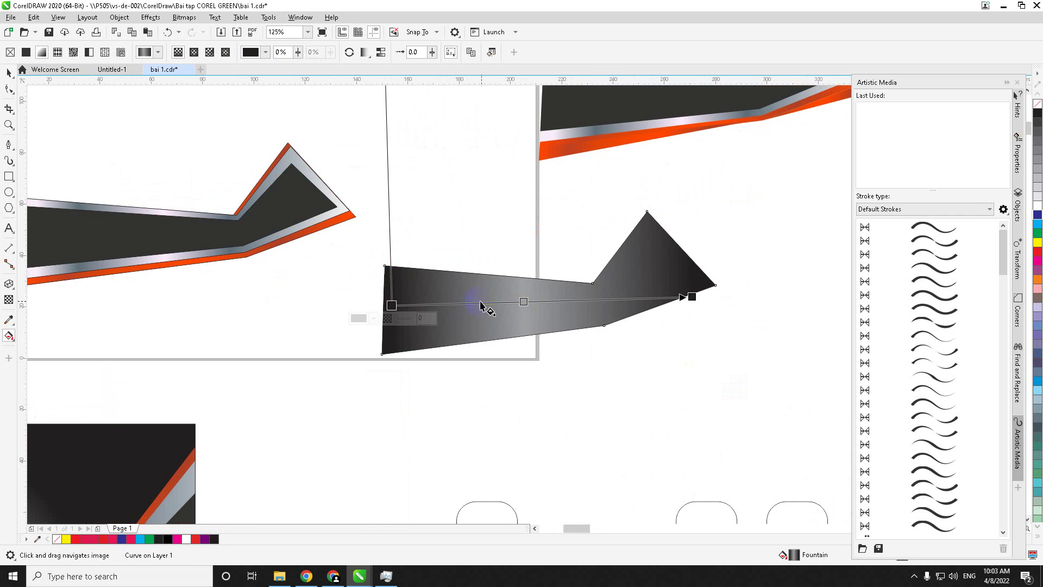
{"action": "double_click", "coordinate": [448, 303]}
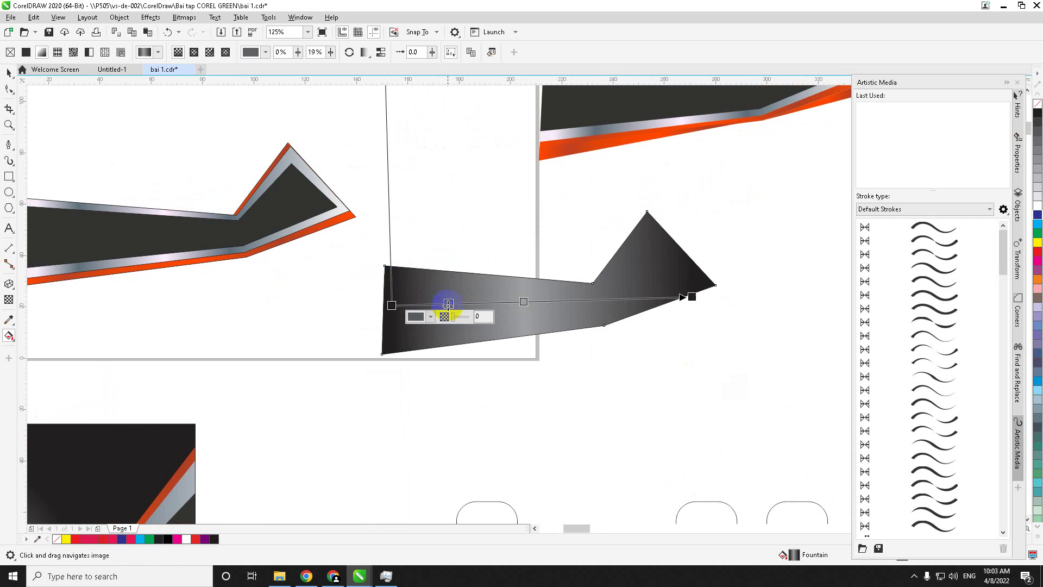
{"action": "left_click", "coordinate": [431, 316]}
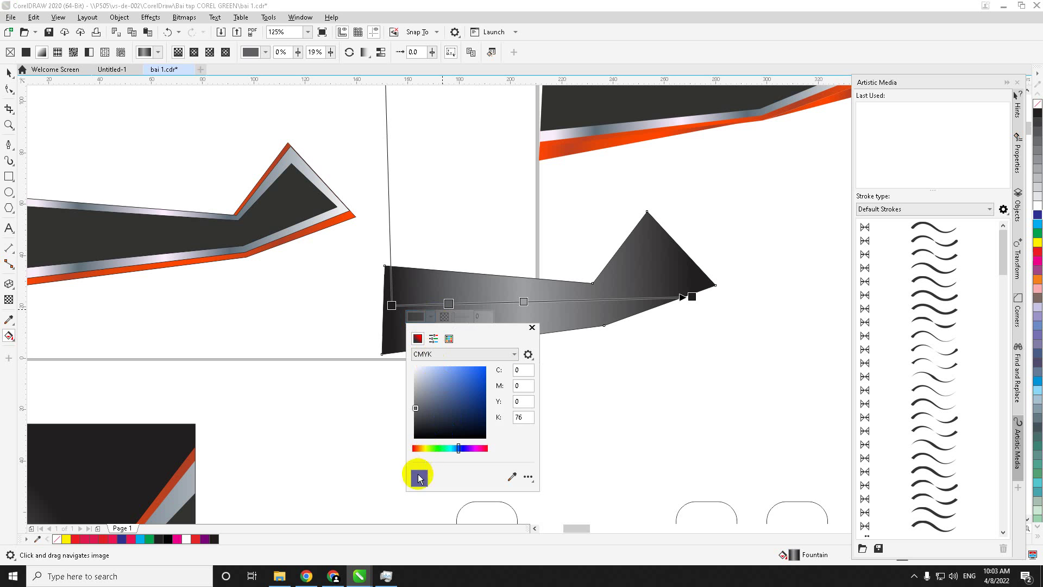
{"action": "left_click_drag", "start_coordinate": [454, 409], "coordinate": [411, 438]}
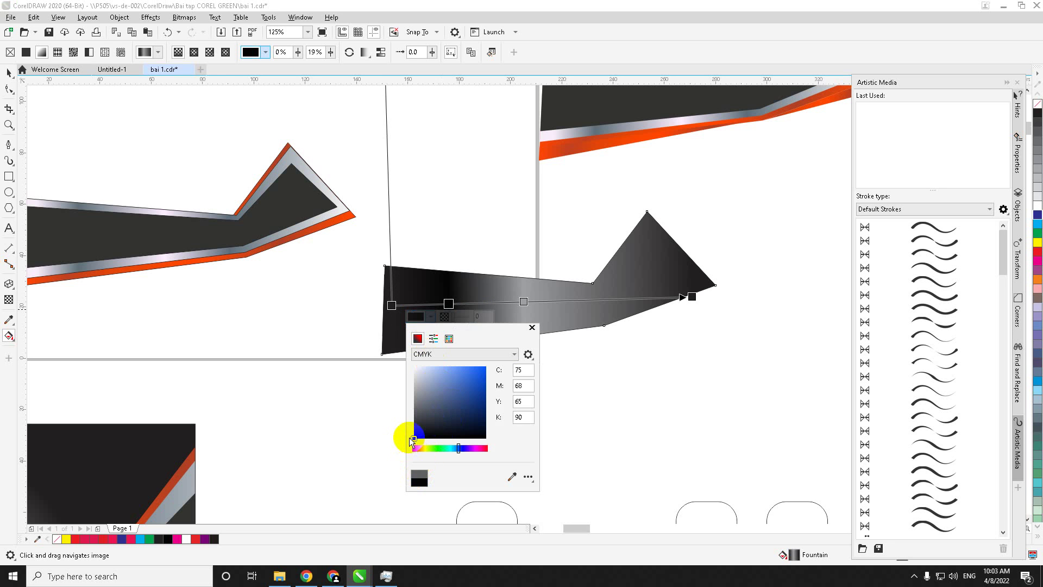
{"action": "left_click", "coordinate": [532, 328]}
- Move the added black stop near the gradient's start to 14%
{"action": "left_click", "coordinate": [444, 300]}
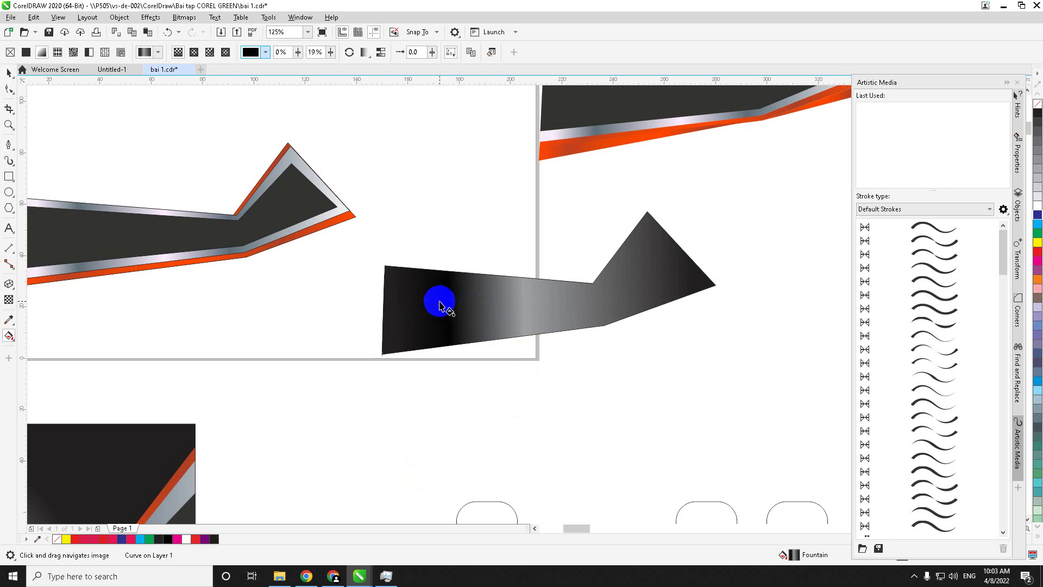
{"action": "key", "text": "ctrl+z"}
{"action": "left_click_drag", "start_coordinate": [449, 305], "coordinate": [433, 303]}
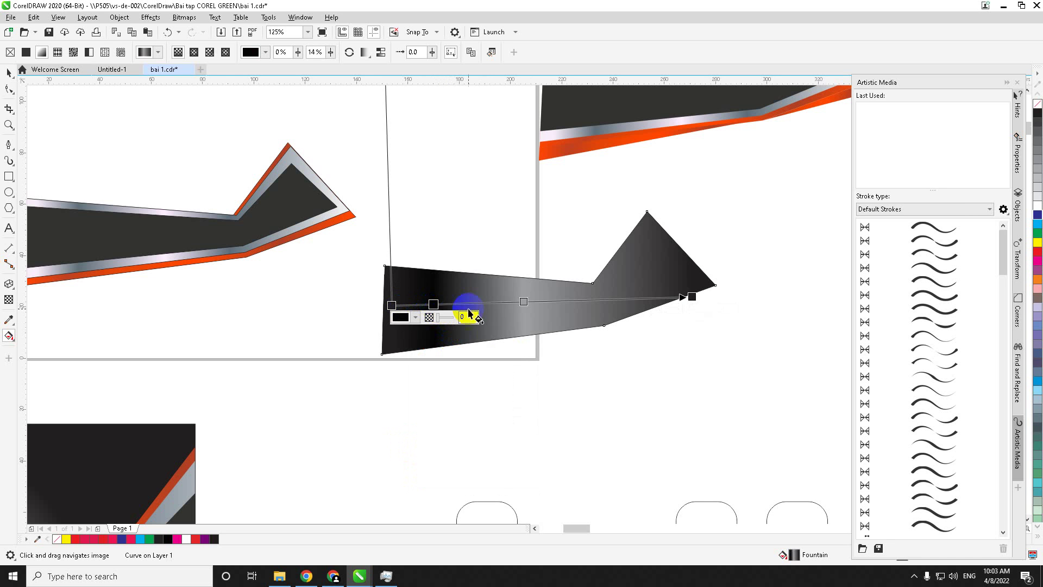
{"action": "left_click", "coordinate": [523, 301]}
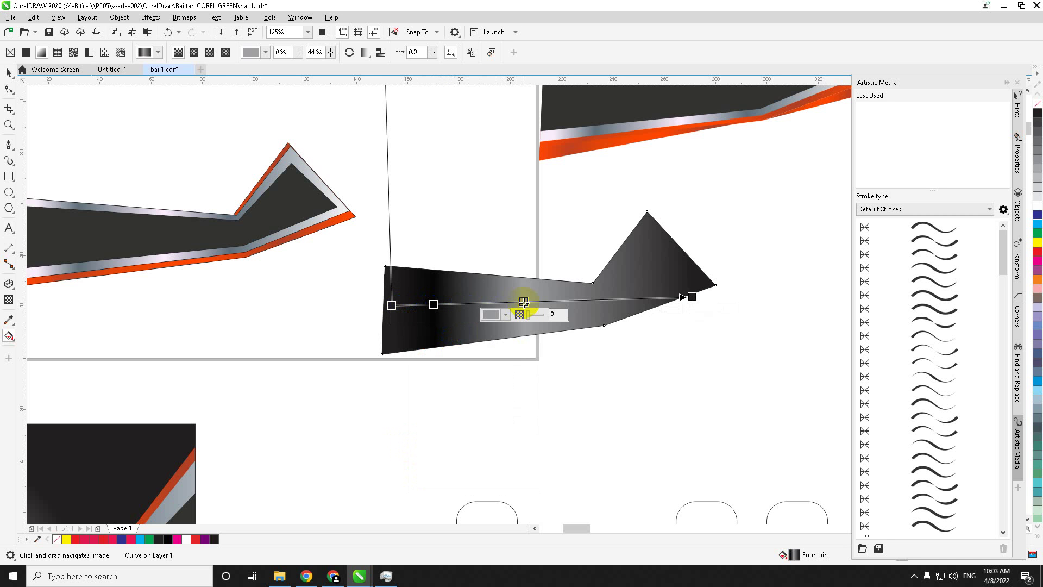
{"action": "left_click", "coordinate": [433, 303]}
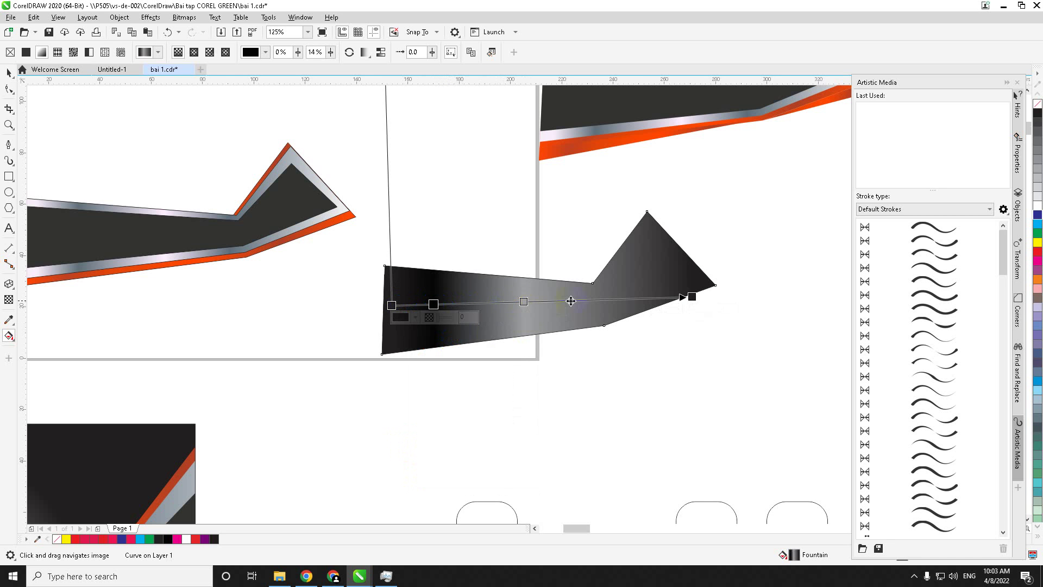
- Add another color stop at 78%, between the gray stop and the gradient's end, and make it black
{"action": "double_click", "coordinate": [624, 297]}
{"action": "left_click", "coordinate": [609, 310]}
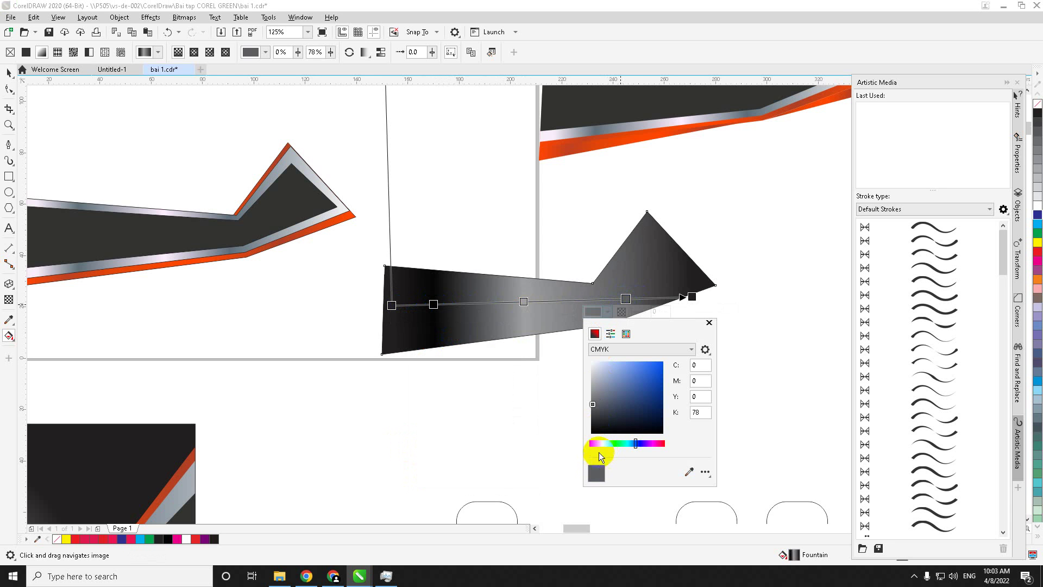
{"action": "left_click", "coordinate": [593, 432]}
{"action": "left_click", "coordinate": [709, 322]}
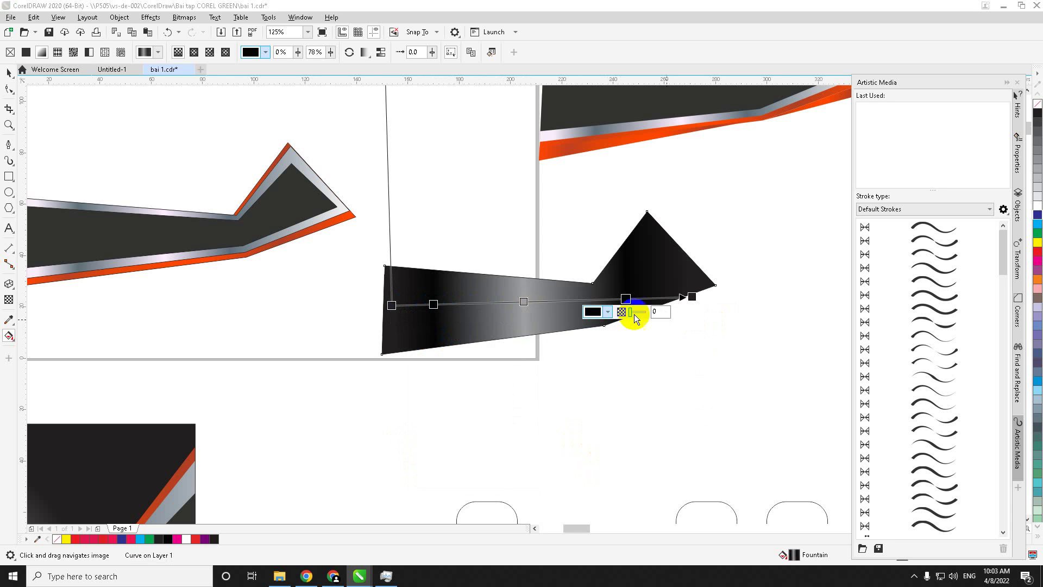
{"action": "left_click", "coordinate": [532, 299]}
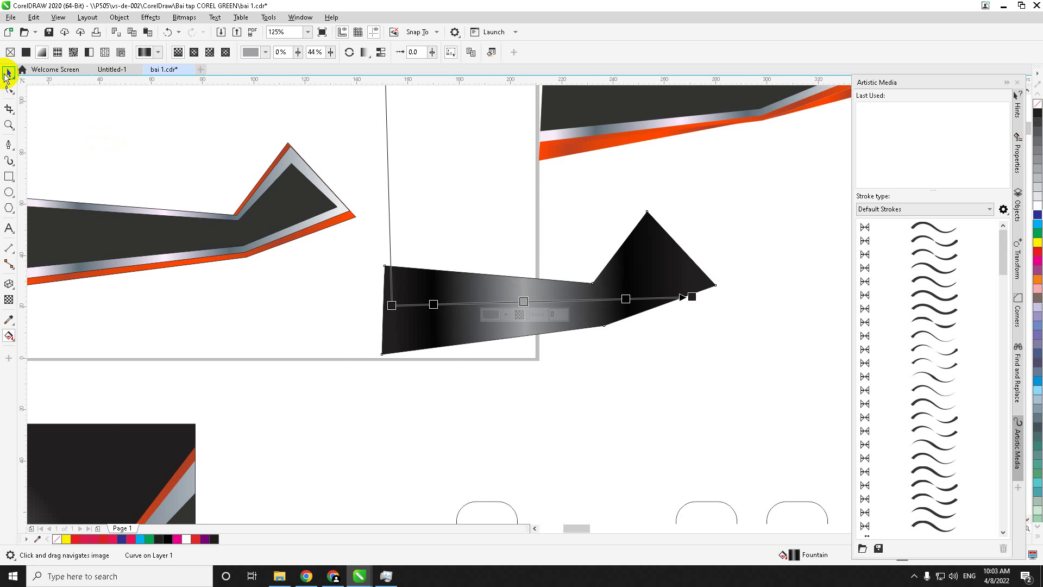
- Draw a rectangle about 59 by 13.5 mm above the color box samples and give it a horizontal black-to-white linear gradient
{"action": "left_click", "coordinate": [9, 72]}
{"action": "scroll", "coordinate": [187, 163], "scroll_direction": "down", "scroll_amount": 3}
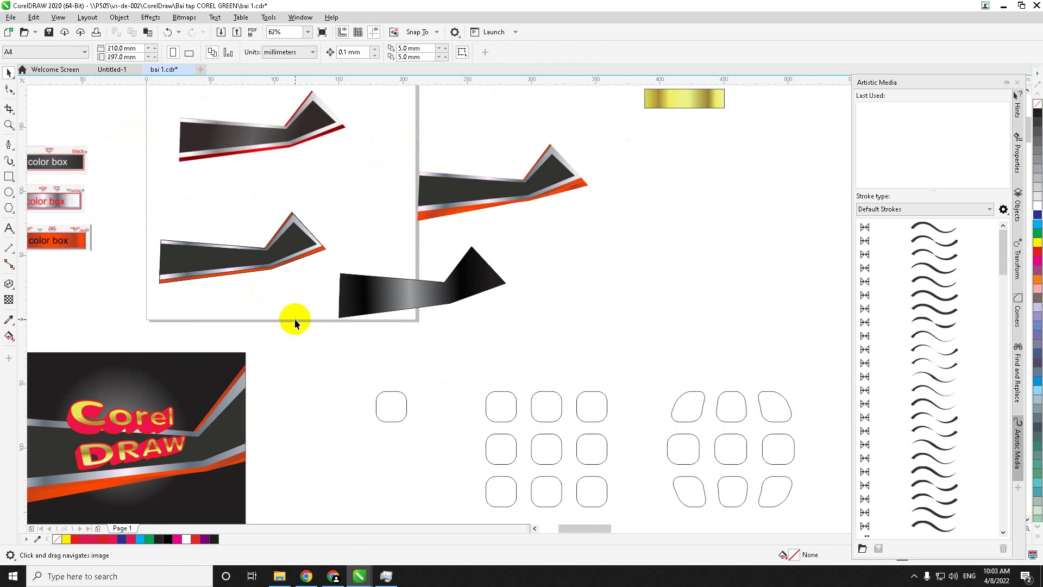
{"action": "left_click_drag", "start_coordinate": [265, 277], "coordinate": [379, 294]}
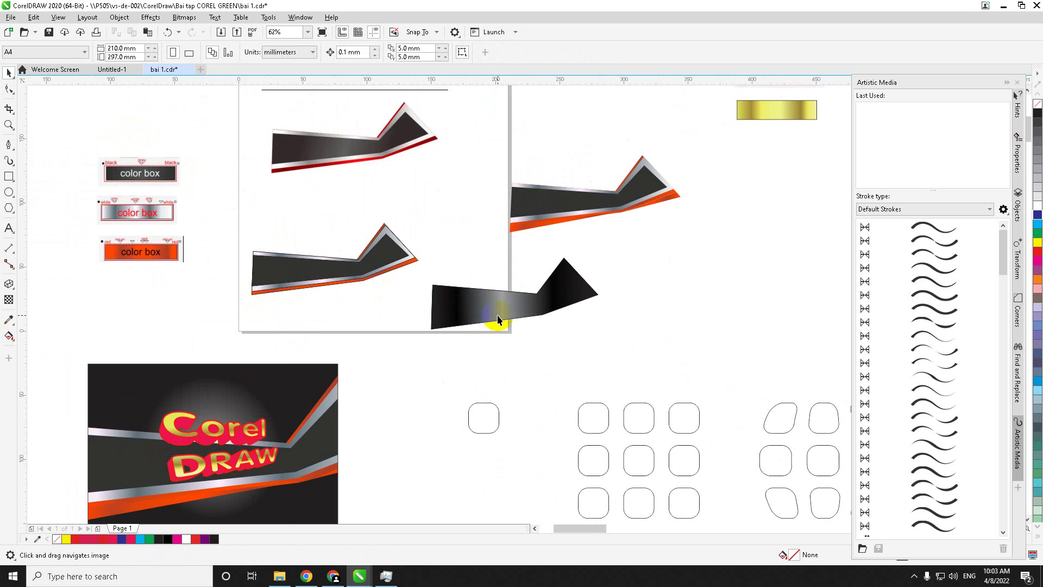
{"action": "left_click_drag", "start_coordinate": [338, 316], "coordinate": [485, 319]}
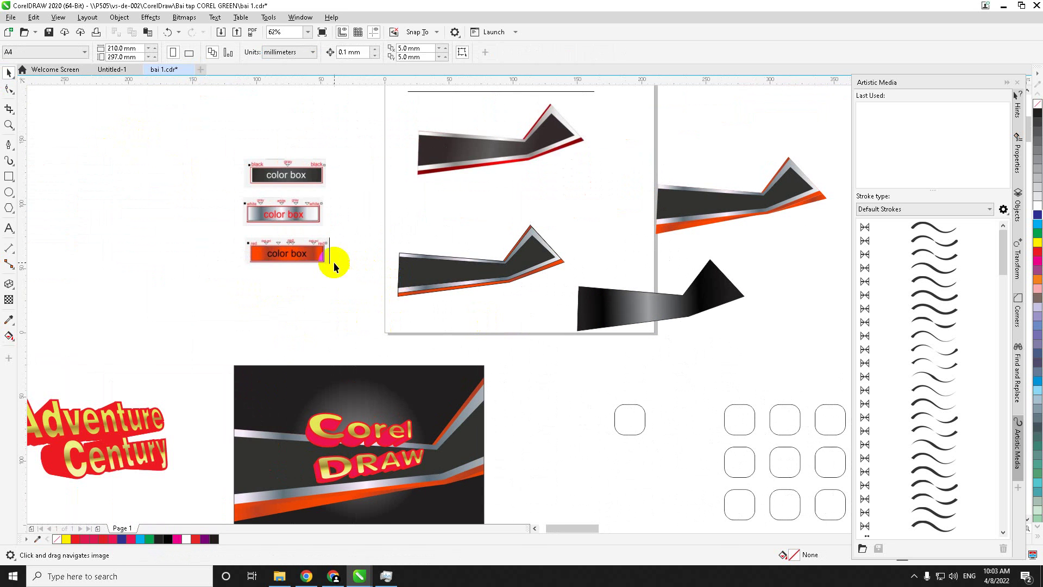
{"action": "scroll", "coordinate": [282, 207], "scroll_direction": "up", "scroll_amount": 6}
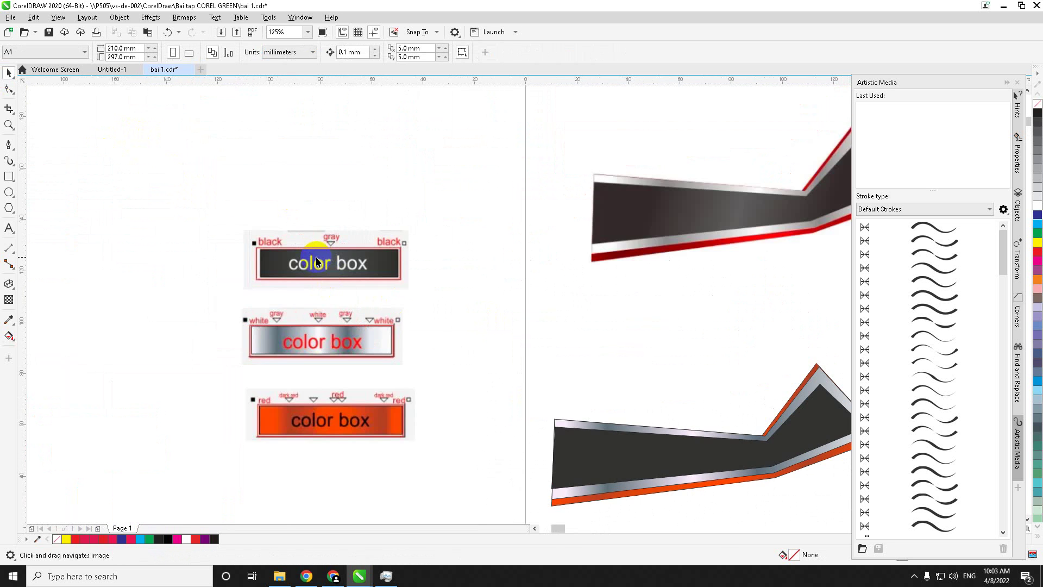
{"action": "left_click", "coordinate": [8, 177]}
{"action": "scroll", "coordinate": [105, 209], "scroll_direction": "down", "scroll_amount": 3}
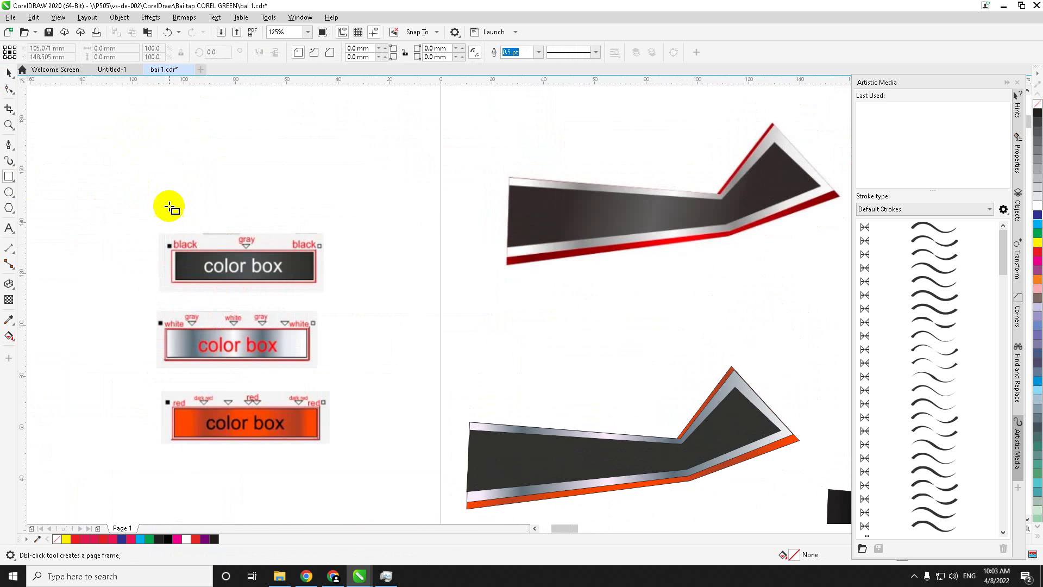
{"action": "left_click_drag", "start_coordinate": [168, 185], "coordinate": [321, 220]}
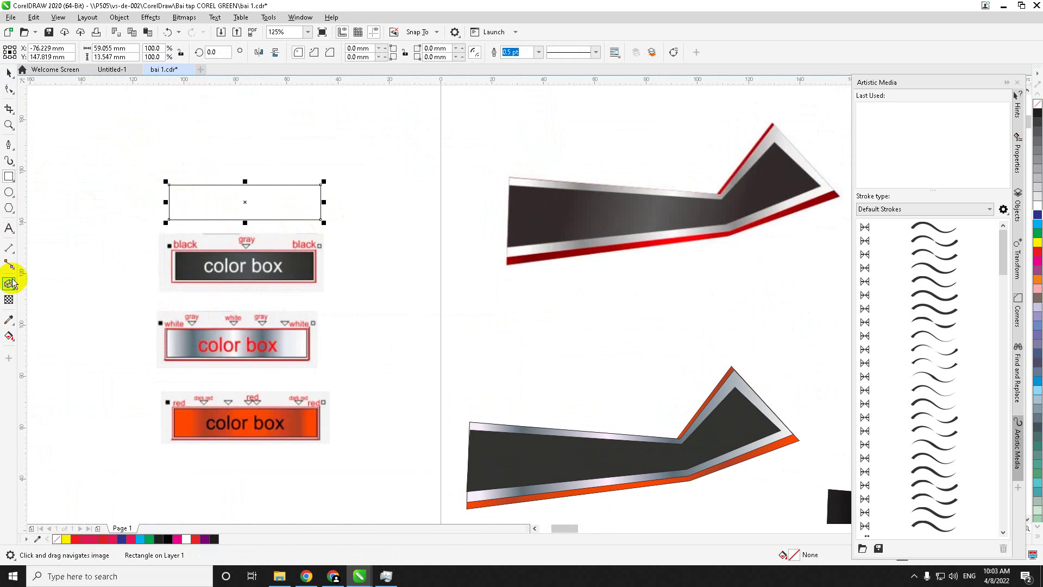
{"action": "left_click", "coordinate": [9, 335]}
{"action": "left_click_drag", "start_coordinate": [170, 202], "coordinate": [320, 201]}
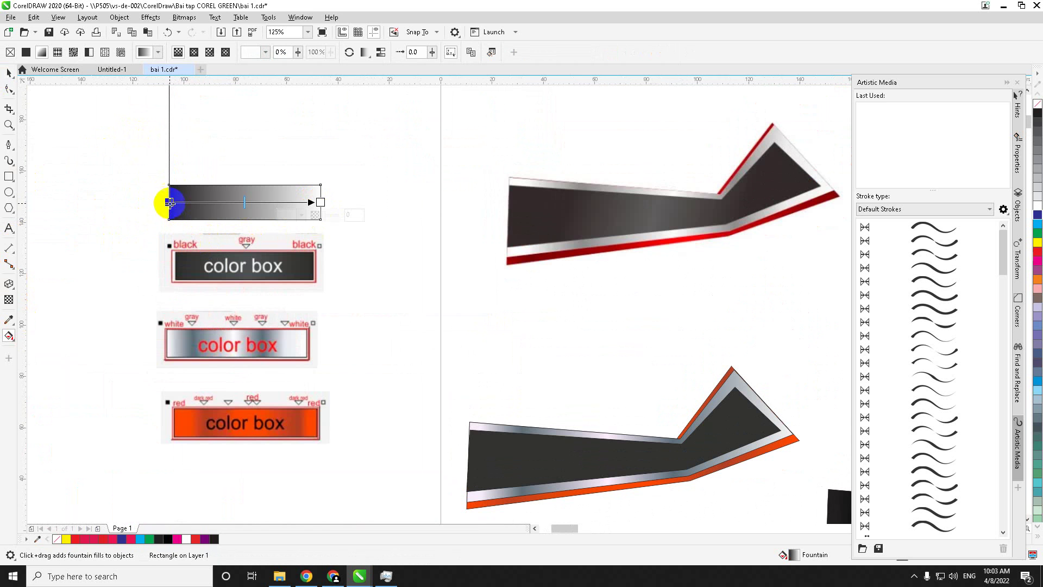
- Try to set the color of the rectangle gradient's end stop by sampling it from the black color box with the eyedropper
{"action": "left_click", "coordinate": [169, 202]}
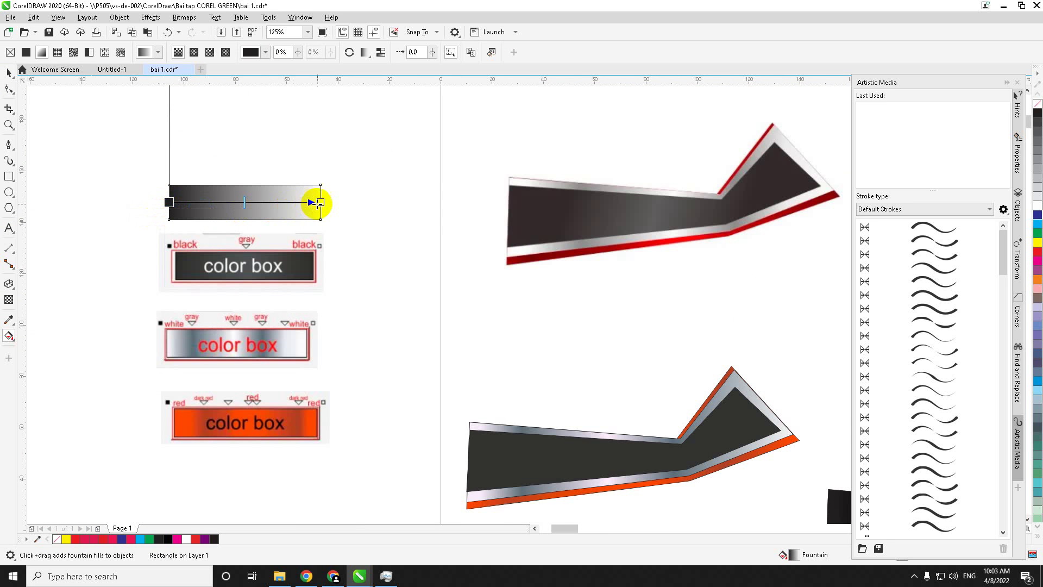
{"action": "left_click", "coordinate": [319, 202]}
{"action": "left_click", "coordinate": [302, 216]}
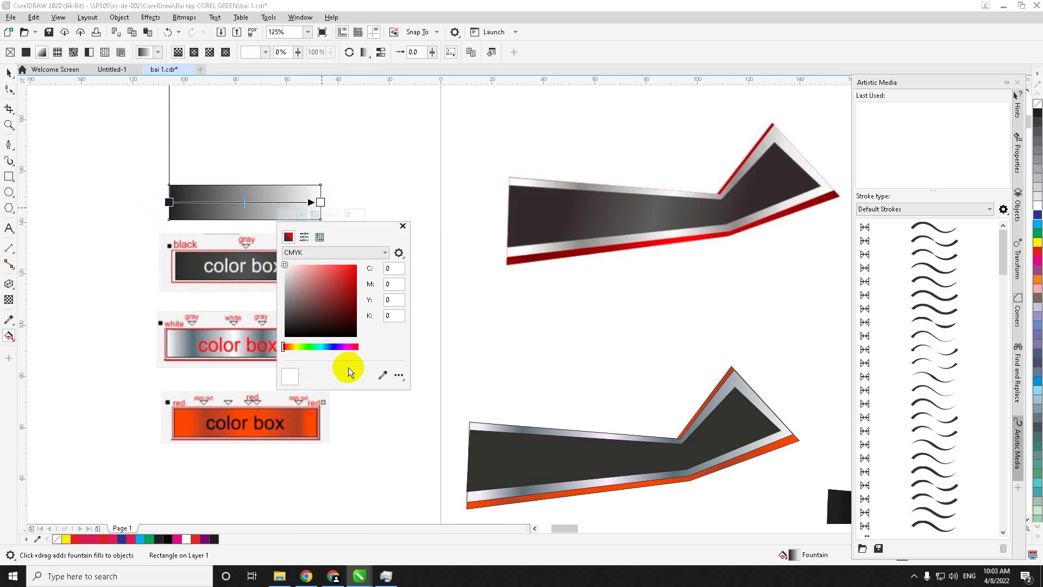
{"action": "left_click", "coordinate": [380, 373]}
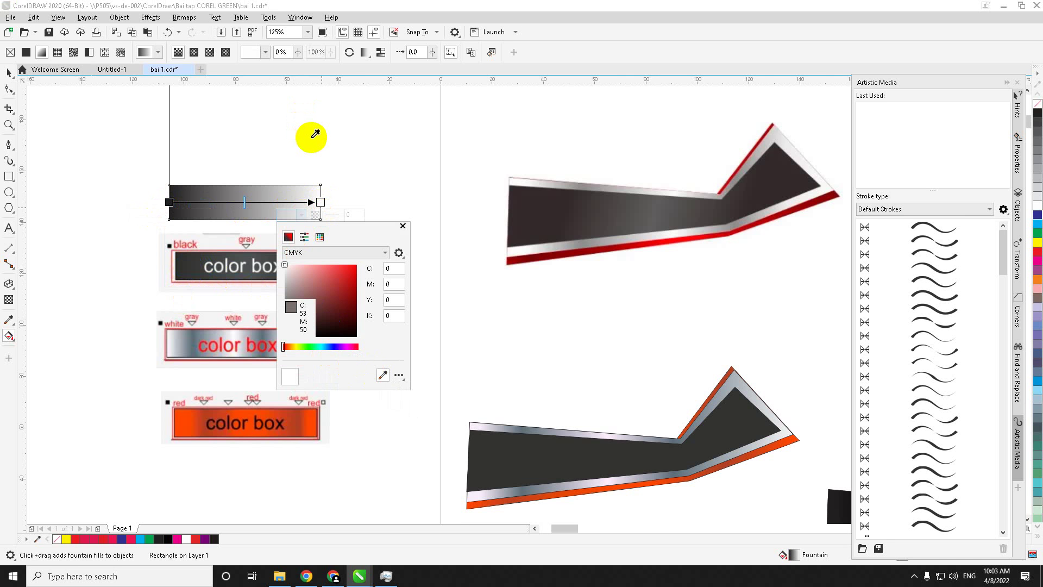
{"action": "left_click", "coordinate": [194, 256]}
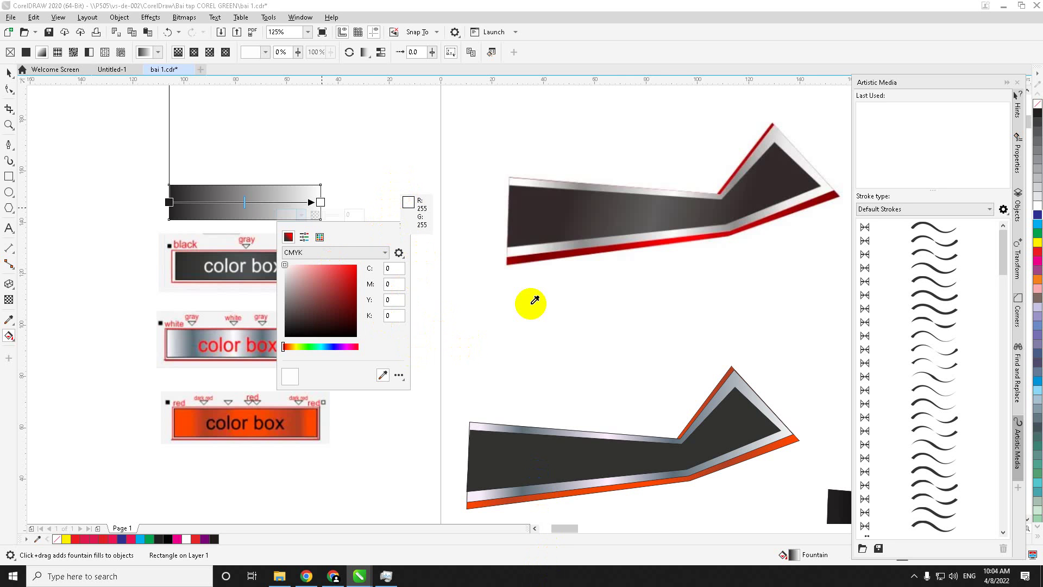
{"action": "key", "text": "ctrl+shift+Escape"}
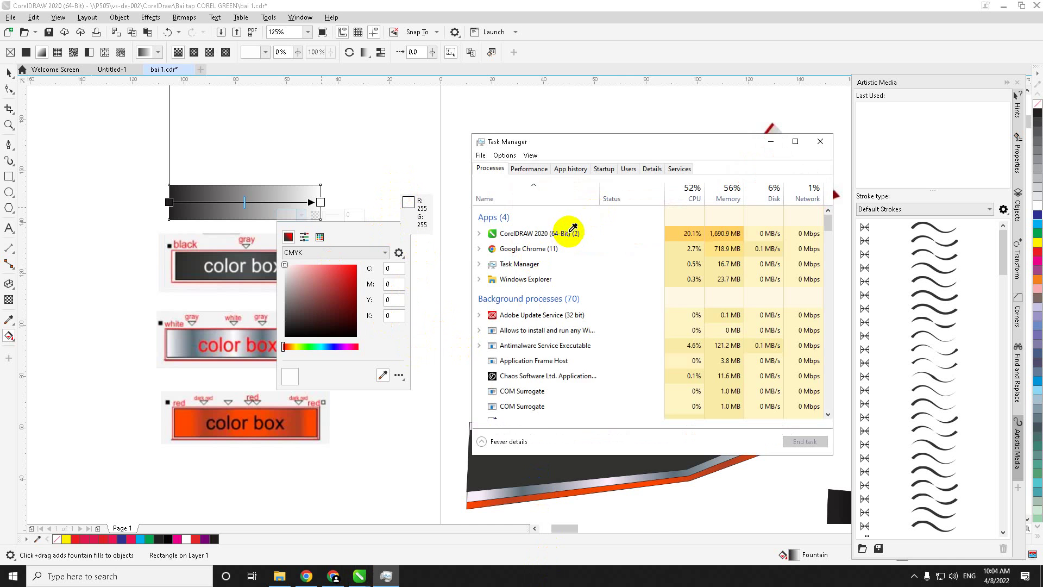
{"action": "key", "text": "alt+Tab"}
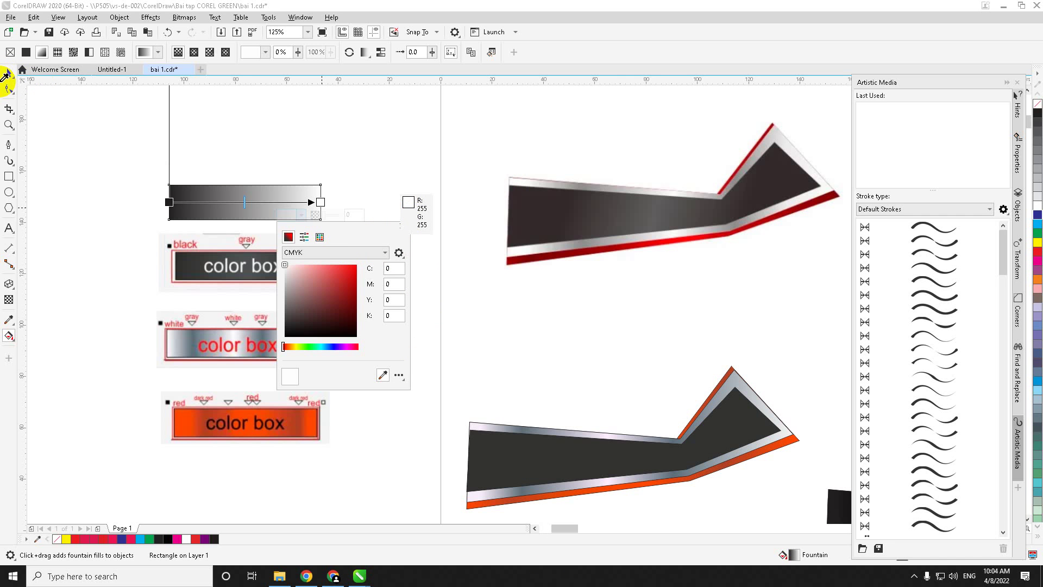
{"action": "left_click", "coordinate": [458, 287]}
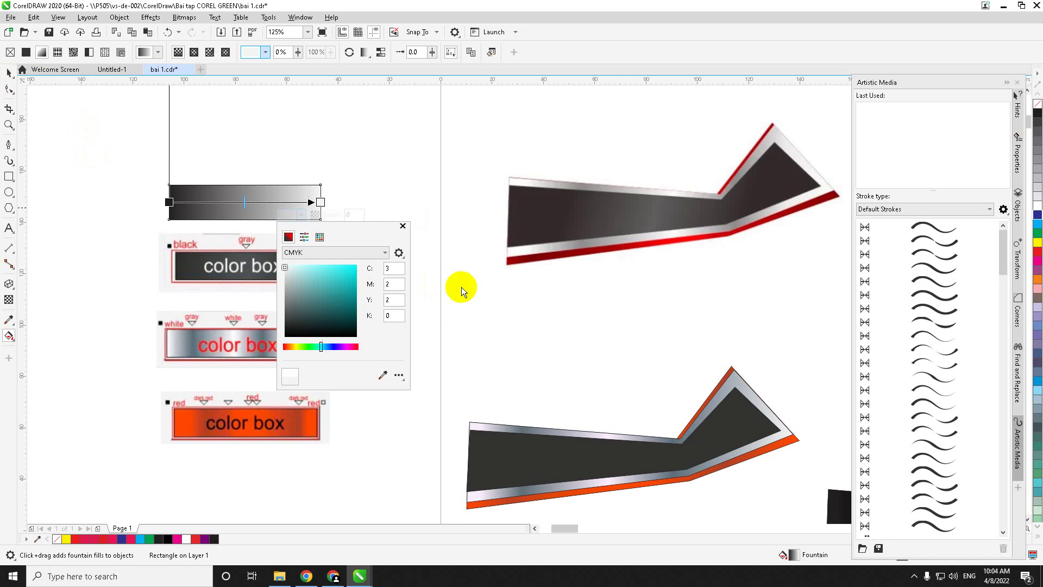
{"action": "left_click", "coordinate": [405, 227]}
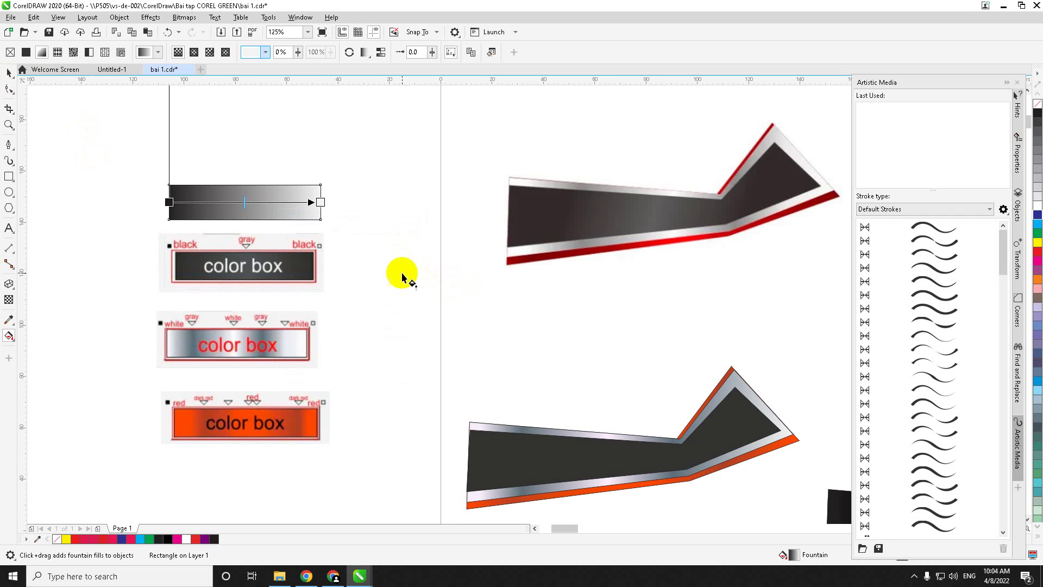
- Delete the gradient-filled rectangle above the black color box sample
{"action": "left_click", "coordinate": [9, 73]}
{"action": "left_click", "coordinate": [196, 131]}
{"action": "left_click", "coordinate": [217, 202]}
{"action": "key", "text": "Delete"}
- Draw a rectangle about 56.5 by 16.7 mm below the red color box and fill it with a horizontal black-to-white linear gradient
{"action": "left_click_drag", "start_coordinate": [374, 319], "coordinate": [335, 249]}
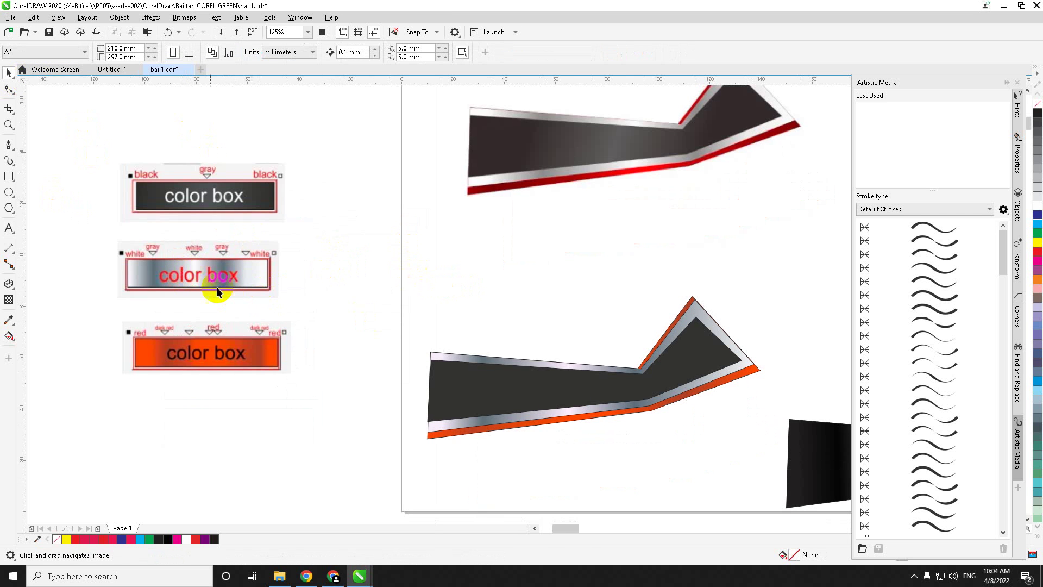
{"action": "left_click", "coordinate": [9, 176]}
{"action": "scroll", "coordinate": [208, 273], "scroll_direction": "down", "scroll_amount": 1}
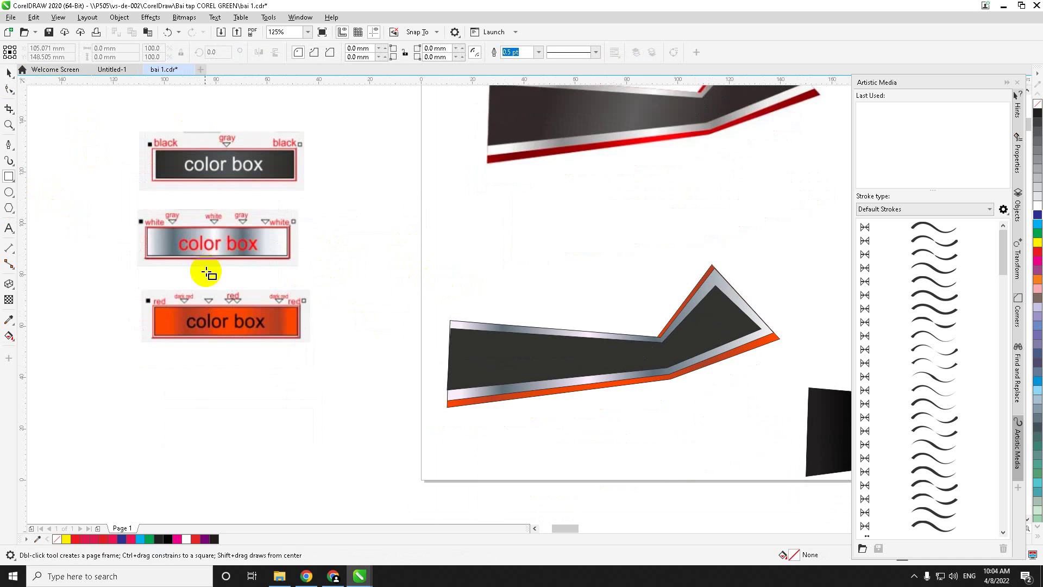
{"action": "left_click_drag", "start_coordinate": [148, 363], "coordinate": [293, 406]}
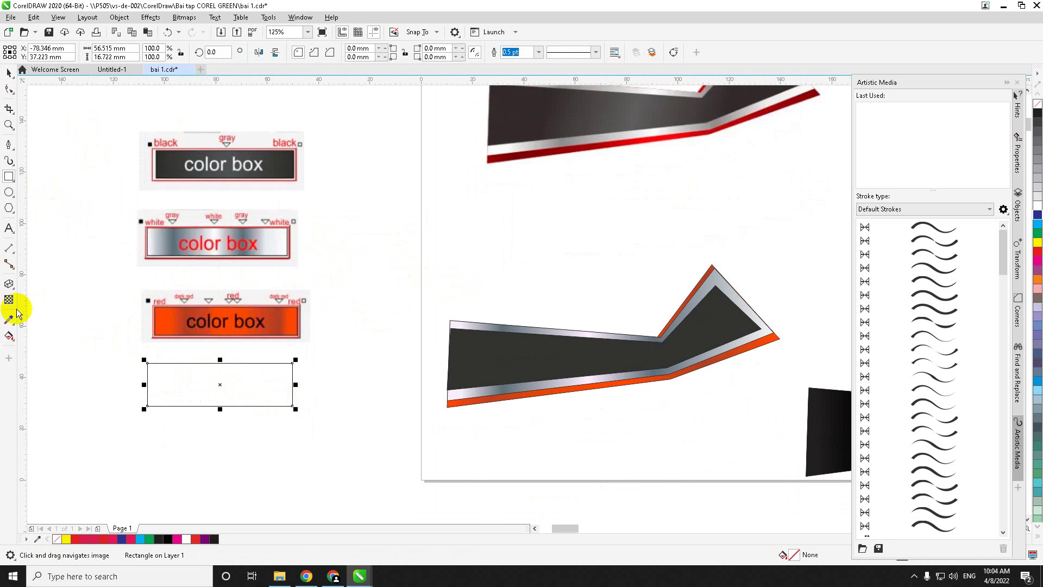
{"action": "left_click", "coordinate": [9, 336]}
{"action": "left_click_drag", "start_coordinate": [148, 383], "coordinate": [292, 381]}
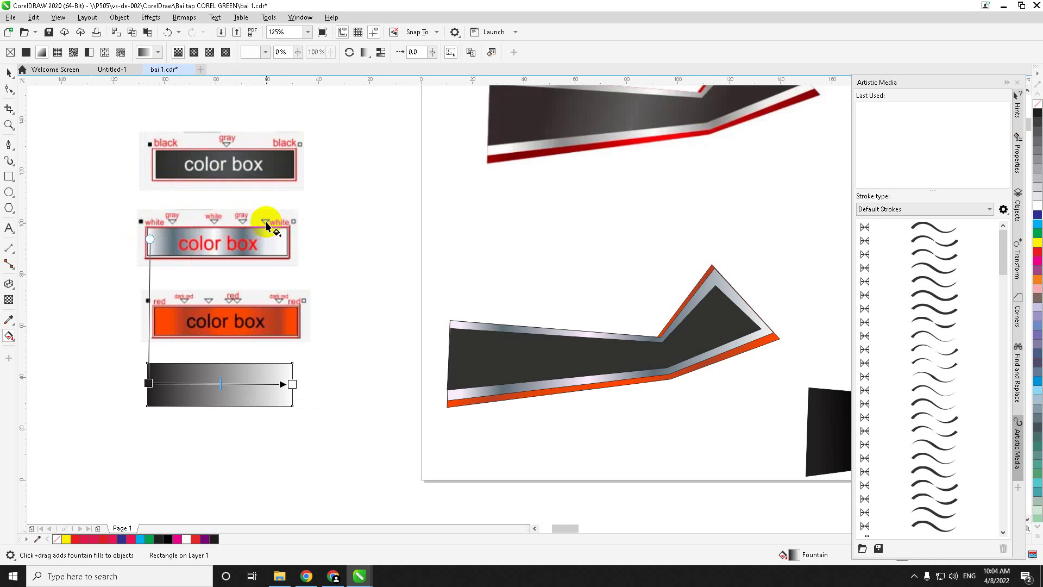
- Add four intermediate color stops to the rectangle's gradient, spaced like the silver sample's markers, including stops at 48% and 86%
{"action": "double_click", "coordinate": [173, 383]}
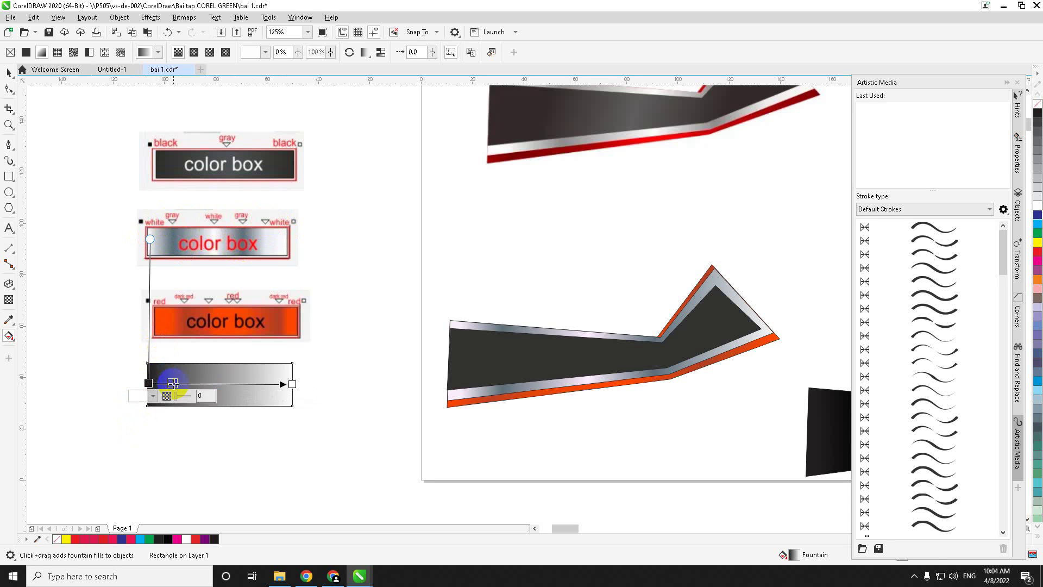
{"action": "left_click", "coordinate": [200, 383]}
{"action": "double_click", "coordinate": [217, 383]}
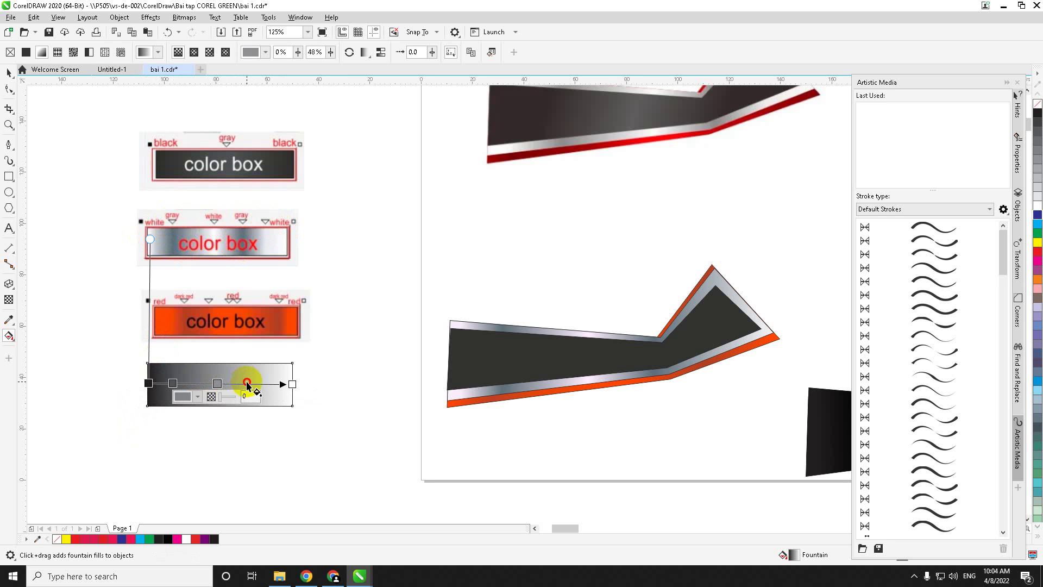
{"action": "double_click", "coordinate": [246, 384]}
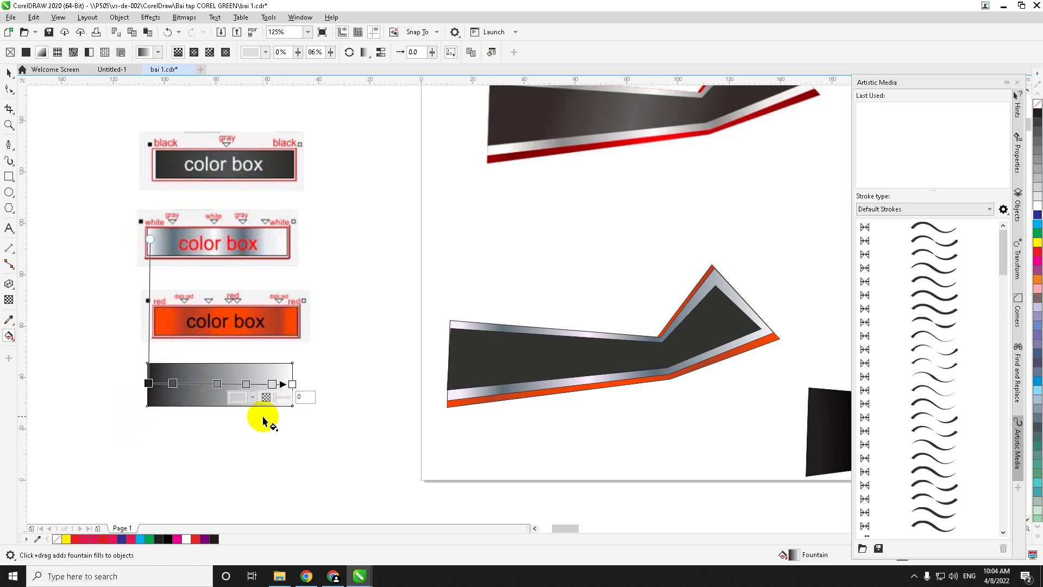
- Set the rectangle gradient's start stop to white from the CMYK palette
{"action": "left_click", "coordinate": [149, 383]}
{"action": "left_click", "coordinate": [128, 398]}
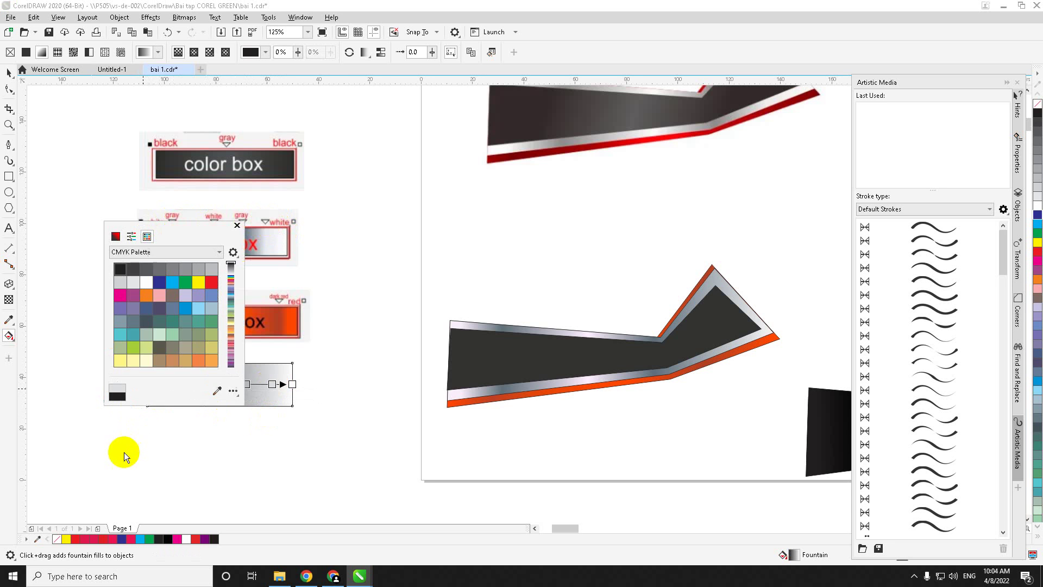
{"action": "left_click", "coordinate": [144, 282]}
- Remove the first intermediate stop of the rectangle's gradient and add it again at 19%
{"action": "double_click", "coordinate": [174, 383]}
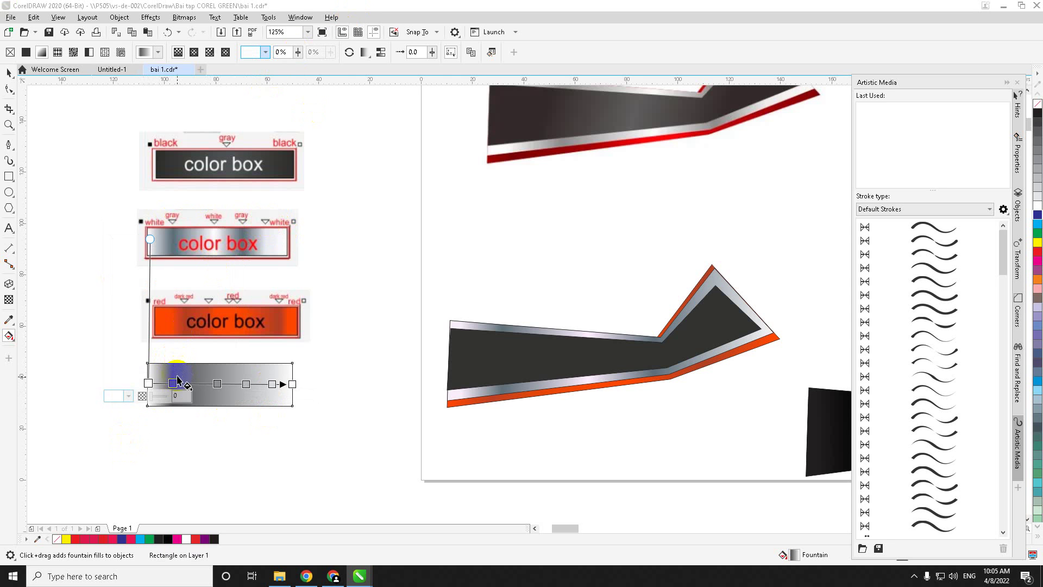
{"action": "double_click", "coordinate": [174, 382]}
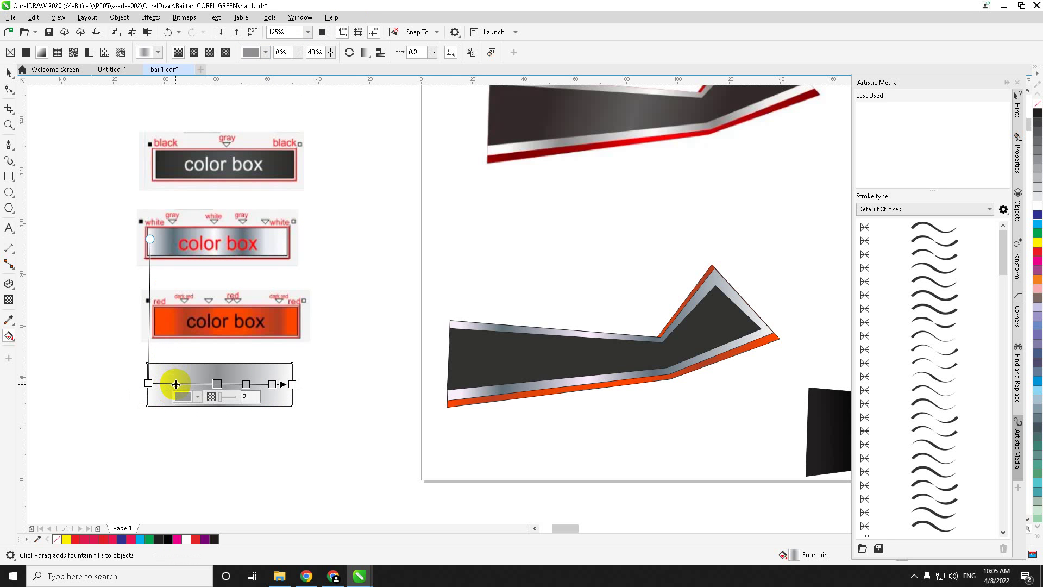
{"action": "double_click", "coordinate": [175, 383]}
- Color the gradient's stop at 19% medium gray from the CMYK palette
{"action": "left_click", "coordinate": [156, 397]}
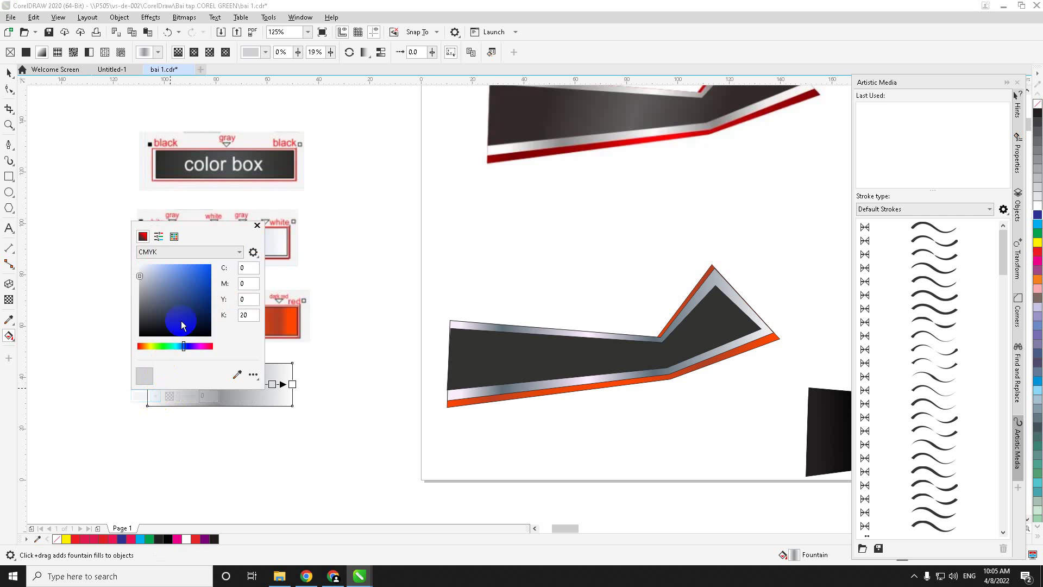
{"action": "left_click", "coordinate": [159, 237]}
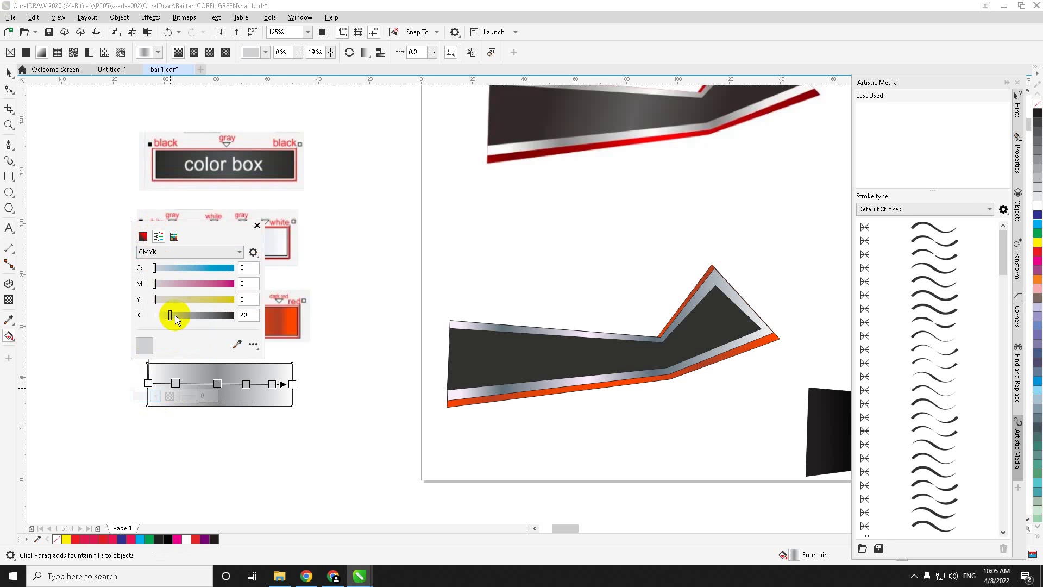
{"action": "left_click", "coordinate": [172, 236]}
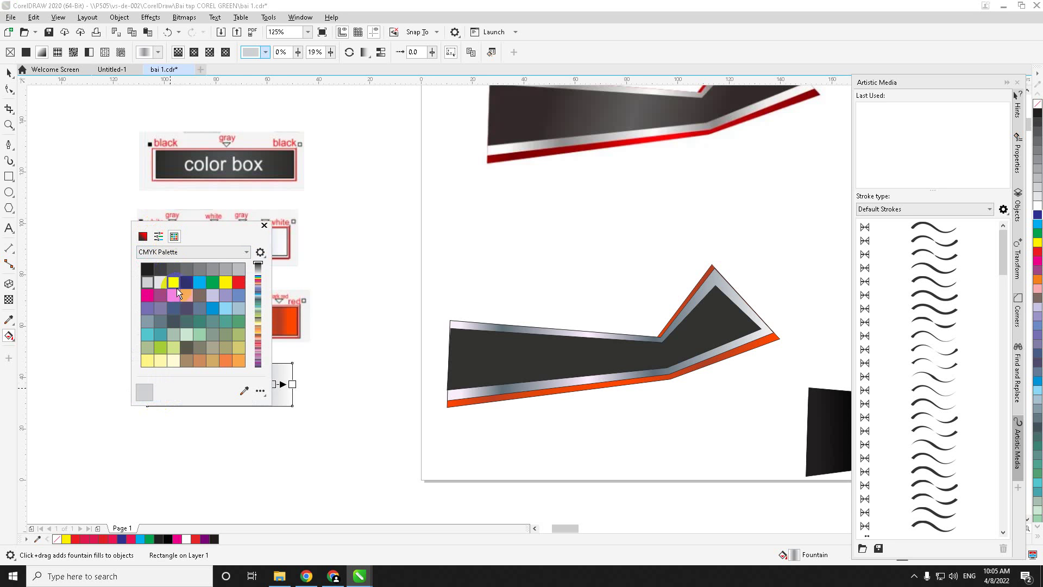
{"action": "left_click", "coordinate": [200, 268]}
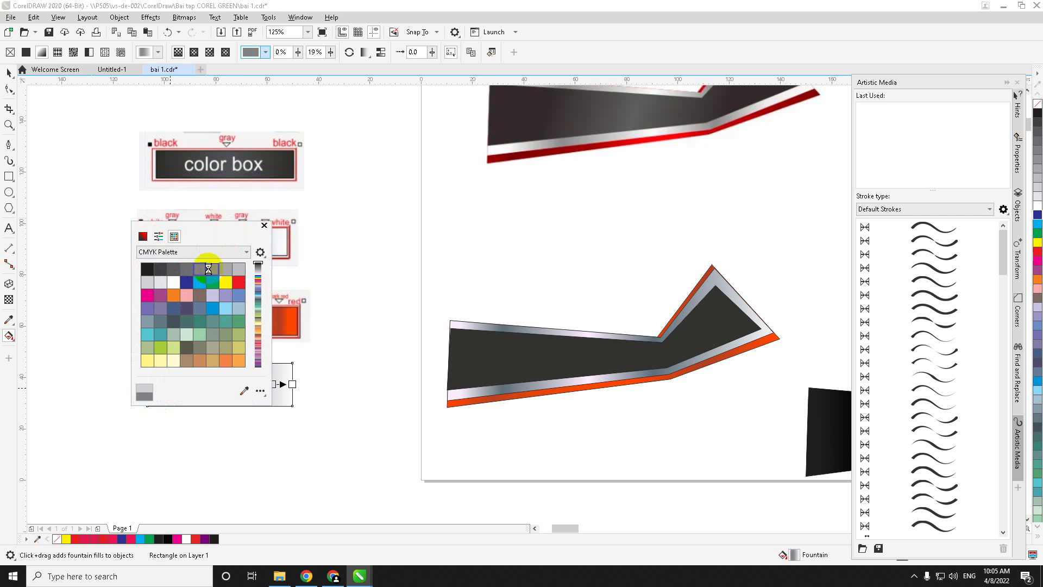
{"action": "left_click", "coordinate": [444, 6]}
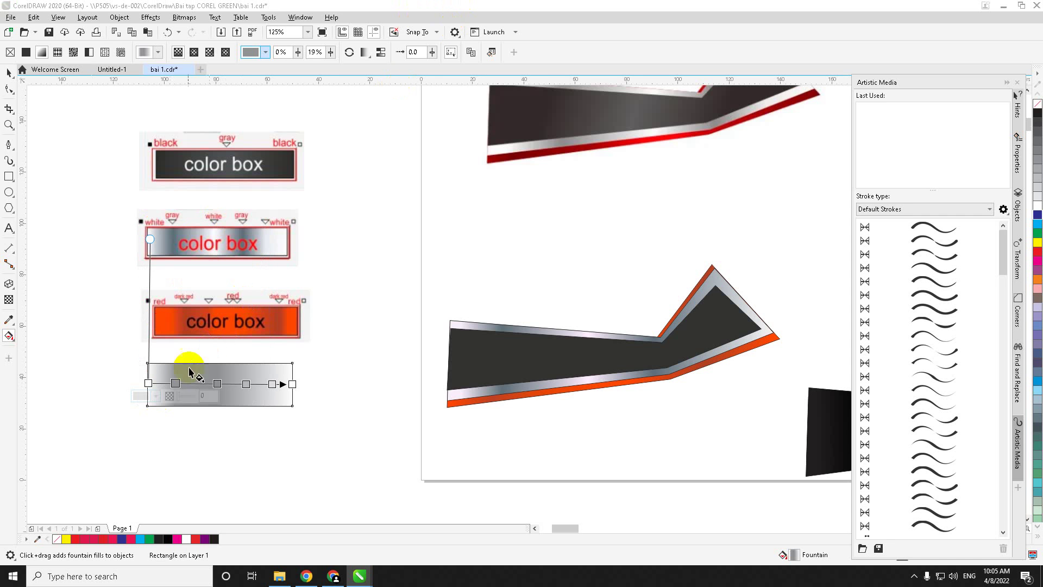
- Change the gradient's stop at 19% to a darker gray from the CMYK palette
{"action": "left_click", "coordinate": [156, 396]}
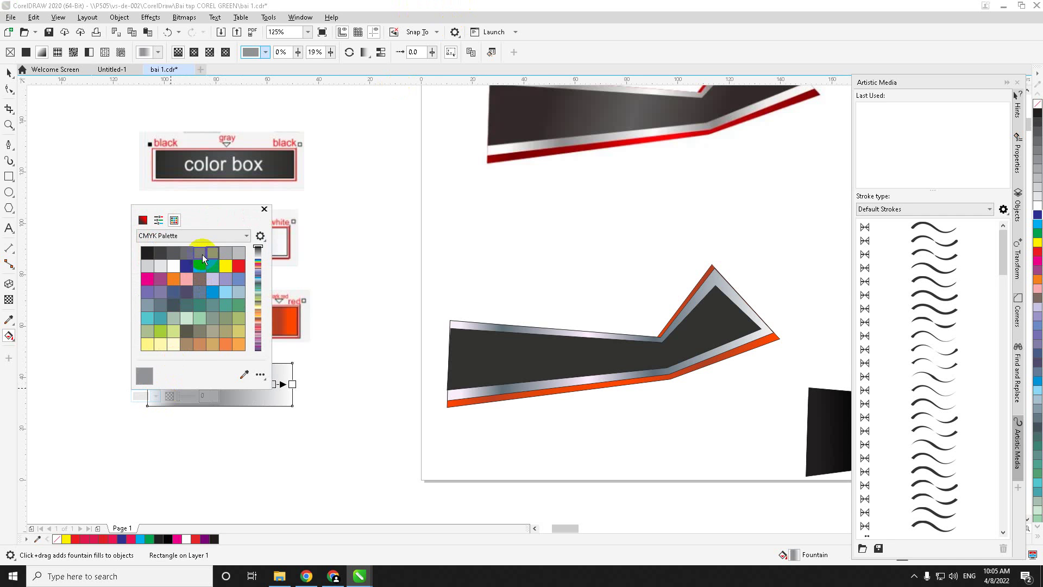
{"action": "left_click", "coordinate": [185, 253]}
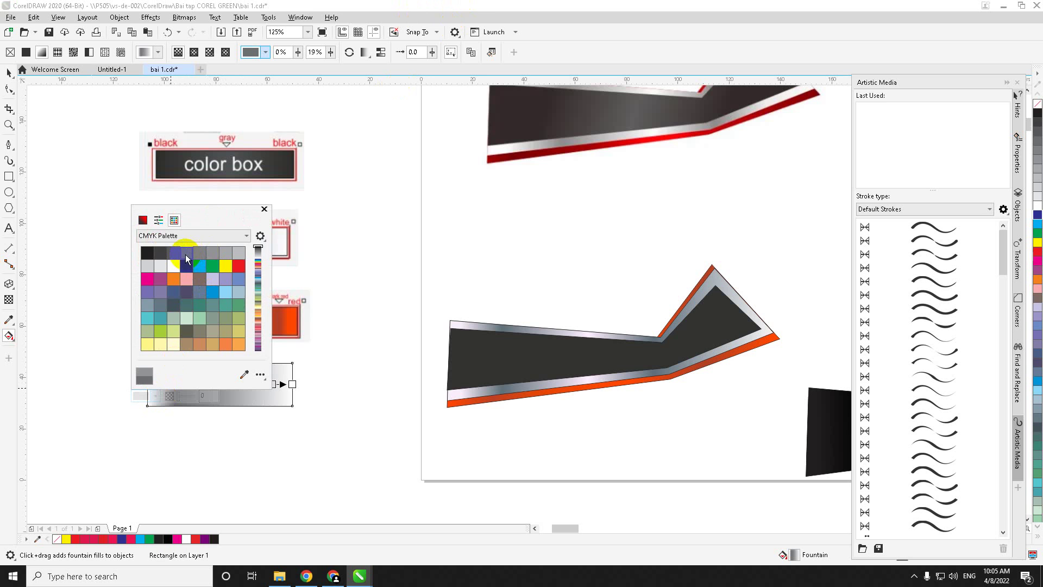
{"action": "left_click", "coordinate": [484, 7]}
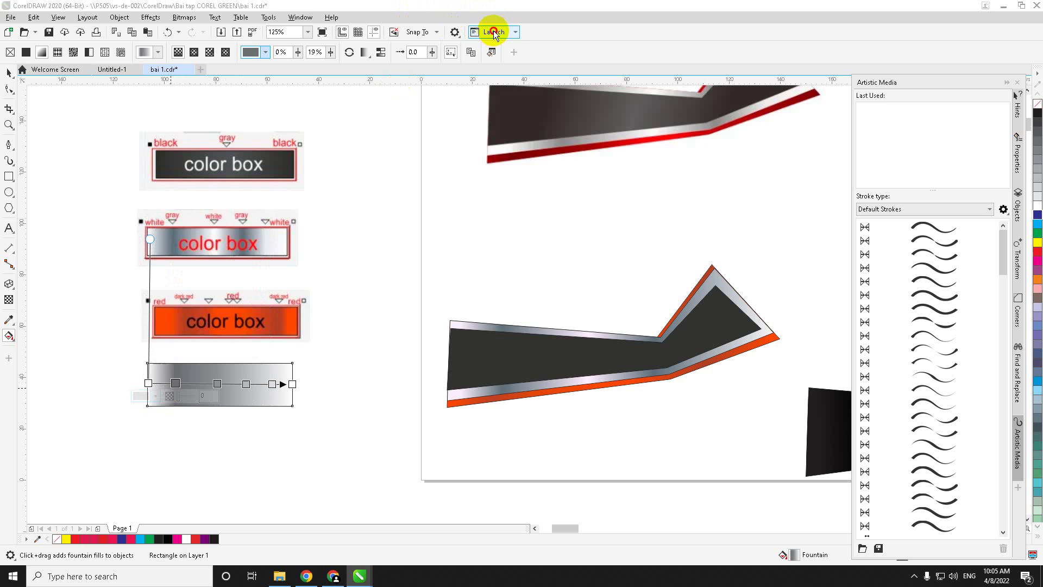
- Set the rectangle gradient's stop at 48% to white from the CMYK palette
{"action": "left_click", "coordinate": [218, 384]}
{"action": "left_click", "coordinate": [199, 397]}
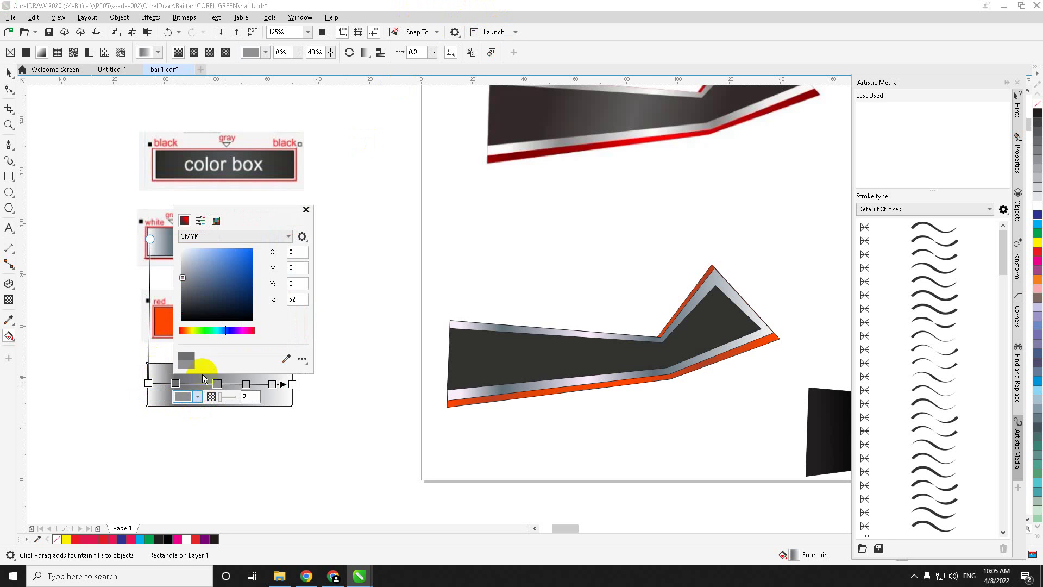
{"action": "left_click", "coordinate": [211, 221]}
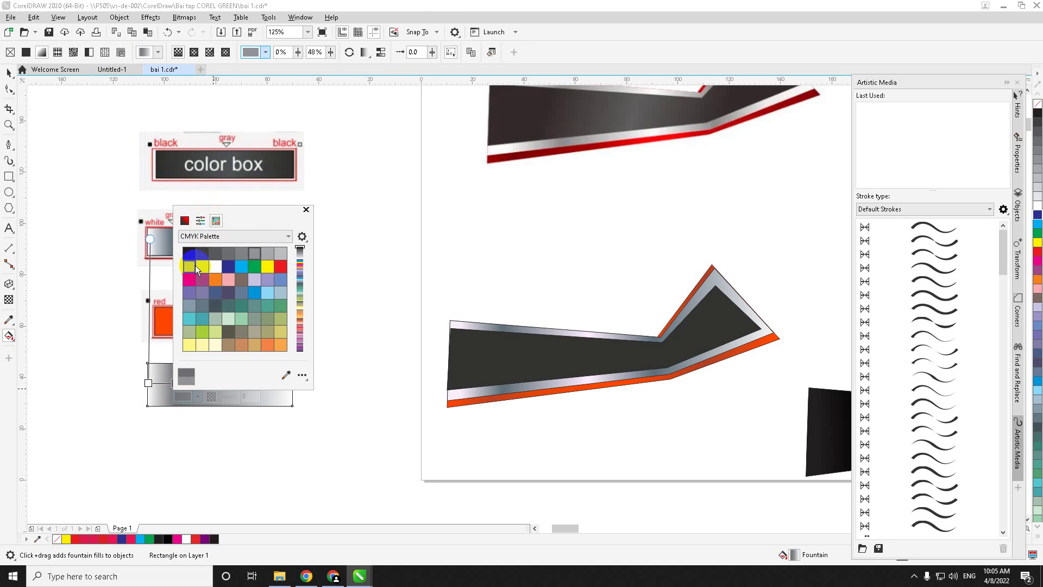
{"action": "left_click", "coordinate": [216, 267]}
{"action": "left_click", "coordinate": [307, 210]}
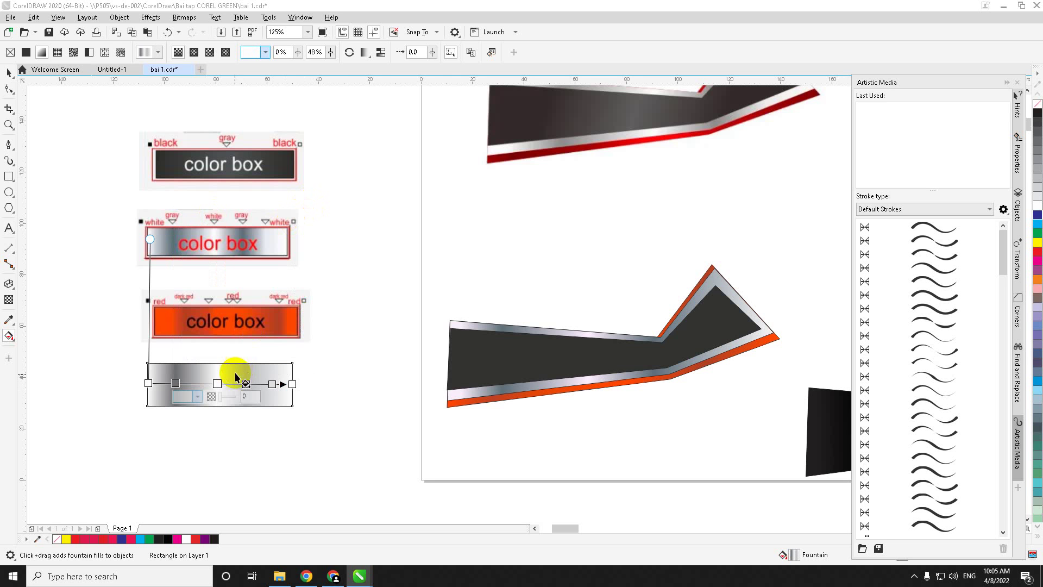
- Set the rectangle gradient's stop at 68% to dark gray from the CMYK palette
{"action": "left_click", "coordinate": [246, 384]}
{"action": "left_click", "coordinate": [224, 397]}
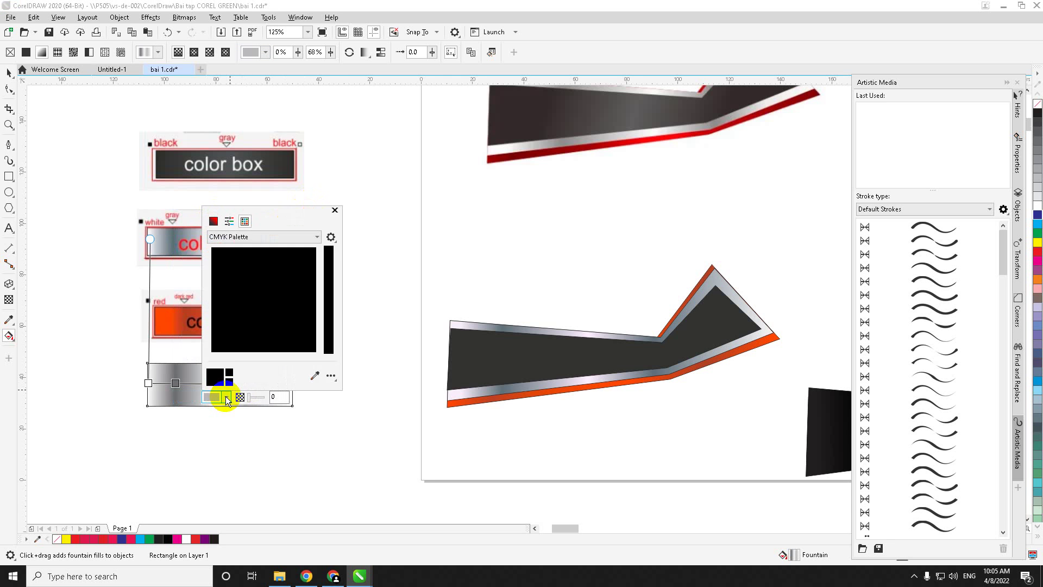
{"action": "left_click", "coordinate": [245, 221]}
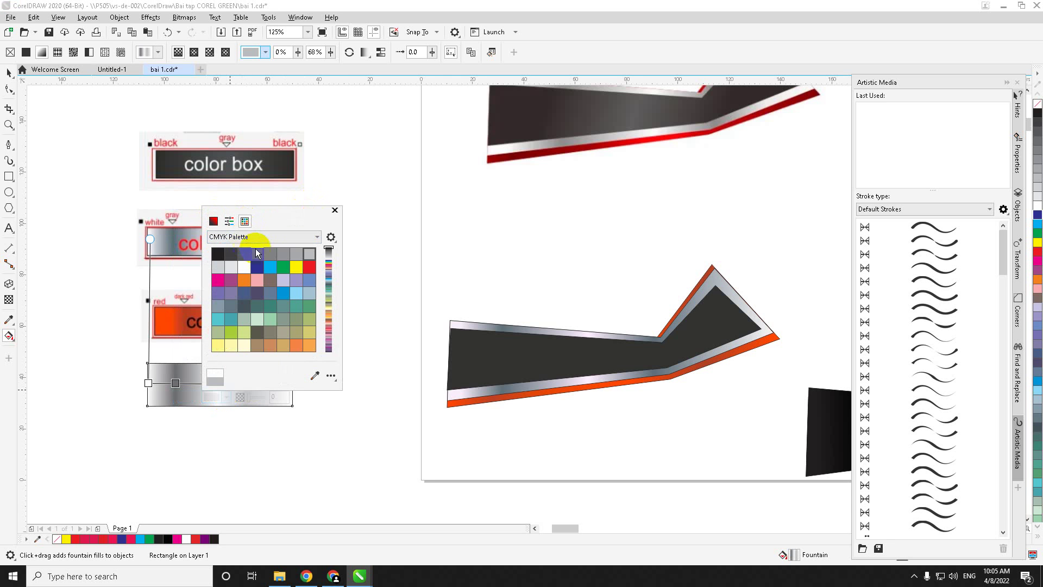
{"action": "left_click", "coordinate": [254, 253]}
{"action": "left_click", "coordinate": [336, 212]}
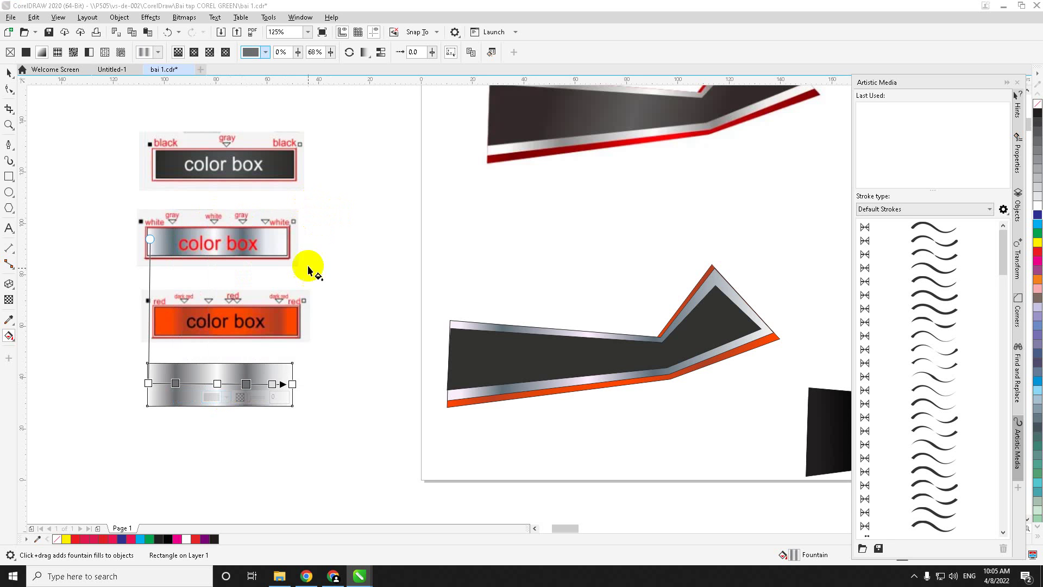
- Move the rectangle gradient's last intermediate stop to 90%, color it white from the CMYK palette, and deselect the rectangle
{"action": "left_click", "coordinate": [278, 384]}
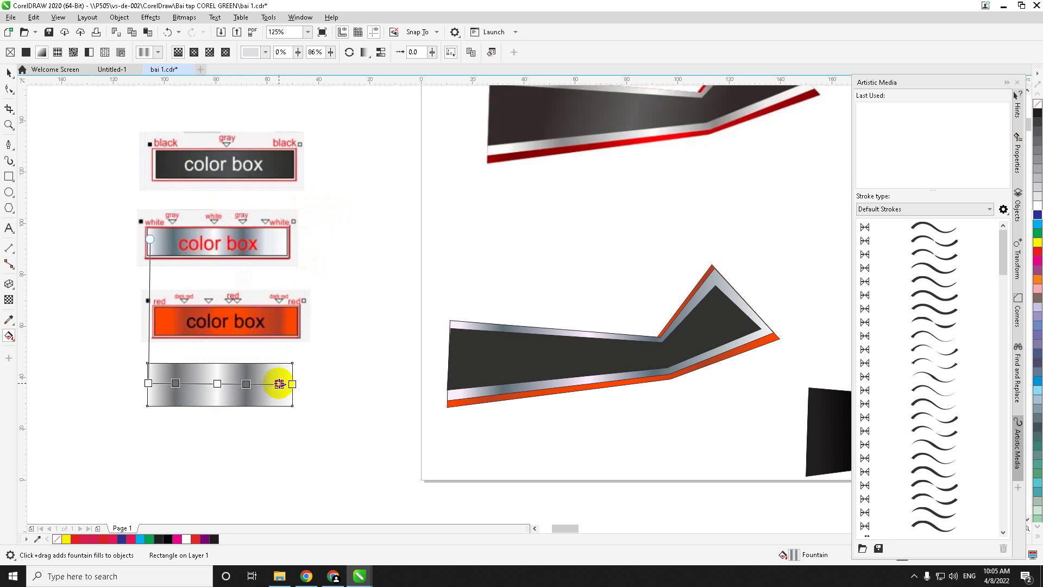
{"action": "left_click", "coordinate": [251, 396]}
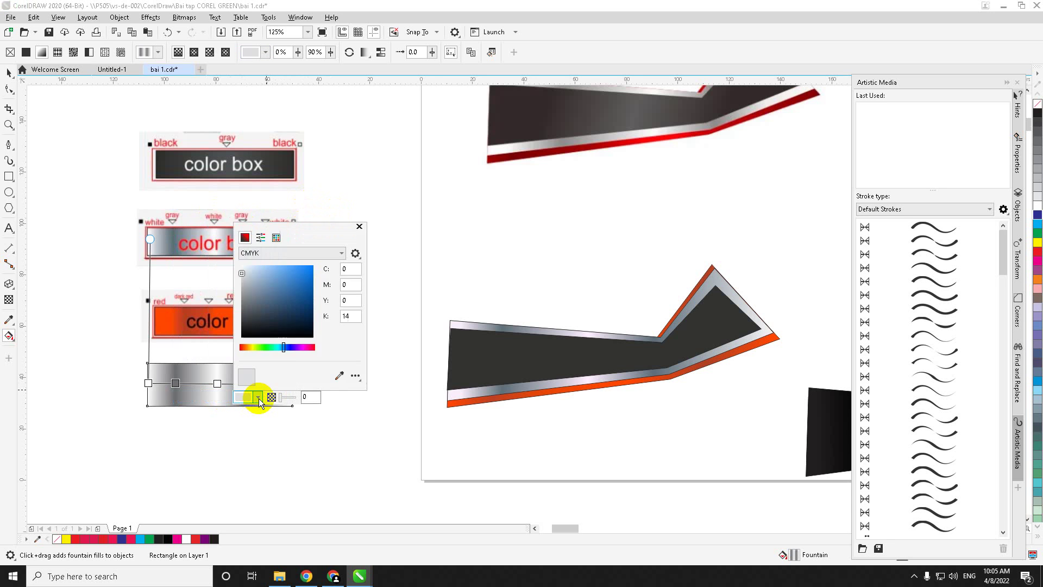
{"action": "left_click", "coordinate": [259, 399]}
{"action": "left_click", "coordinate": [258, 398]}
{"action": "left_click", "coordinate": [276, 237]}
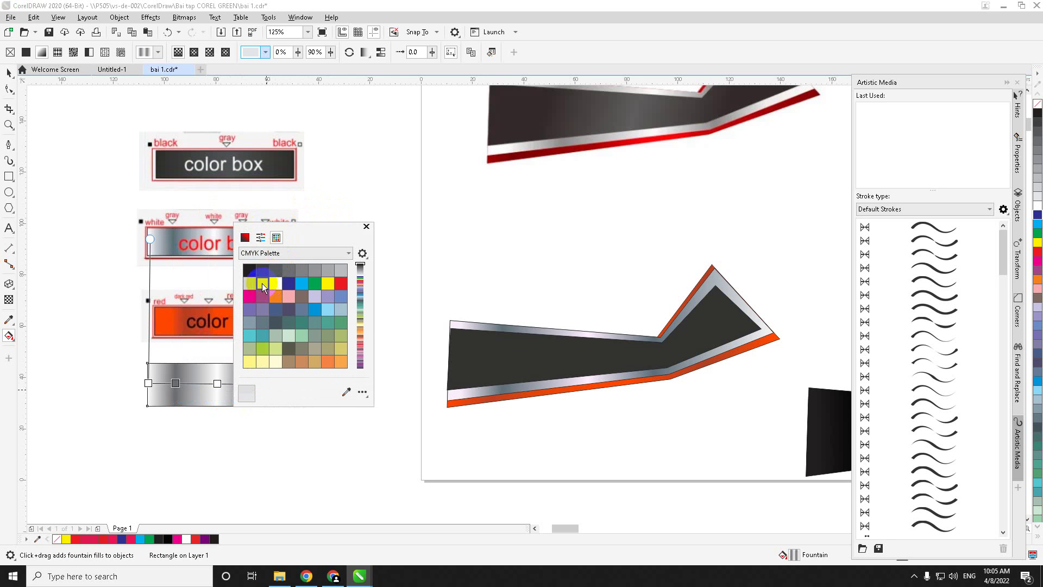
{"action": "left_click", "coordinate": [276, 283]}
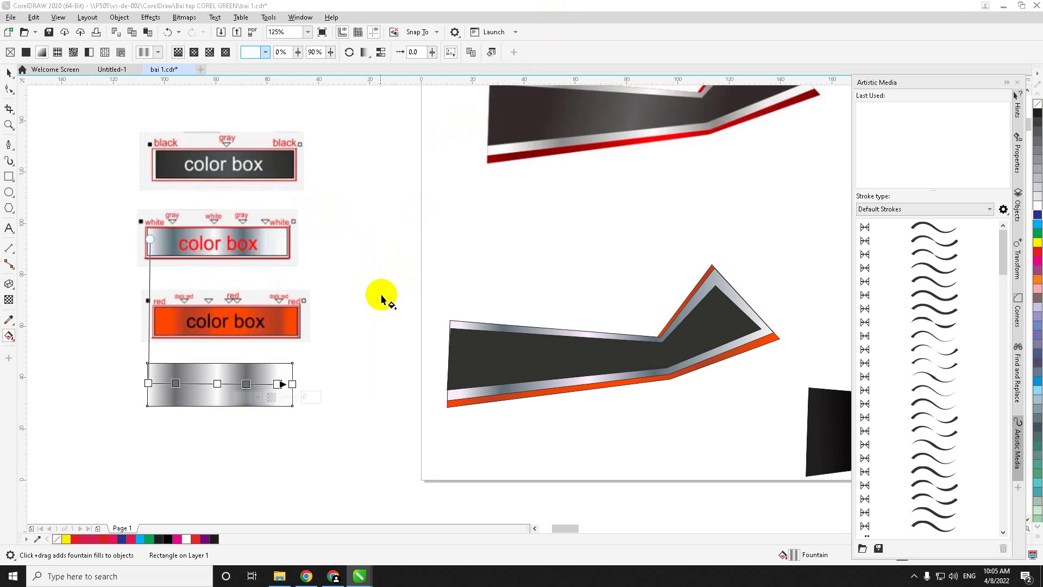
{"action": "left_click", "coordinate": [9, 71]}
{"action": "left_click", "coordinate": [234, 466]}
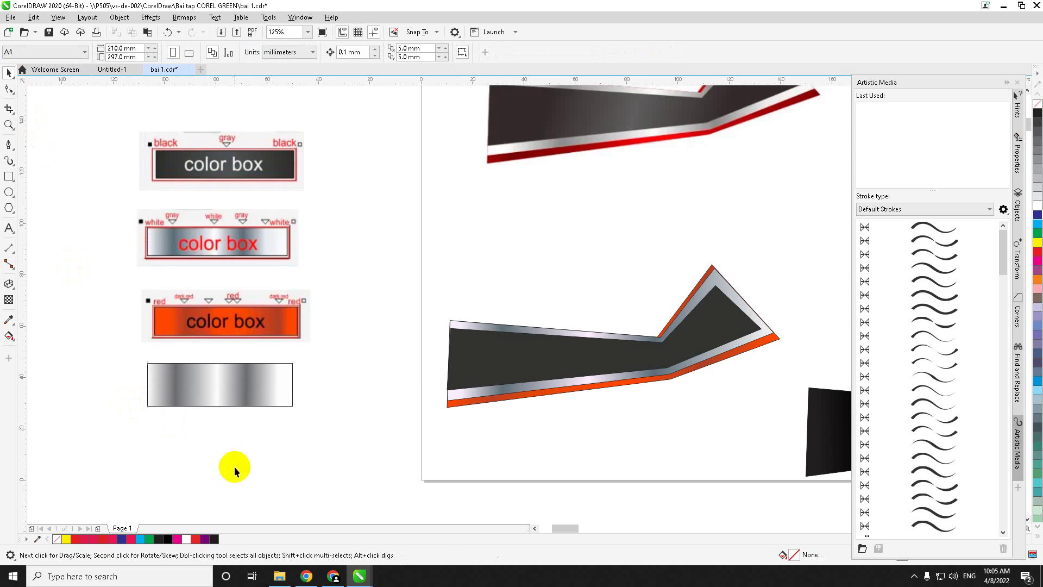
- Send the outermost black gradient shape of the lower banner copy behind its other shapes
{"action": "scroll", "coordinate": [237, 411], "scroll_direction": "down", "scroll_amount": 2}
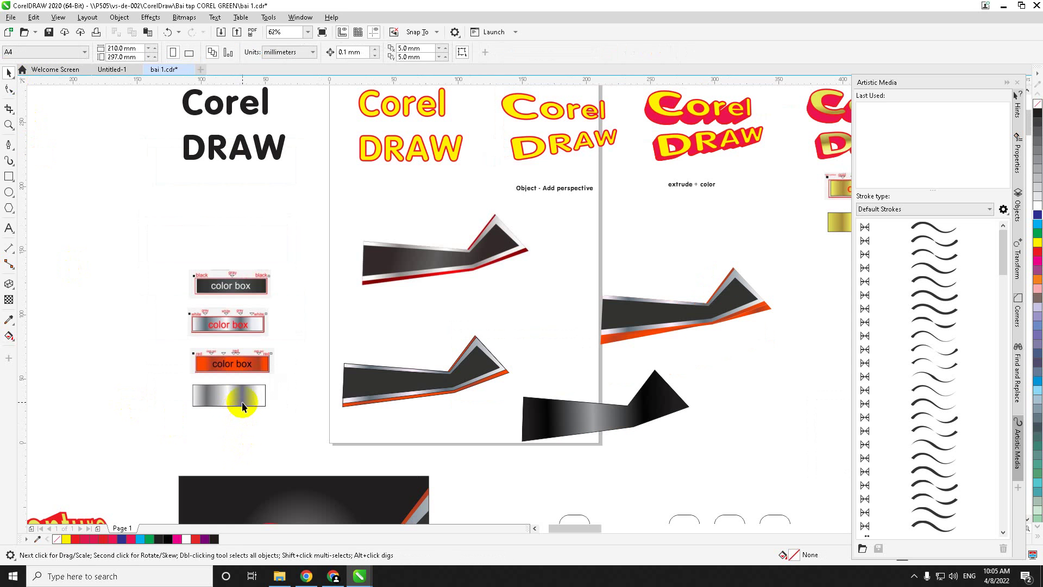
{"action": "left_click", "coordinate": [542, 419]}
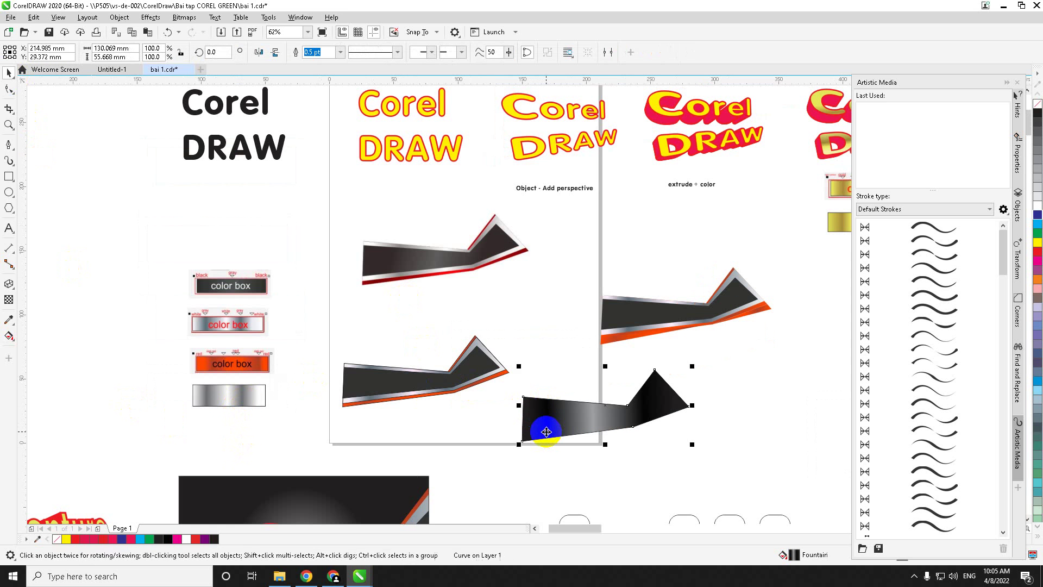
{"action": "left_click", "coordinate": [556, 377]}
{"action": "left_click", "coordinate": [553, 425]}
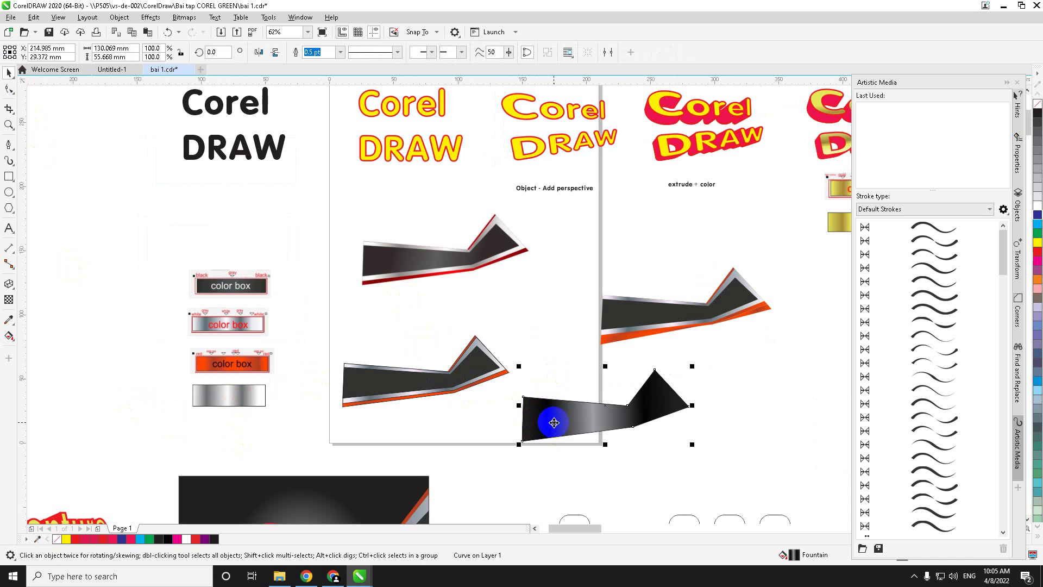
{"action": "key", "text": "shift+Page_Down"}
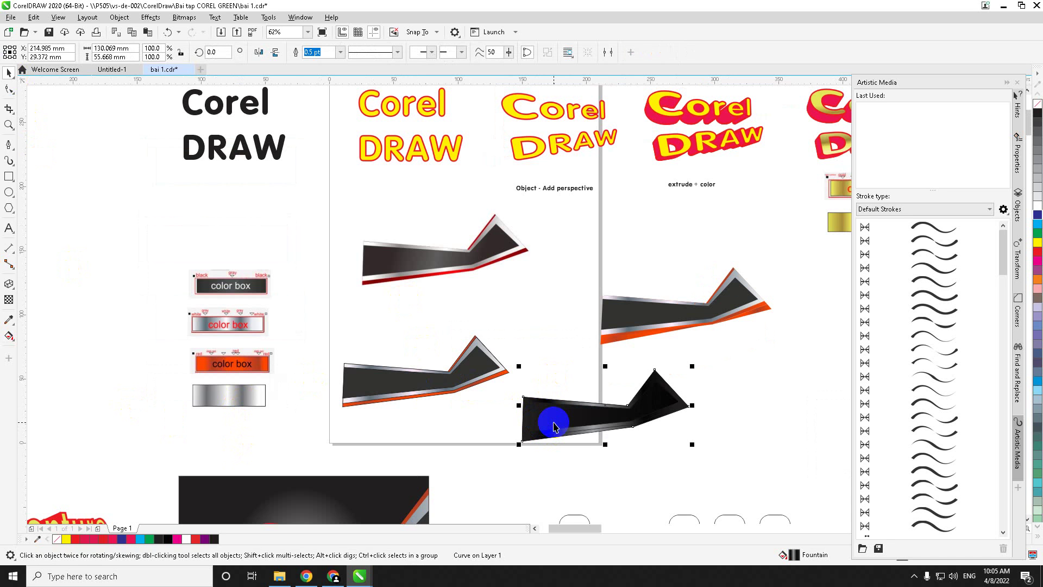
{"action": "left_click", "coordinate": [559, 462]}
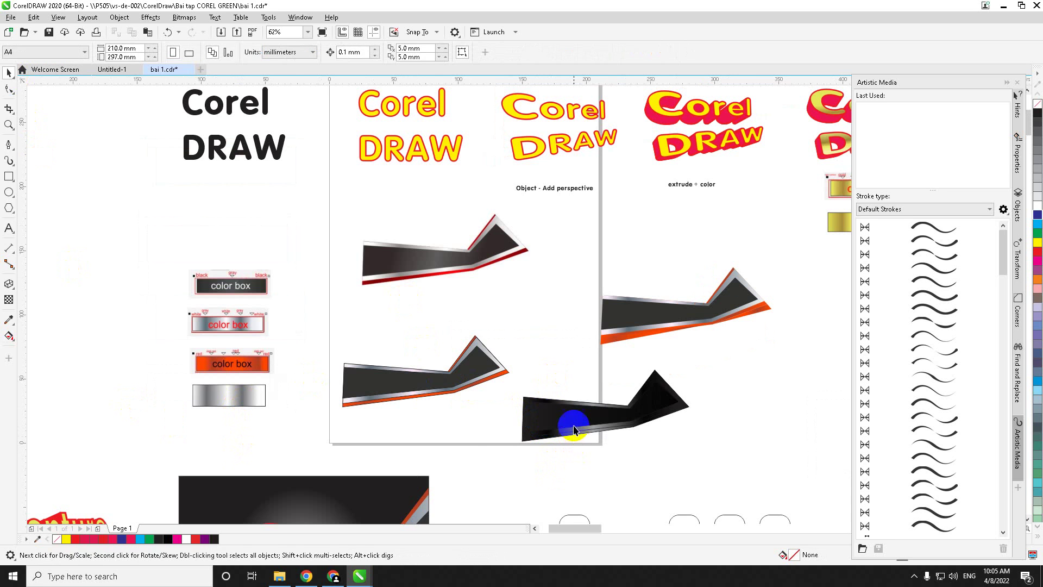
{"action": "left_click", "coordinate": [574, 439]}
{"action": "left_click", "coordinate": [479, 440]}
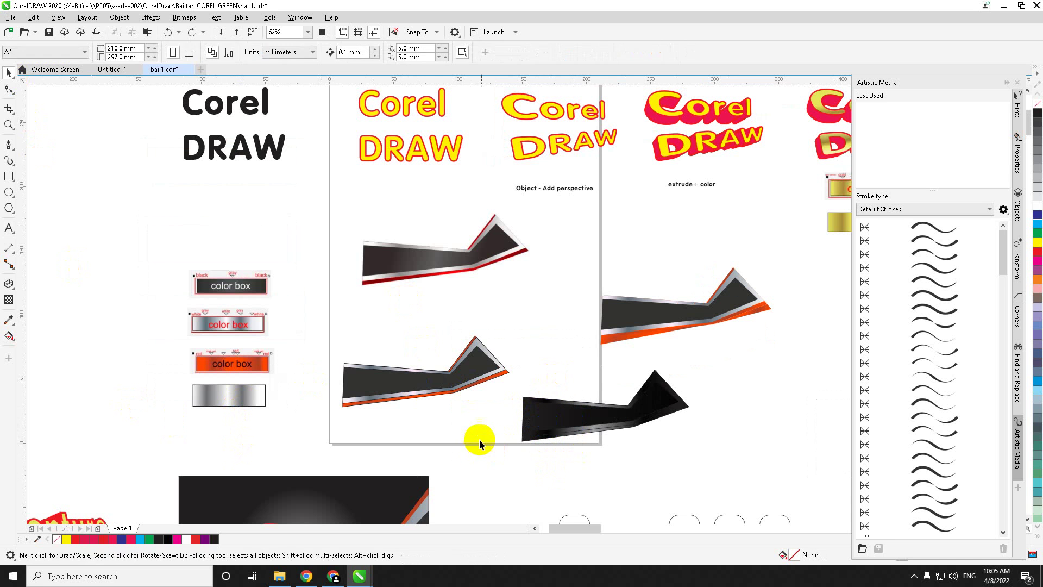
- Try copying the silver rectangle's gradient fill onto the middle shape of the black banner copy
{"action": "left_click", "coordinate": [534, 422]}
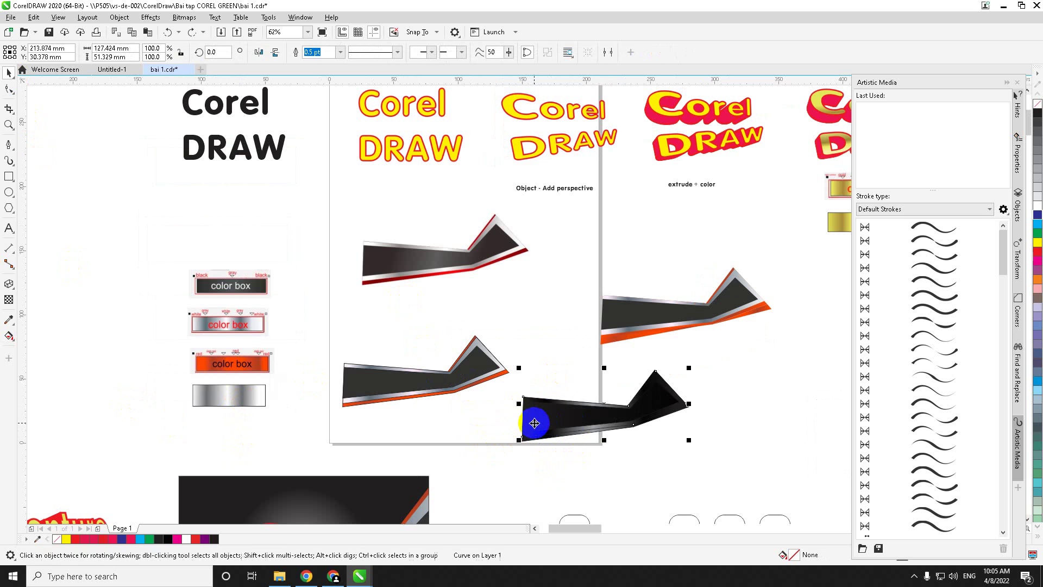
{"action": "left_click", "coordinate": [10, 336]}
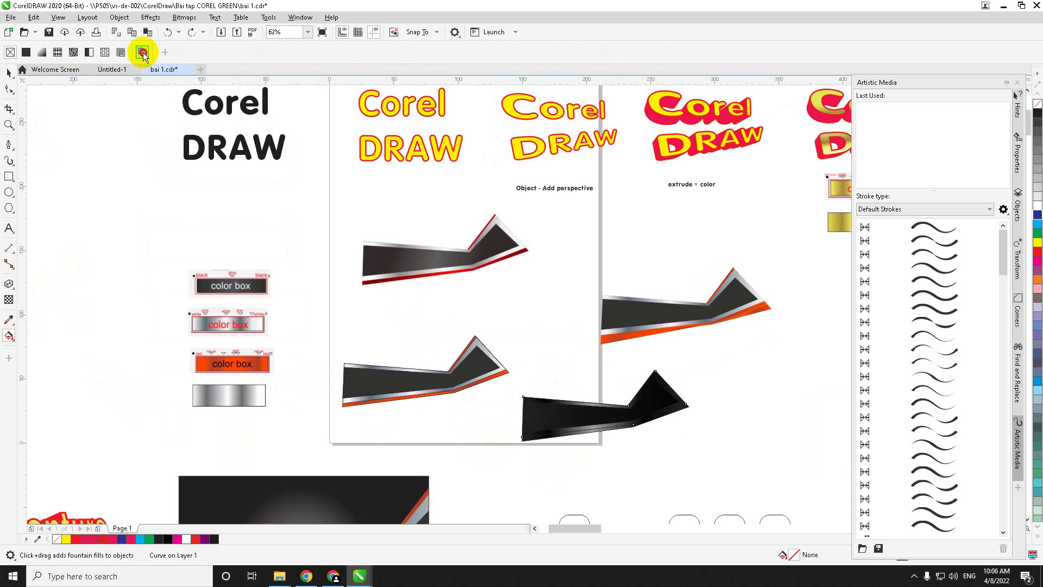
{"action": "left_click", "coordinate": [226, 396]}
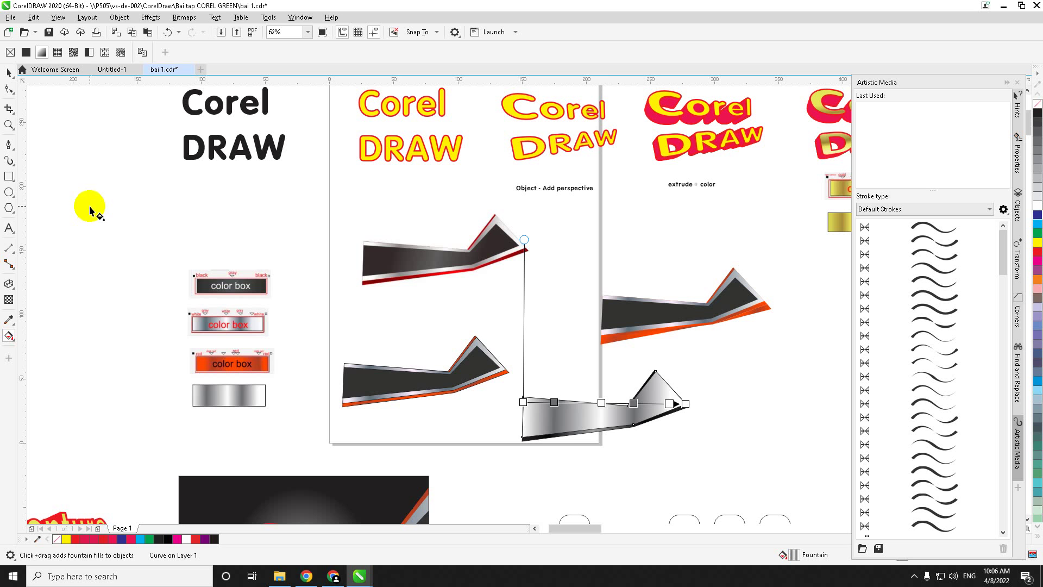
{"action": "left_click", "coordinate": [10, 73]}
{"action": "left_click", "coordinate": [498, 462]}
{"action": "key", "text": "ctrl+z"}
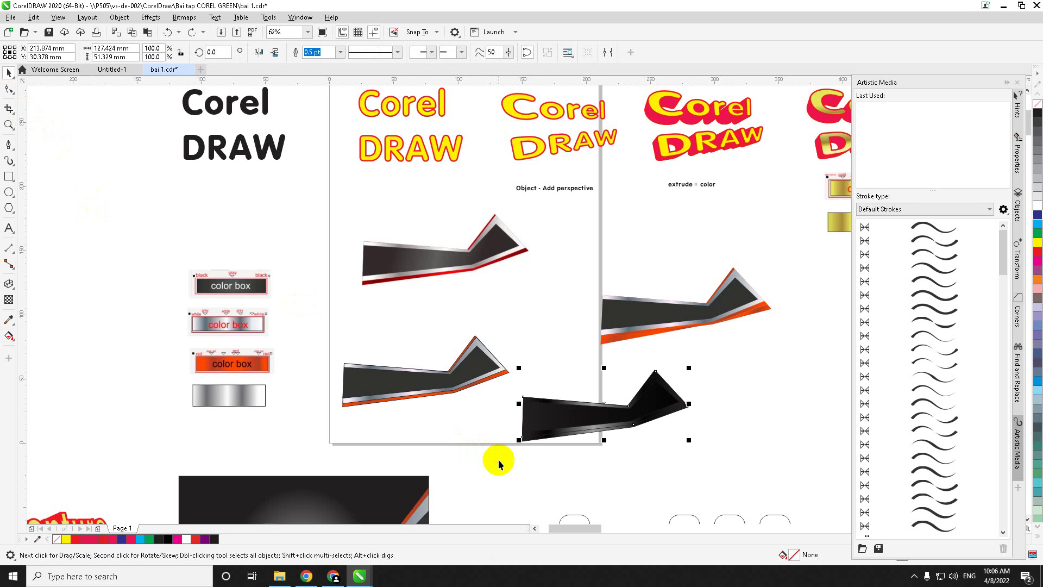
- Undo the outermost banner shape's move to the back of the stack
{"action": "left_click", "coordinate": [539, 436]}
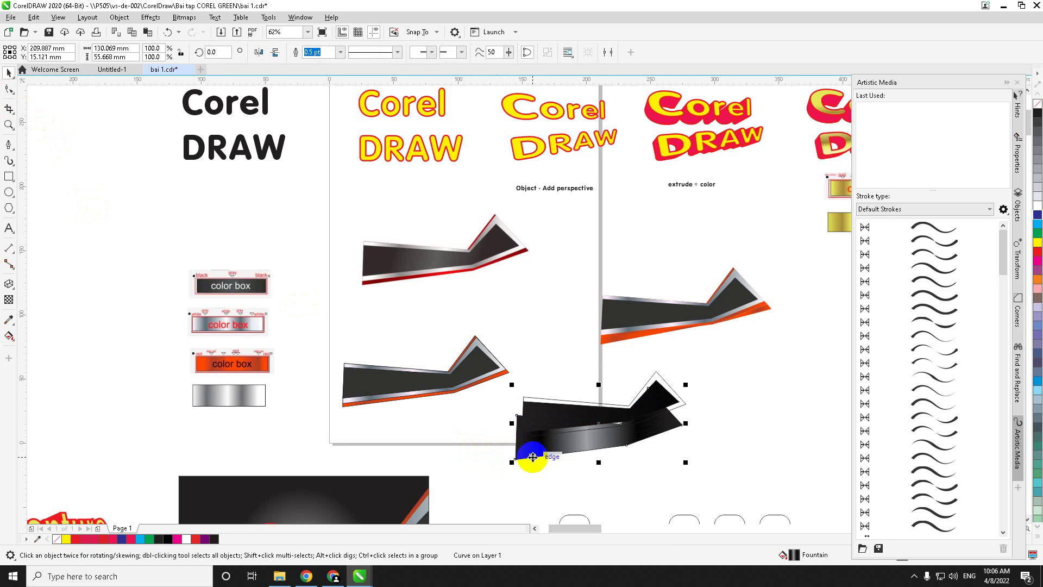
{"action": "left_click", "coordinate": [546, 414]}
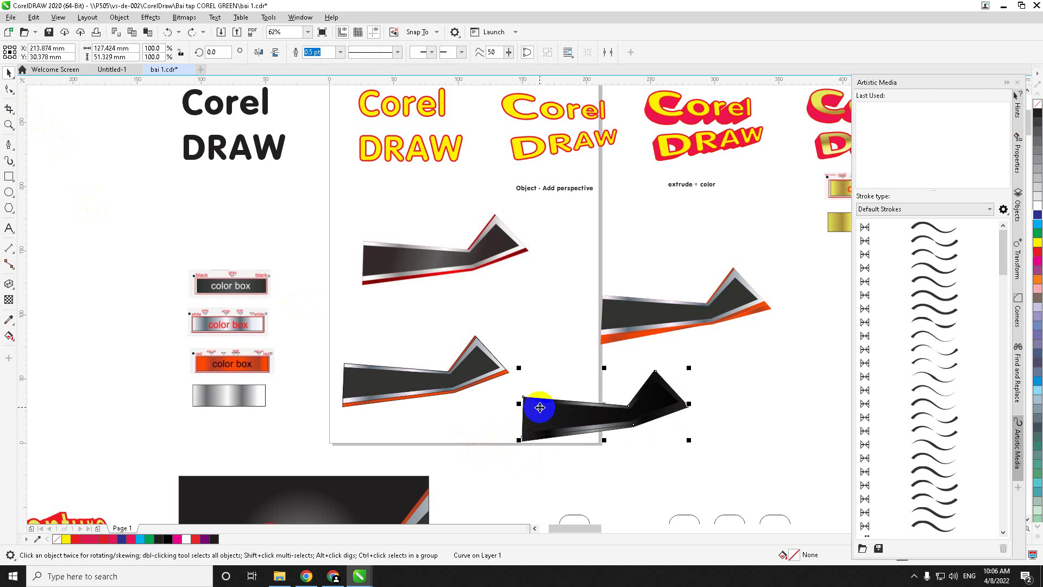
{"action": "key", "text": "ctrl+shift+z"}
{"action": "left_click", "coordinate": [537, 372]}
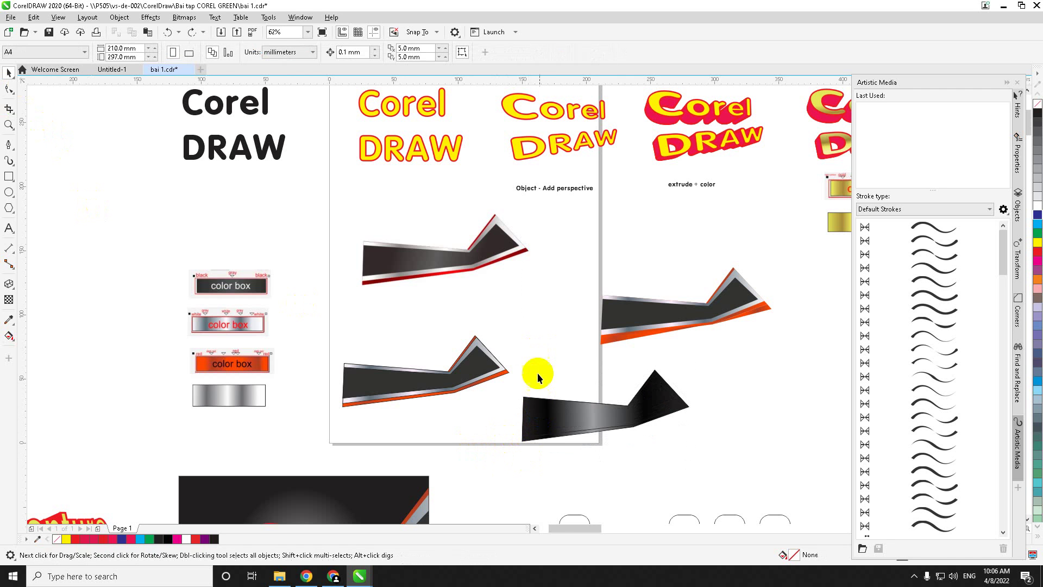
- Pull the stacked shapes of the black banner copy apart to inspect them, and undo the moves
{"action": "scroll", "coordinate": [536, 443], "scroll_direction": "up", "scroll_amount": 2}
{"action": "left_click", "coordinate": [552, 428]}
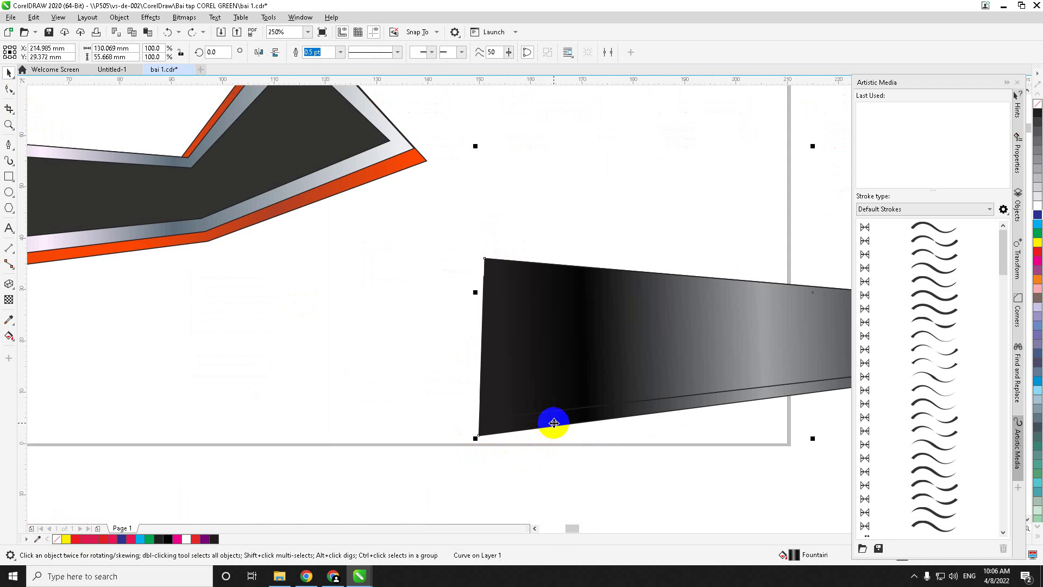
{"action": "scroll", "coordinate": [552, 425], "scroll_direction": "down", "scroll_amount": 2}
{"action": "left_click_drag", "start_coordinate": [553, 424], "coordinate": [524, 462]}
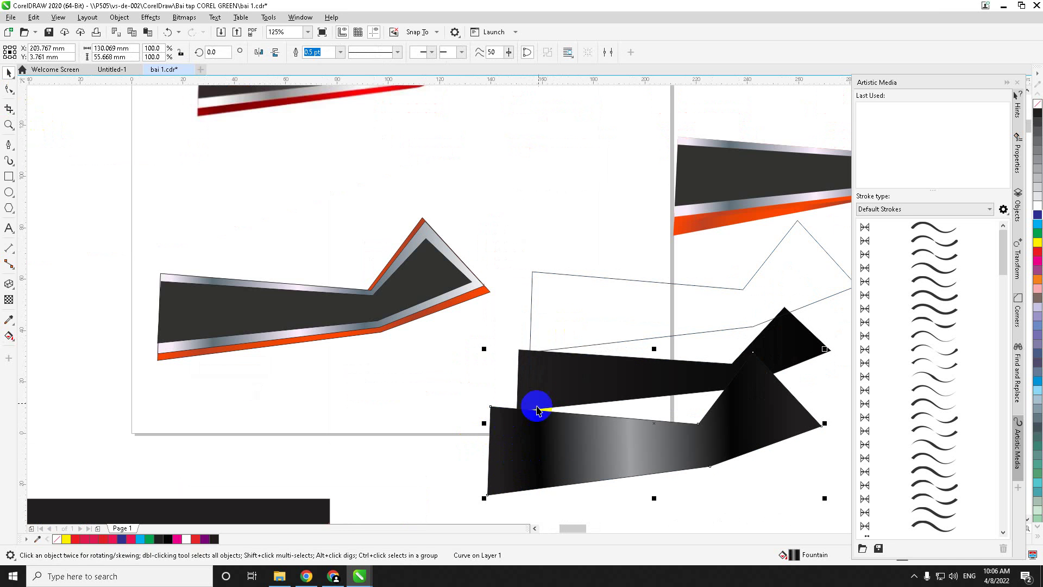
{"action": "left_click", "coordinate": [443, 408]}
{"action": "scroll", "coordinate": [447, 419], "scroll_direction": "down", "scroll_amount": 2}
{"action": "left_click_drag", "start_coordinate": [455, 419], "coordinate": [465, 396]}
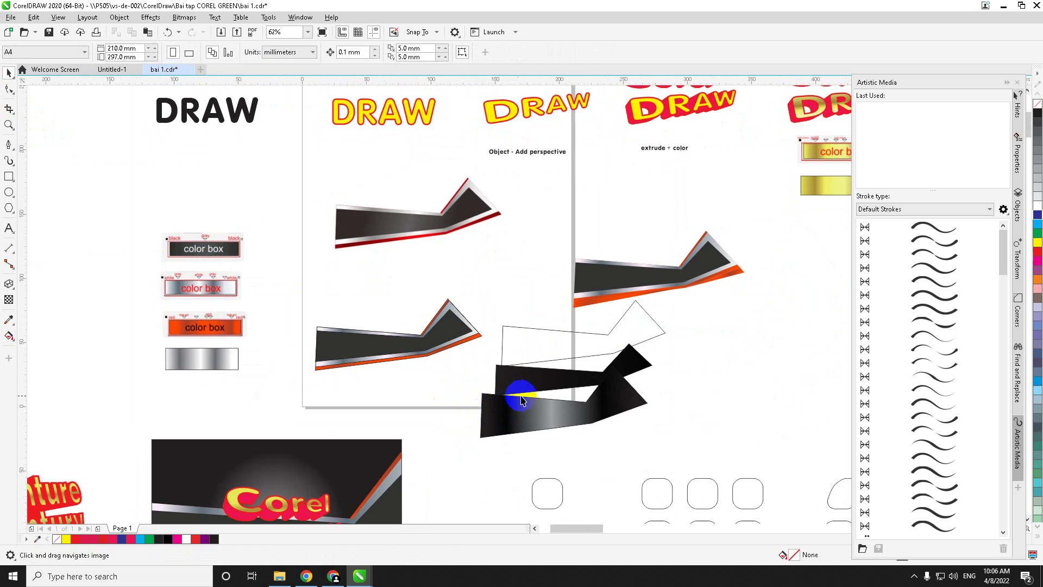
{"action": "left_click", "coordinate": [550, 359]}
{"action": "left_click_drag", "start_coordinate": [550, 359], "coordinate": [548, 375]}
{"action": "key", "text": "ctrl+z"}
{"action": "key", "text": "ctrl+z"}
{"action": "key", "text": "ctrl+z"}
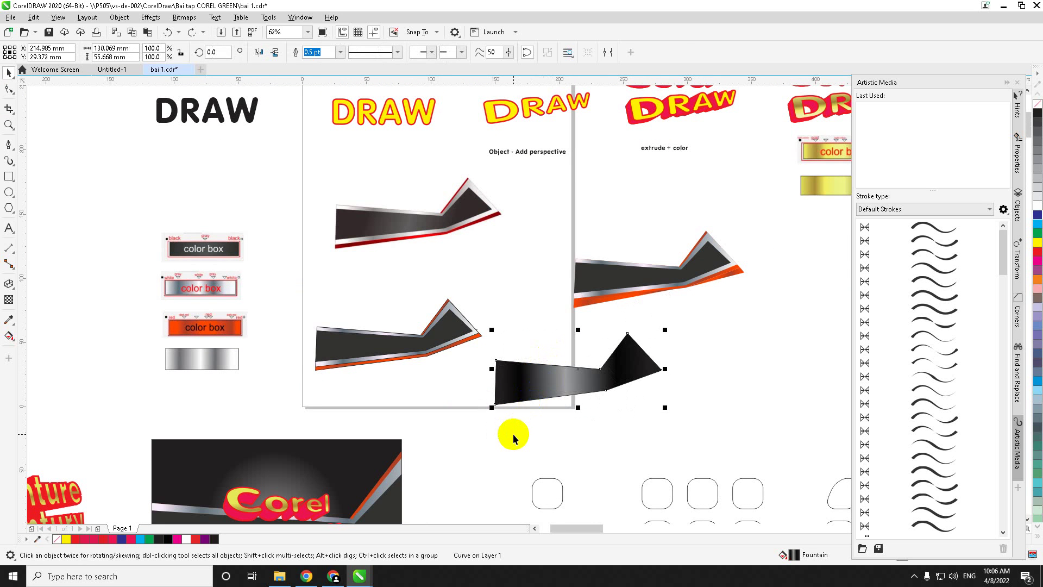
- Fill the outermost banner shape with solid magenta and the middle shape with solid brownish gray
{"action": "key", "text": "Tab"}
{"action": "left_click", "coordinate": [528, 395]}
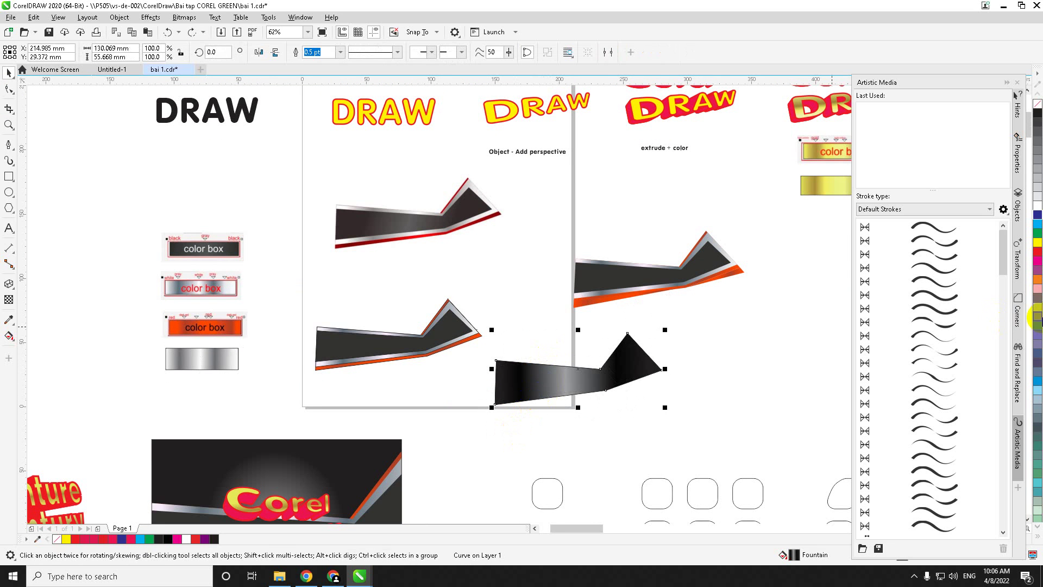
{"action": "left_click", "coordinate": [1038, 275]}
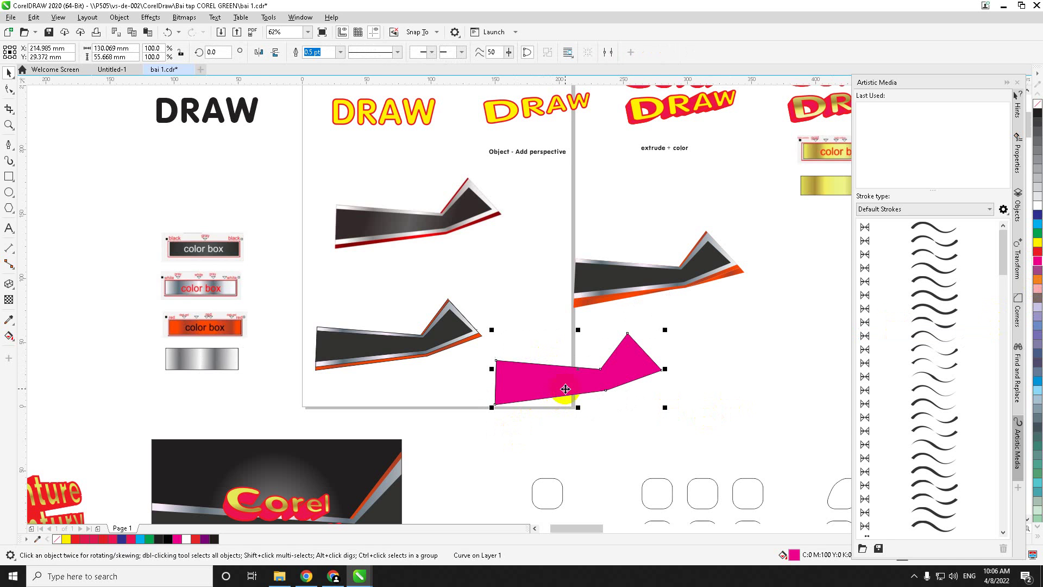
{"action": "left_click", "coordinate": [528, 393]}
{"action": "left_click", "coordinate": [1037, 300]}
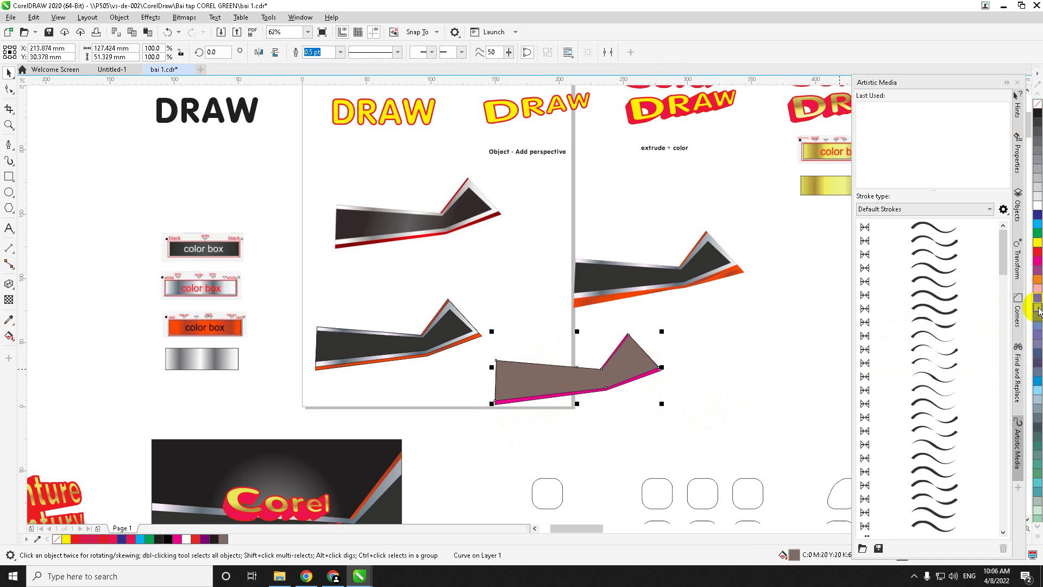
{"action": "left_click", "coordinate": [603, 427]}
- Send the magenta and brownish gray banner shapes to the back together, and select the inner black shape
{"action": "scroll", "coordinate": [533, 402], "scroll_direction": "up", "scroll_amount": 2}
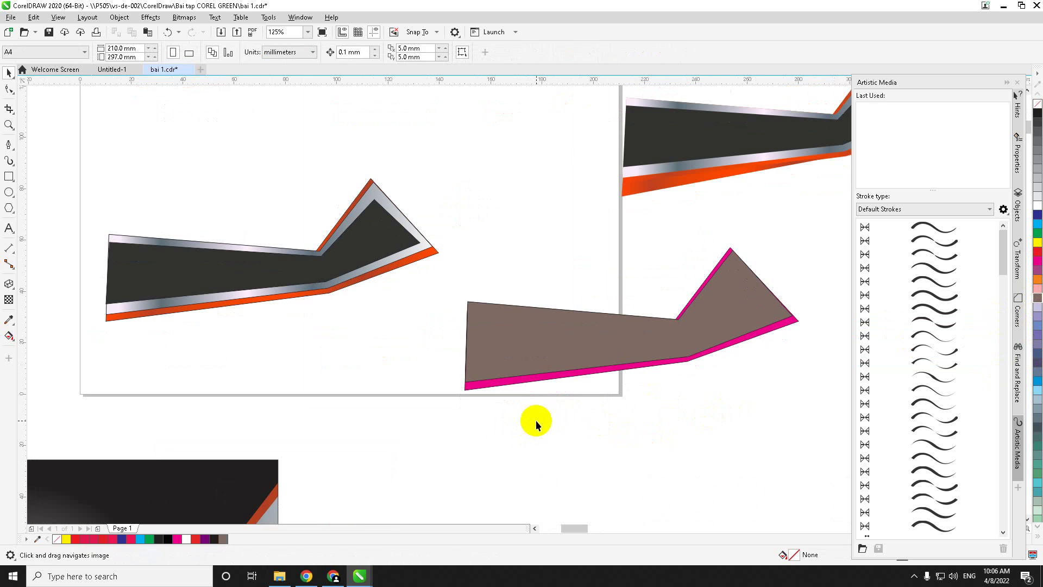
{"action": "left_click", "coordinate": [533, 356]}
{"action": "left_click", "coordinate": [500, 383], "text": "shift"}
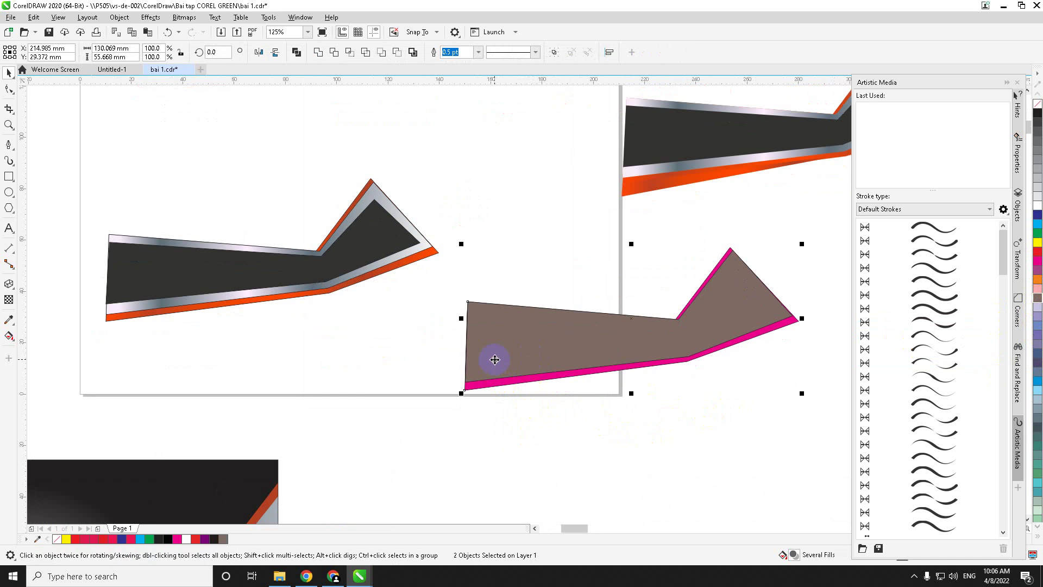
{"action": "key", "text": "shift+Page_Down"}
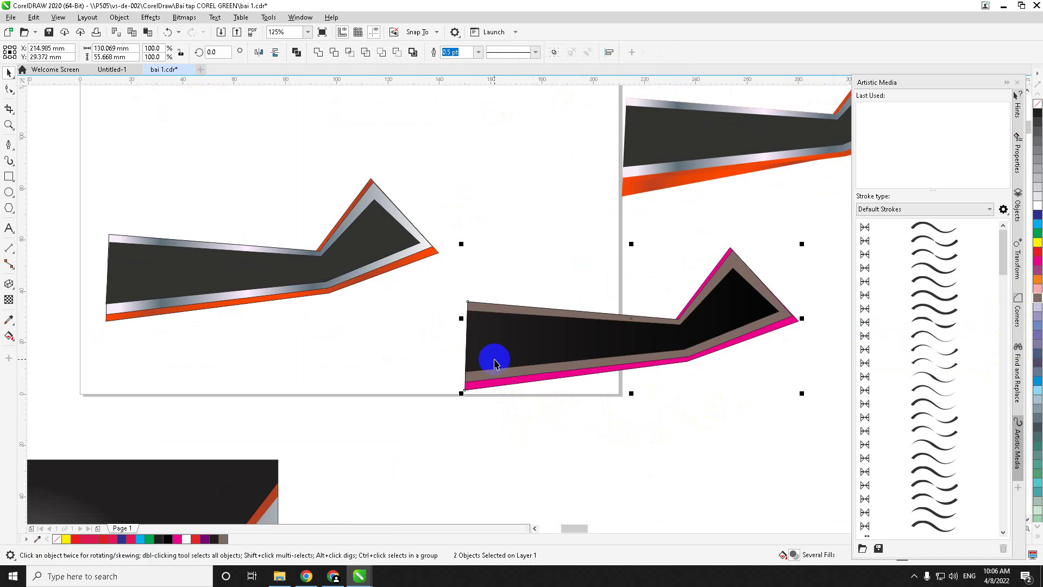
{"action": "left_click", "coordinate": [493, 347]}
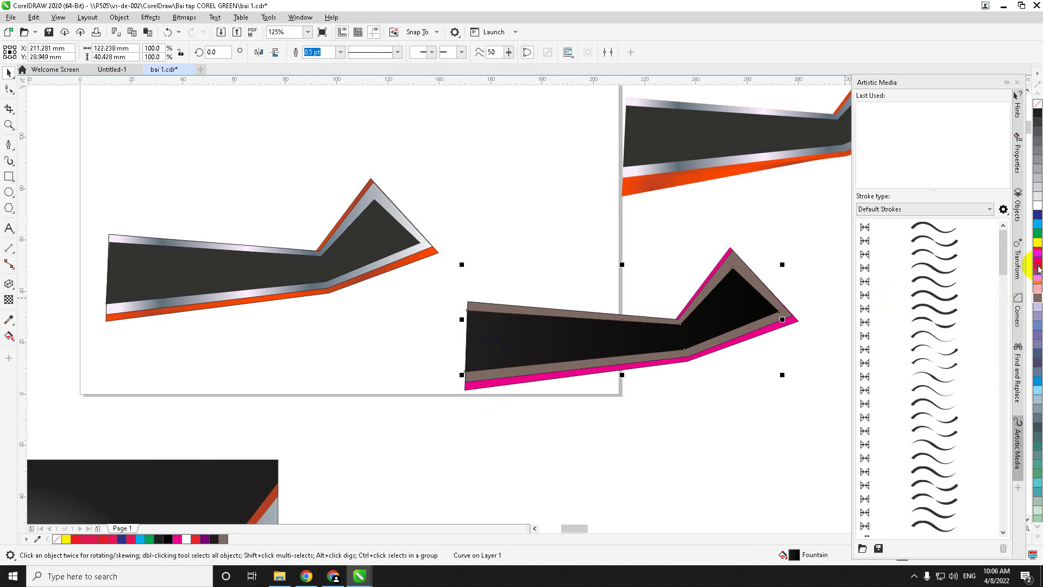
- Fill the inner banner shape with solid purple
{"action": "left_click", "coordinate": [1039, 270]}
{"action": "left_click", "coordinate": [657, 453]}
{"action": "scroll", "coordinate": [654, 453], "scroll_direction": "down", "scroll_amount": 2}
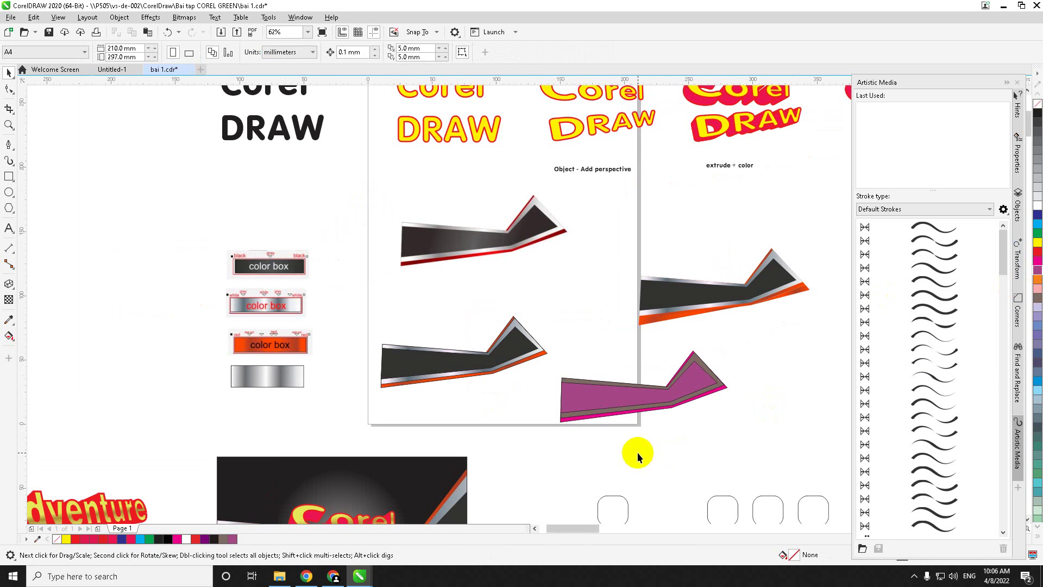
{"action": "left_click_drag", "start_coordinate": [570, 459], "coordinate": [599, 423]}
- Apply a horizontal linear fountain fill to the inner banner shape, with black at both ends
{"action": "left_click", "coordinate": [613, 363]}
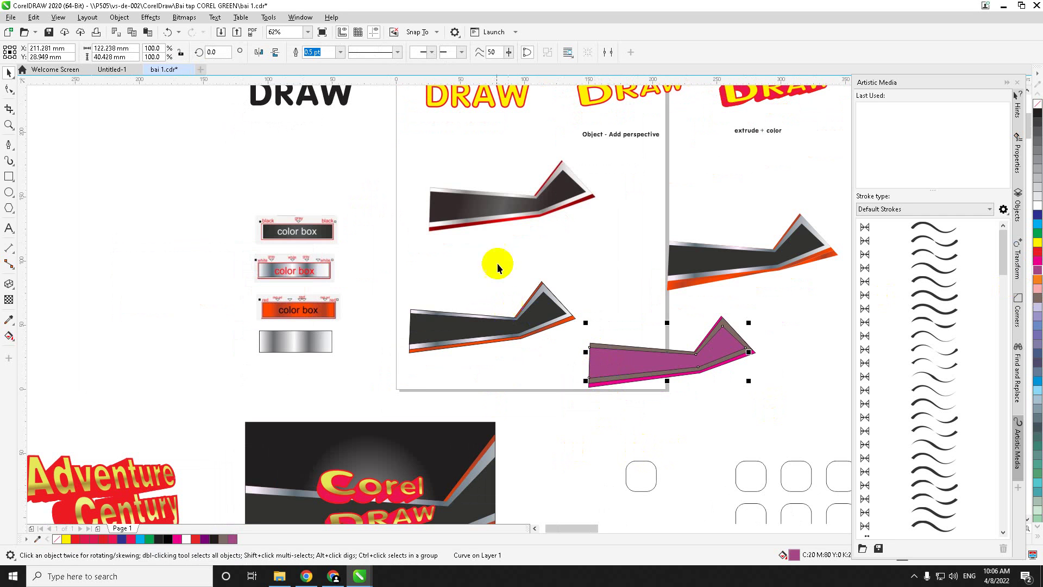
{"action": "left_click", "coordinate": [10, 336]}
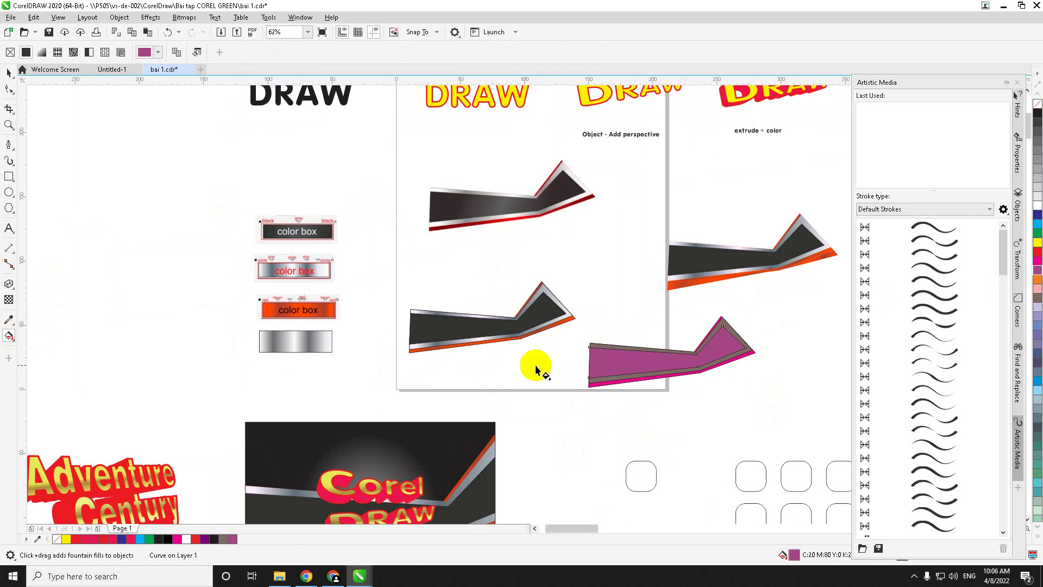
{"action": "left_click_drag", "start_coordinate": [592, 361], "coordinate": [735, 360]}
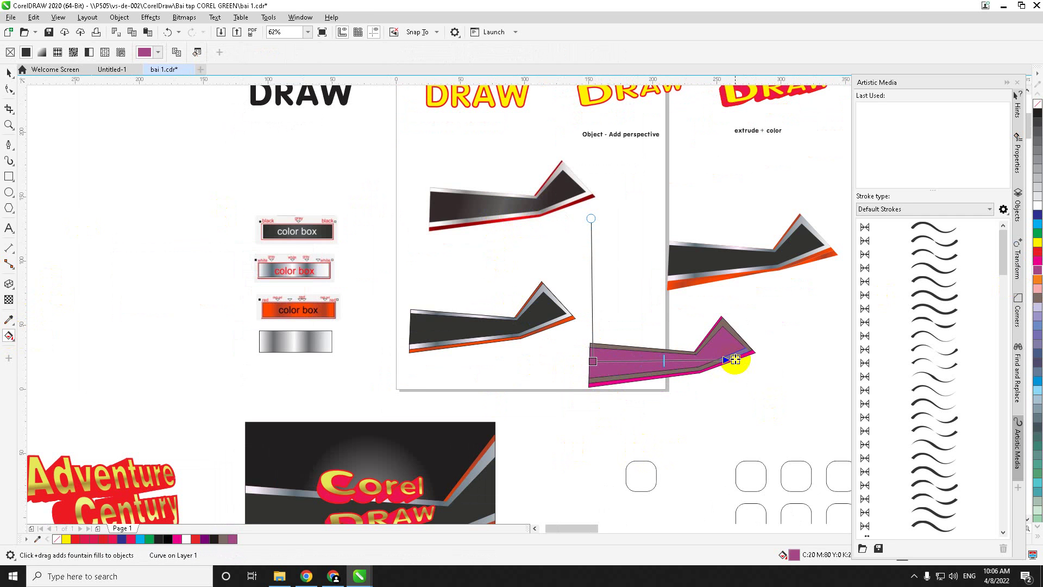
{"action": "left_click", "coordinate": [592, 361]}
{"action": "left_click", "coordinate": [574, 374]}
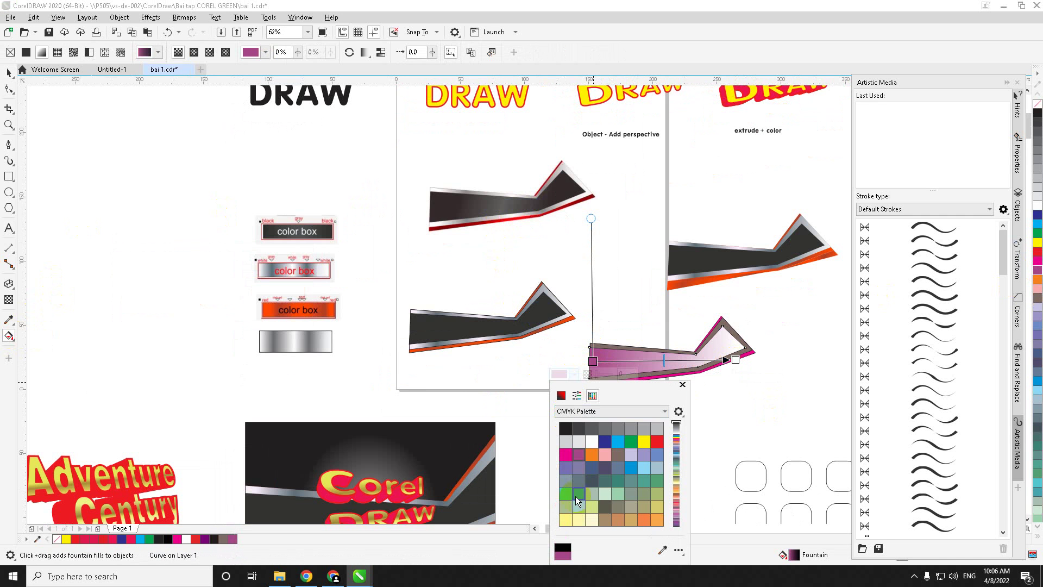
{"action": "left_click", "coordinate": [566, 428]}
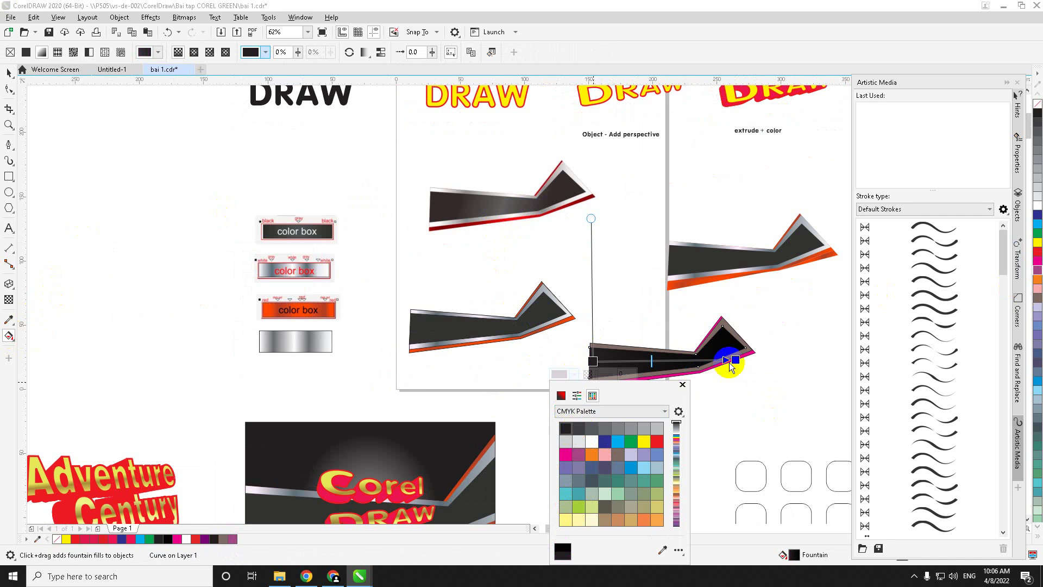
- Add a color node at 54% of the inner shape's gradient, color it light gray, and deselect the shape
{"action": "left_click", "coordinate": [669, 361]}
{"action": "double_click", "coordinate": [670, 361]}
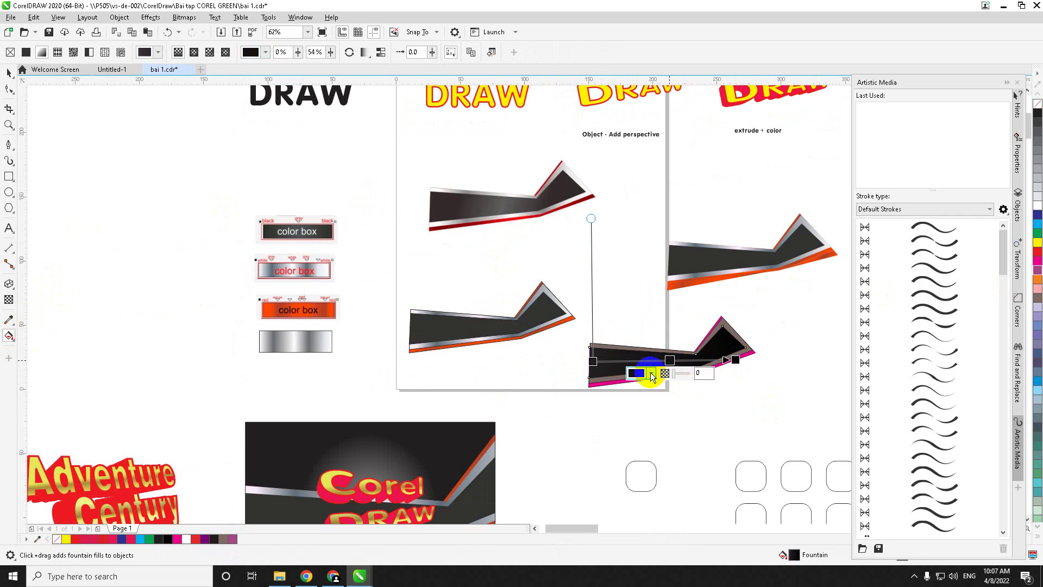
{"action": "left_click", "coordinate": [651, 373]}
{"action": "left_click", "coordinate": [640, 429]}
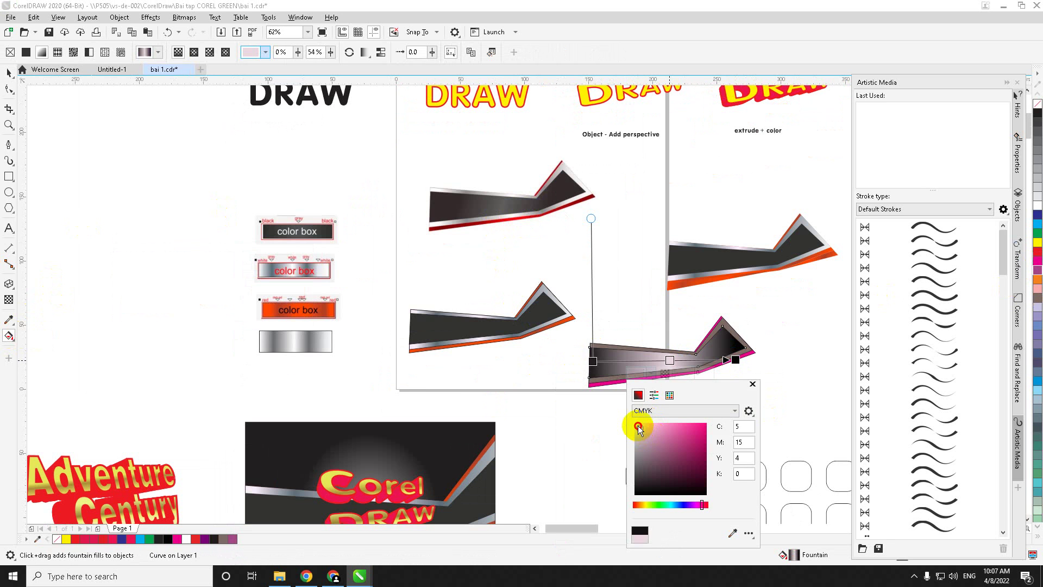
{"action": "left_click_drag", "start_coordinate": [638, 429], "coordinate": [634, 422]}
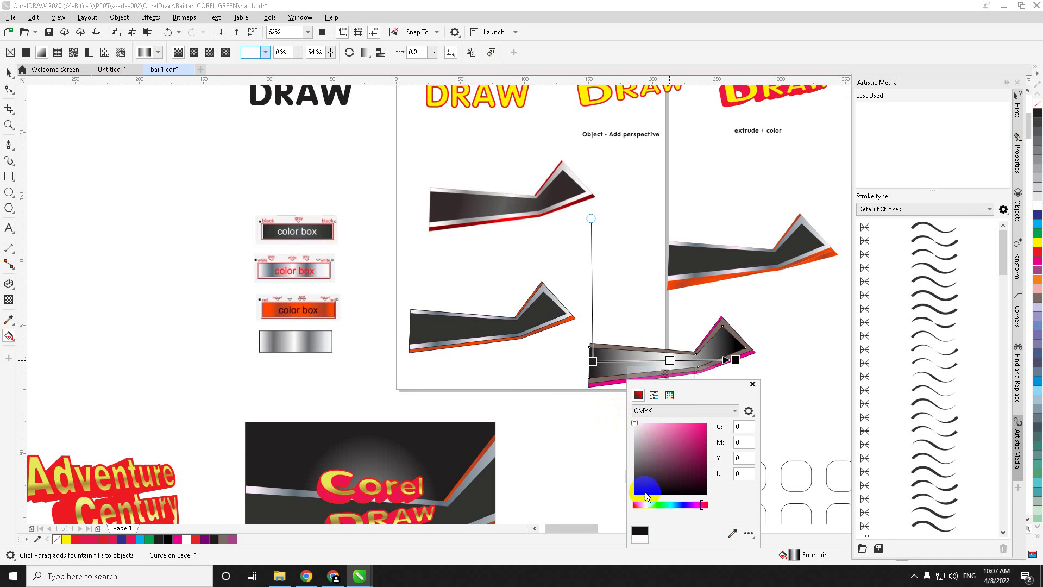
{"action": "left_click", "coordinate": [669, 395]}
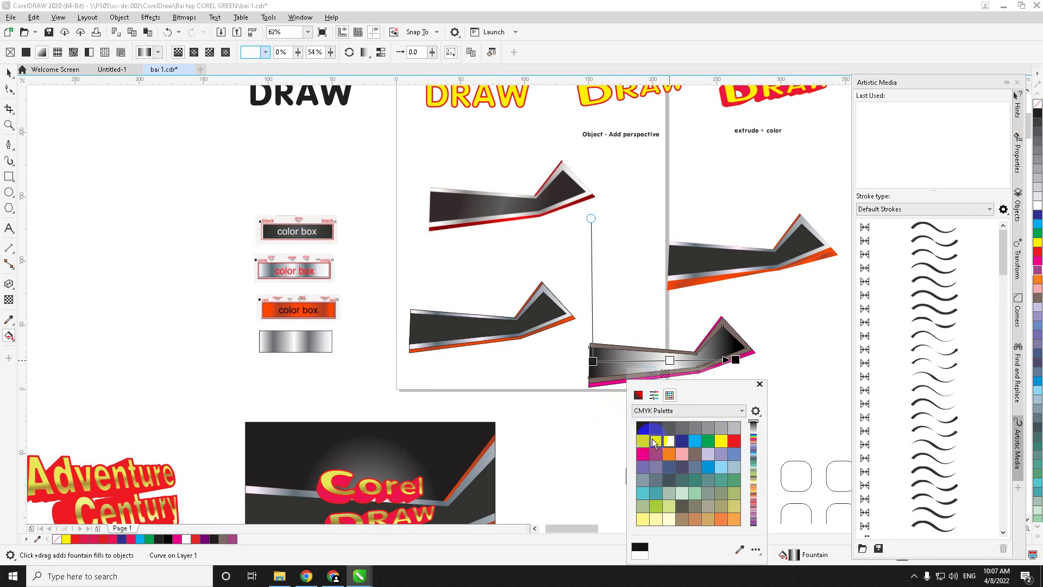
{"action": "left_click", "coordinate": [644, 441]}
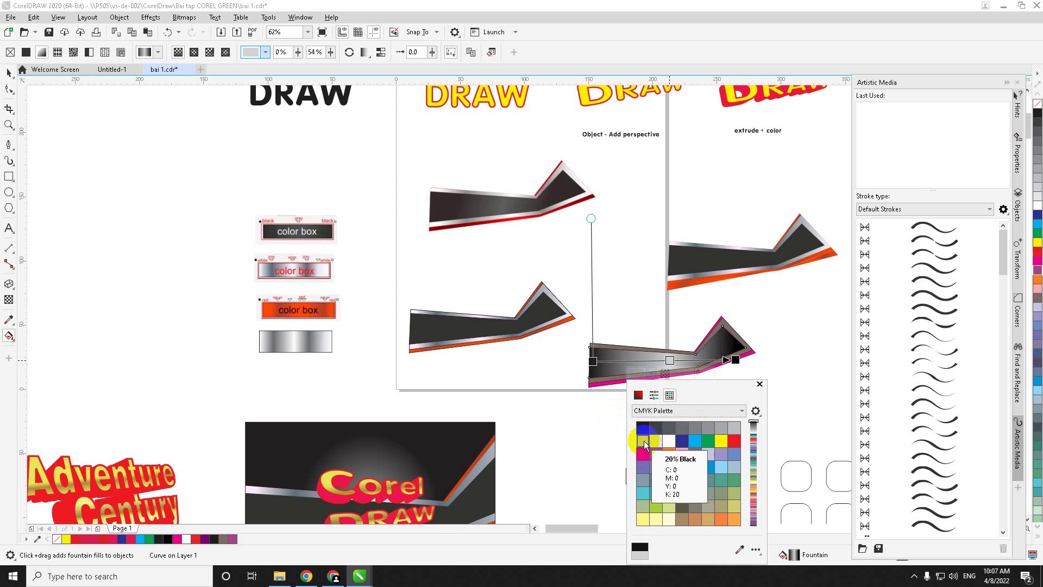
{"action": "left_click", "coordinate": [721, 427]}
{"action": "left_click", "coordinate": [10, 74]}
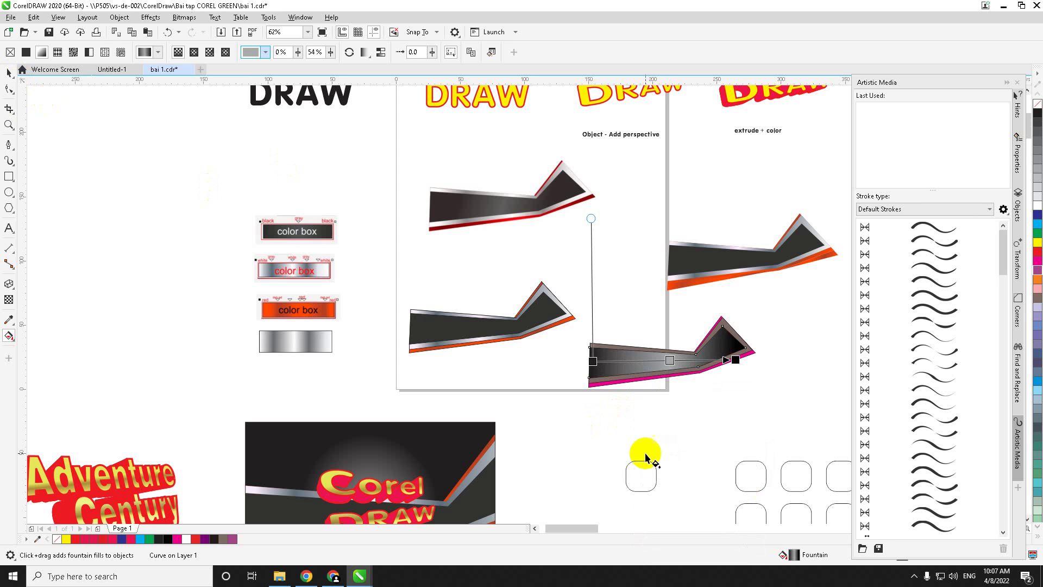
{"action": "left_click", "coordinate": [627, 424]}
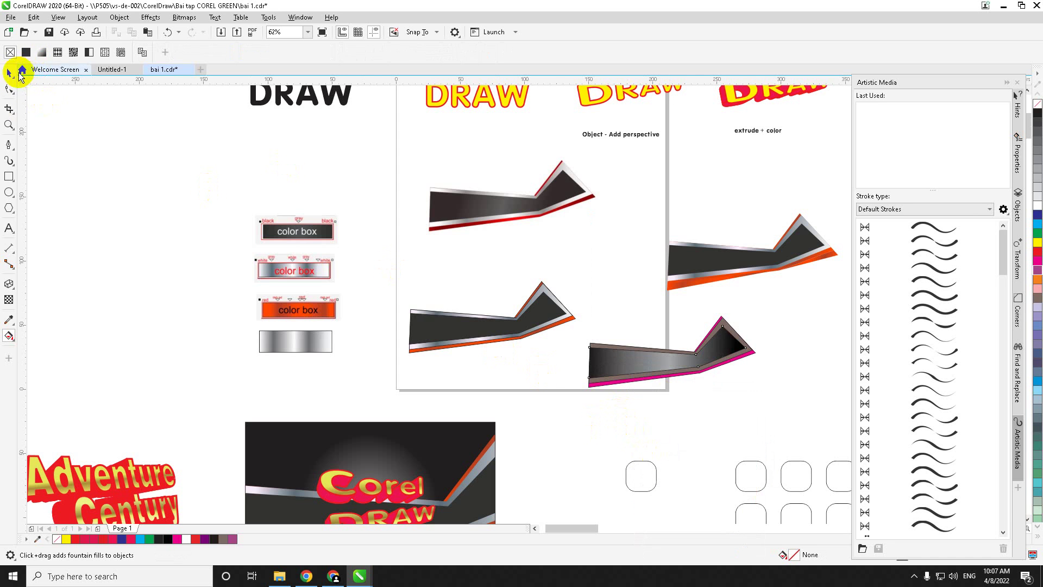
{"action": "left_click", "coordinate": [8, 72]}
- Copy the silver gradient from the sample rectangle onto the brownish gray middle banner shape, and deselect it
{"action": "scroll", "coordinate": [603, 385], "scroll_direction": "up", "scroll_amount": 3}
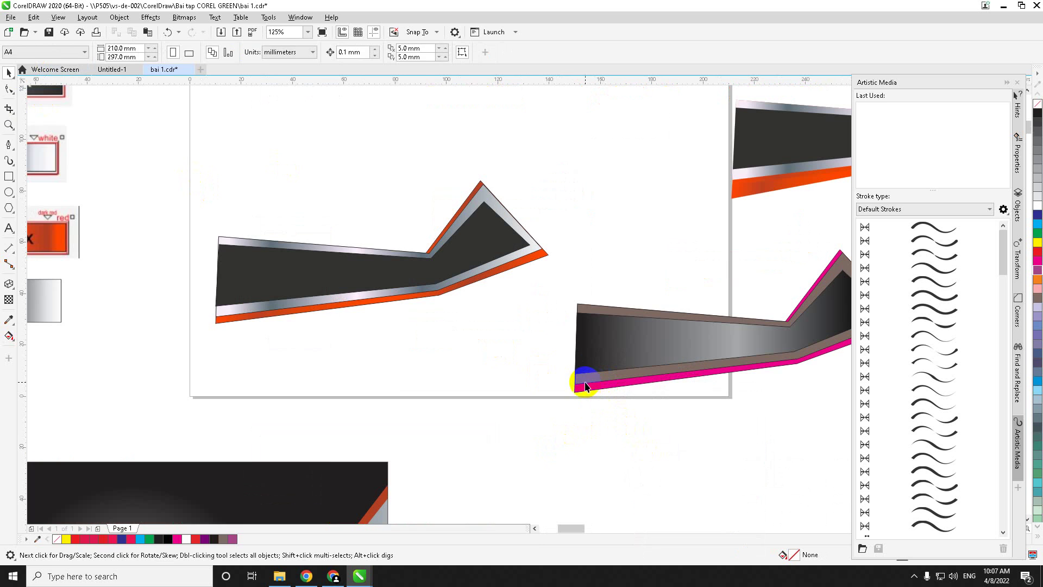
{"action": "left_click", "coordinate": [585, 387]}
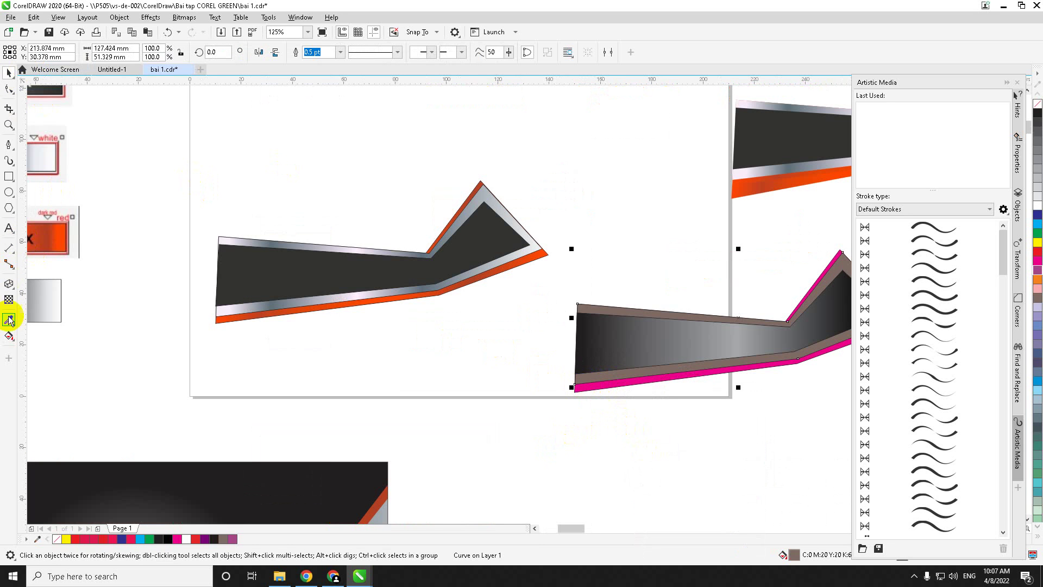
{"action": "left_click", "coordinate": [9, 336]}
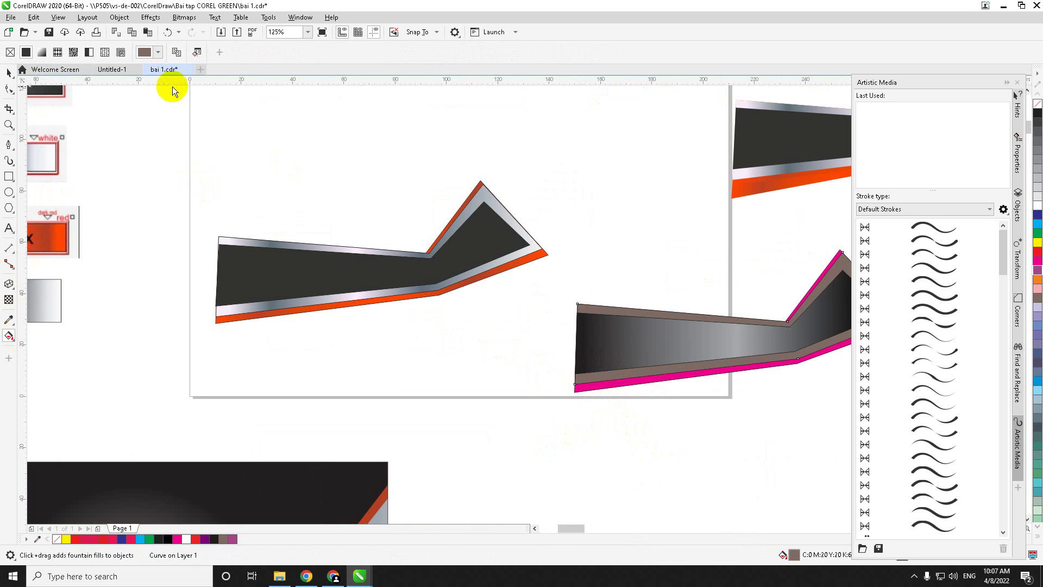
{"action": "left_click", "coordinate": [174, 54]}
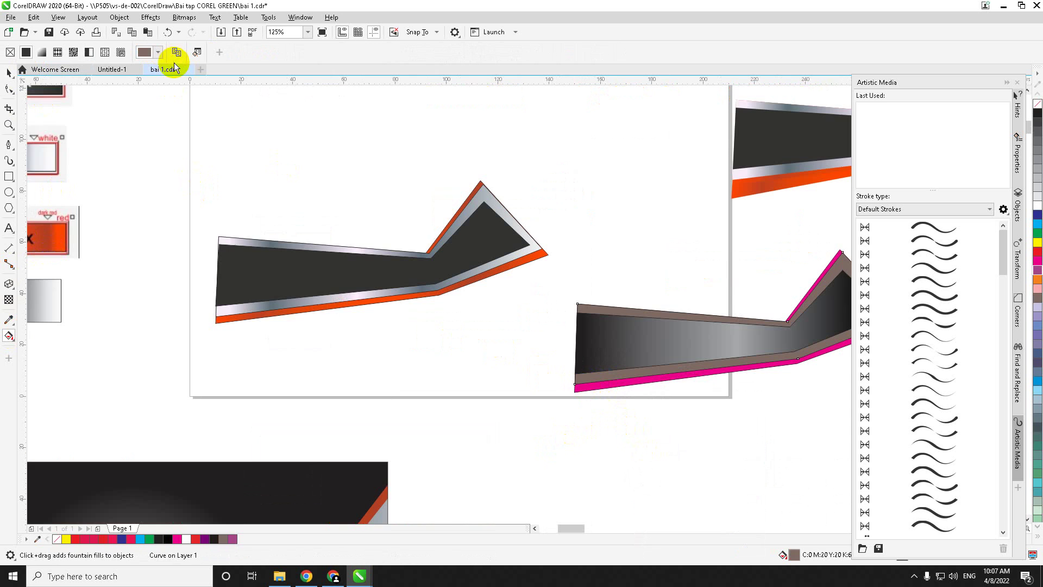
{"action": "left_click_drag", "start_coordinate": [72, 299], "coordinate": [138, 275]}
{"action": "left_click", "coordinate": [104, 281]}
{"action": "scroll", "coordinate": [105, 281], "scroll_direction": "down", "scroll_amount": 1}
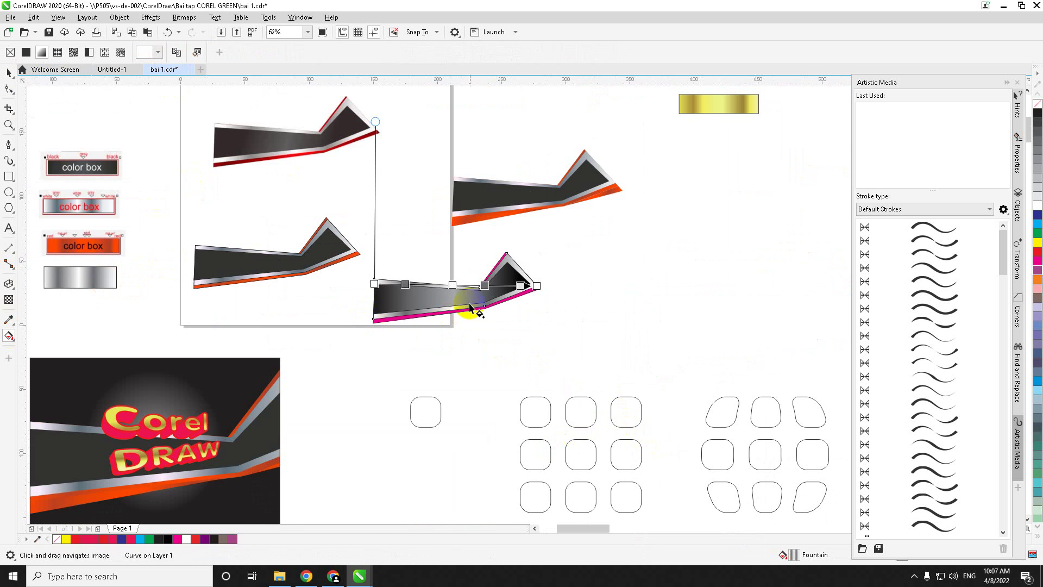
{"action": "left_click", "coordinate": [9, 74]}
{"action": "left_click", "coordinate": [364, 304]}
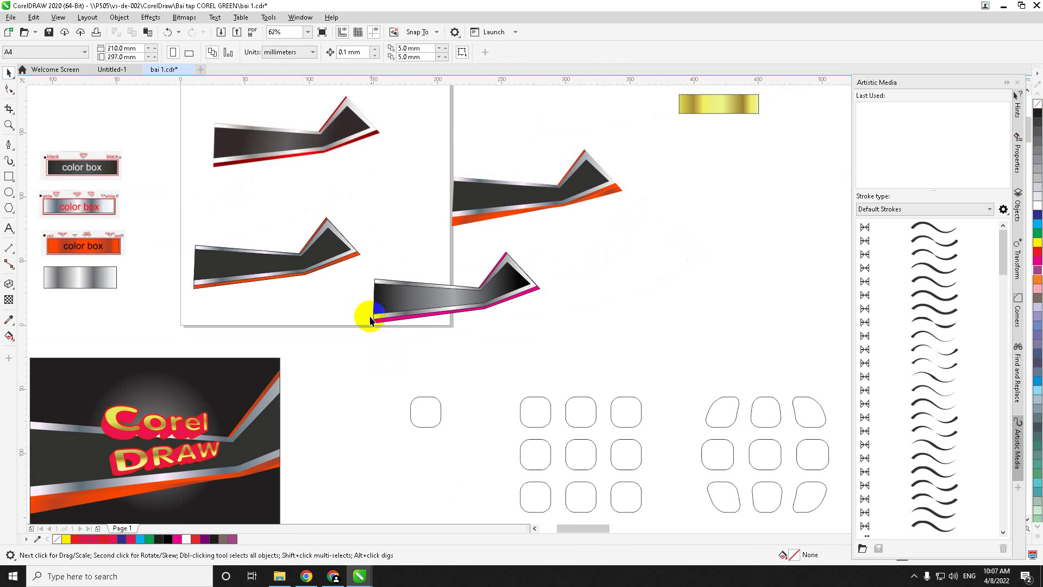
- Draw a rectangle of similar size below the silver gradient sample and give it a horizontal linear fountain fill
{"action": "scroll", "coordinate": [67, 252], "scroll_direction": "up", "scroll_amount": 1}
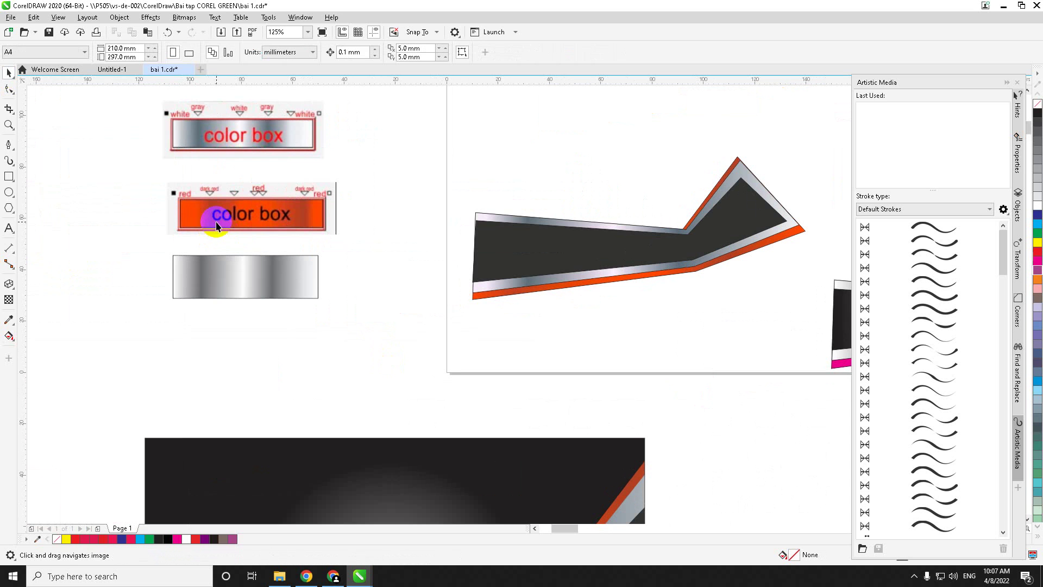
{"action": "left_click", "coordinate": [8, 176]}
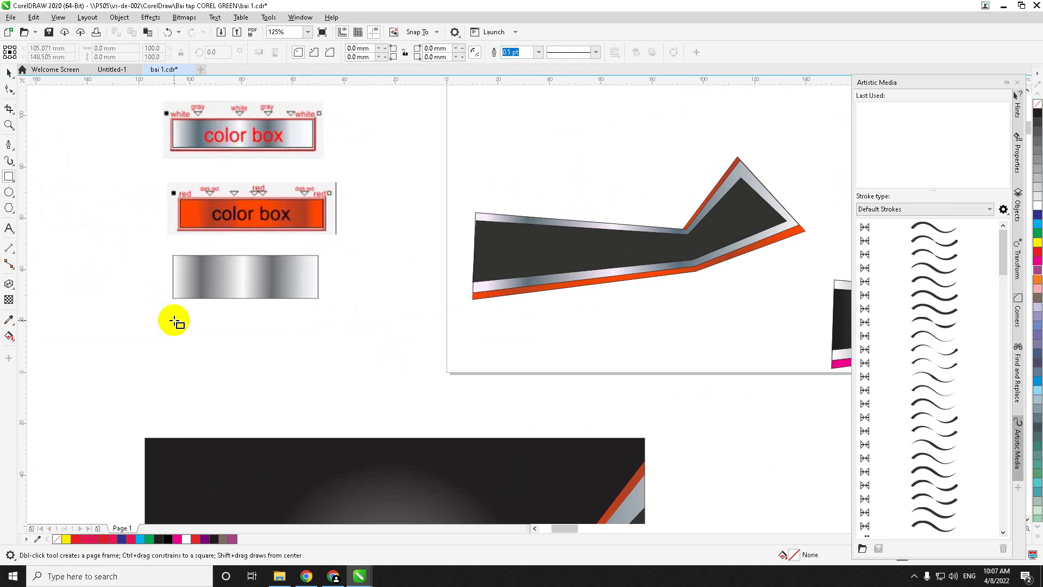
{"action": "left_click_drag", "start_coordinate": [173, 317], "coordinate": [325, 357]}
{"action": "left_click", "coordinate": [9, 335]}
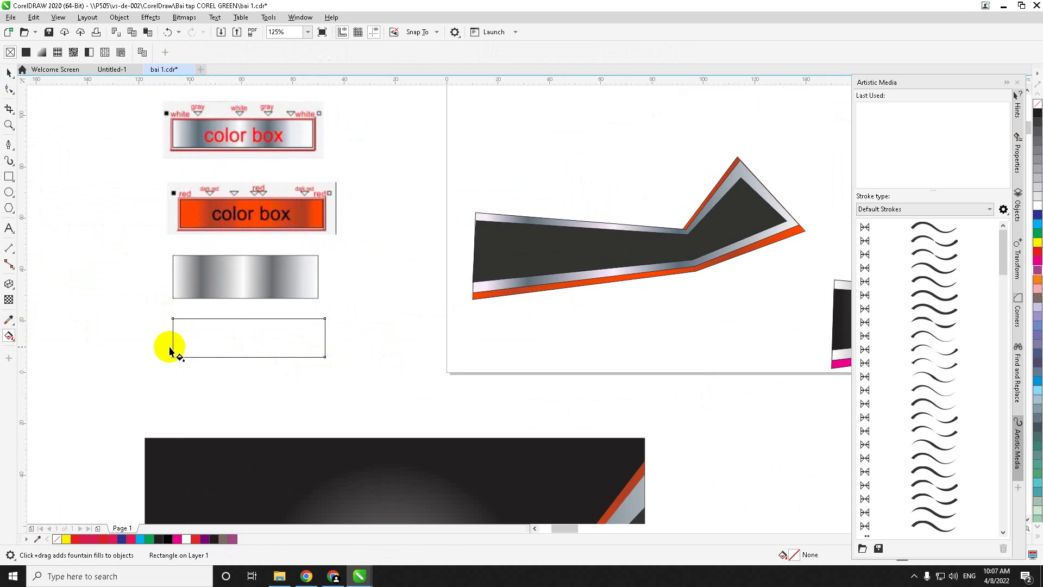
{"action": "left_click_drag", "start_coordinate": [173, 338], "coordinate": [325, 337]}
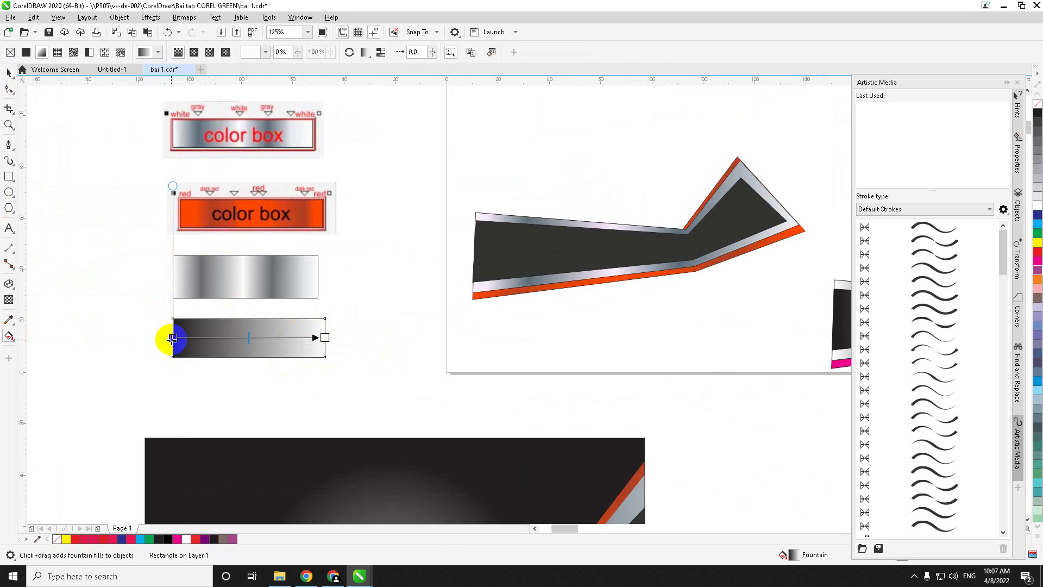
- Add four intermediate color nodes along the new rectangle's gradient, roughly following the markers of the red color box
{"action": "double_click", "coordinate": [205, 337]}
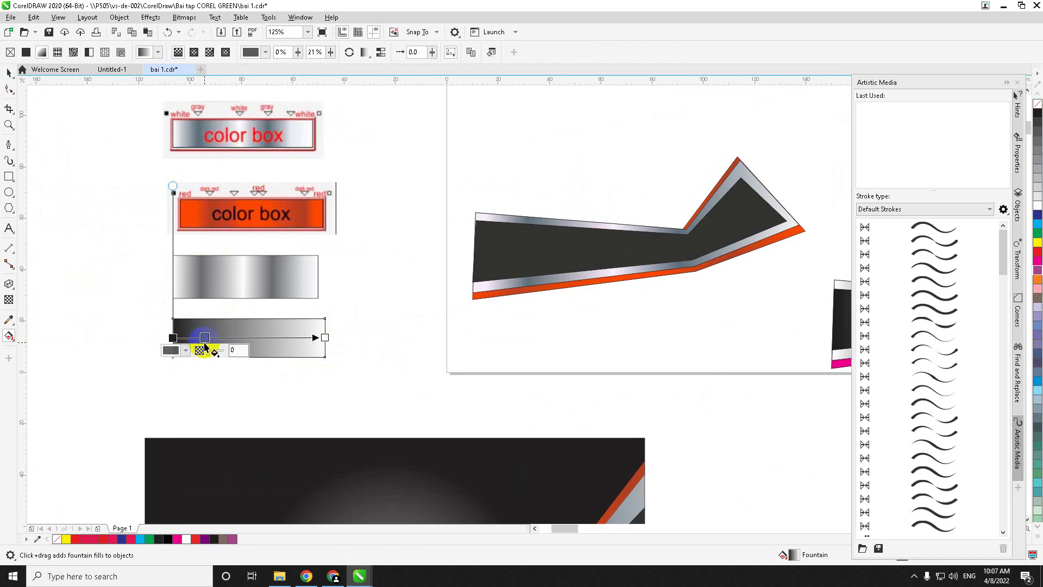
{"action": "double_click", "coordinate": [232, 337]}
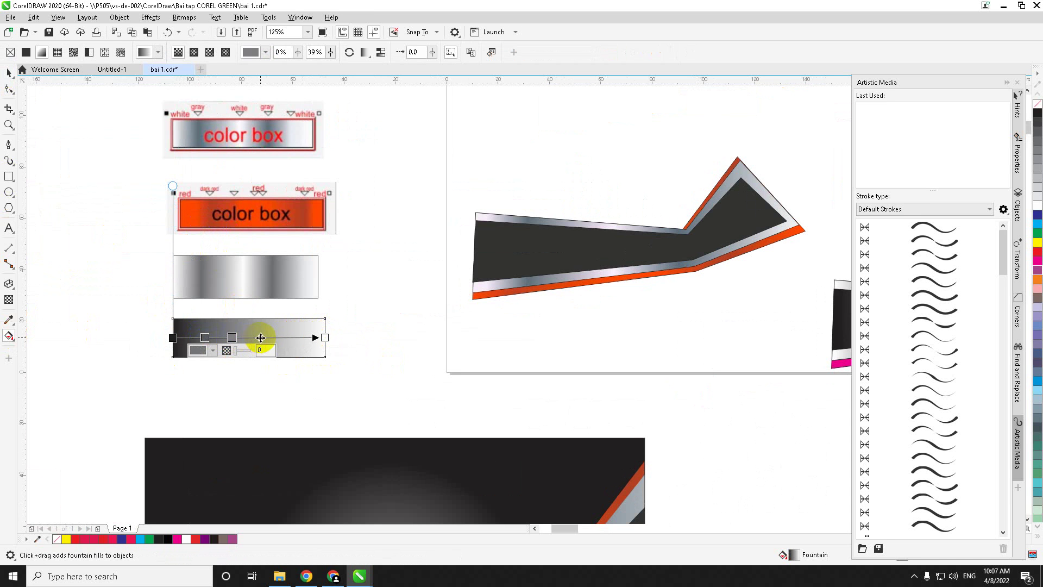
{"action": "double_click", "coordinate": [259, 338]}
{"action": "double_click", "coordinate": [301, 337]}
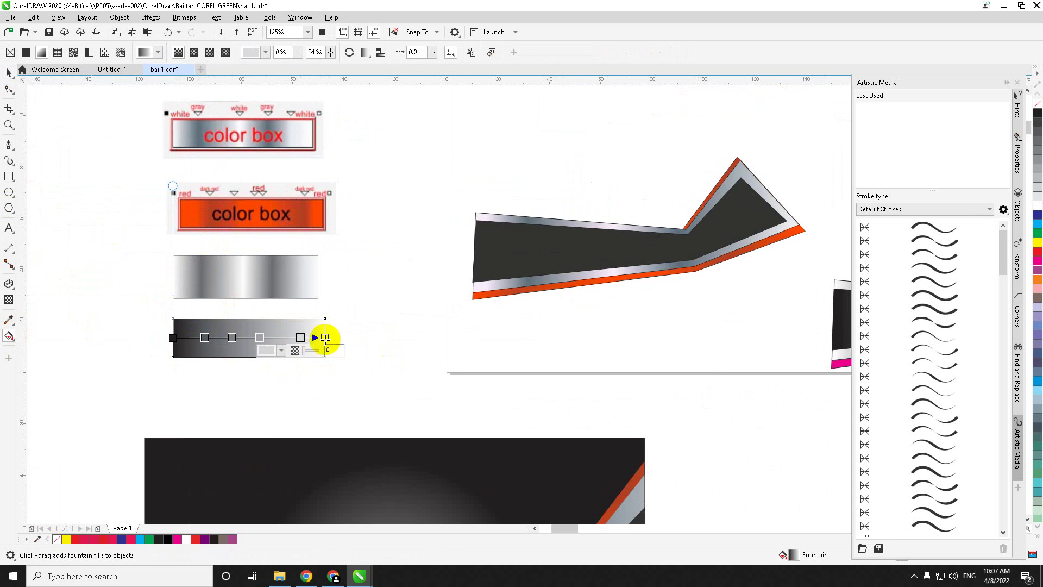
- Set the start node of the new rectangle's gradient to red from the CMYK palette
{"action": "left_click", "coordinate": [173, 337]}
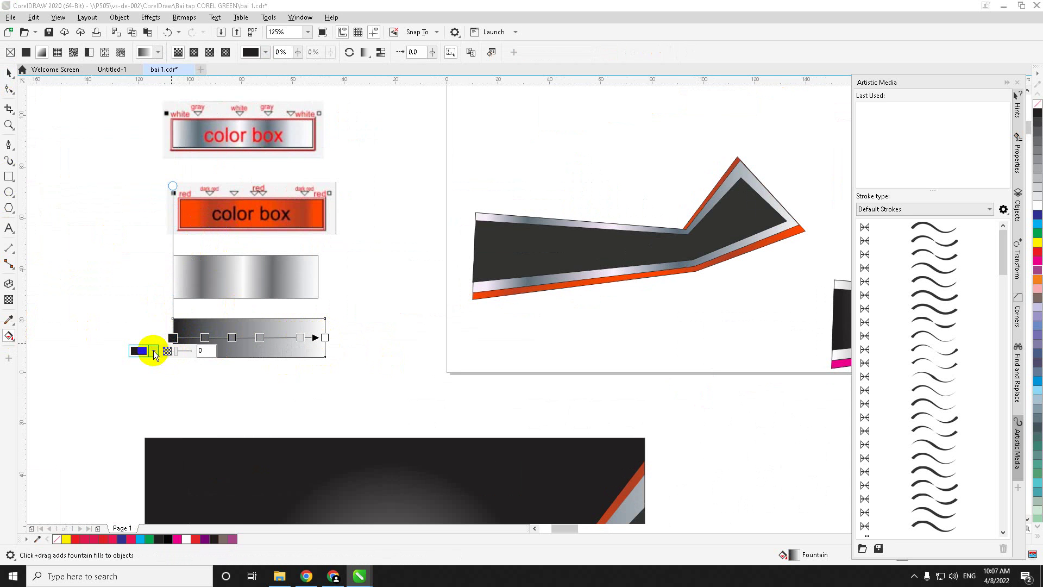
{"action": "left_click", "coordinate": [154, 352]}
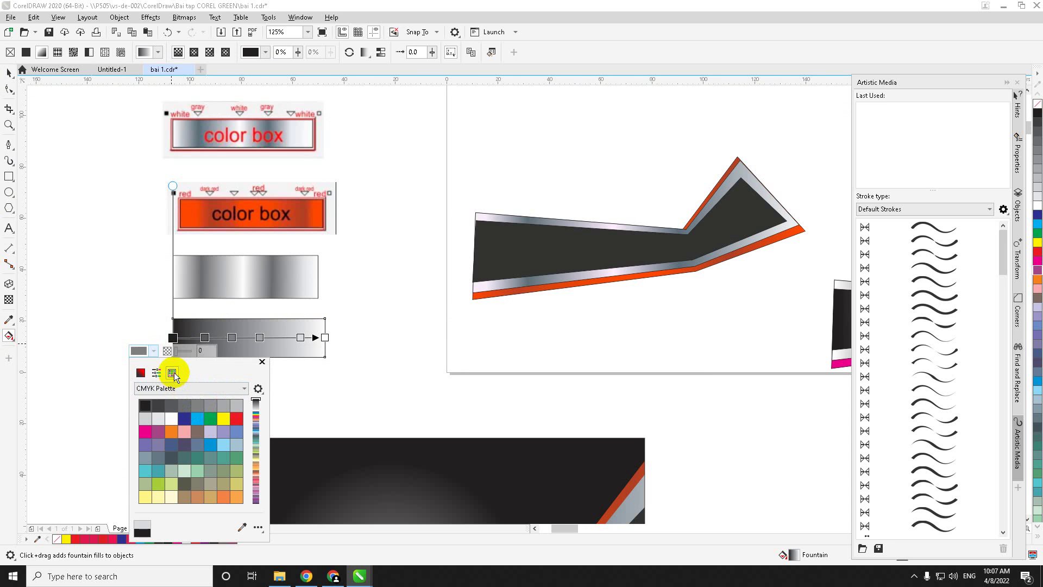
{"action": "left_click", "coordinate": [157, 374]}
{"action": "left_click", "coordinate": [141, 373]}
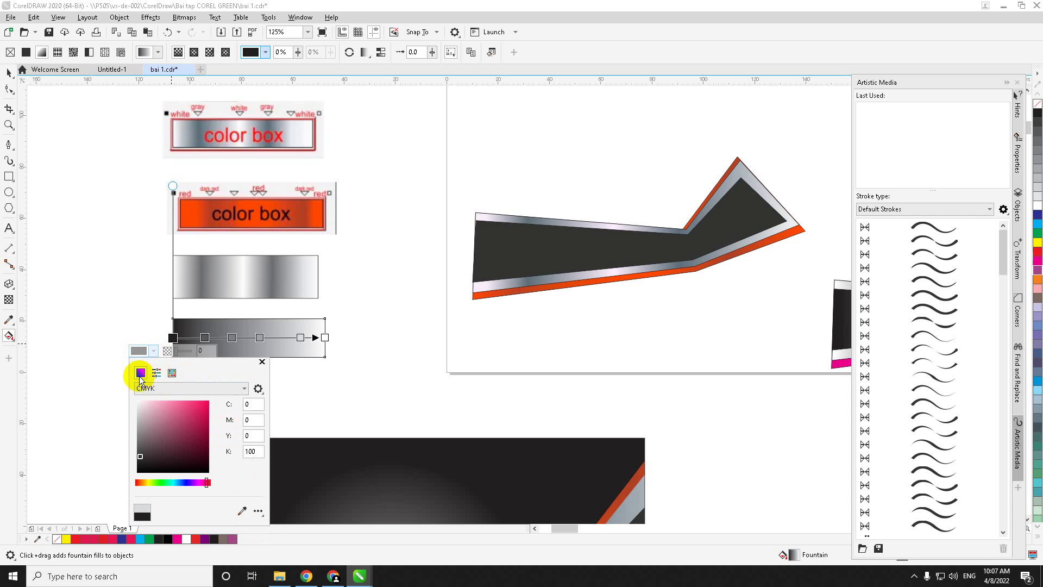
{"action": "left_click", "coordinate": [172, 373]}
{"action": "left_click", "coordinate": [238, 419]}
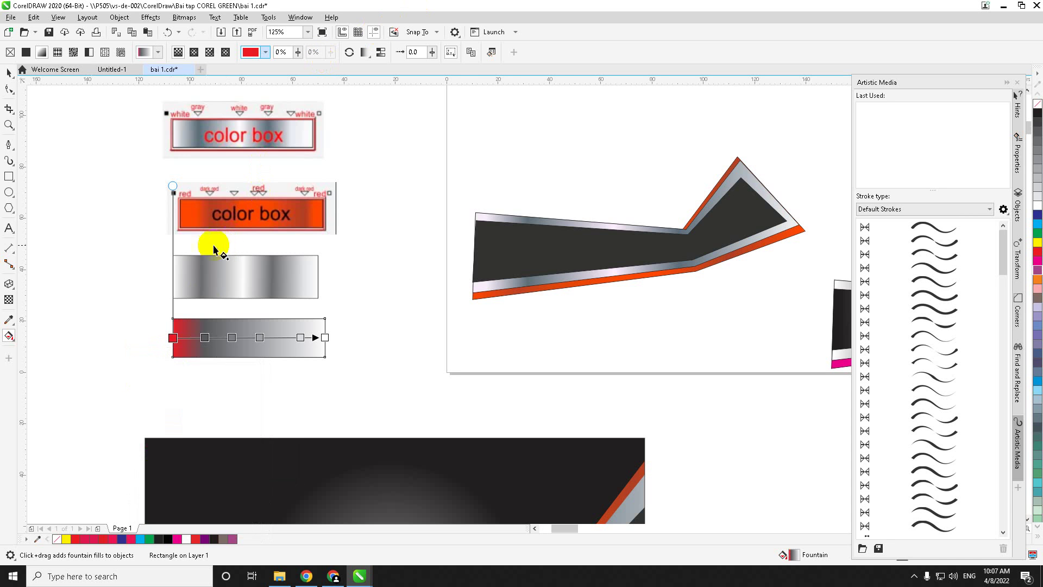
- Color the gradient node at 21% dark red, C 29, M 100, Y 100, K 40
{"action": "left_click", "coordinate": [204, 337]}
{"action": "left_click", "coordinate": [185, 350]}
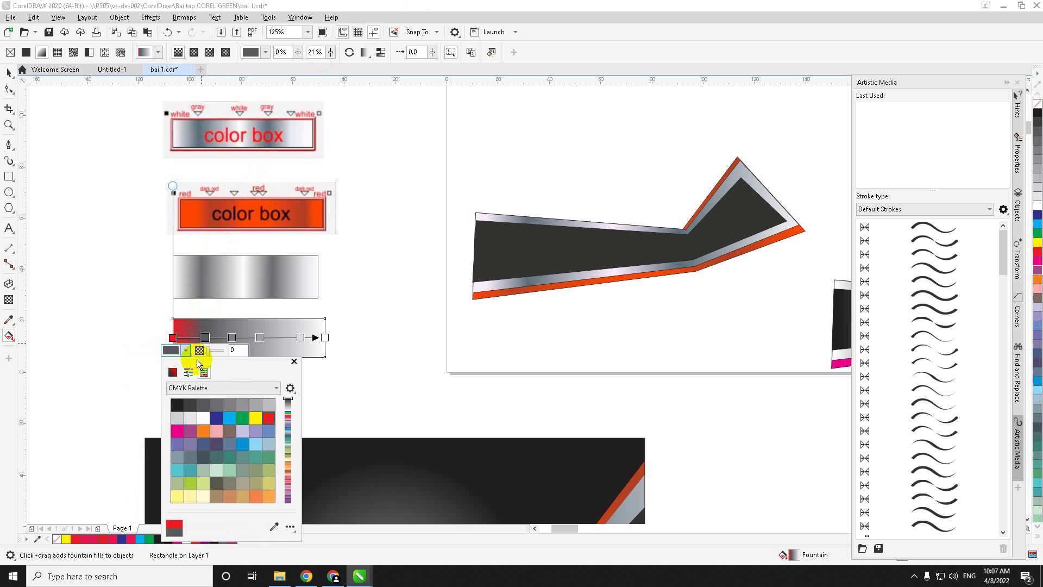
{"action": "left_click", "coordinate": [203, 372]}
{"action": "left_click", "coordinate": [204, 373]}
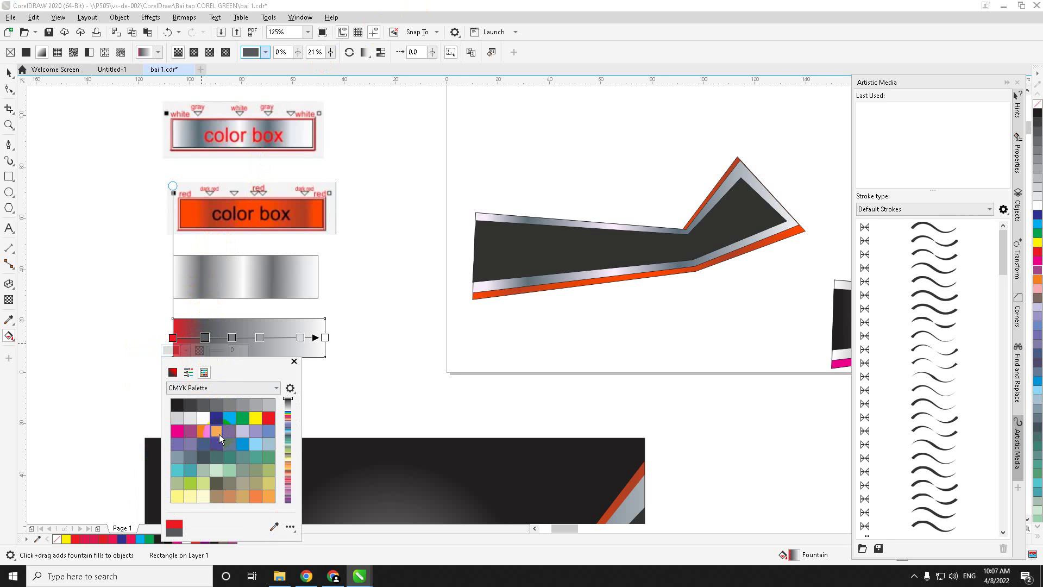
{"action": "left_click", "coordinate": [288, 402]}
{"action": "left_click_drag", "start_coordinate": [291, 401], "coordinate": [287, 491]}
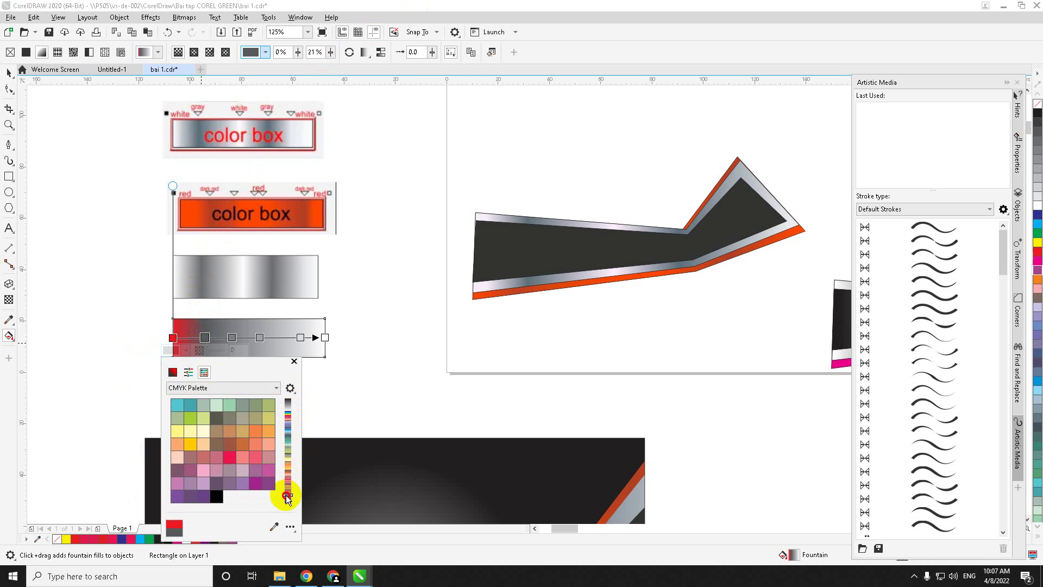
{"action": "left_click", "coordinate": [188, 372]}
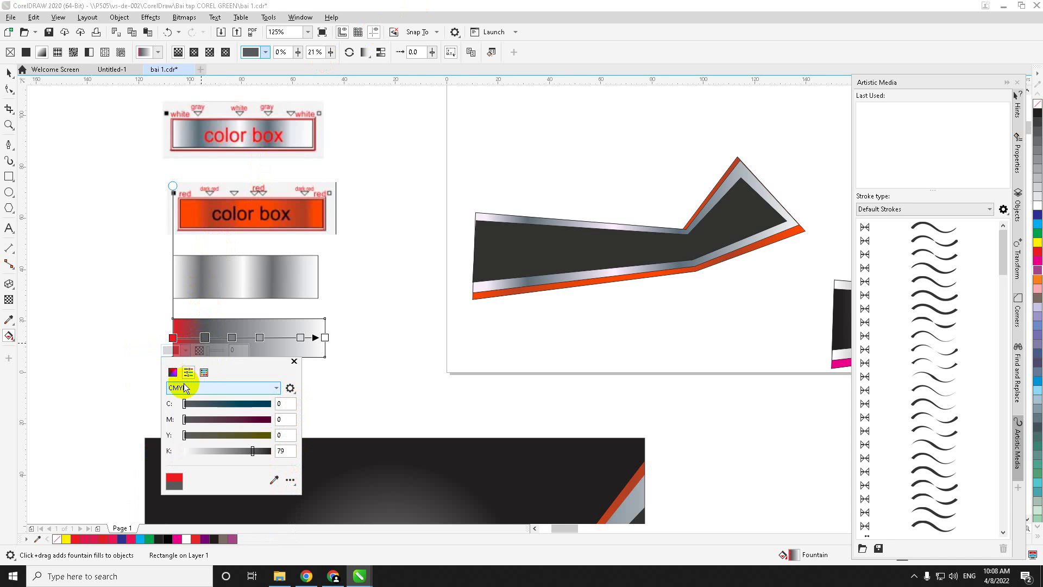
{"action": "left_click", "coordinate": [173, 372]}
{"action": "left_click", "coordinate": [214, 481]}
{"action": "mouse_move", "coordinate": [213, 481]}
{"action": "left_mouse_down"}
{"action": "mouse_move", "coordinate": [167, 481]}
{"action": "mouse_move", "coordinate": [195, 449]}
{"action": "mouse_move", "coordinate": [236, 449]}
{"action": "mouse_move", "coordinate": [241, 436]}
{"action": "left_mouse_up"}
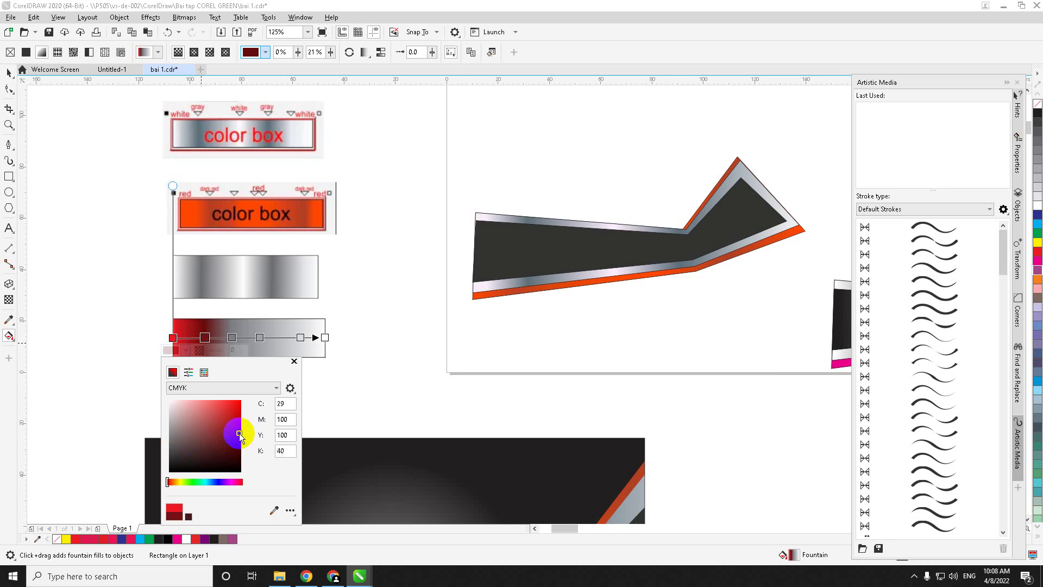
- Try to sample a color from the red color box for the gradient node at 39% with the eyedropper
{"action": "left_click", "coordinate": [228, 341]}
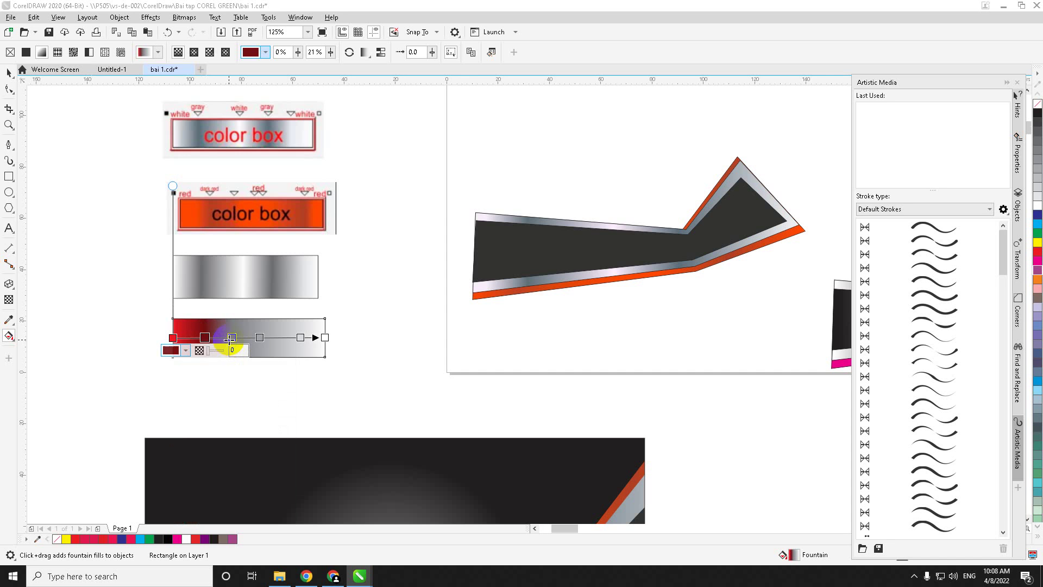
{"action": "left_click", "coordinate": [230, 339]}
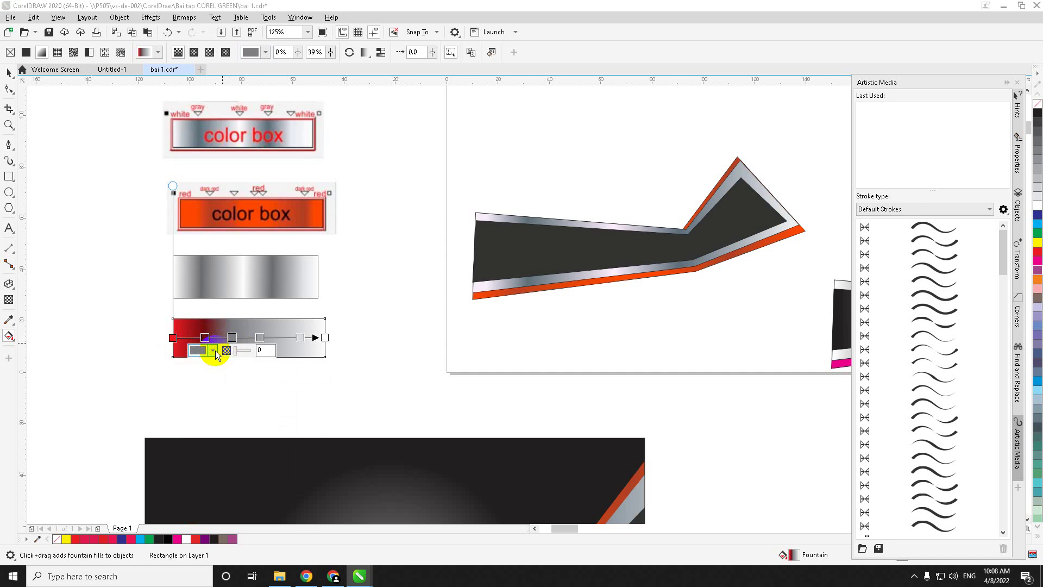
{"action": "left_click", "coordinate": [213, 351]}
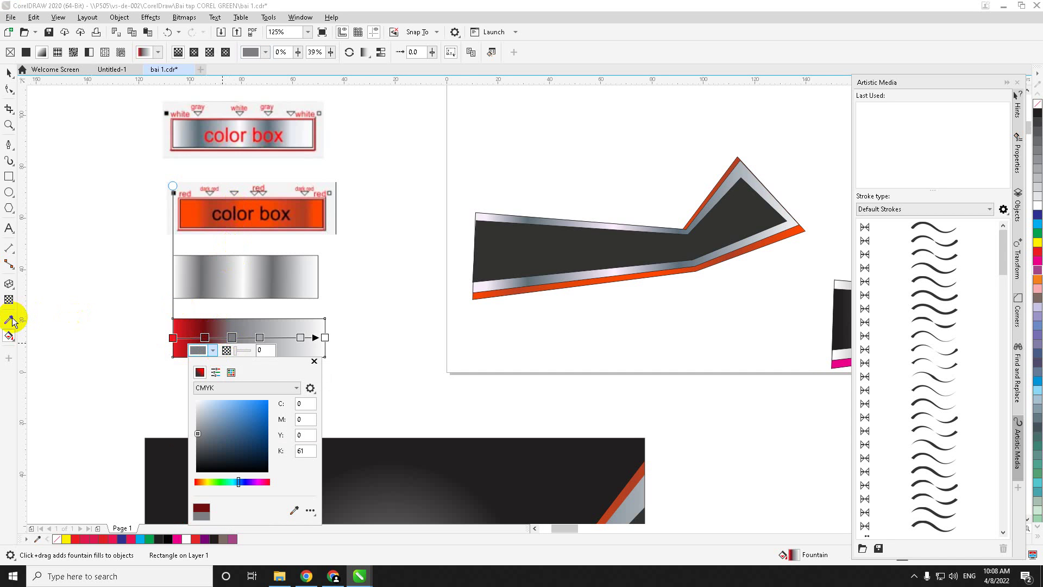
{"action": "left_click", "coordinate": [294, 510]}
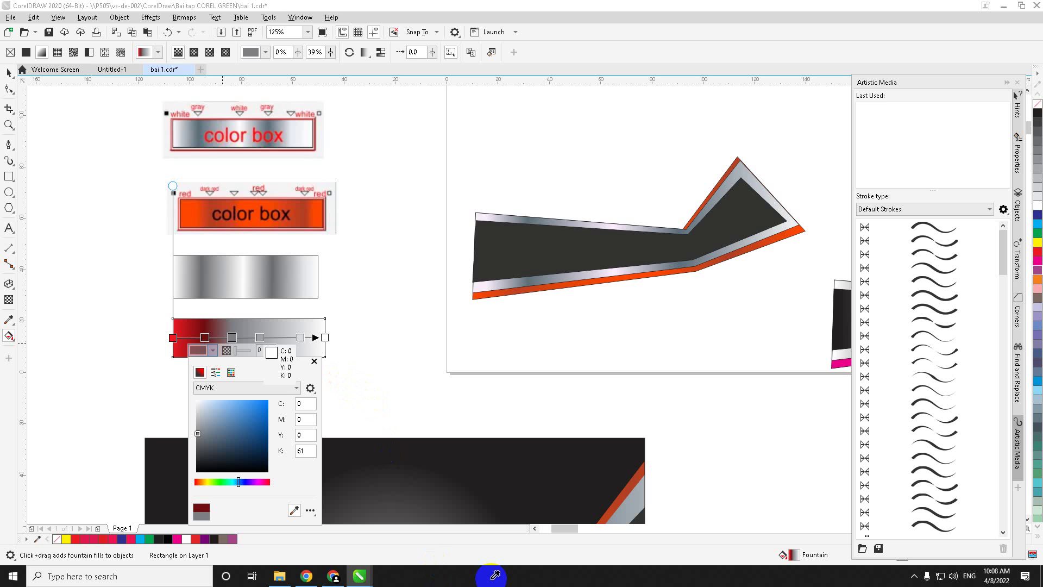
{"action": "key", "text": "ctrl+shift+Escape"}
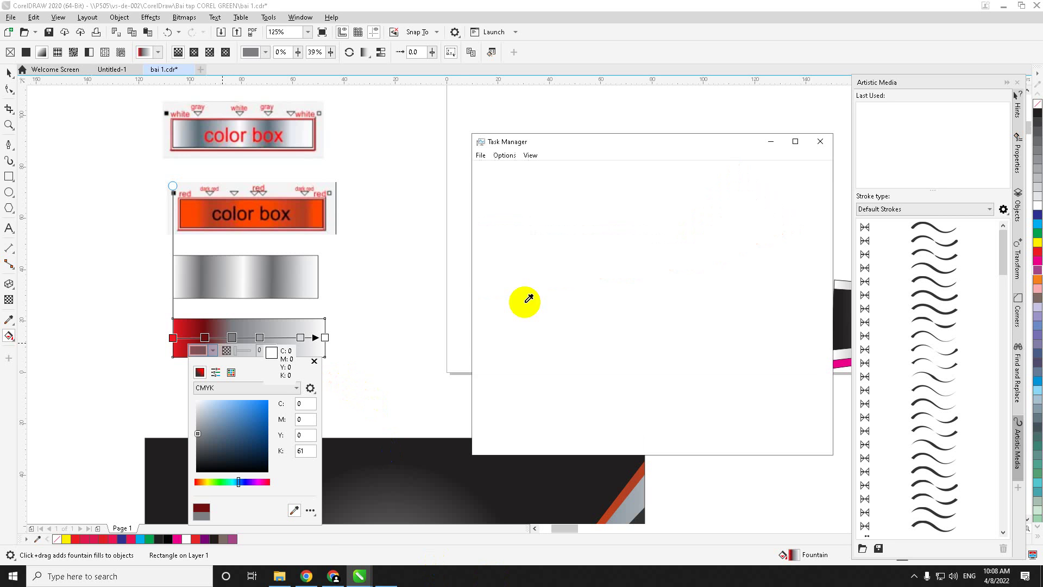
{"action": "left_click", "coordinate": [821, 141]}
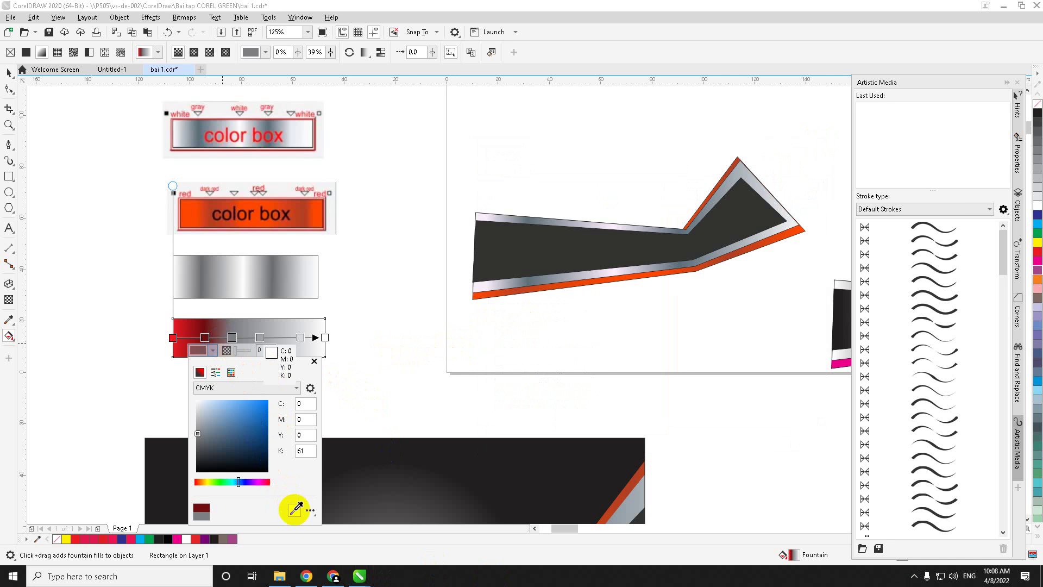
{"action": "left_click", "coordinate": [297, 510]}
{"action": "left_click", "coordinate": [251, 211]}
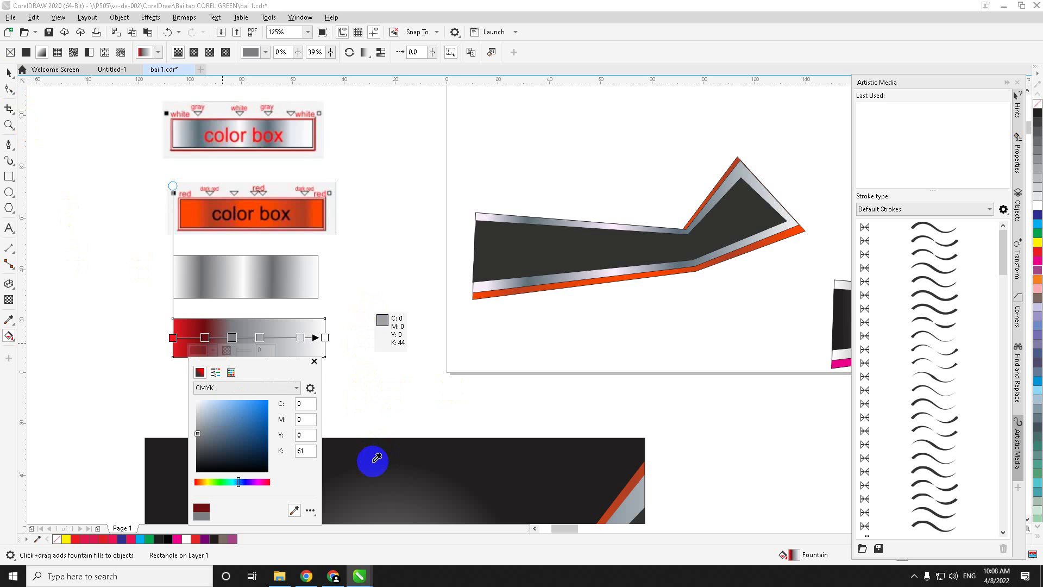
- Check in Task Manager whether CorelDRAW is responding, and return to the drawing
{"action": "key", "text": "super"}
{"action": "key", "text": "super"}
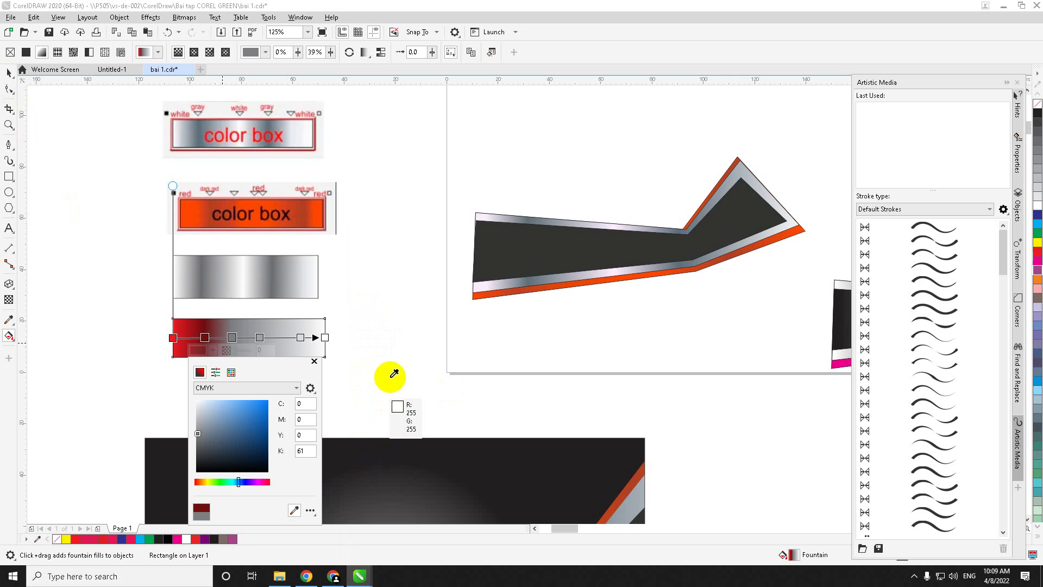
{"action": "left_click", "coordinate": [406, 344]}
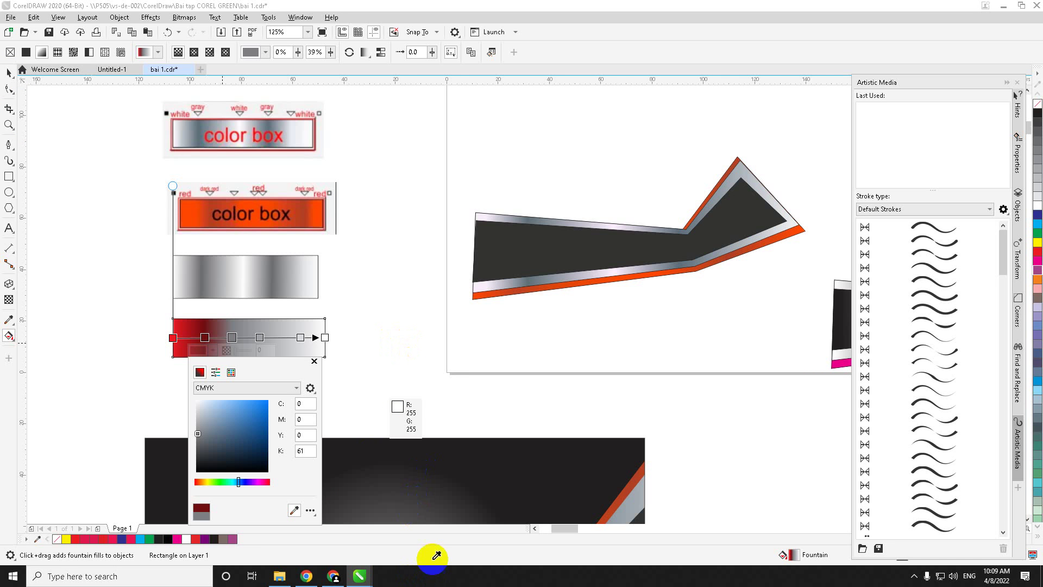
{"action": "key", "text": "ctrl+shift+Escape"}
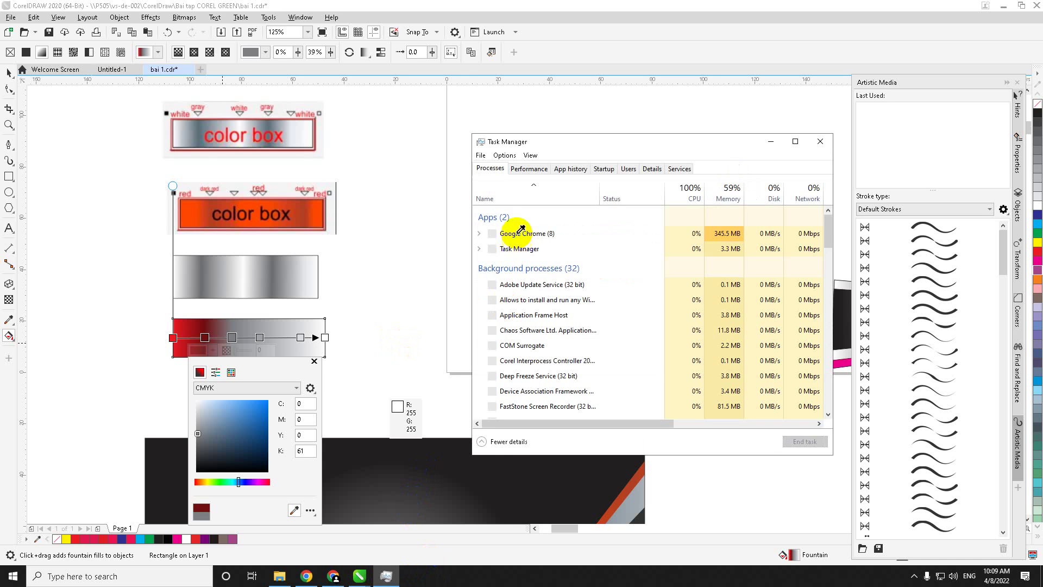
{"action": "left_click", "coordinate": [431, 307]}
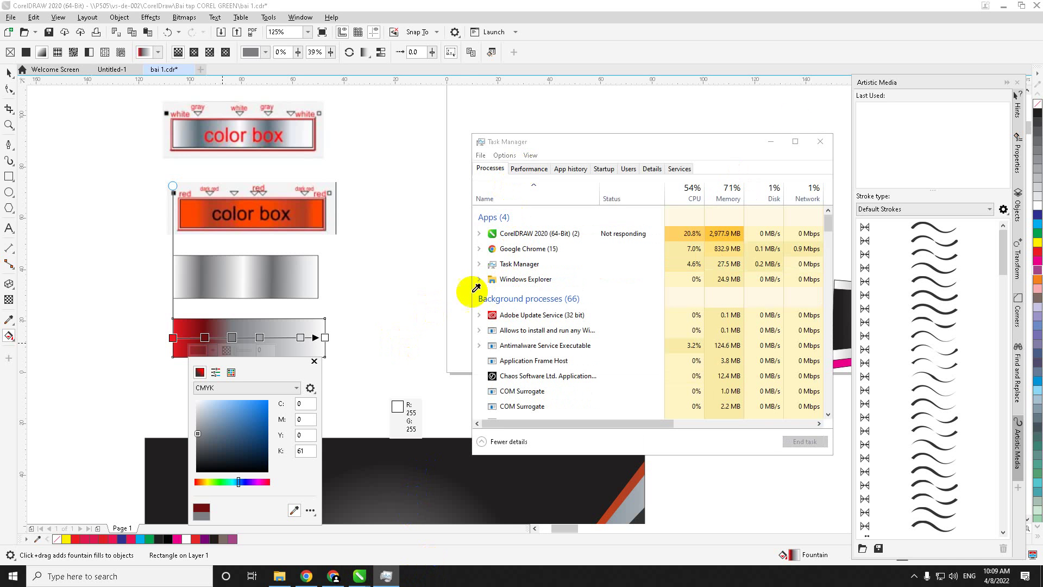
{"action": "left_click", "coordinate": [393, 320]}
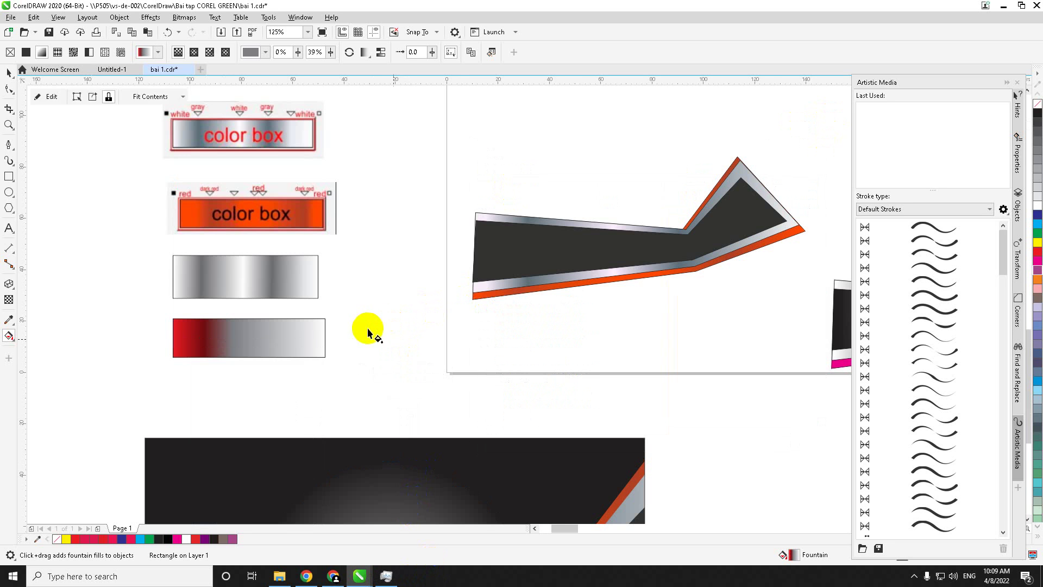
- Reselect the rectangle below the silver gradient sample and activate the Interactive Fill tool on its fountain fill
{"action": "scroll", "coordinate": [368, 333], "scroll_direction": "down", "scroll_amount": 2}
{"action": "right_click", "coordinate": [407, 346]}
{"action": "left_click", "coordinate": [310, 353]}
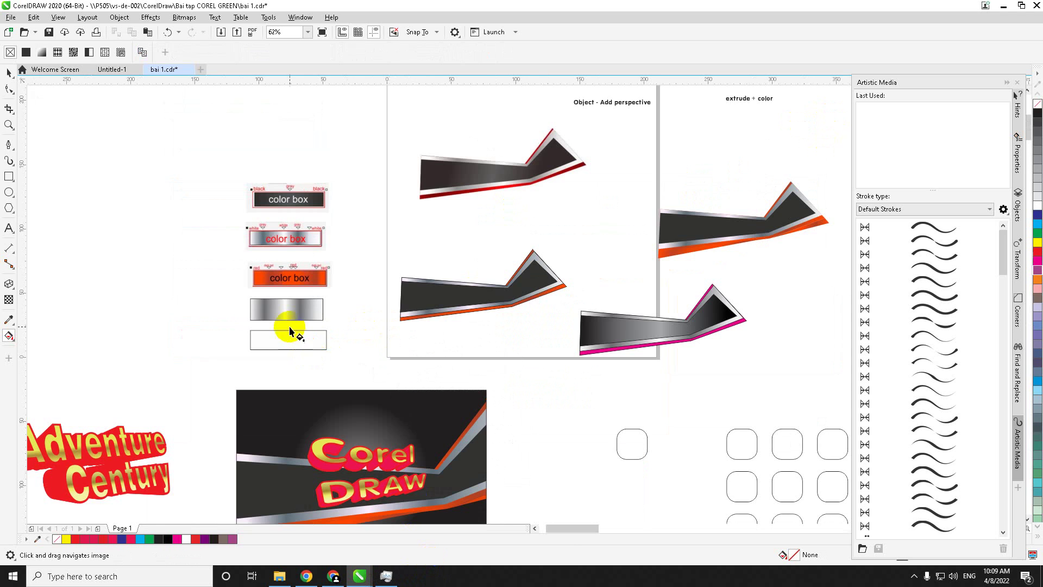
{"action": "scroll", "coordinate": [289, 327], "scroll_direction": "up", "scroll_amount": 2}
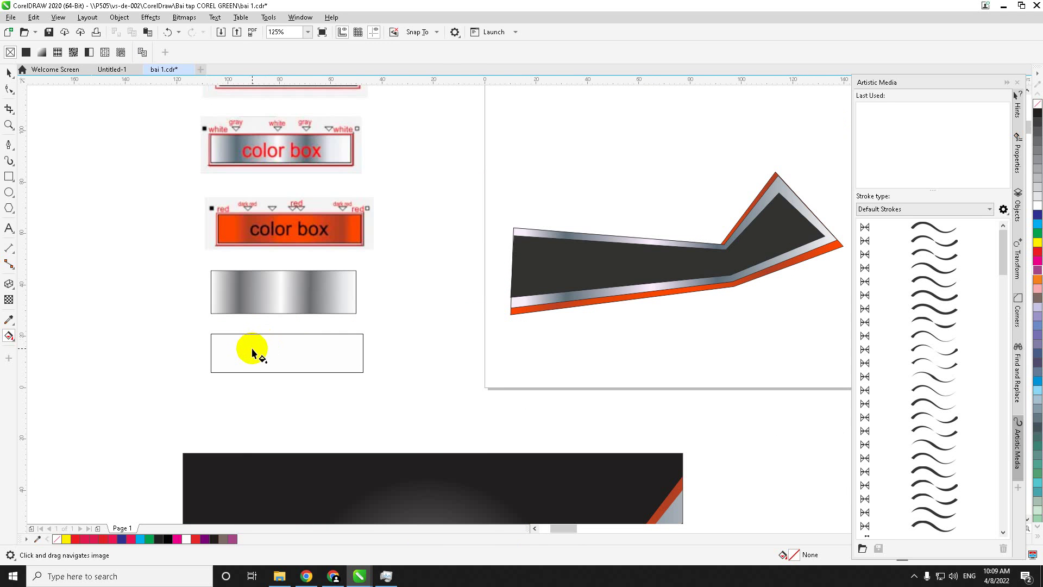
{"action": "left_click", "coordinate": [224, 353]}
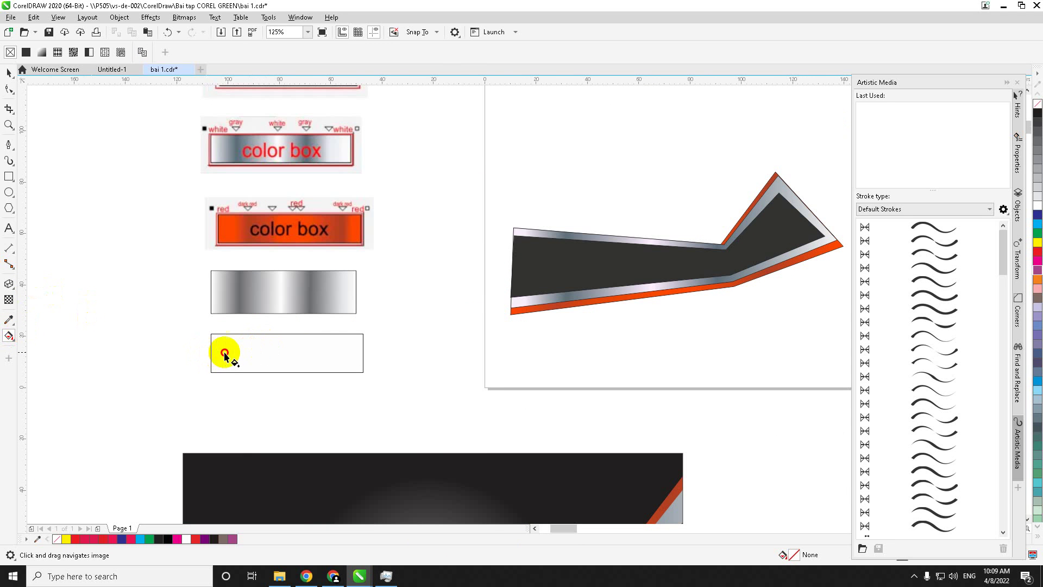
{"action": "left_click", "coordinate": [10, 90]}
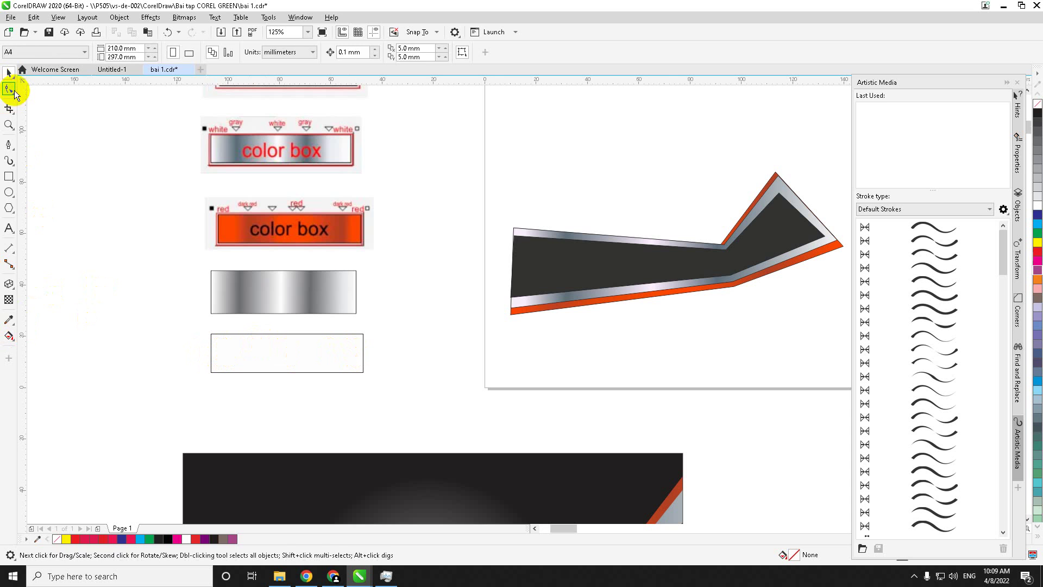
{"action": "left_click", "coordinate": [248, 364]}
{"action": "left_click", "coordinate": [9, 335]}
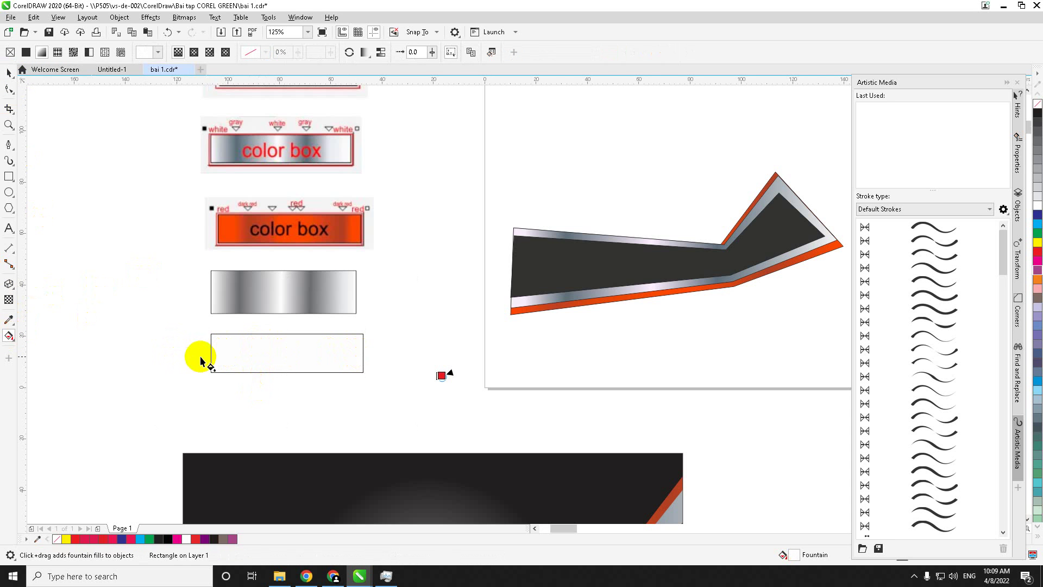
{"action": "left_click_drag", "start_coordinate": [211, 353], "coordinate": [360, 354]}
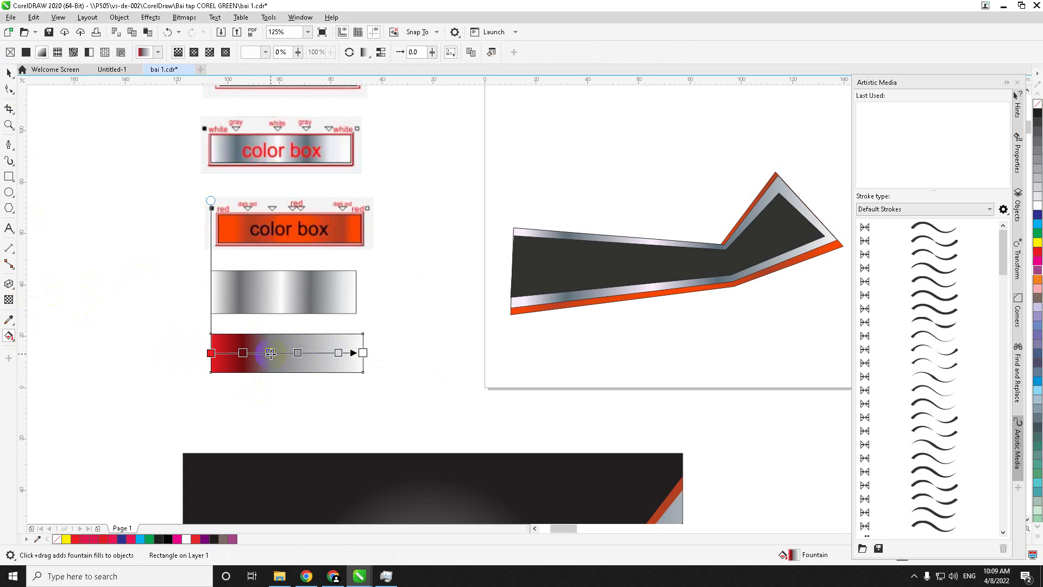
- Color the gradient node at 57% bright red using the CMYK color picker
{"action": "left_click", "coordinate": [298, 353]}
{"action": "left_click", "coordinate": [277, 365]}
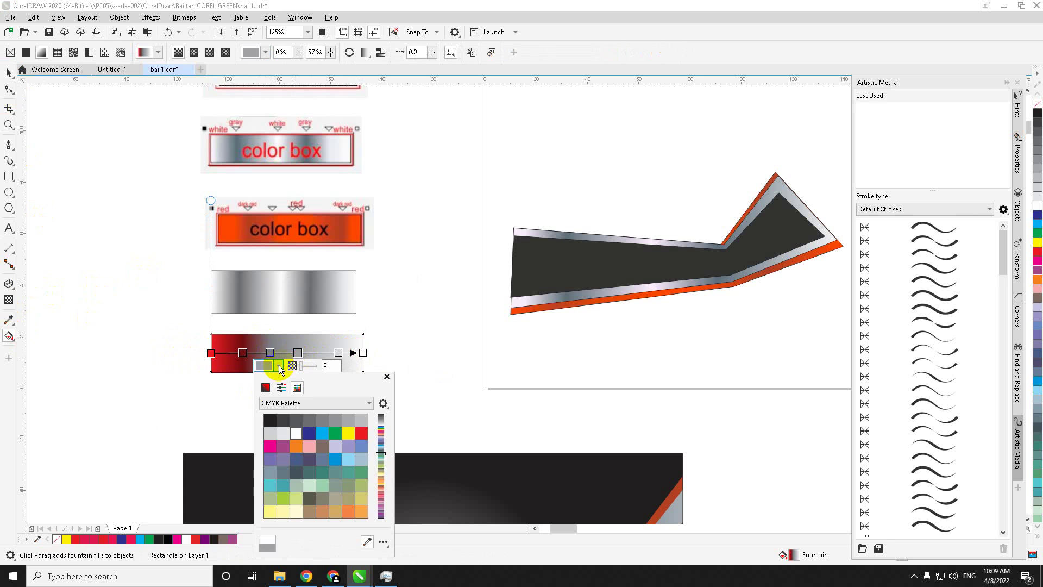
{"action": "left_click", "coordinate": [281, 387]}
{"action": "left_click", "coordinate": [266, 388]}
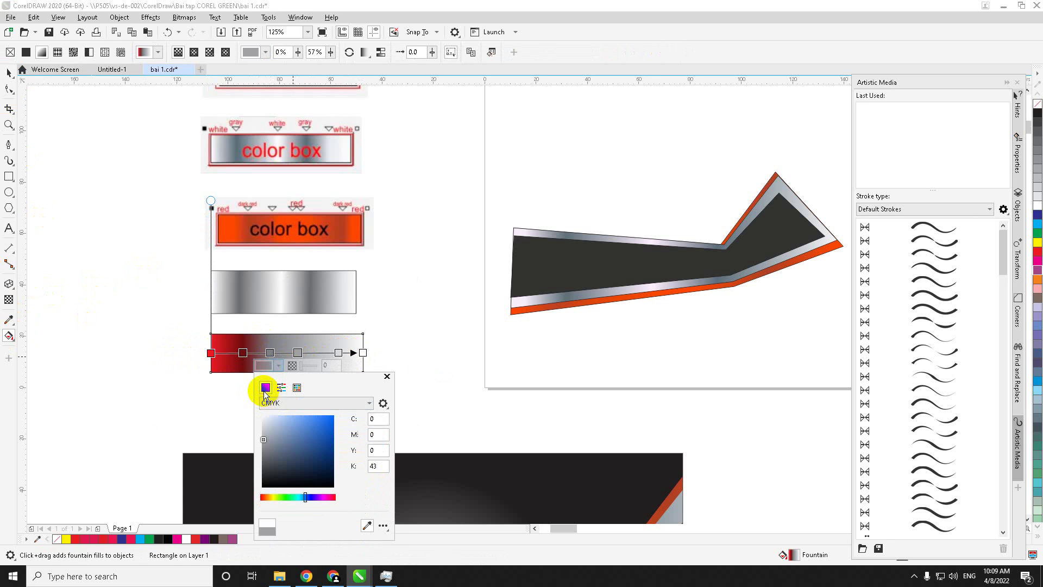
{"action": "left_click", "coordinate": [274, 497]}
{"action": "left_click_drag", "start_coordinate": [274, 497], "coordinate": [245, 497]}
{"action": "left_click", "coordinate": [312, 428]}
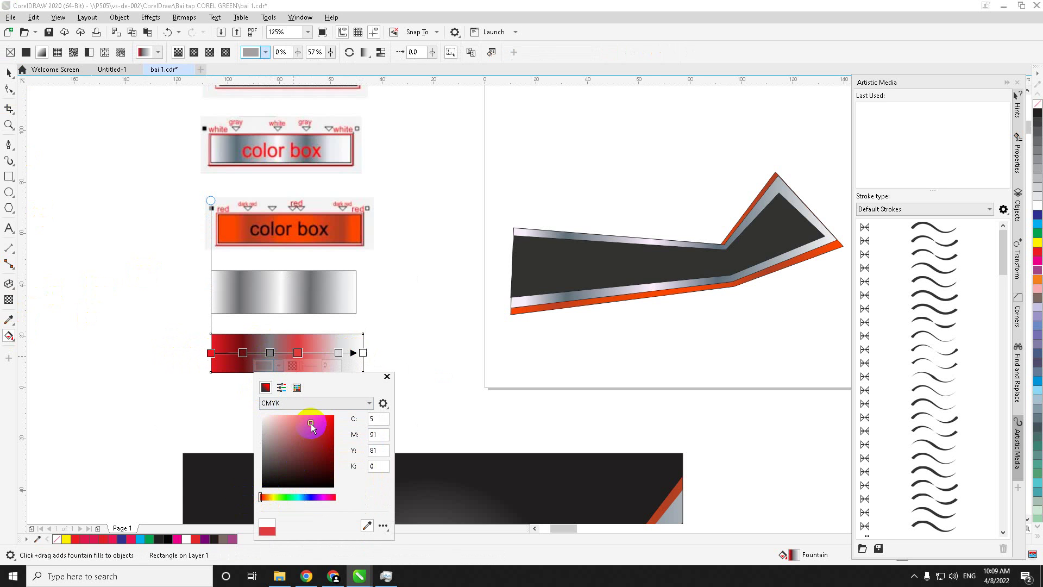
{"action": "left_click", "coordinate": [317, 423]}
- Color the gradient node at 39% dark red
{"action": "left_click", "coordinate": [270, 353]}
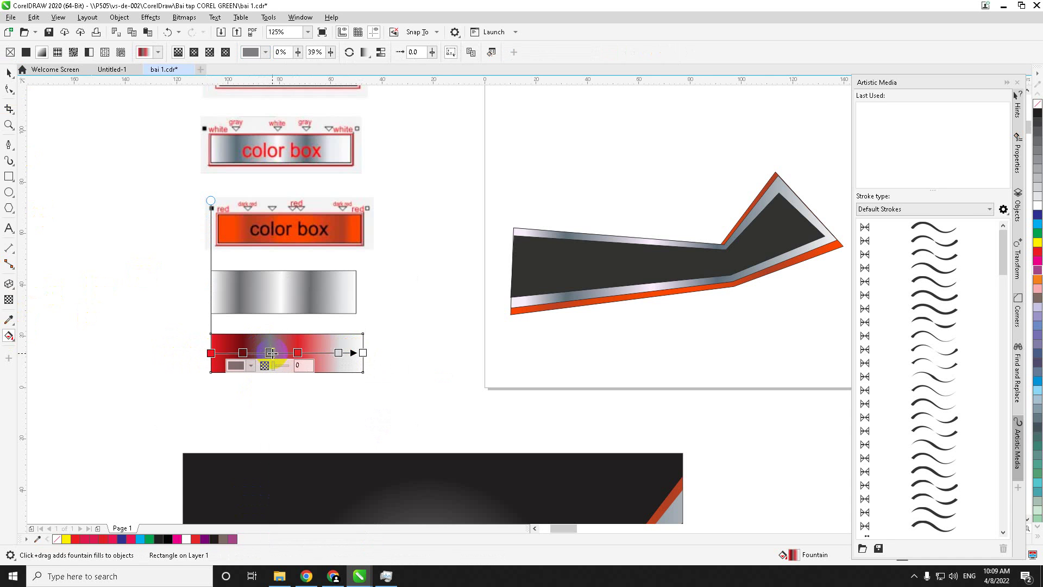
{"action": "left_click", "coordinate": [252, 366]}
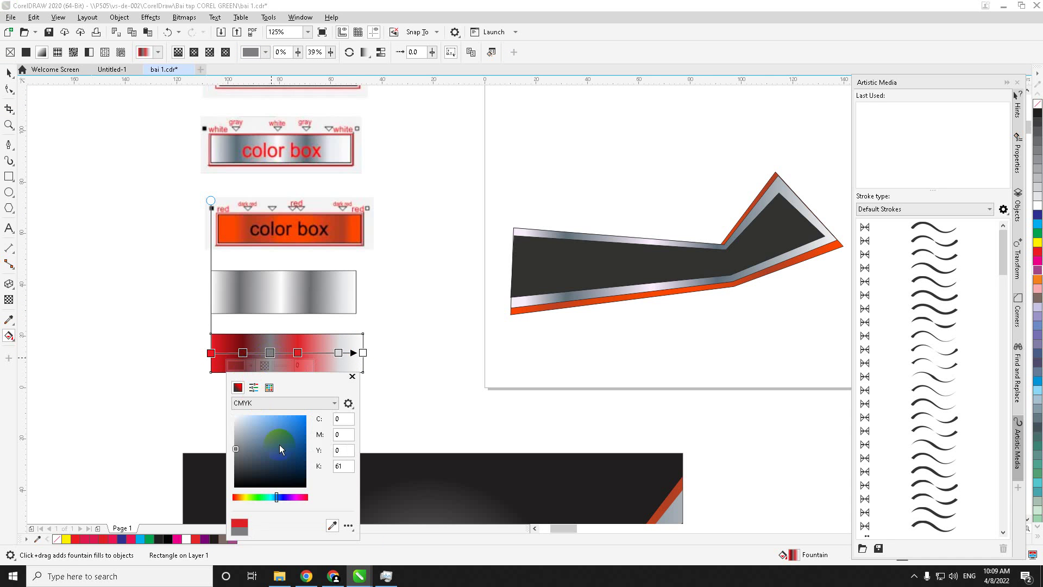
{"action": "left_click_drag", "start_coordinate": [299, 498], "coordinate": [218, 483]}
{"action": "left_click", "coordinate": [293, 451]}
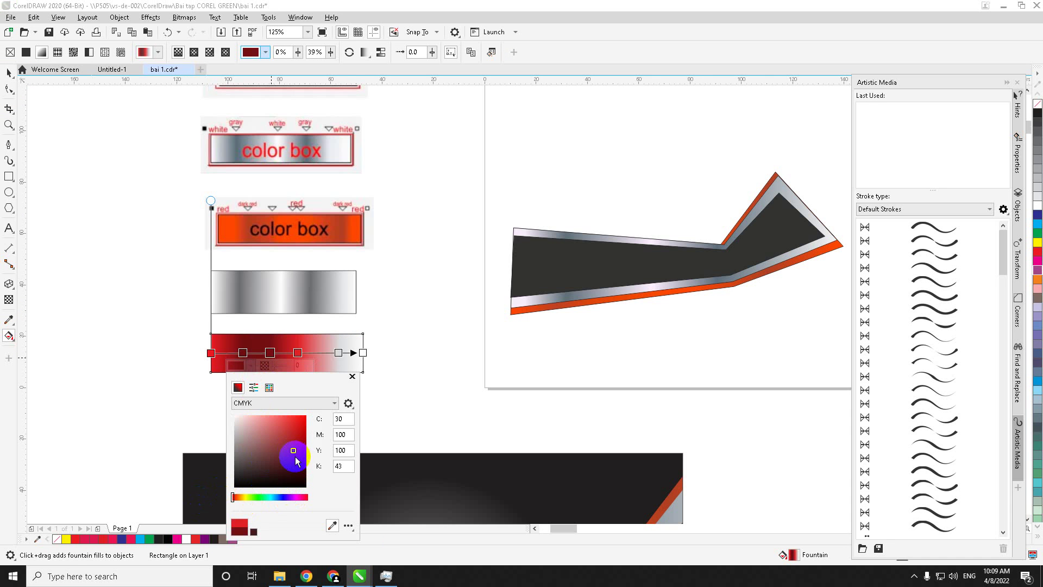
- Color the gradient node at 84% muted red, C 24, M 91, Y 82, K 15
{"action": "left_click", "coordinate": [337, 352]}
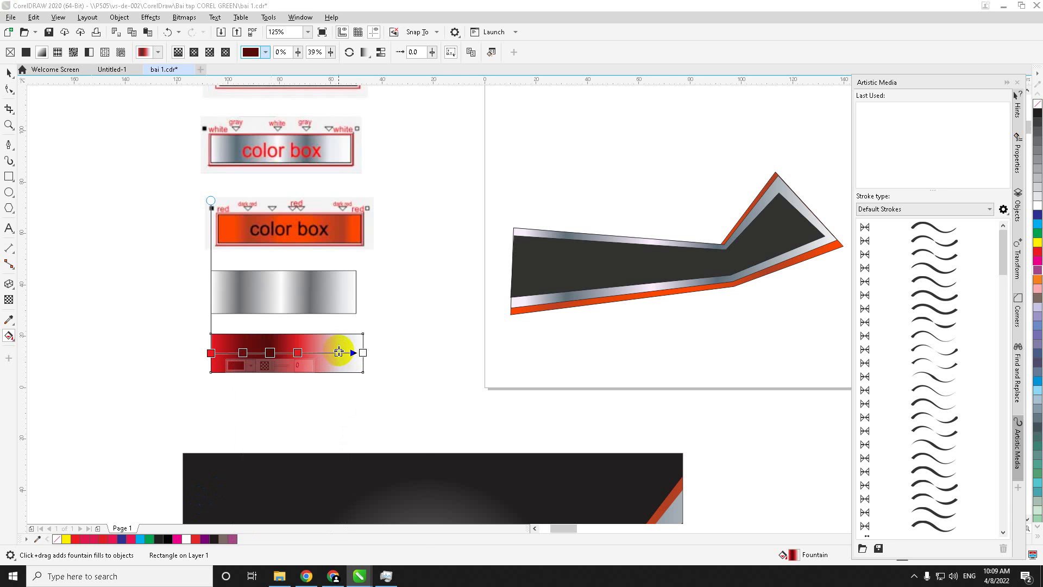
{"action": "left_click", "coordinate": [318, 365]}
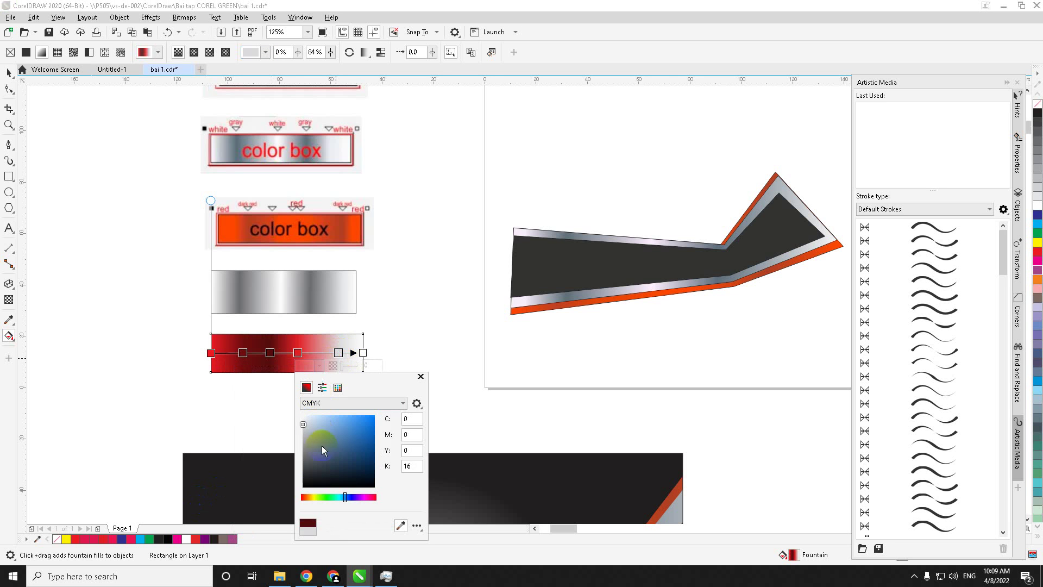
{"action": "left_click_drag", "start_coordinate": [345, 497], "coordinate": [277, 497]}
{"action": "left_click", "coordinate": [346, 439]}
{"action": "left_click", "coordinate": [354, 364]}
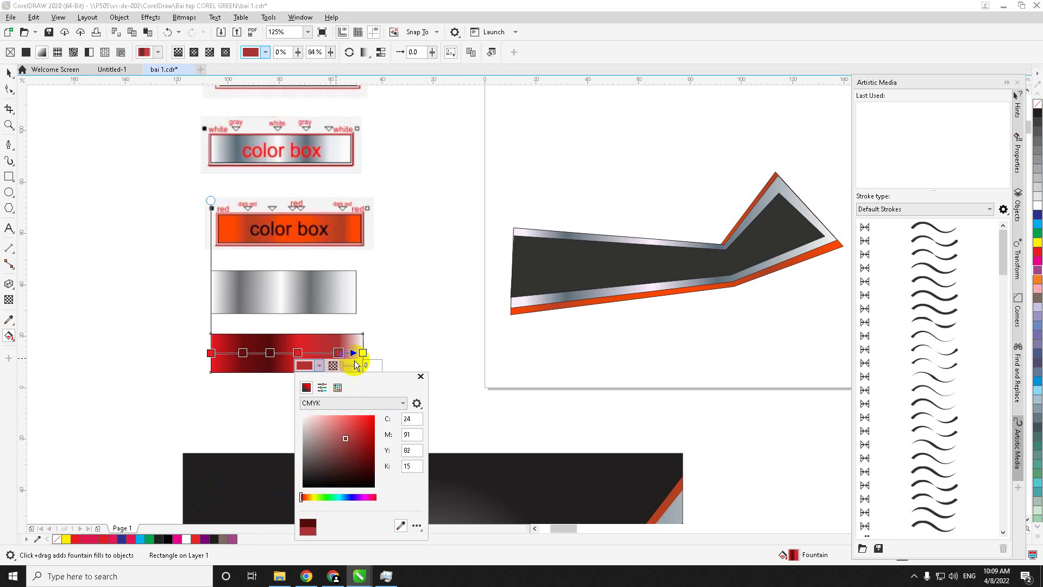
- Set the end node of the rectangle's gradient to red from the CMYK palette and deselect the rectangle
{"action": "left_click", "coordinate": [363, 352]}
{"action": "left_click", "coordinate": [344, 366]}
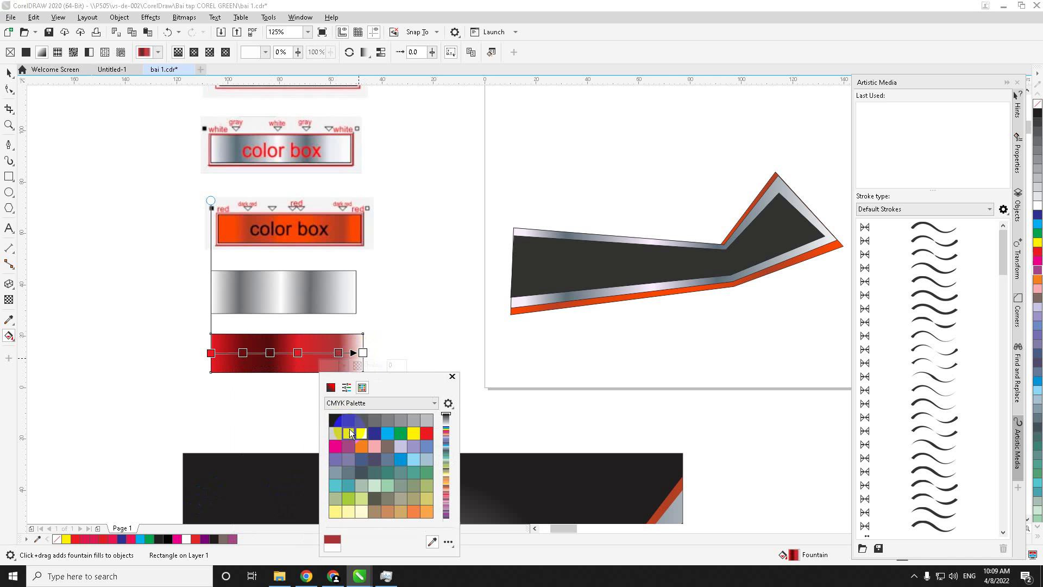
{"action": "left_click", "coordinate": [423, 432]}
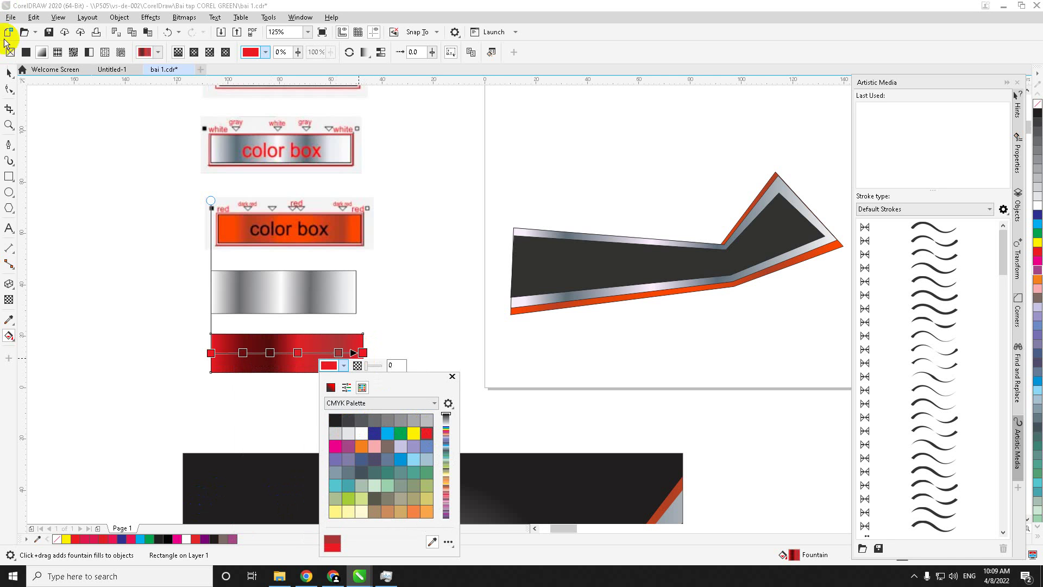
{"action": "left_click", "coordinate": [126, 334]}
- Recolor the gradient node at 39% to a lighter dark red, C 20, M 100, Y 100, K 19, and return to the Pick tool
{"action": "left_click", "coordinate": [283, 367]}
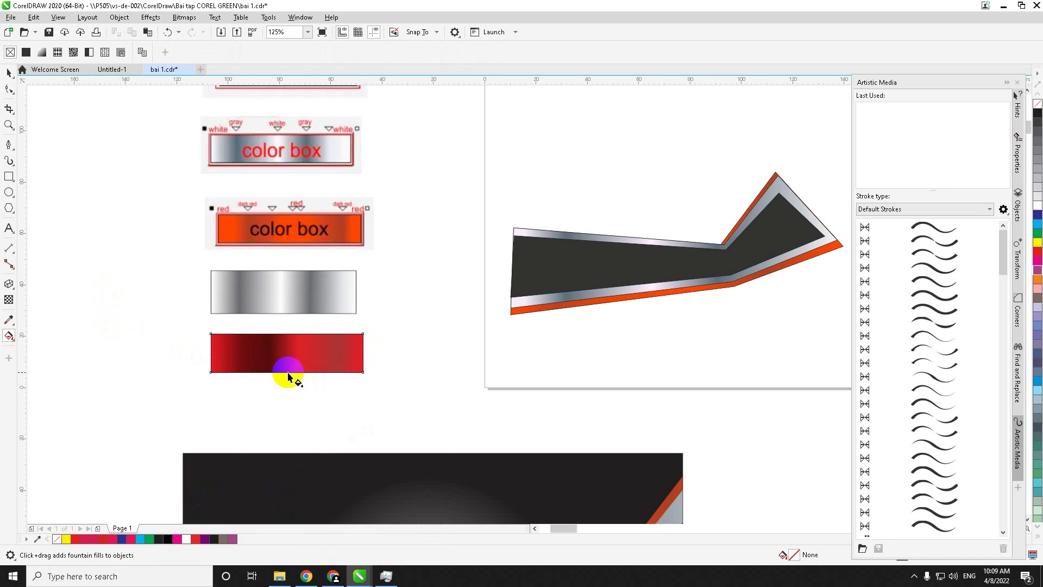
{"action": "double_click", "coordinate": [268, 353]}
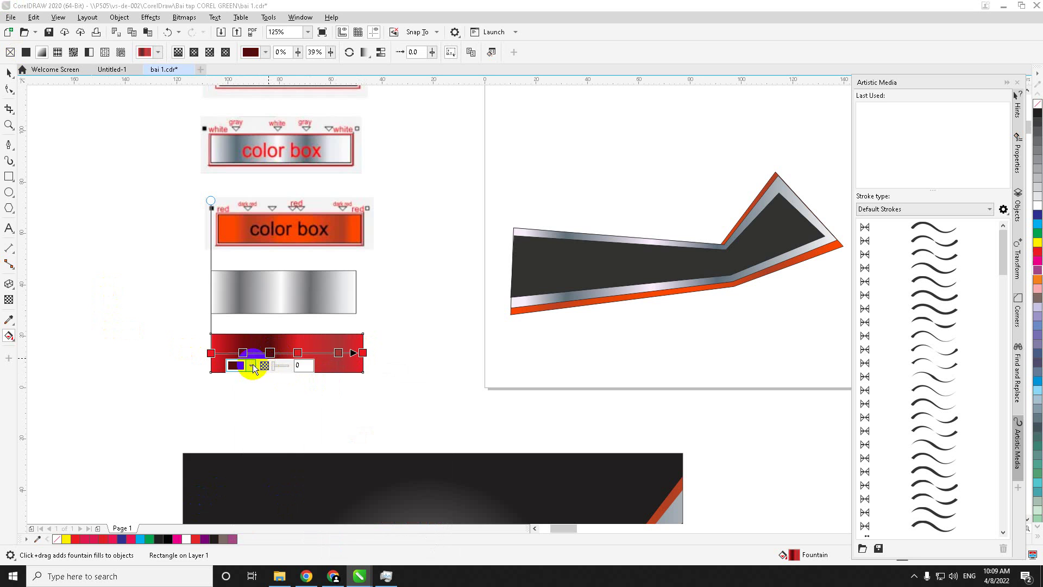
{"action": "left_click", "coordinate": [252, 365]}
{"action": "left_click", "coordinate": [252, 432]}
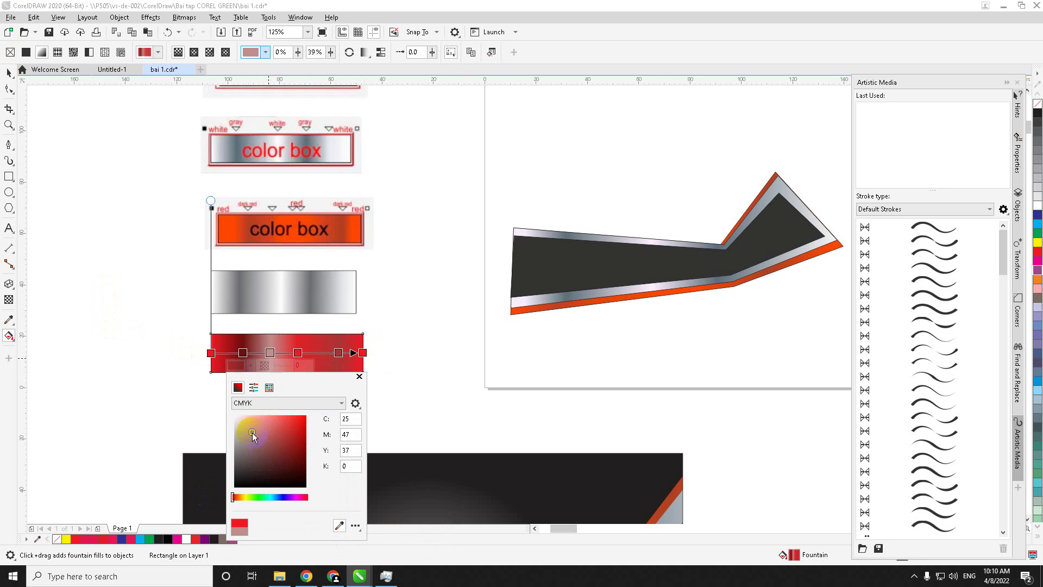
{"action": "left_click", "coordinate": [279, 427]}
{"action": "left_click", "coordinate": [287, 430]}
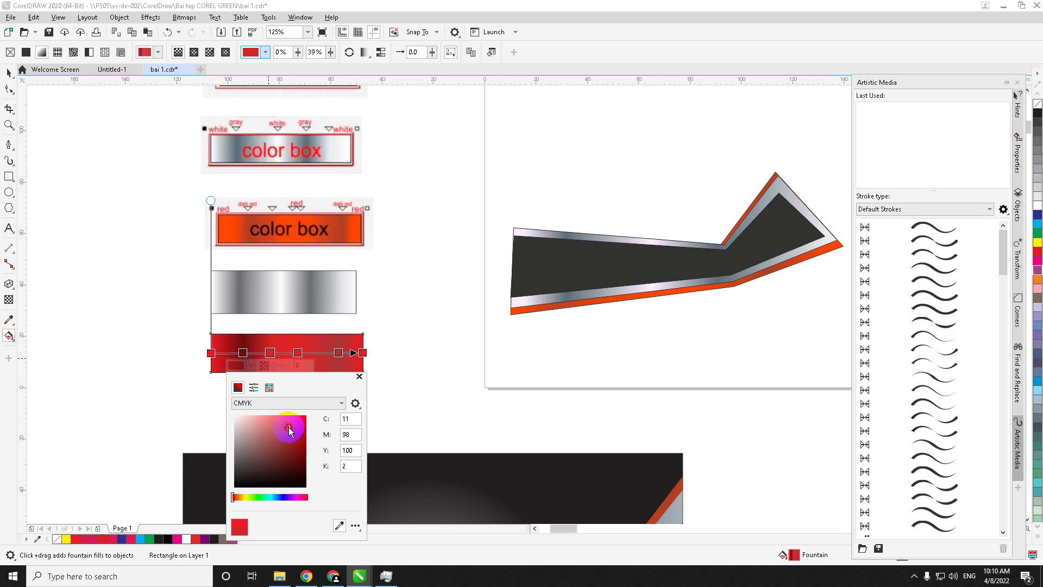
{"action": "left_click", "coordinate": [292, 437]}
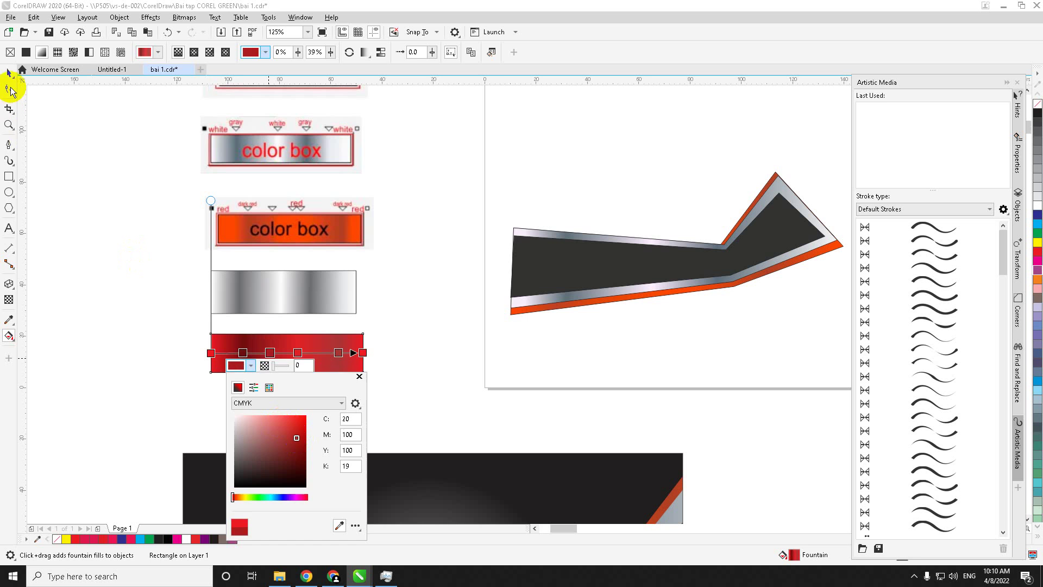
{"action": "left_click", "coordinate": [121, 260]}
{"action": "left_click", "coordinate": [139, 303]}
{"action": "left_click", "coordinate": [9, 72]}
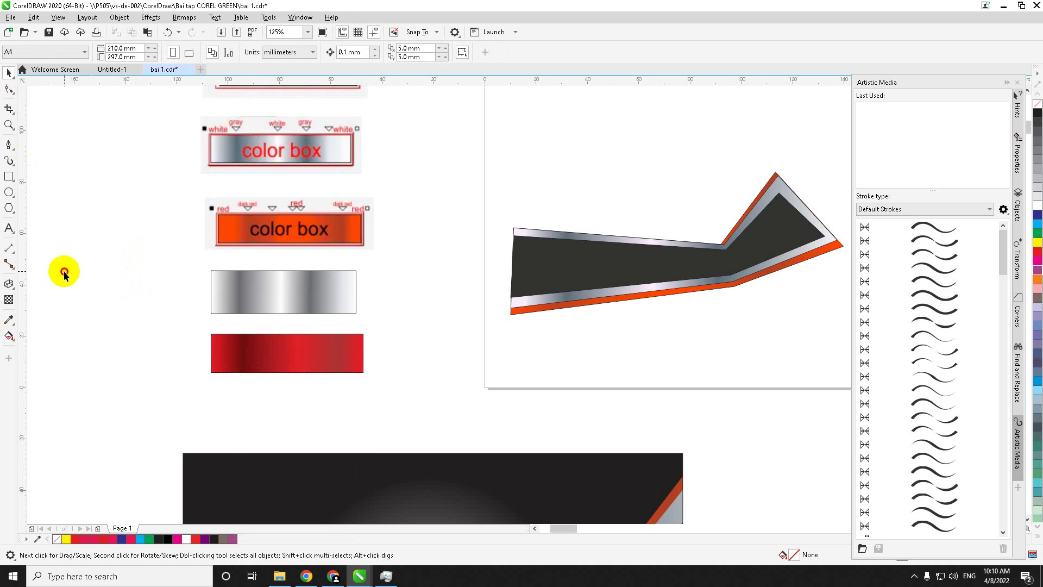
- Copy the red gradient fill from the sample rectangle onto the banner's magenta outer shape
{"action": "scroll", "coordinate": [163, 341], "scroll_direction": "down", "scroll_amount": 2}
{"action": "left_click", "coordinate": [521, 363]}
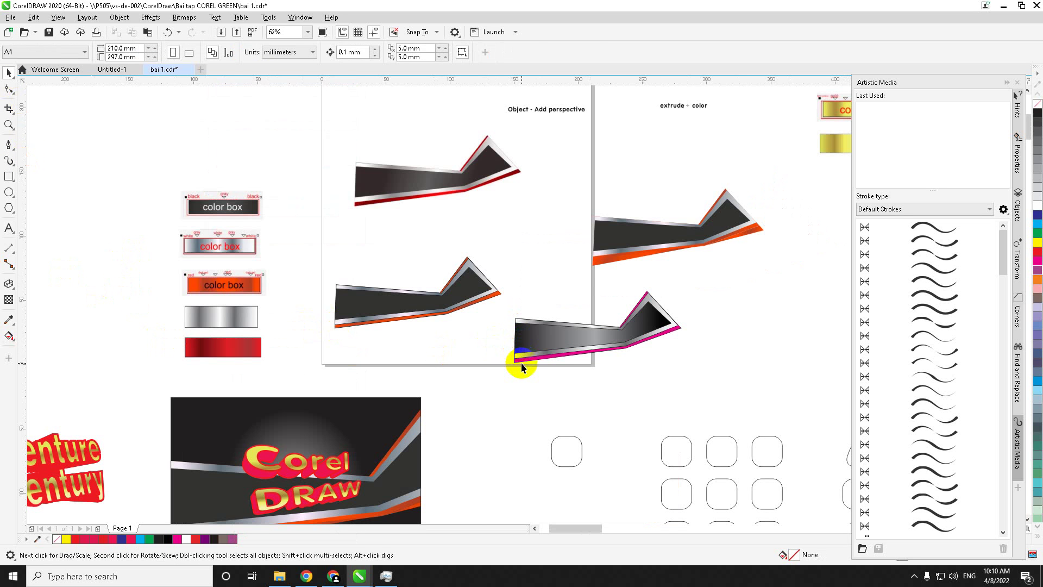
{"action": "left_click", "coordinate": [13, 337]}
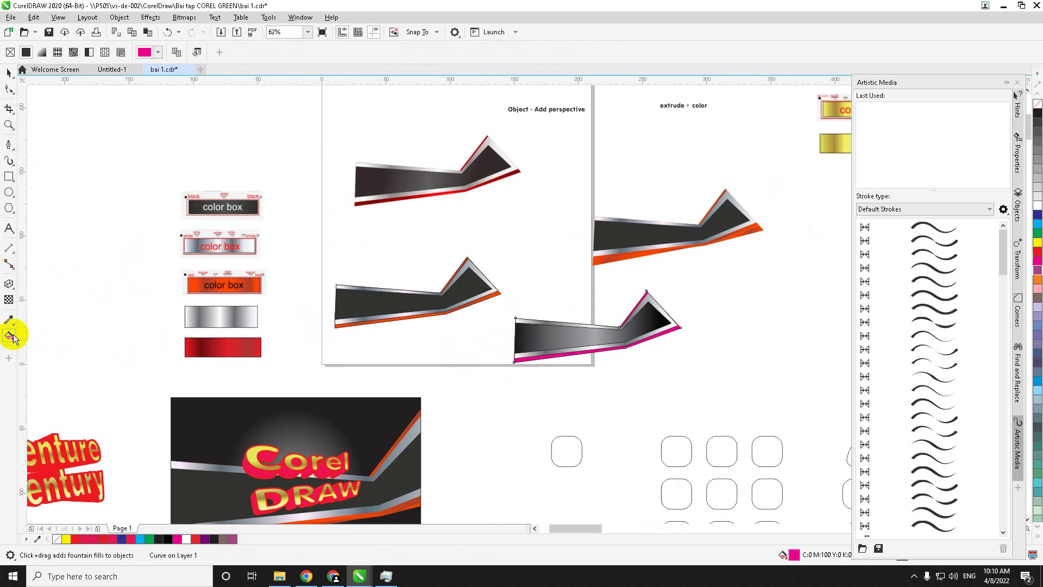
{"action": "left_click", "coordinate": [175, 53]}
{"action": "left_click", "coordinate": [220, 347]}
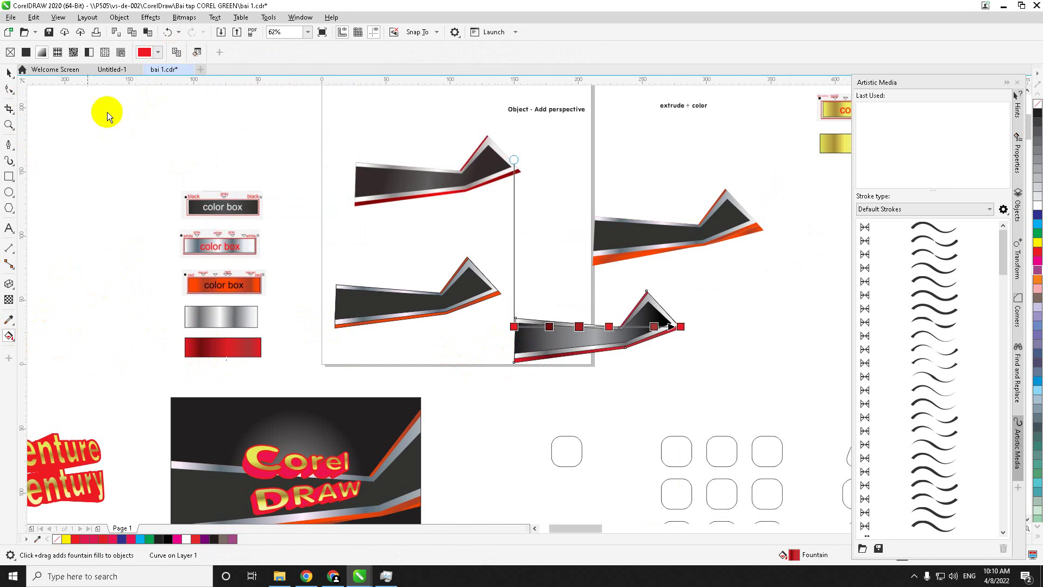
{"action": "left_click", "coordinate": [9, 72]}
- Draw a thin closed three-point wedge, about 87 by 13 mm, beneath the long left part of the banner's lower red edge
{"action": "scroll", "coordinate": [619, 350], "scroll_direction": "up", "scroll_amount": 5}
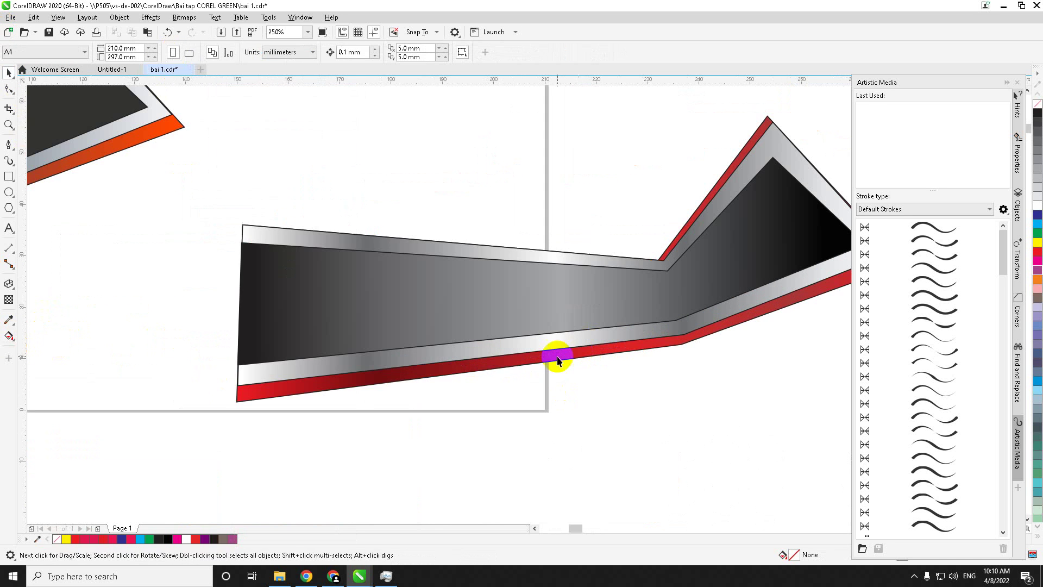
{"action": "left_click_drag", "start_coordinate": [368, 389], "coordinate": [319, 379]}
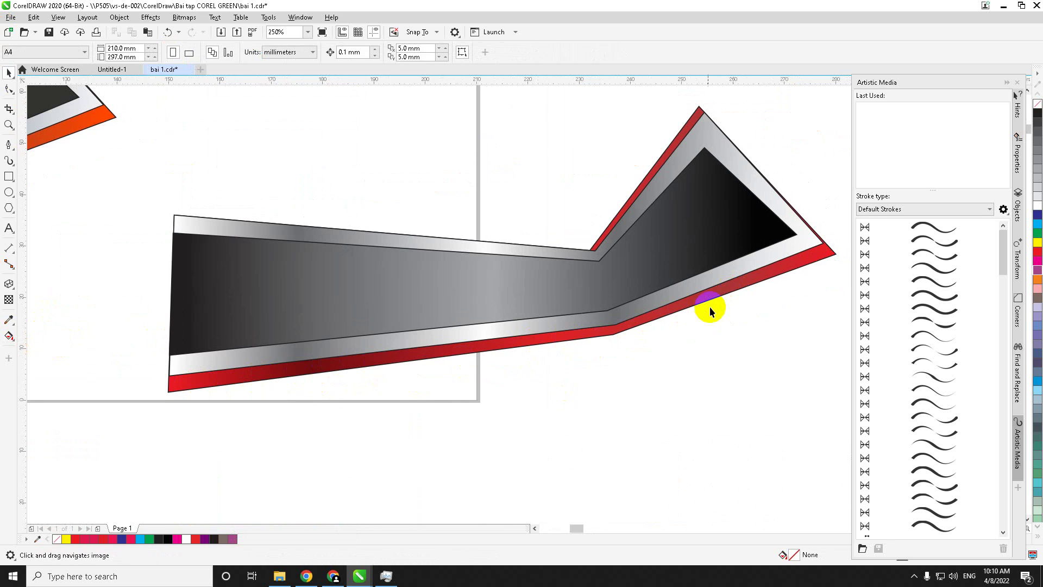
{"action": "scroll", "coordinate": [697, 314], "scroll_direction": "down", "scroll_amount": 5}
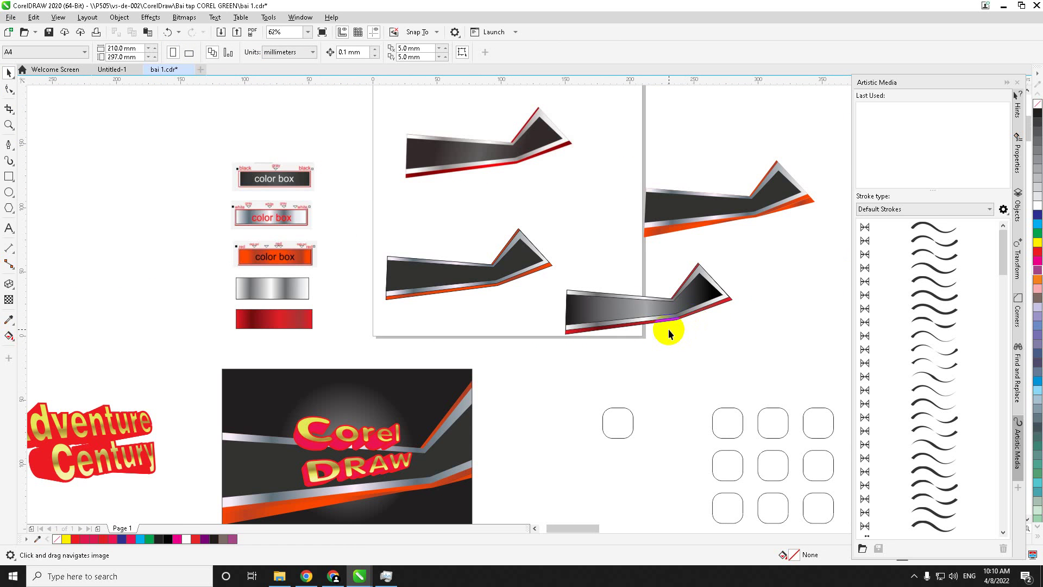
{"action": "left_click_drag", "start_coordinate": [668, 328], "coordinate": [417, 365]}
{"action": "scroll", "coordinate": [620, 327], "scroll_direction": "up", "scroll_amount": 1}
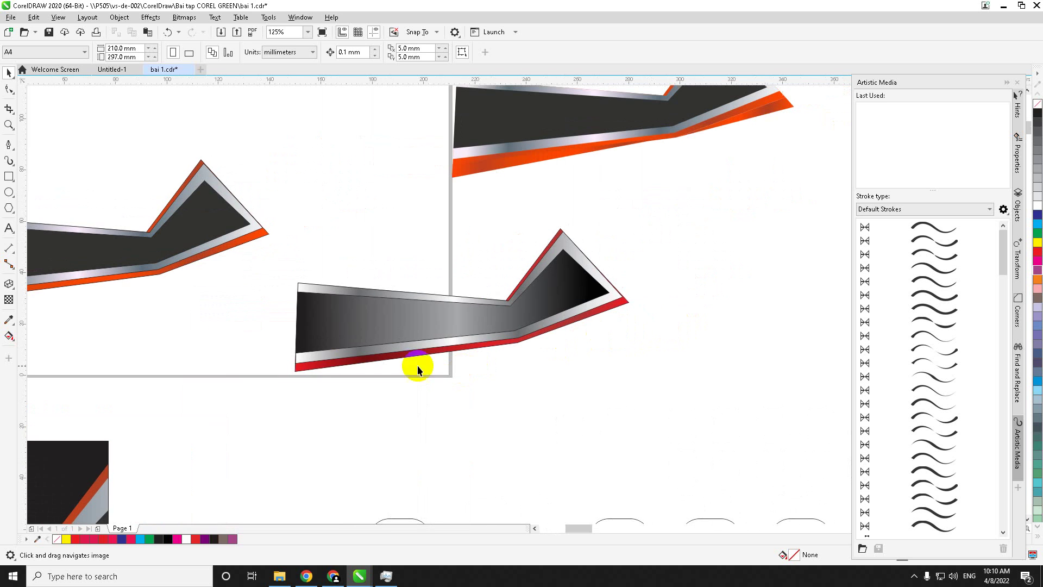
{"action": "left_click", "coordinate": [9, 144]}
{"action": "left_click", "coordinate": [295, 371]}
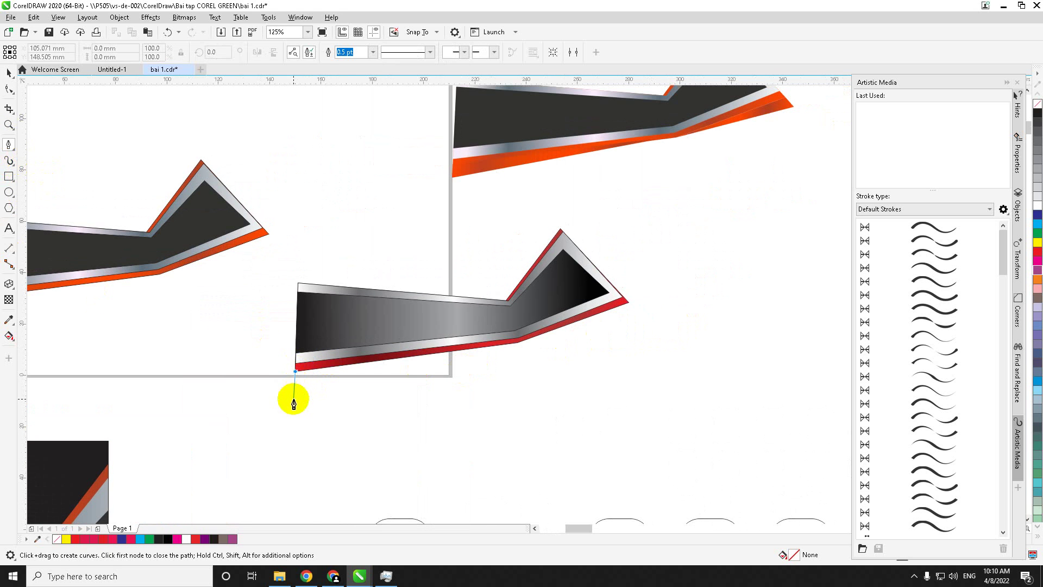
{"action": "scroll", "coordinate": [296, 386], "scroll_direction": "up", "scroll_amount": 2}
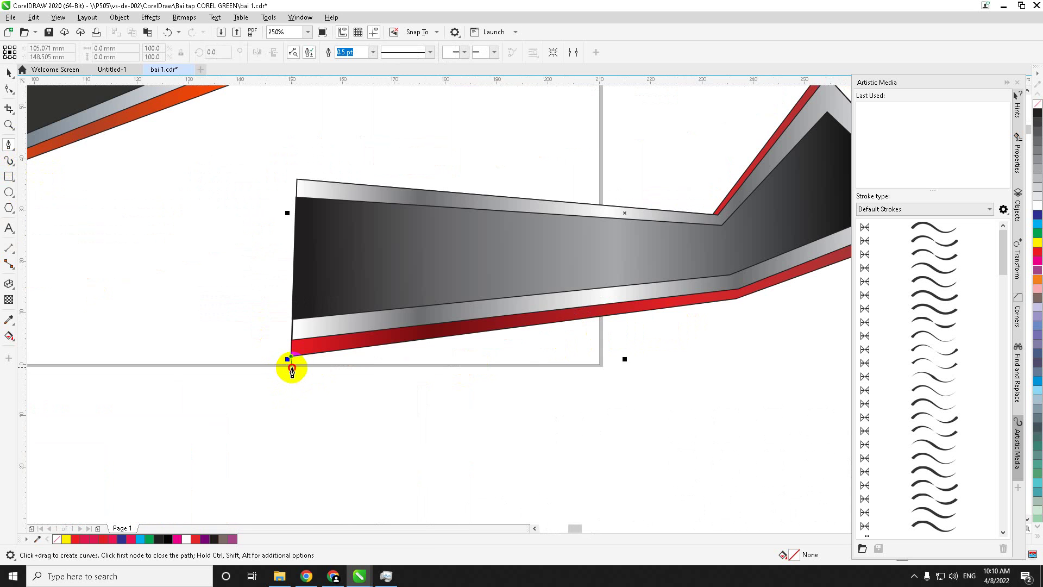
{"action": "left_click", "coordinate": [292, 368]}
{"action": "left_click_drag", "start_coordinate": [536, 364], "coordinate": [408, 380]}
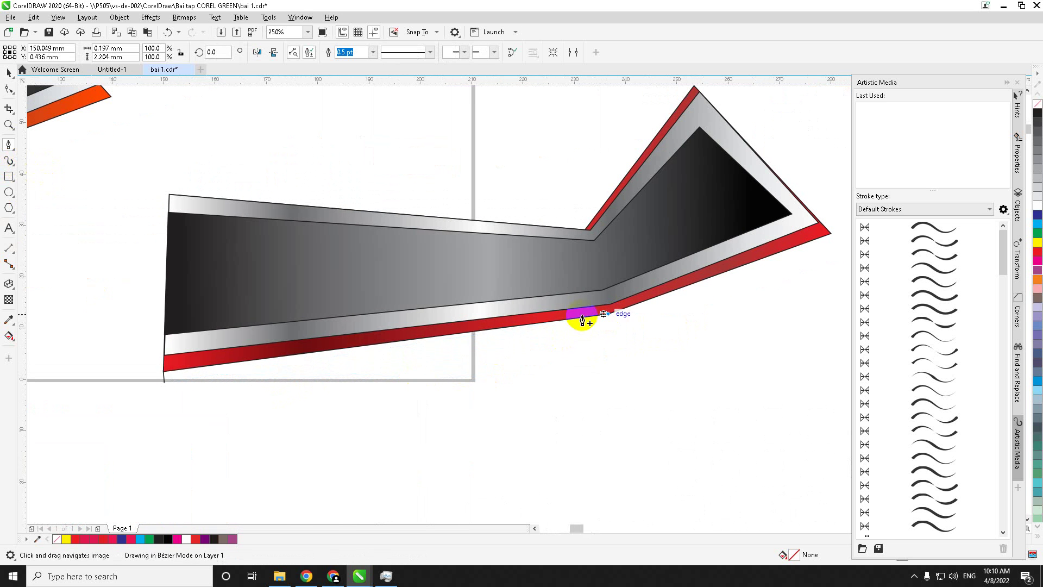
{"action": "left_click", "coordinate": [583, 318]}
{"action": "left_click", "coordinate": [169, 372]}
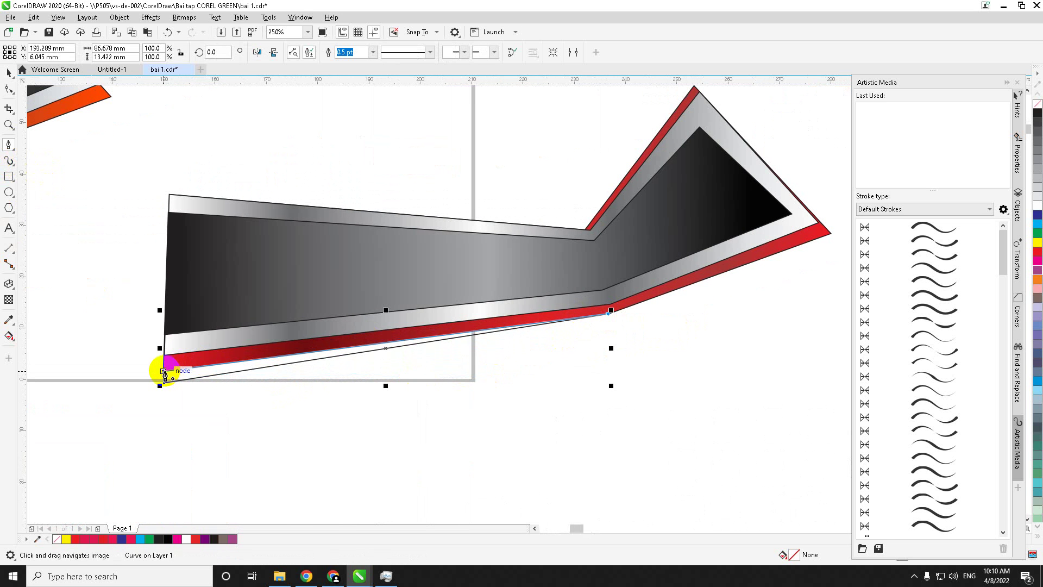
{"action": "left_click", "coordinate": [9, 72]}
{"action": "left_click", "coordinate": [242, 401]}
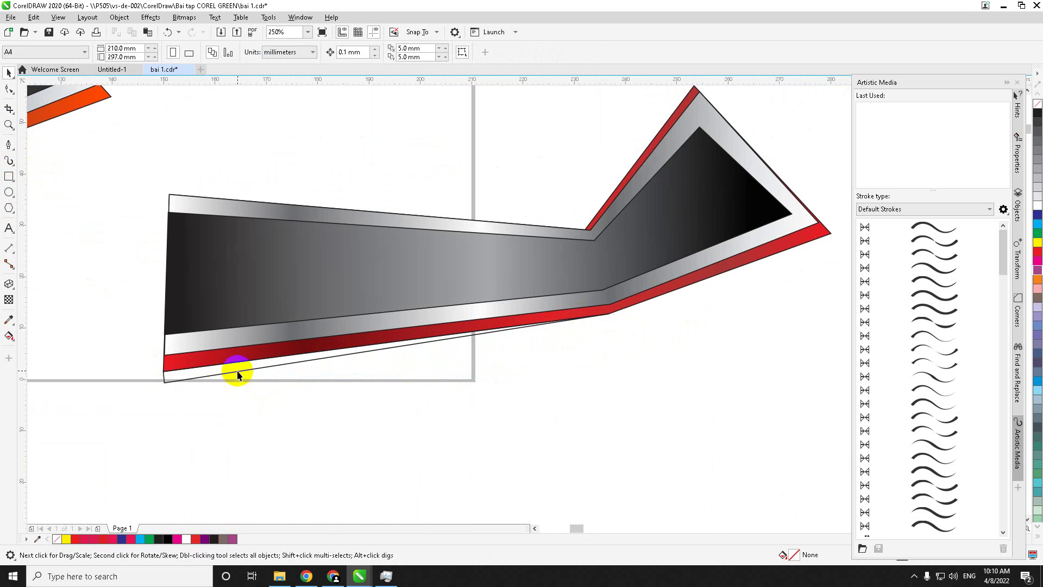
- Draw a second closed three-point wedge, about 44 by 16 mm, beneath the red edge from the bend to the banner's right tip
{"action": "left_click", "coordinate": [9, 144]}
{"action": "scroll", "coordinate": [492, 354], "scroll_direction": "right", "scroll_amount": 2}
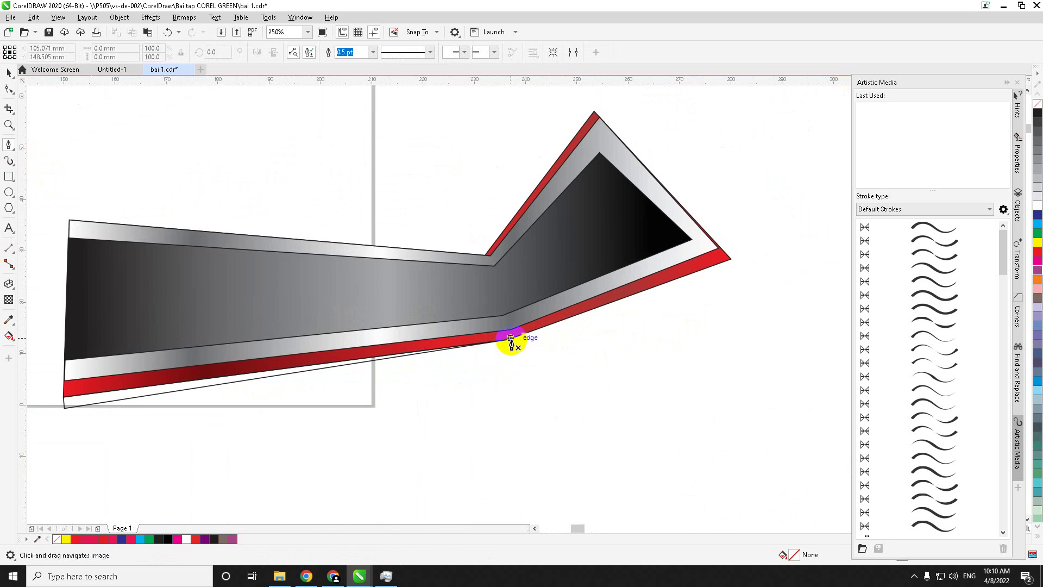
{"action": "left_click", "coordinate": [509, 339]}
{"action": "key", "text": "ctrl+z"}
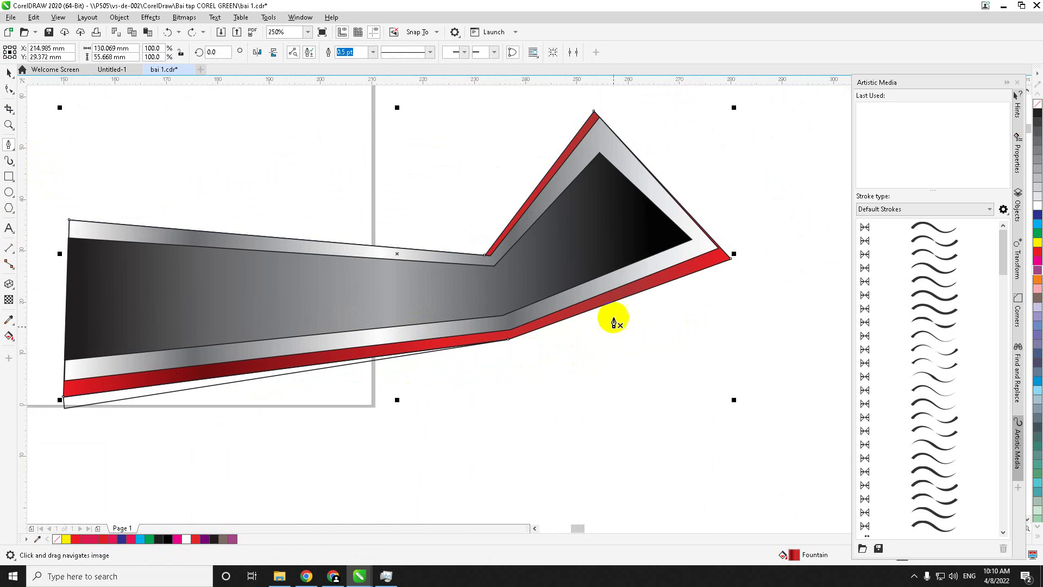
{"action": "left_click", "coordinate": [733, 269]}
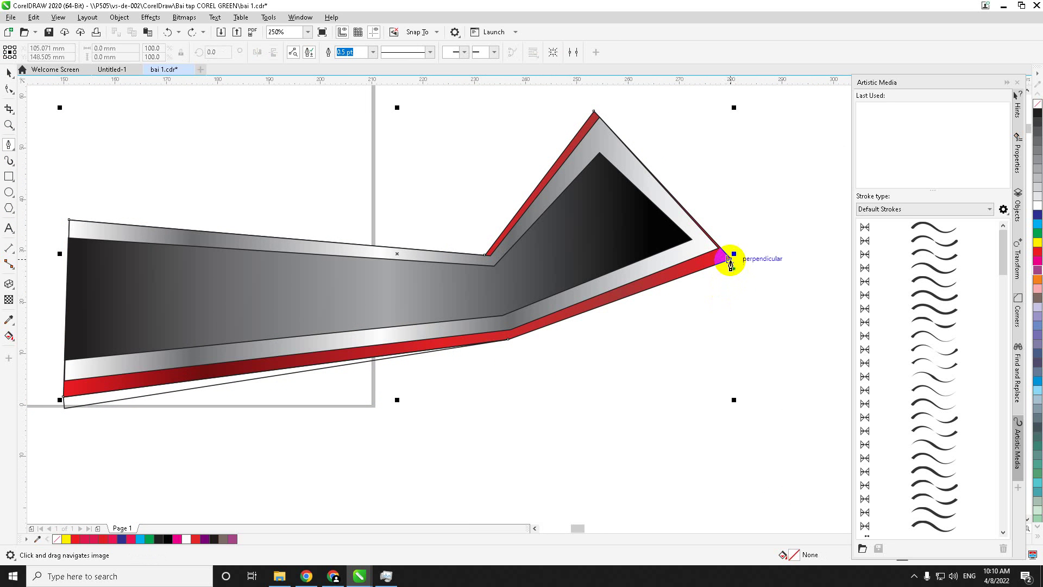
{"action": "left_click", "coordinate": [508, 340]}
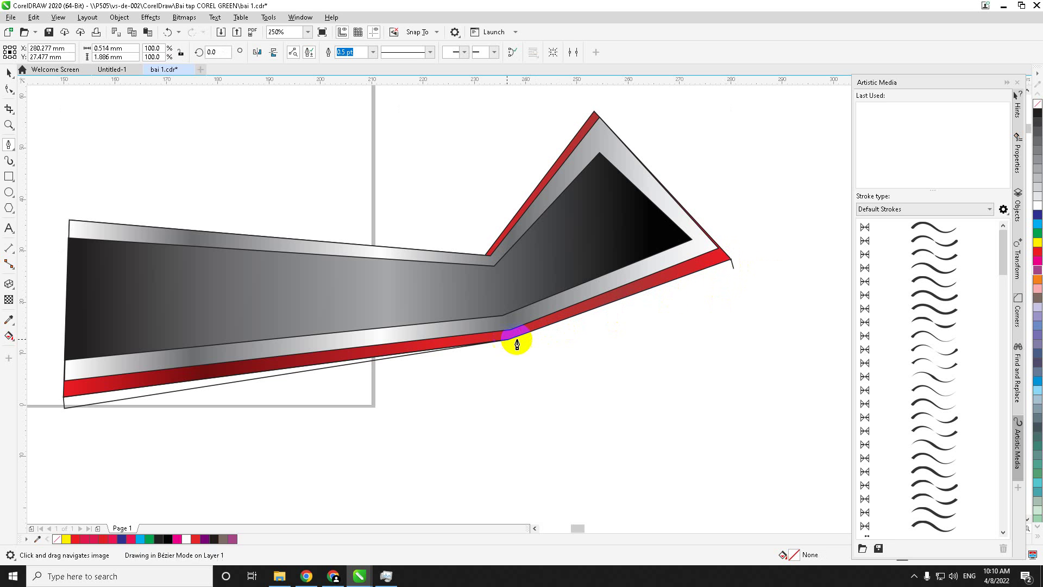
{"action": "left_click", "coordinate": [731, 269]}
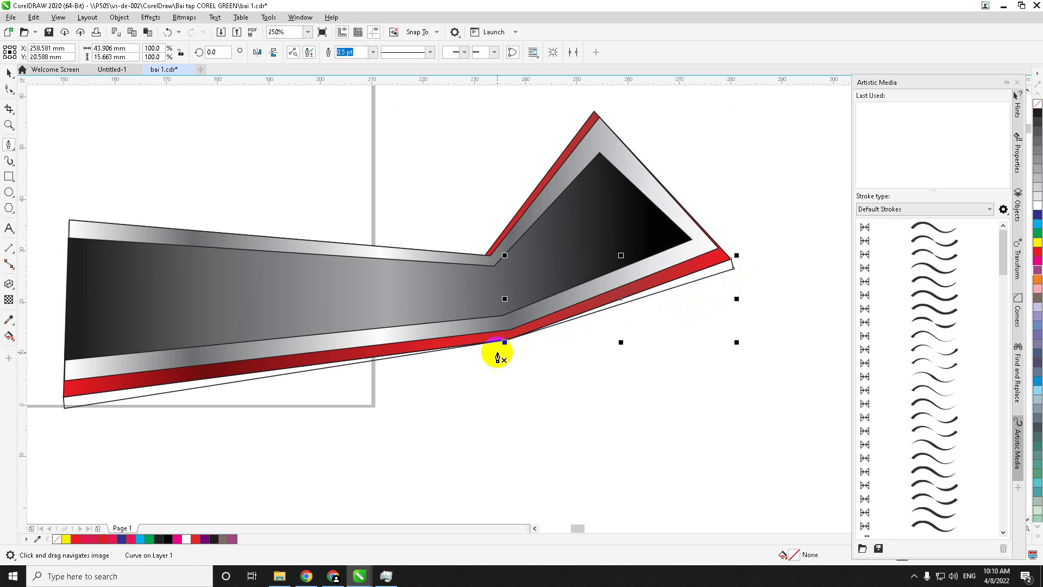
- Reshape the right wedge by moving its outer lower node outward in line with the banner's slanted right edge
{"action": "left_click", "coordinate": [9, 89]}
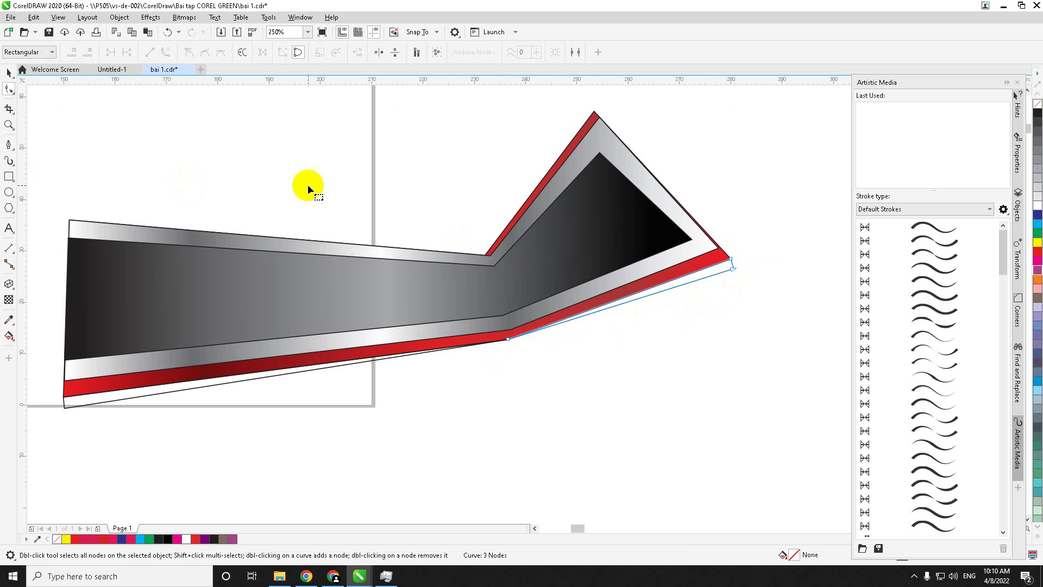
{"action": "left_click_drag", "start_coordinate": [734, 259], "coordinate": [664, 288]}
{"action": "scroll", "coordinate": [663, 289], "scroll_direction": "up", "scroll_amount": 2}
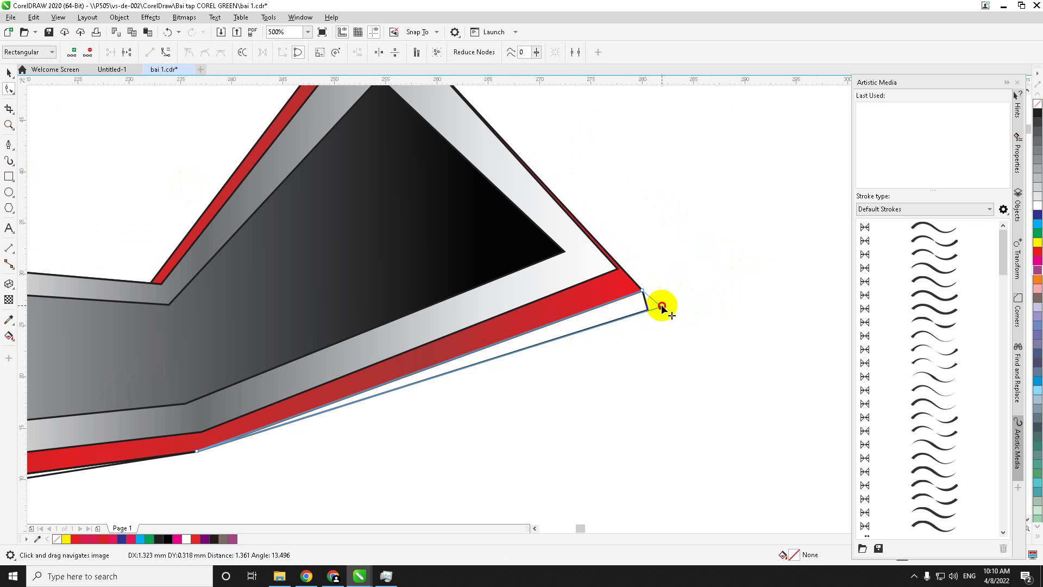
{"action": "scroll", "coordinate": [651, 306], "scroll_direction": "down", "scroll_amount": 2}
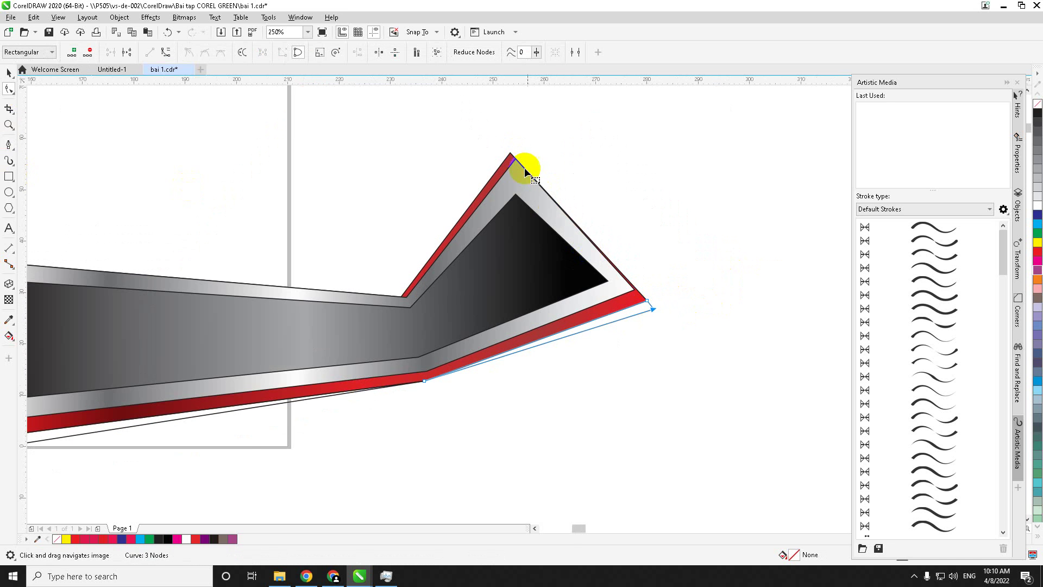
- Move the silver shape's right corner node onto the banner's outer slanted edge to cover the thin red sliver
{"action": "scroll", "coordinate": [640, 295], "scroll_direction": "up", "scroll_amount": 2}
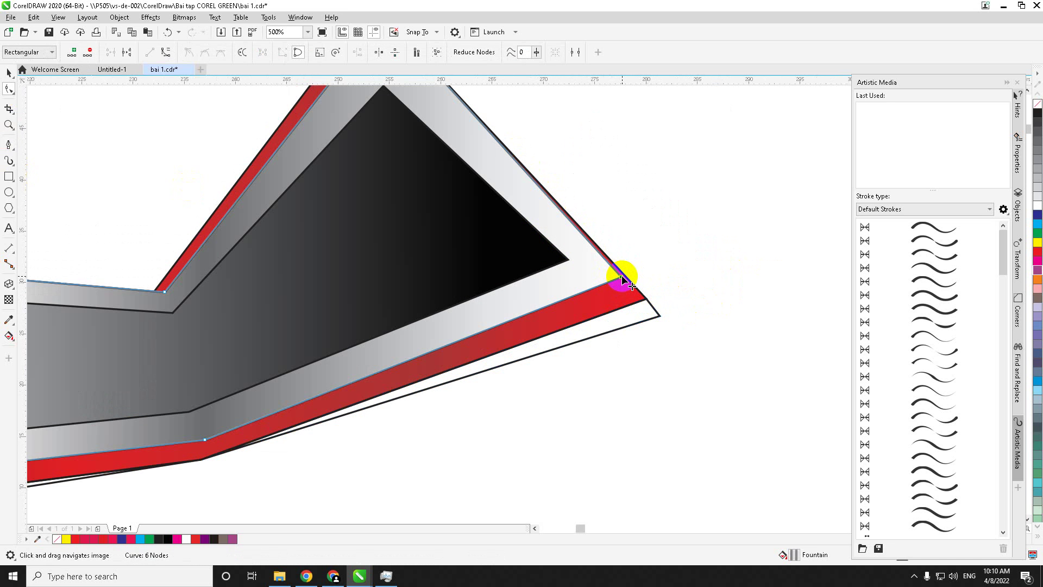
{"action": "left_click_drag", "start_coordinate": [621, 275], "coordinate": [678, 325]}
{"action": "scroll", "coordinate": [668, 331], "scroll_direction": "up", "scroll_amount": 3}
{"action": "left_click", "coordinate": [660, 339]}
{"action": "scroll", "coordinate": [652, 359], "scroll_direction": "down", "scroll_amount": 2}
{"action": "scroll", "coordinate": [629, 363], "scroll_direction": "down", "scroll_amount": 3}
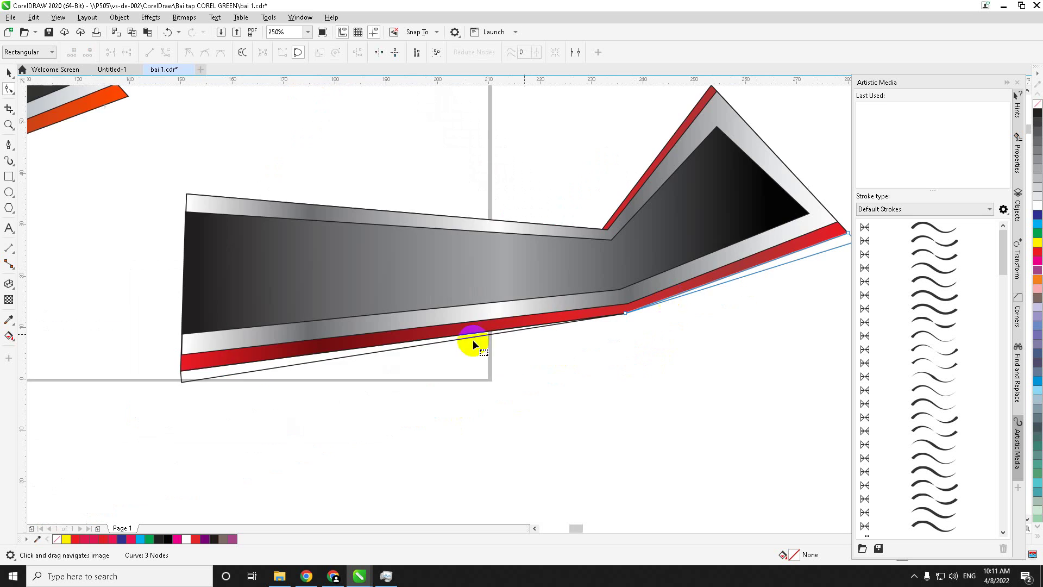
- Align the left corner nodes of the left wedge and the black center shape with the banner's left edge
{"action": "scroll", "coordinate": [191, 360], "scroll_direction": "up", "scroll_amount": 2}
{"action": "scroll", "coordinate": [157, 399], "scroll_direction": "up", "scroll_amount": 1}
{"action": "left_click_drag", "start_coordinate": [148, 423], "coordinate": [215, 376]}
{"action": "scroll", "coordinate": [214, 376], "scroll_direction": "down", "scroll_amount": 2}
{"action": "scroll", "coordinate": [215, 375], "scroll_direction": "down", "scroll_amount": 1}
{"action": "scroll", "coordinate": [221, 211], "scroll_direction": "up", "scroll_amount": 4}
{"action": "left_click", "coordinate": [223, 205]}
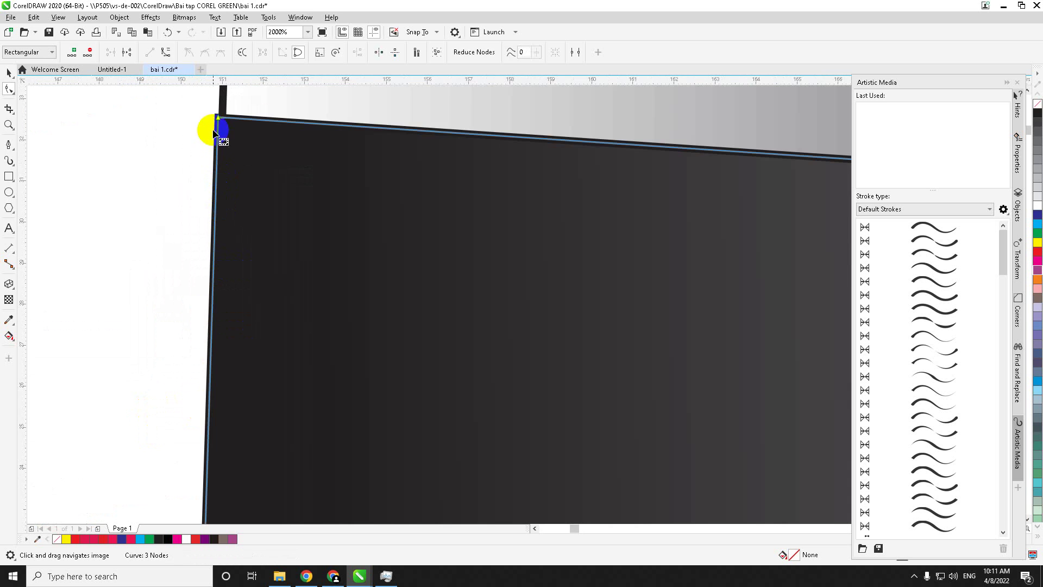
{"action": "left_click_drag", "start_coordinate": [216, 116], "coordinate": [214, 166]}
{"action": "scroll", "coordinate": [223, 170], "scroll_direction": "down", "scroll_amount": 4}
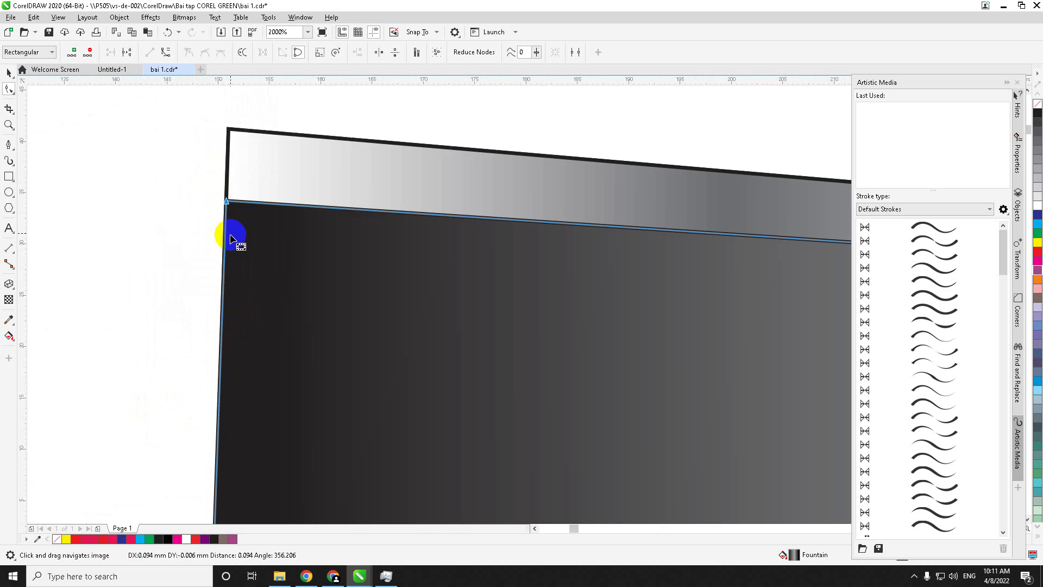
{"action": "scroll", "coordinate": [243, 325], "scroll_direction": "up", "scroll_amount": 2}
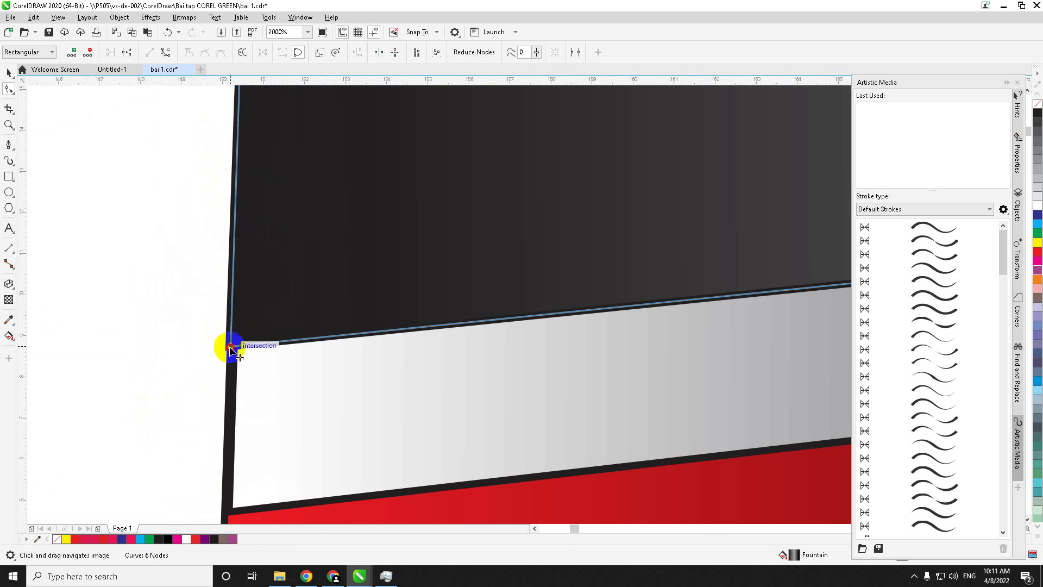
{"action": "scroll", "coordinate": [234, 350], "scroll_direction": "down", "scroll_amount": 2}
{"action": "scroll", "coordinate": [233, 353], "scroll_direction": "down", "scroll_amount": 8}
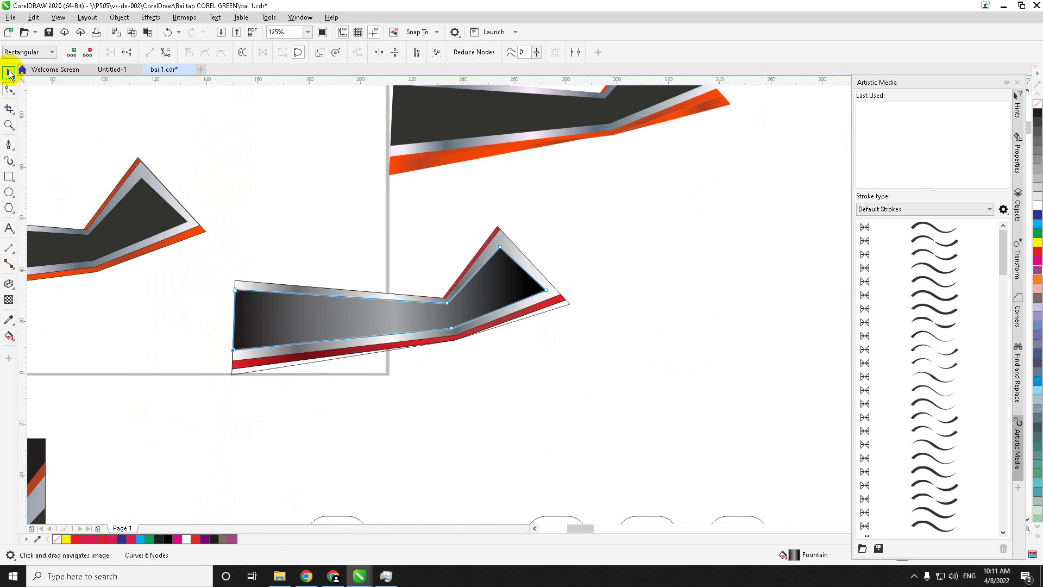
- Apply a black-to-white linear gradient along the left wedge and add color nodes at 20% and near the white end
{"action": "left_click", "coordinate": [9, 71]}
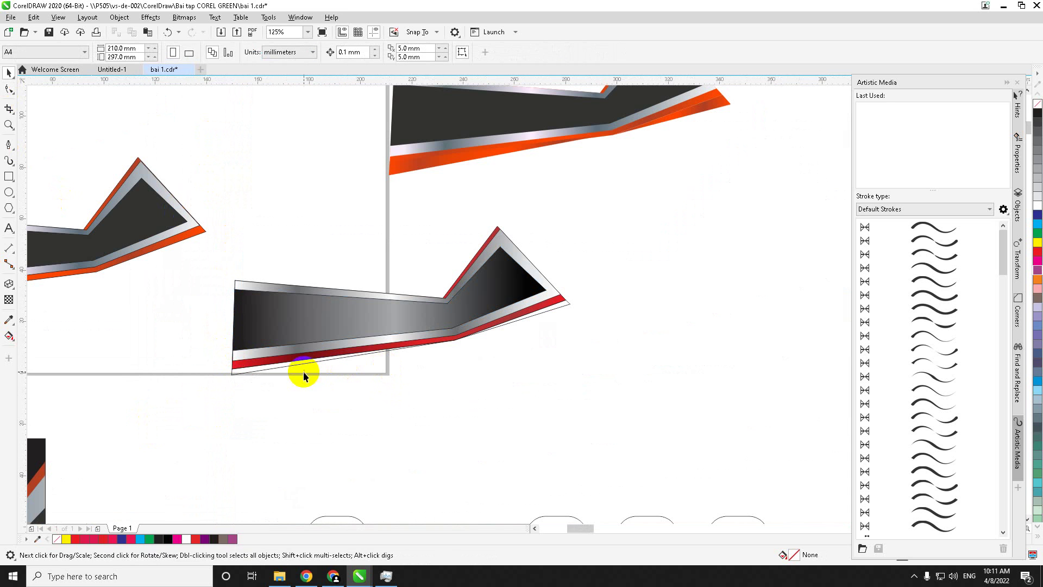
{"action": "left_click", "coordinate": [287, 365]}
{"action": "left_click", "coordinate": [8, 336]}
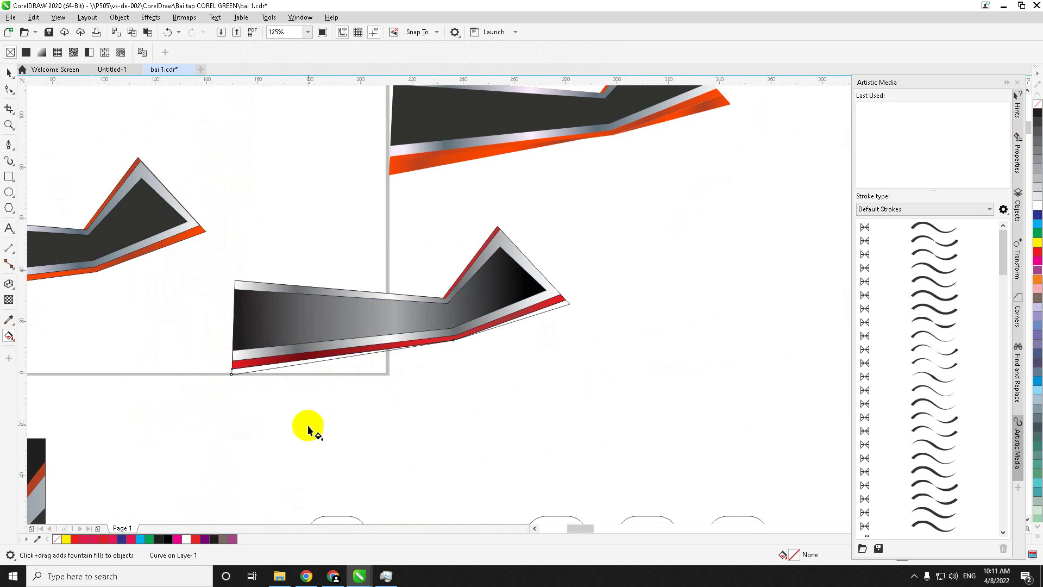
{"action": "scroll", "coordinate": [249, 375], "scroll_direction": "up", "scroll_amount": 3}
{"action": "scroll", "coordinate": [146, 295], "scroll_direction": "down", "scroll_amount": 1}
{"action": "left_click_drag", "start_coordinate": [113, 288], "coordinate": [443, 249]}
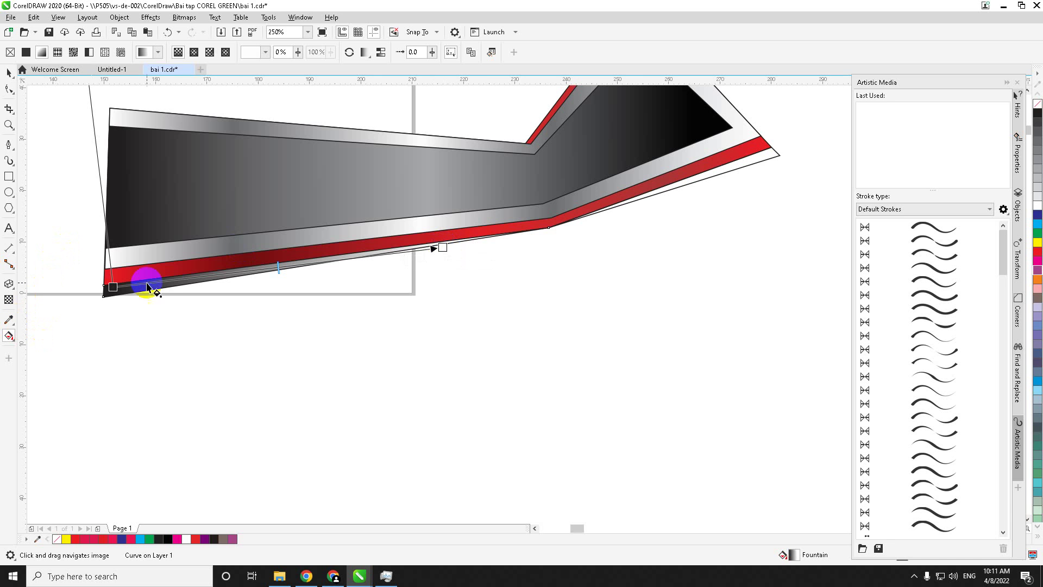
{"action": "double_click", "coordinate": [179, 279]}
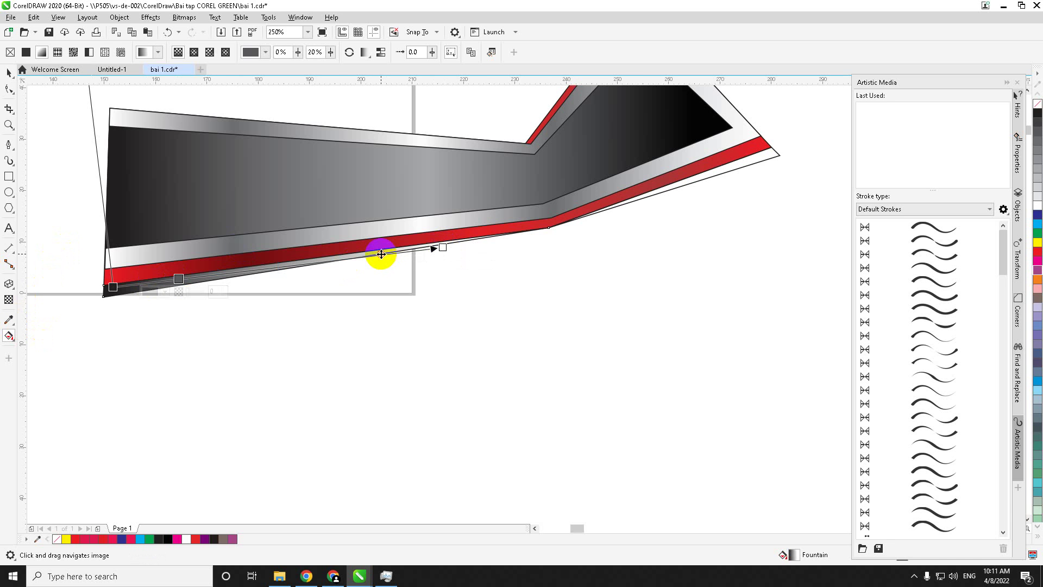
{"action": "double_click", "coordinate": [381, 255]}
- Recolor the starting node of the left wedge's gradient dark red, C21 M100 Y100 K19
{"action": "left_click", "coordinate": [113, 287]}
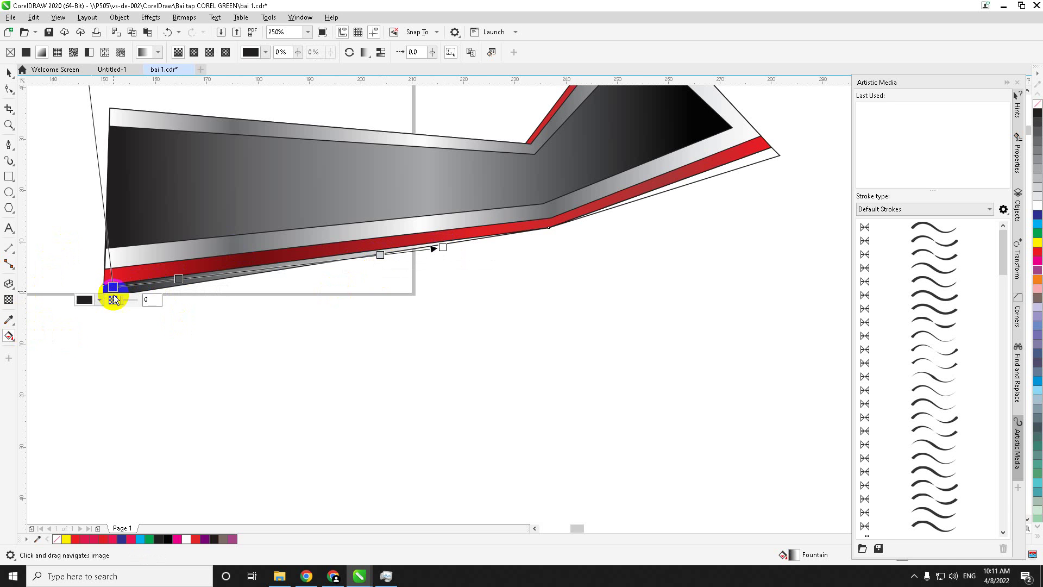
{"action": "left_click", "coordinate": [101, 301]}
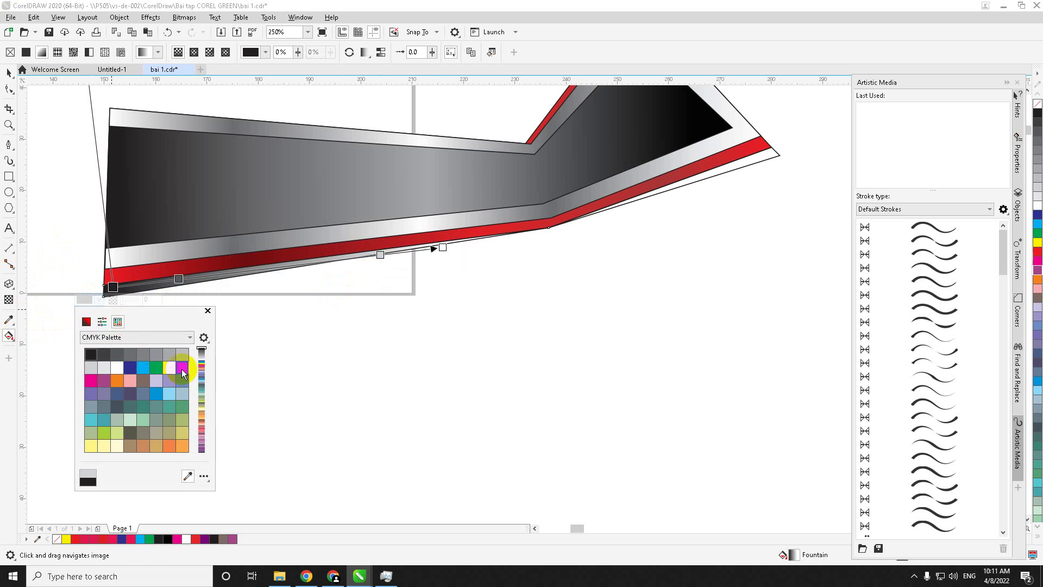
{"action": "left_click", "coordinate": [103, 322]}
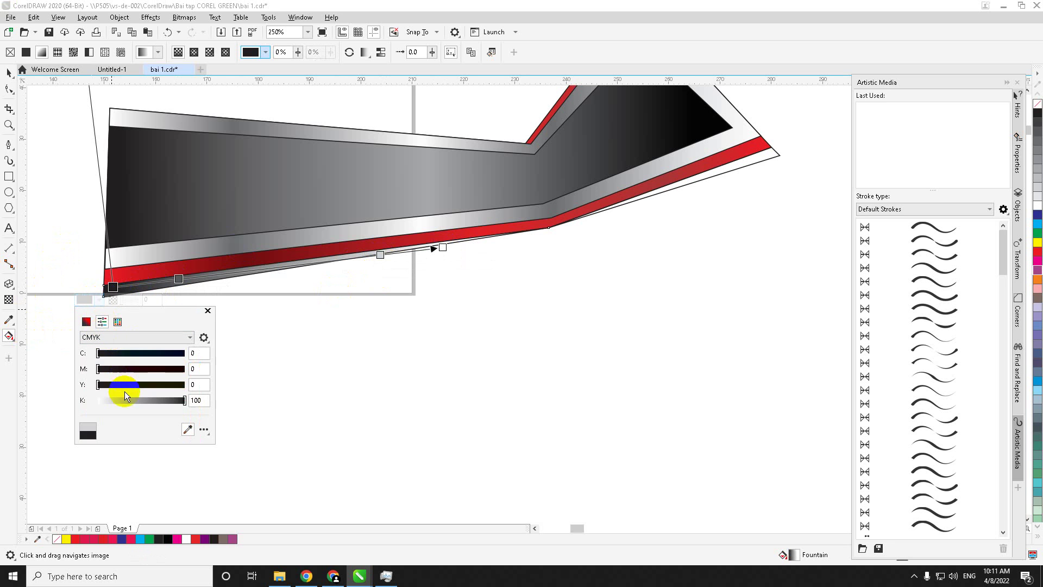
{"action": "left_click", "coordinate": [118, 322]}
{"action": "left_click", "coordinate": [85, 321]}
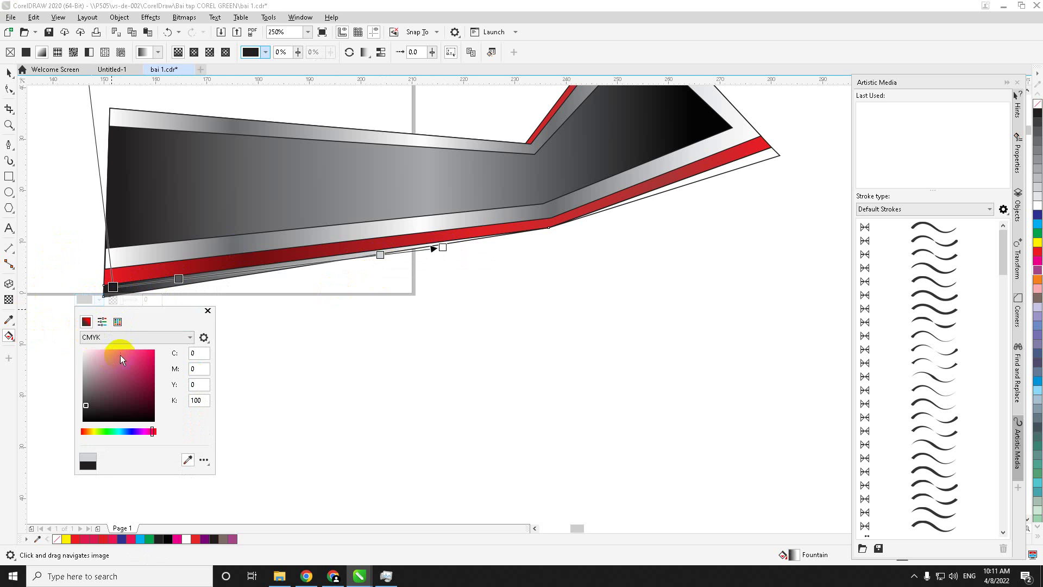
{"action": "left_click_drag", "start_coordinate": [148, 428], "coordinate": [83, 412]}
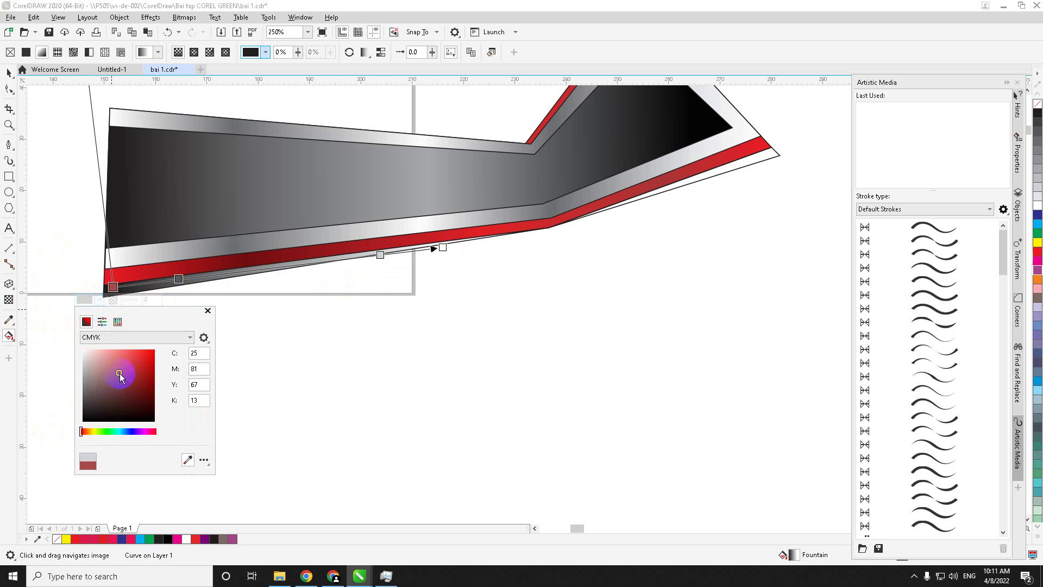
{"action": "left_click_drag", "start_coordinate": [120, 373], "coordinate": [142, 375]}
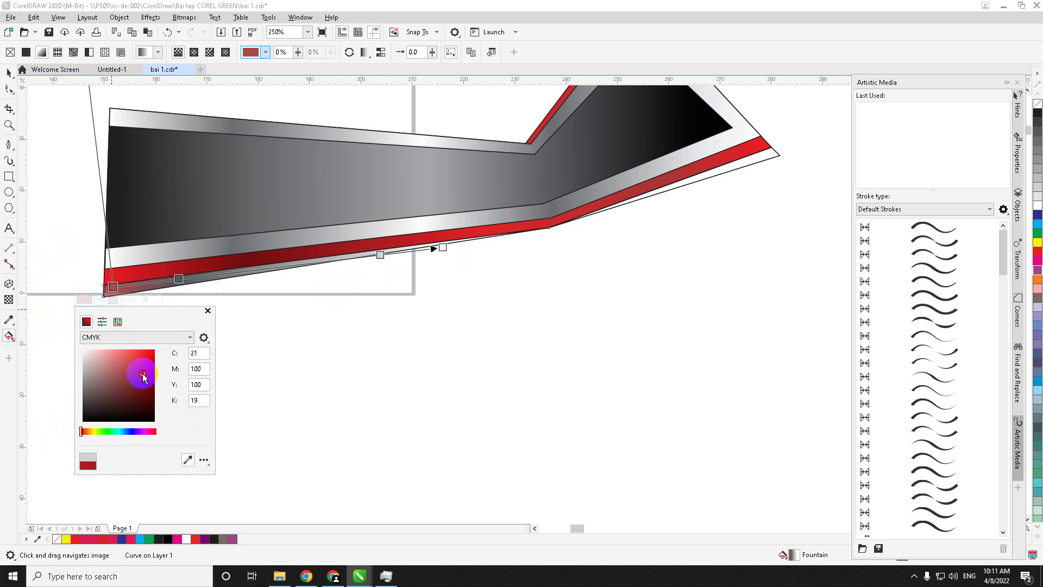
- Recolor the 20% node of the left wedge's gradient to a very dark, nearly black maroon
{"action": "left_click", "coordinate": [176, 279]}
{"action": "double_click", "coordinate": [175, 279]}
{"action": "left_click", "coordinate": [165, 292]}
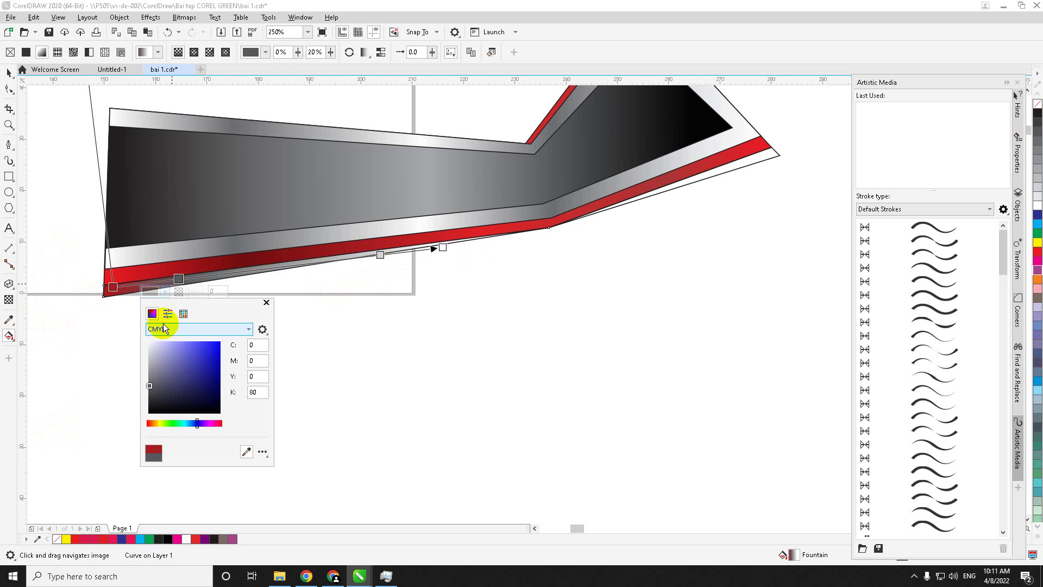
{"action": "left_click_drag", "start_coordinate": [196, 424], "coordinate": [135, 422]}
{"action": "left_click", "coordinate": [180, 372]}
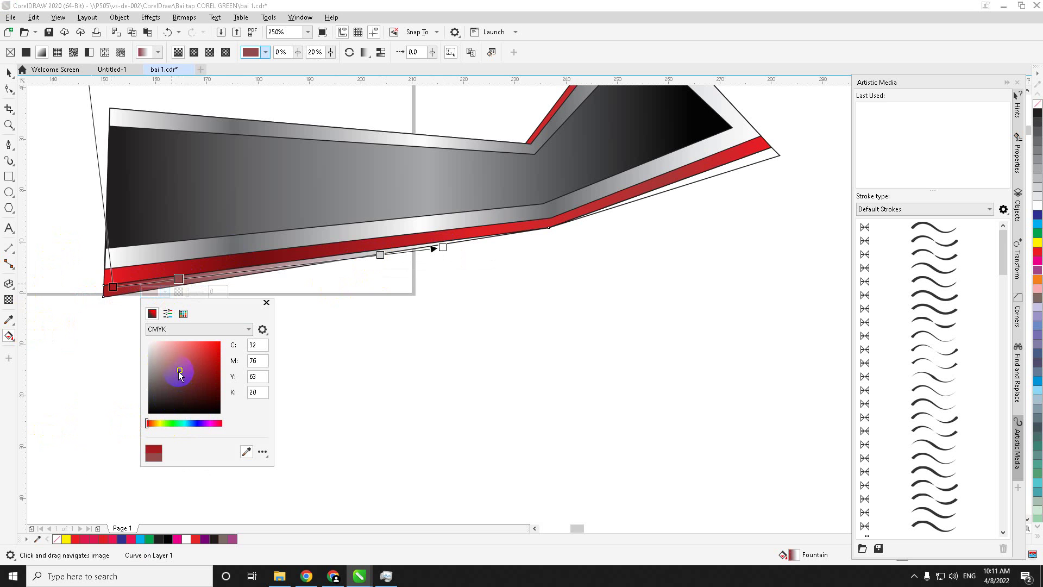
- Recolor the 81% node of the left wedge's gradient to bright red
{"action": "left_click", "coordinate": [380, 254]}
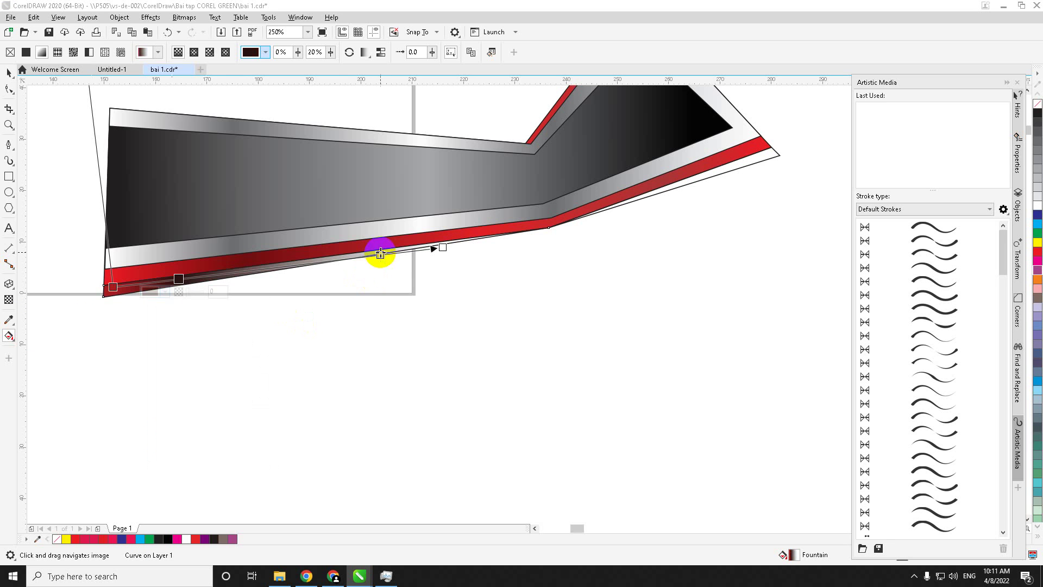
{"action": "left_click", "coordinate": [367, 268]}
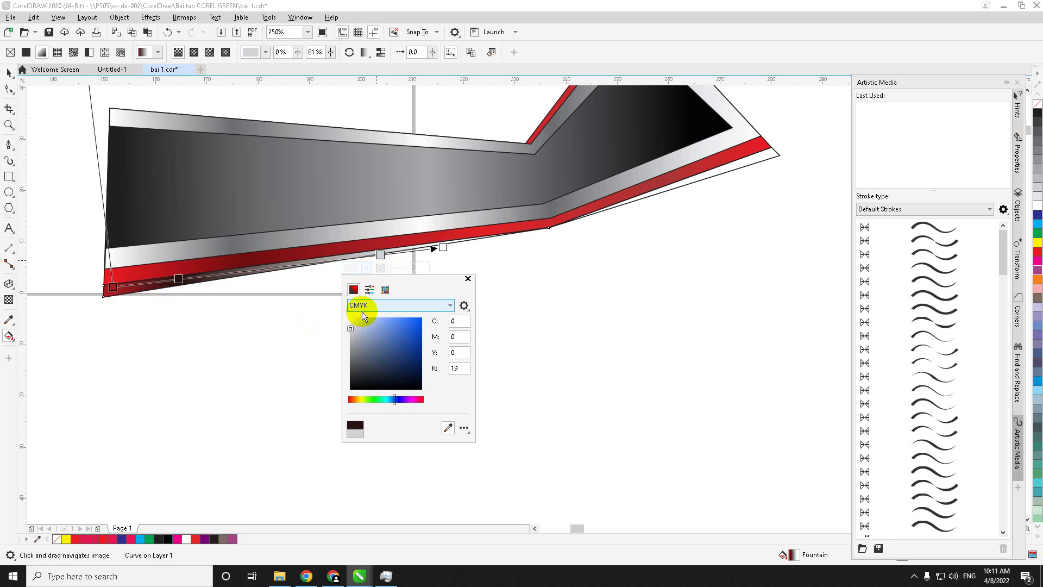
{"action": "left_click_drag", "start_coordinate": [394, 405], "coordinate": [348, 401]}
{"action": "left_click", "coordinate": [396, 342]}
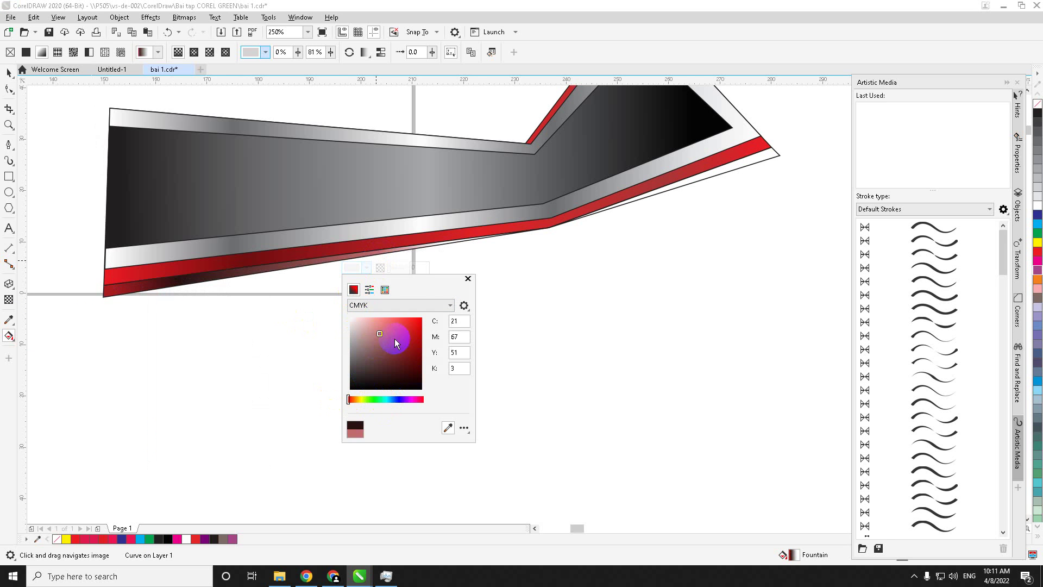
{"action": "left_click", "coordinate": [411, 354]}
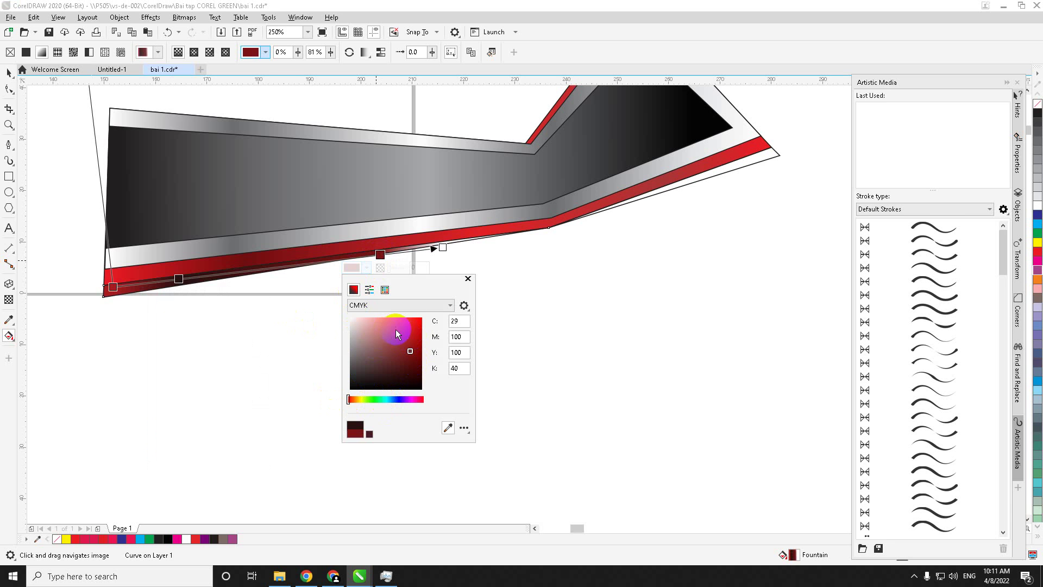
- Recolor the end node of the left wedge's gradient red, C14 M98 Y97 K4, and deselect the wedge
{"action": "left_click", "coordinate": [442, 247]}
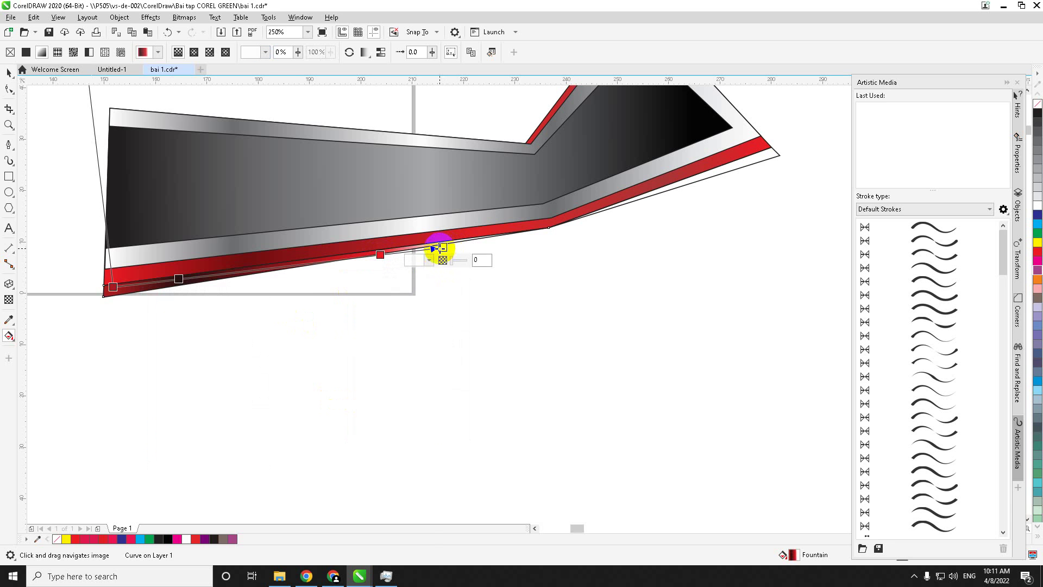
{"action": "left_click", "coordinate": [428, 259]}
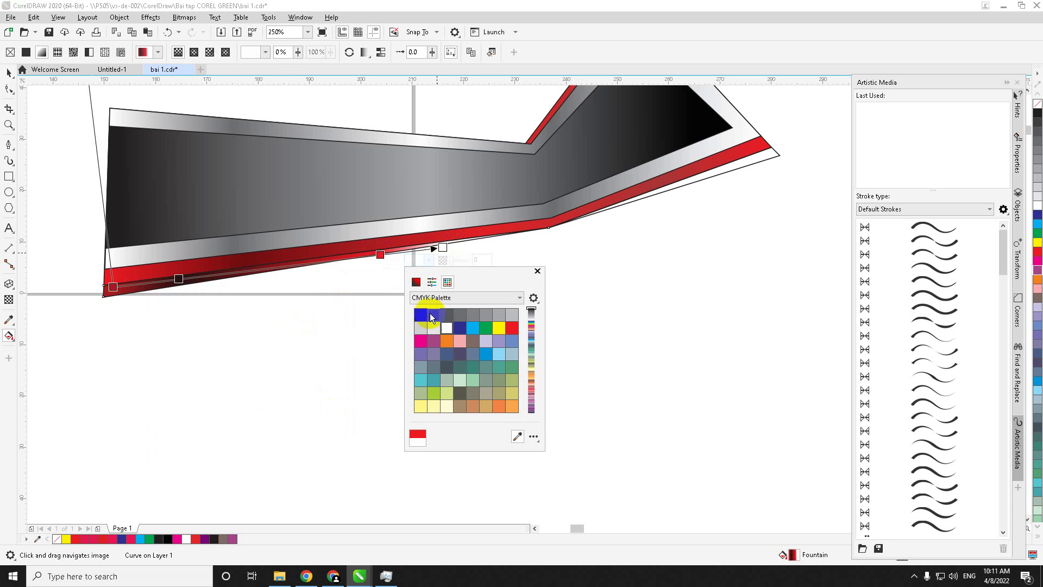
{"action": "left_click", "coordinate": [416, 282]}
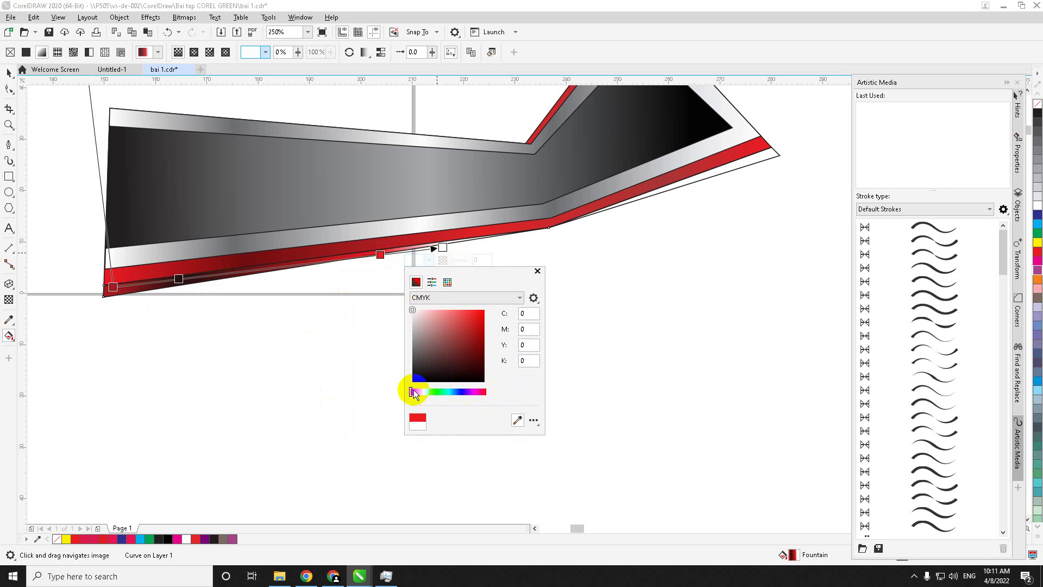
{"action": "left_click", "coordinate": [463, 324]}
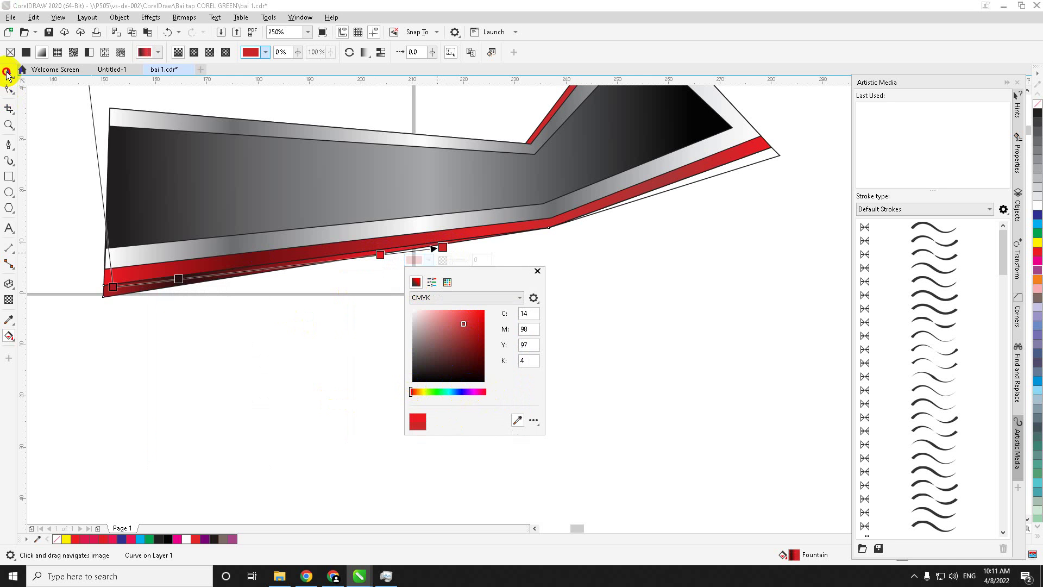
{"action": "left_click", "coordinate": [210, 326]}
{"action": "left_click", "coordinate": [8, 72]}
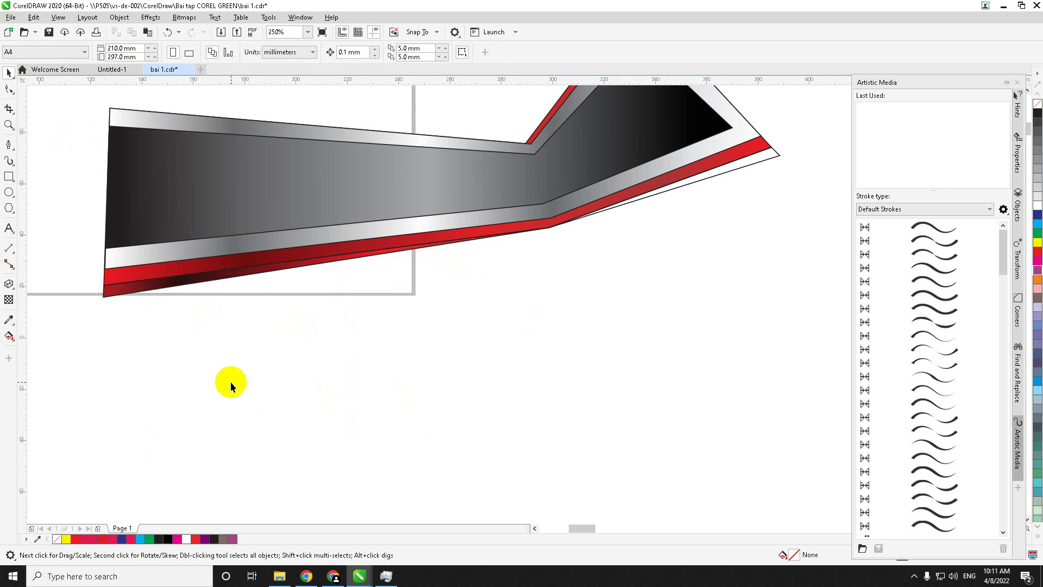
- Copy the left wedge's red gradient fill onto the unfilled right wedge beneath the banner's red edge
{"action": "scroll", "coordinate": [231, 383], "scroll_direction": "down", "scroll_amount": 1}
{"action": "left_click_drag", "start_coordinate": [413, 269], "coordinate": [353, 307]}
{"action": "left_click_drag", "start_coordinate": [430, 153], "coordinate": [384, 244]}
{"action": "scroll", "coordinate": [383, 242], "scroll_direction": "up", "scroll_amount": 1}
{"action": "scroll", "coordinate": [396, 246], "scroll_direction": "down", "scroll_amount": 1}
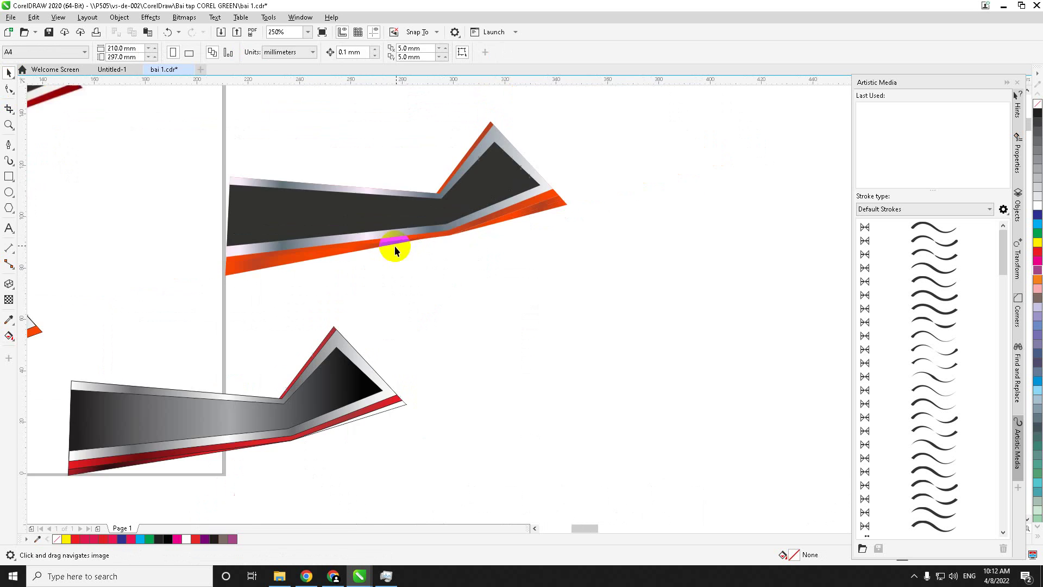
{"action": "left_click_drag", "start_coordinate": [252, 439], "coordinate": [345, 283]}
{"action": "scroll", "coordinate": [252, 324], "scroll_direction": "up", "scroll_amount": 1}
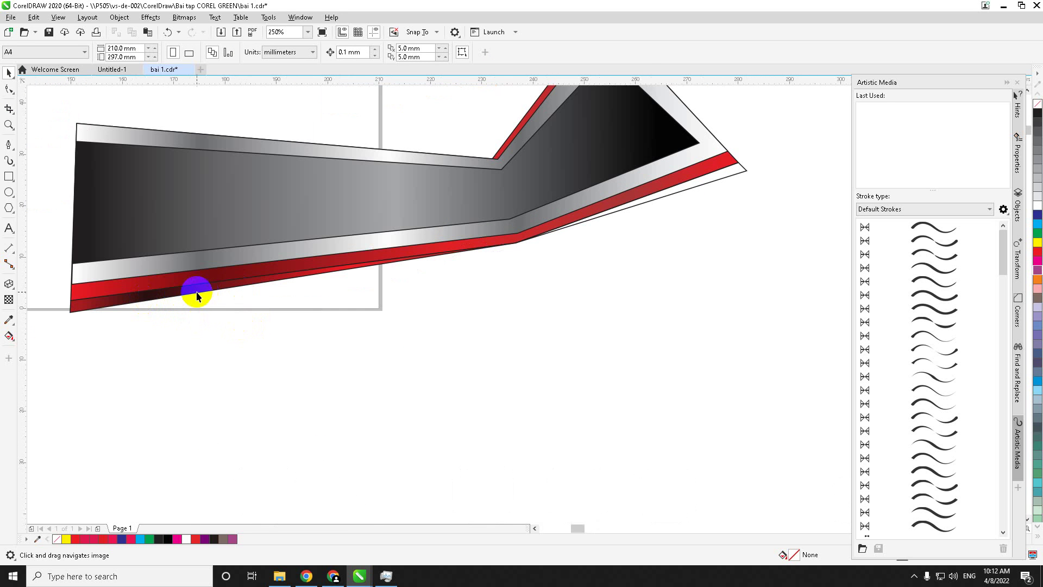
{"action": "left_click", "coordinate": [582, 226]}
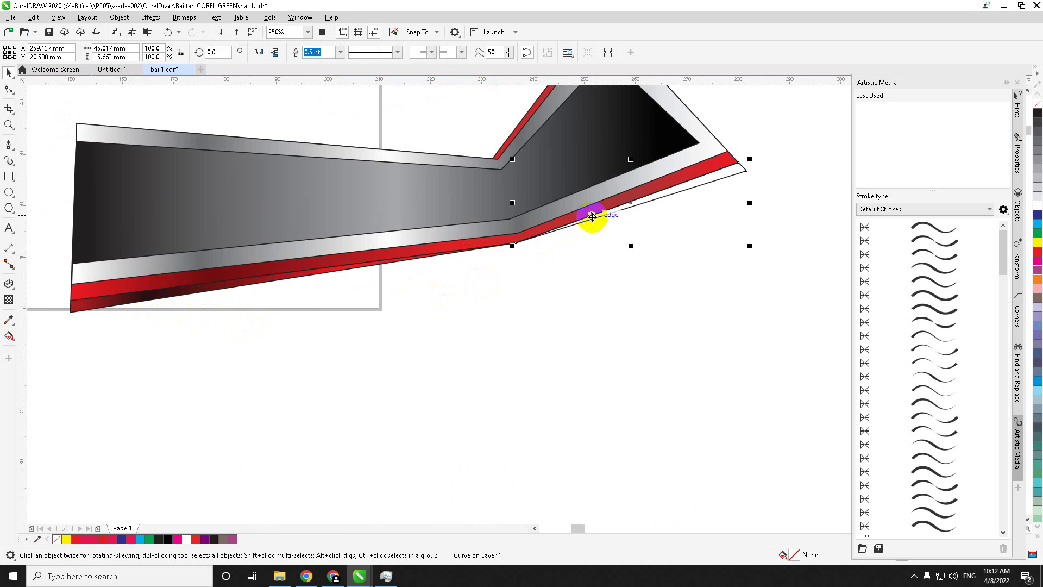
{"action": "left_click", "coordinate": [9, 335]}
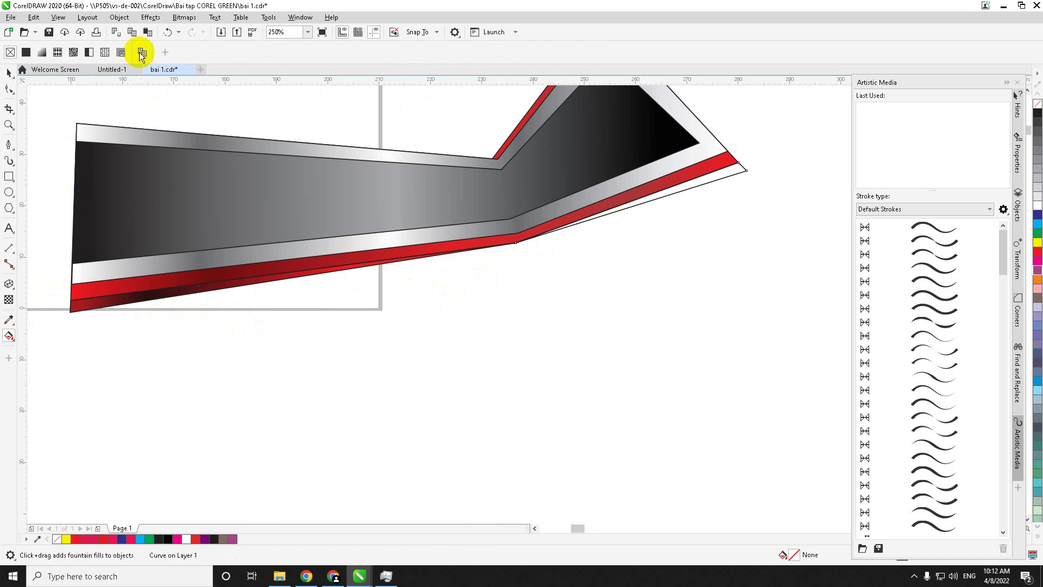
{"action": "left_click", "coordinate": [104, 296]}
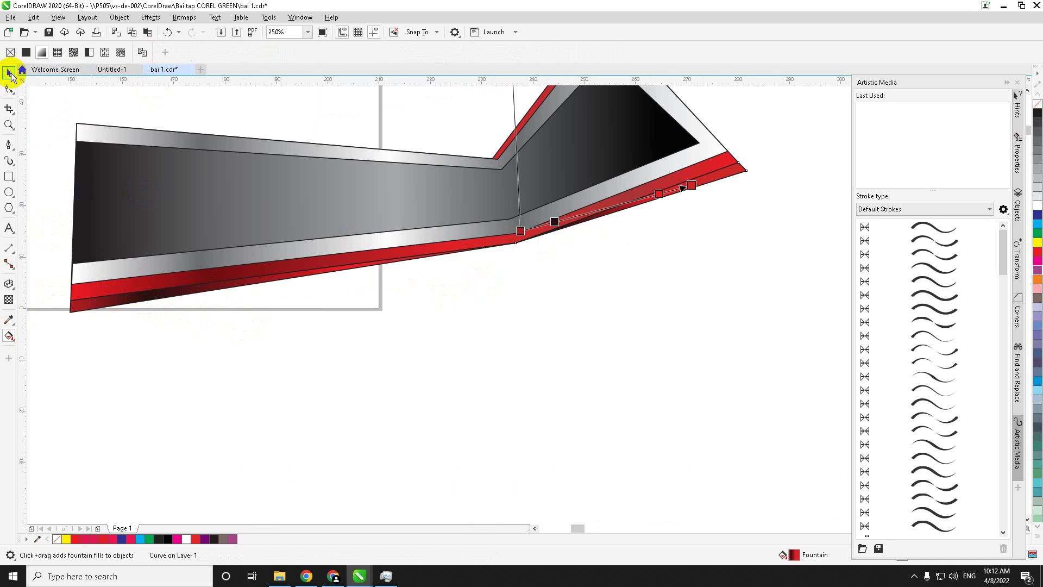
{"action": "left_click", "coordinate": [10, 73]}
{"action": "left_click", "coordinate": [259, 328]}
{"action": "left_click_drag", "start_coordinate": [568, 297], "coordinate": [547, 314]}
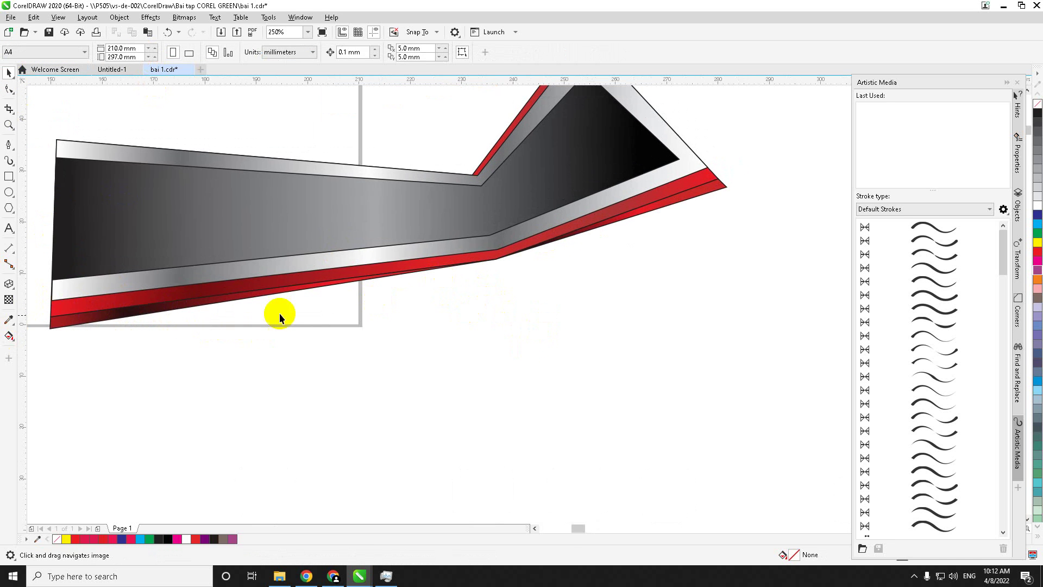
- Remove the outlines from all shapes of the red, silver and black banner
{"action": "left_click", "coordinate": [172, 310]}
{"action": "scroll", "coordinate": [364, 315], "scroll_direction": "down", "scroll_amount": 3}
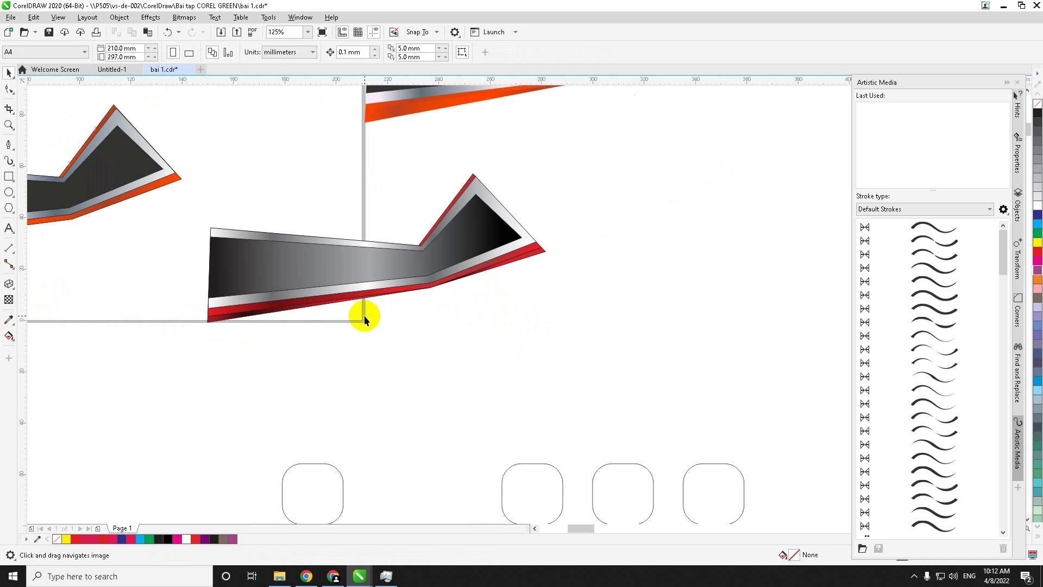
{"action": "left_click", "coordinate": [247, 279]}
{"action": "left_click_drag", "start_coordinate": [194, 159], "coordinate": [543, 358]}
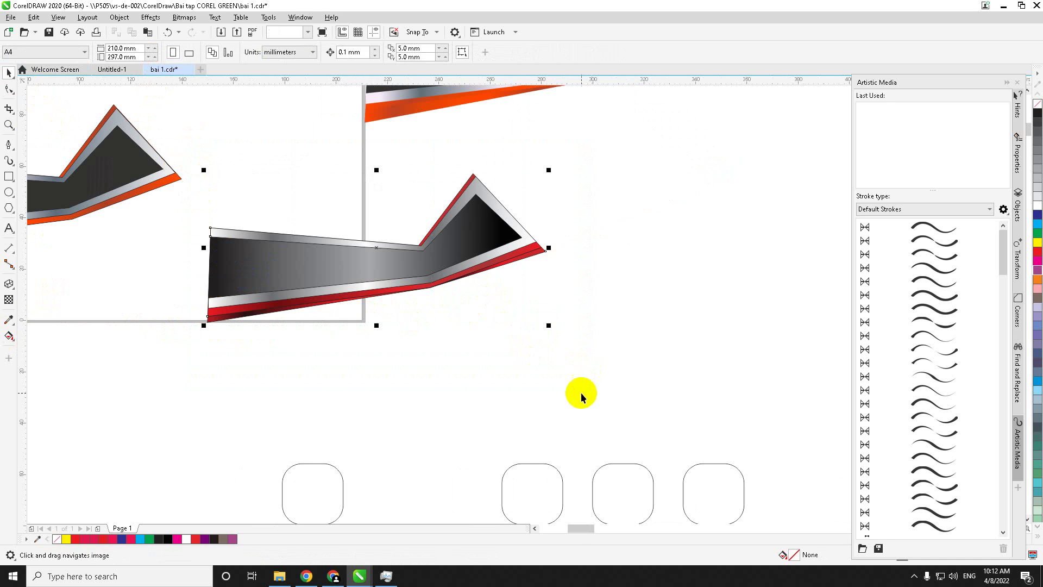
{"action": "right_click", "coordinate": [1037, 104]}
{"action": "left_click", "coordinate": [679, 292]}
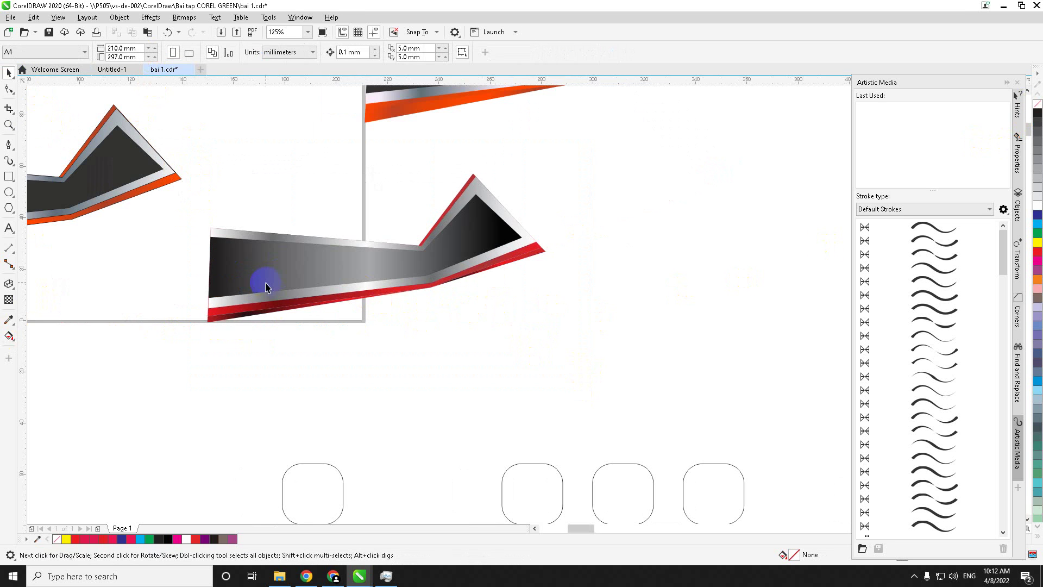
- Move all five shapes of the red banner together into the empty area below the Adventure Century text
{"action": "scroll", "coordinate": [266, 287], "scroll_direction": "up", "scroll_amount": 3}
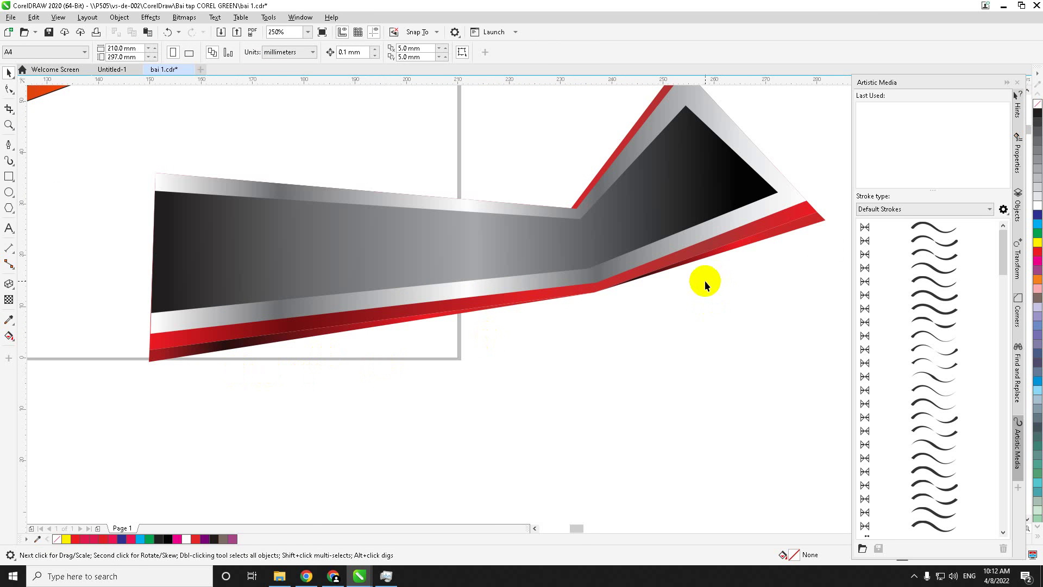
{"action": "scroll", "coordinate": [592, 302], "scroll_direction": "down", "scroll_amount": 5}
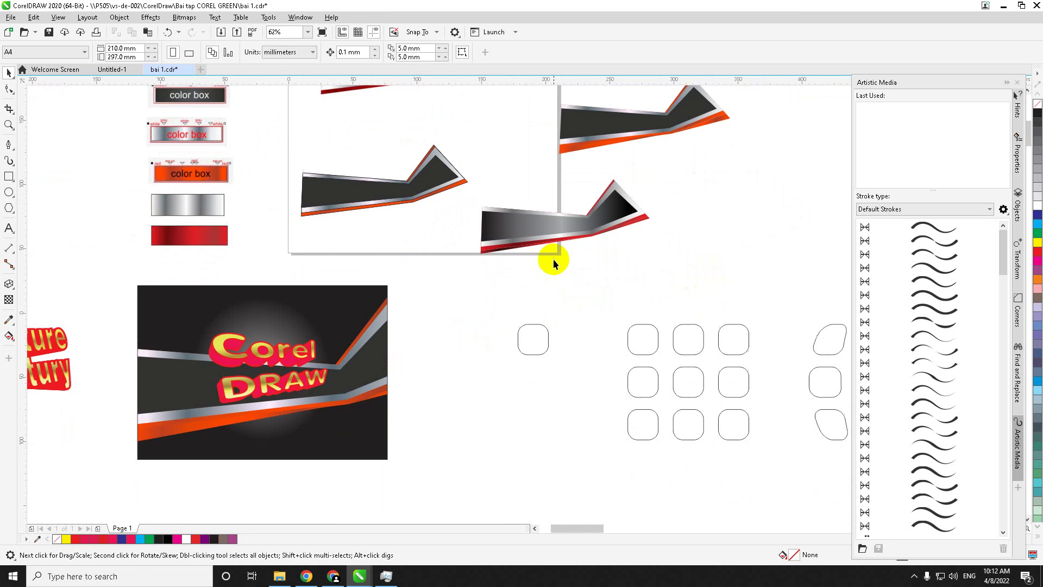
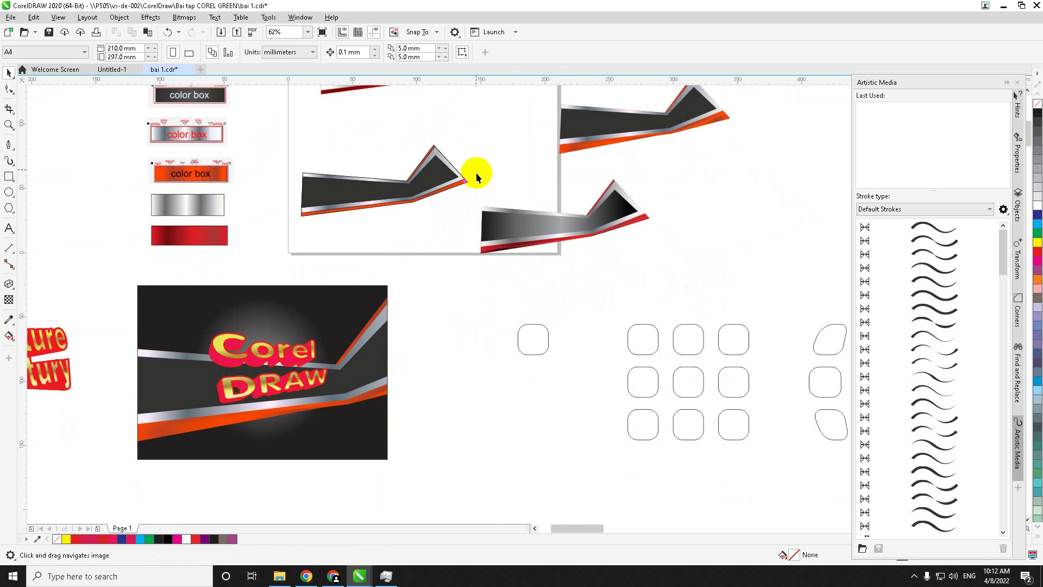
{"action": "left_click_drag", "start_coordinate": [477, 176], "coordinate": [634, 282]}
{"action": "scroll", "coordinate": [619, 218], "scroll_direction": "down", "scroll_amount": 3}
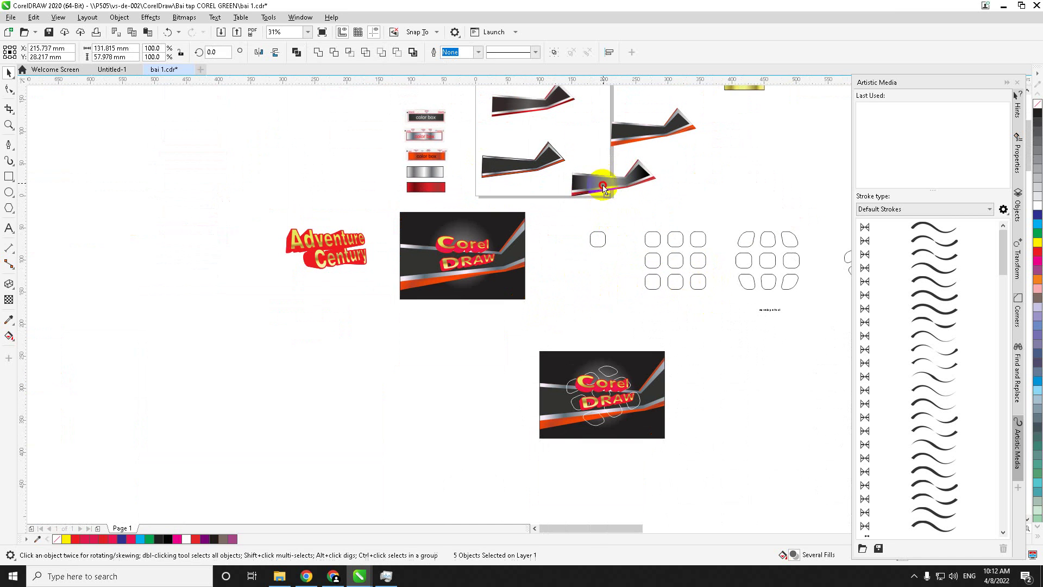
{"action": "left_click_drag", "start_coordinate": [603, 188], "coordinate": [266, 363]}
{"action": "left_click", "coordinate": [284, 380]}
- Draw a rectangle about 254 by 171 mm beside the moved banner and apply a black-to-white linear gradient to it
{"action": "scroll", "coordinate": [283, 380], "scroll_direction": "up", "scroll_amount": 3}
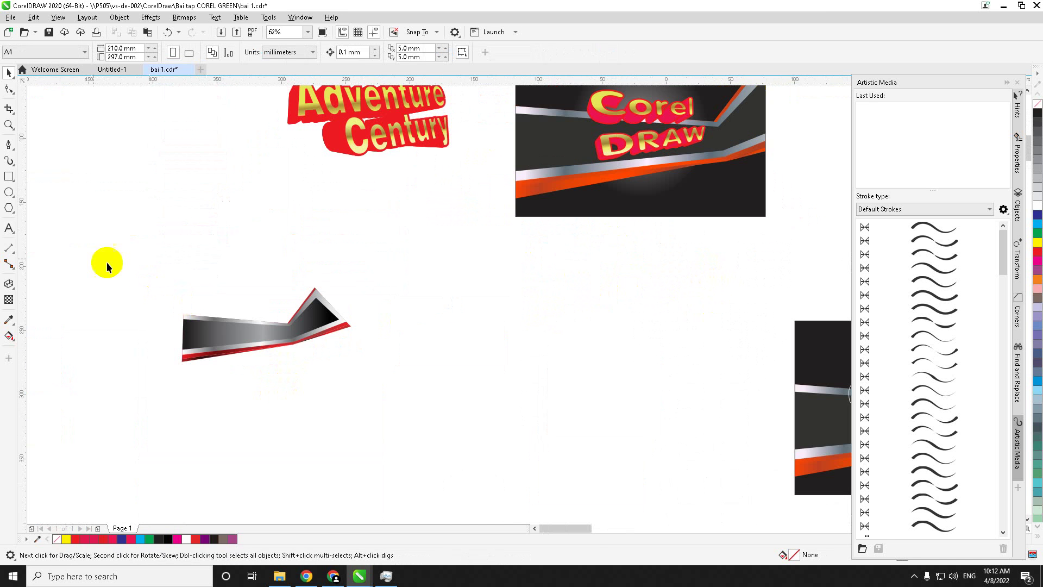
{"action": "left_click", "coordinate": [8, 175]}
{"action": "scroll", "coordinate": [147, 262], "scroll_direction": "down", "scroll_amount": 3}
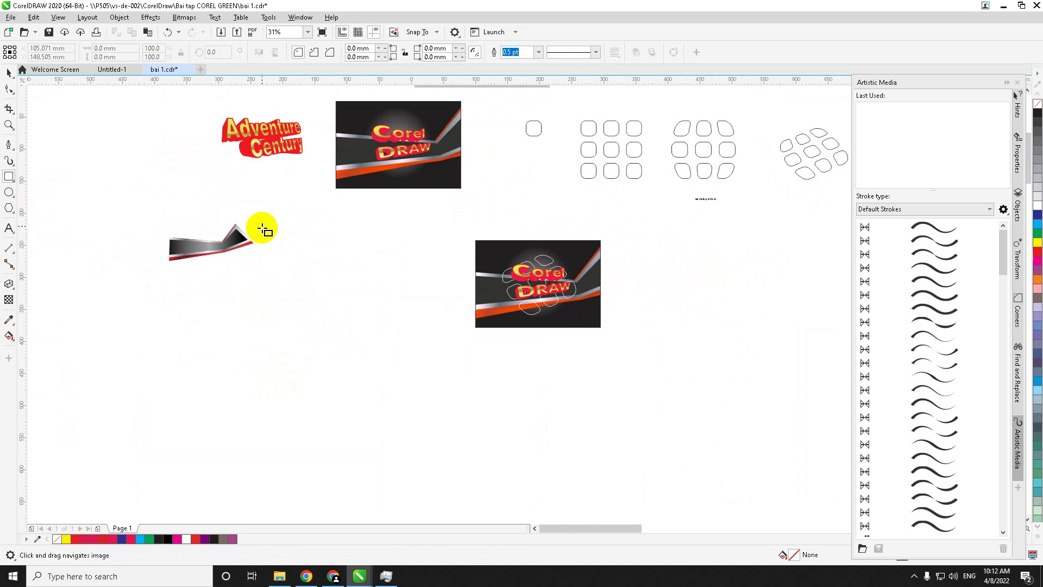
{"action": "left_click_drag", "start_coordinate": [262, 221], "coordinate": [425, 331]}
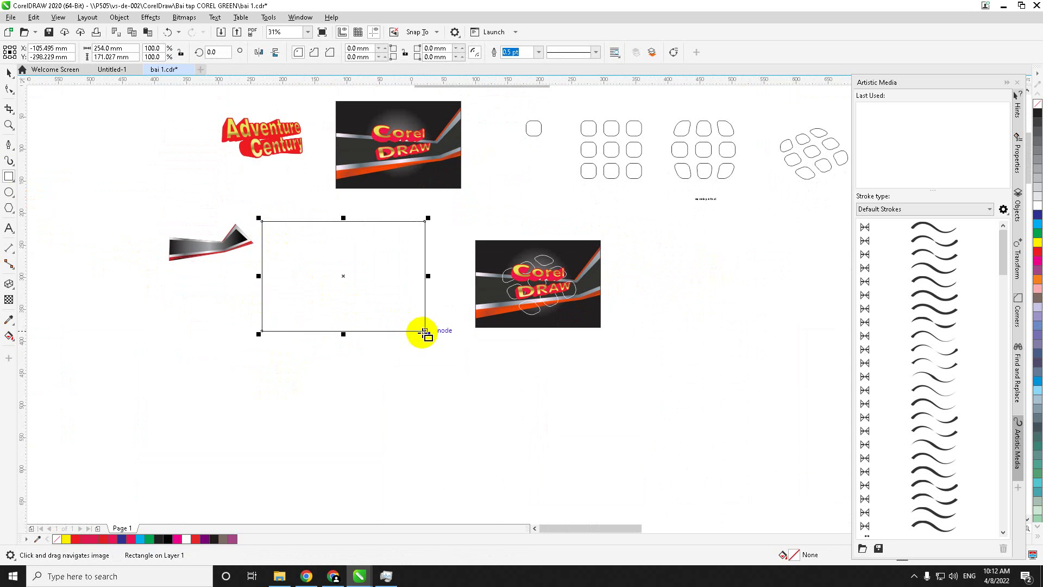
{"action": "left_click", "coordinate": [9, 72]}
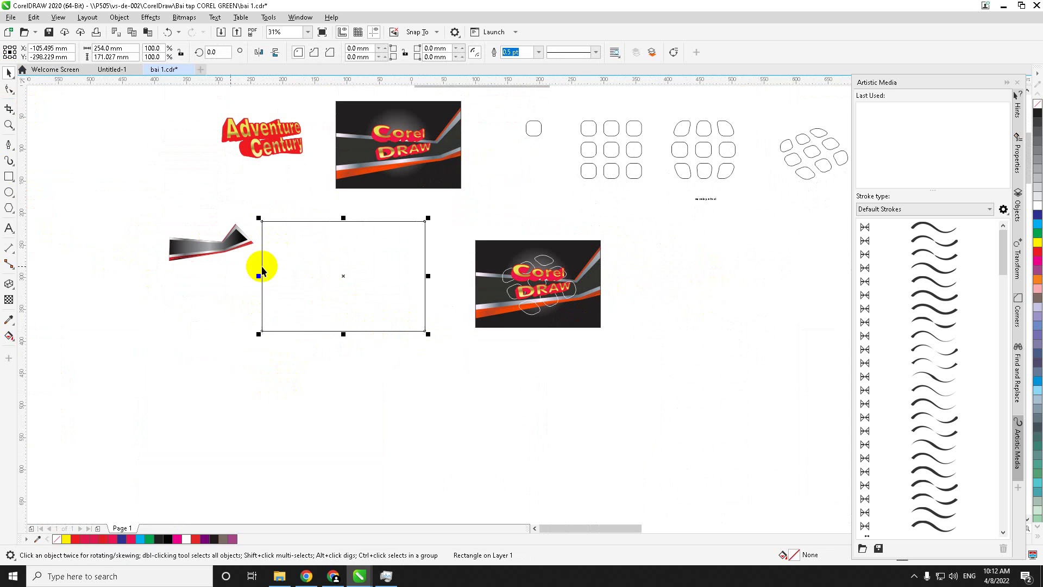
{"action": "left_click", "coordinate": [8, 335]}
{"action": "left_click", "coordinate": [42, 51]}
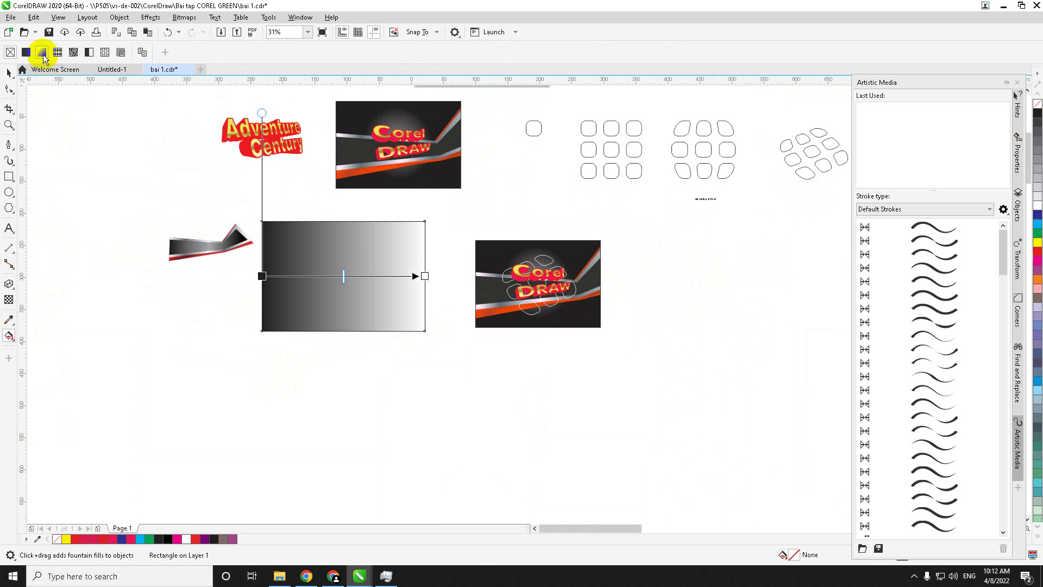
- Change the rectangle's gradient to an elliptical one and shape it into a small circular glow at the rectangle's centre
{"action": "left_click", "coordinate": [193, 52]}
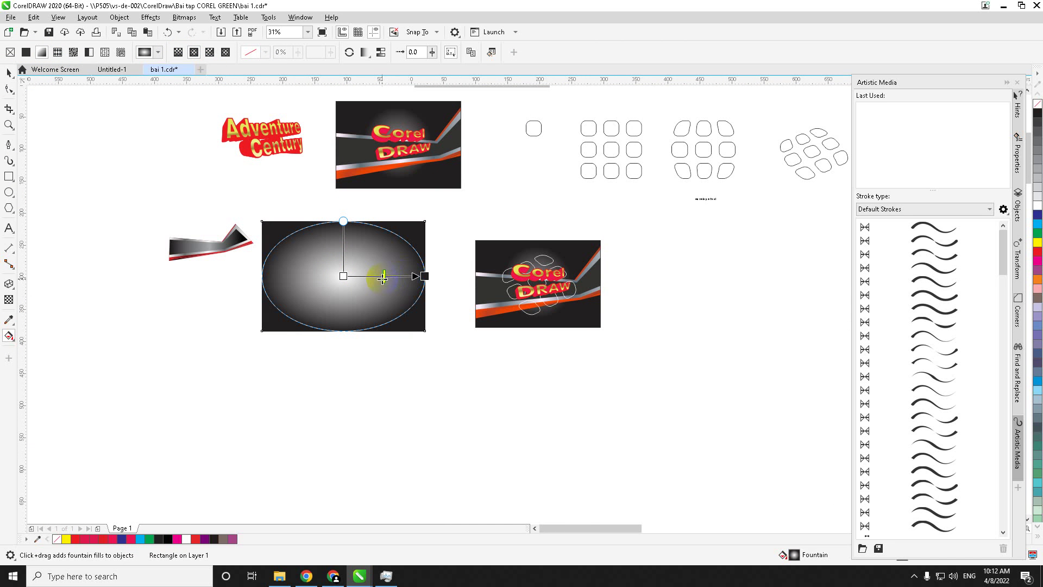
{"action": "left_click_drag", "start_coordinate": [343, 221], "coordinate": [344, 235]}
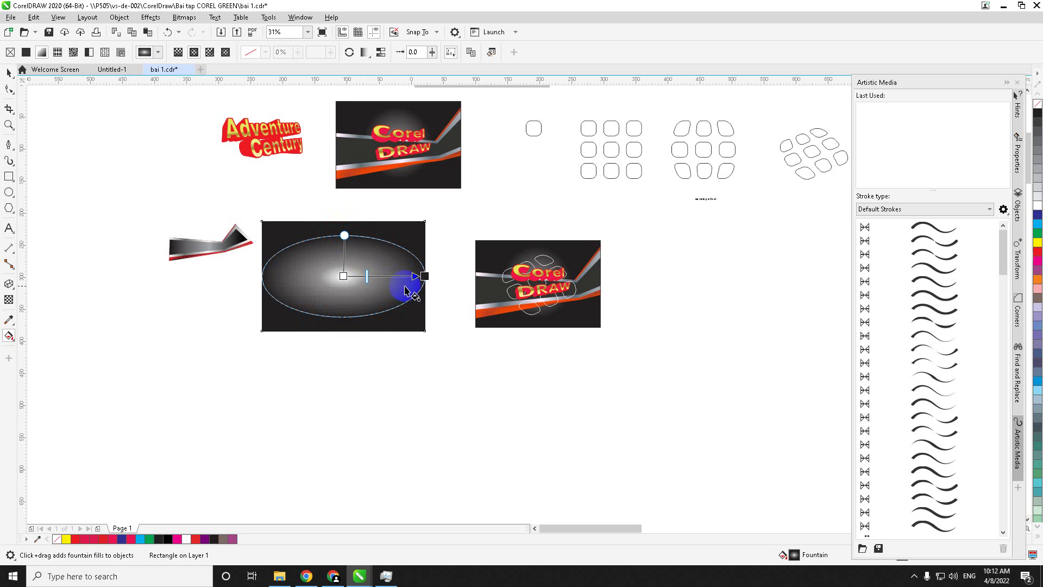
{"action": "left_click_drag", "start_coordinate": [423, 275], "coordinate": [394, 276]}
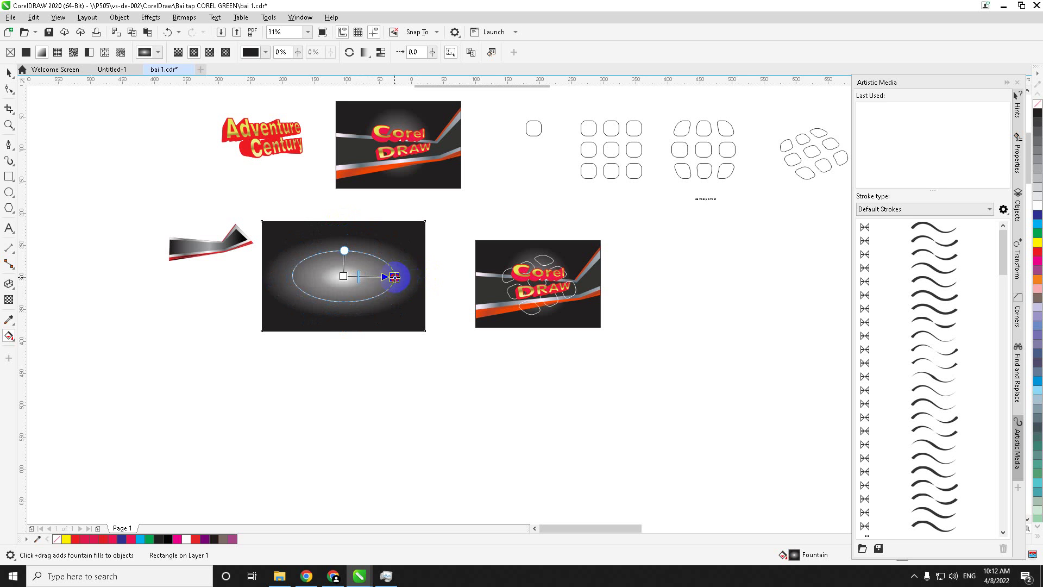
{"action": "mouse_move", "coordinate": [344, 235]}
{"action": "left_mouse_down"}
{"action": "mouse_move", "coordinate": [345, 248]}
{"action": "mouse_move", "coordinate": [343, 230]}
{"action": "left_mouse_up"}
{"action": "left_click_drag", "start_coordinate": [360, 277], "coordinate": [336, 289]}
- Set the centre colour of the rectangle's elliptical gradient to a grey with CMYK black 50
{"action": "left_click", "coordinate": [343, 276]}
{"action": "left_click", "coordinate": [352, 288]}
{"action": "left_click", "coordinate": [323, 288]}
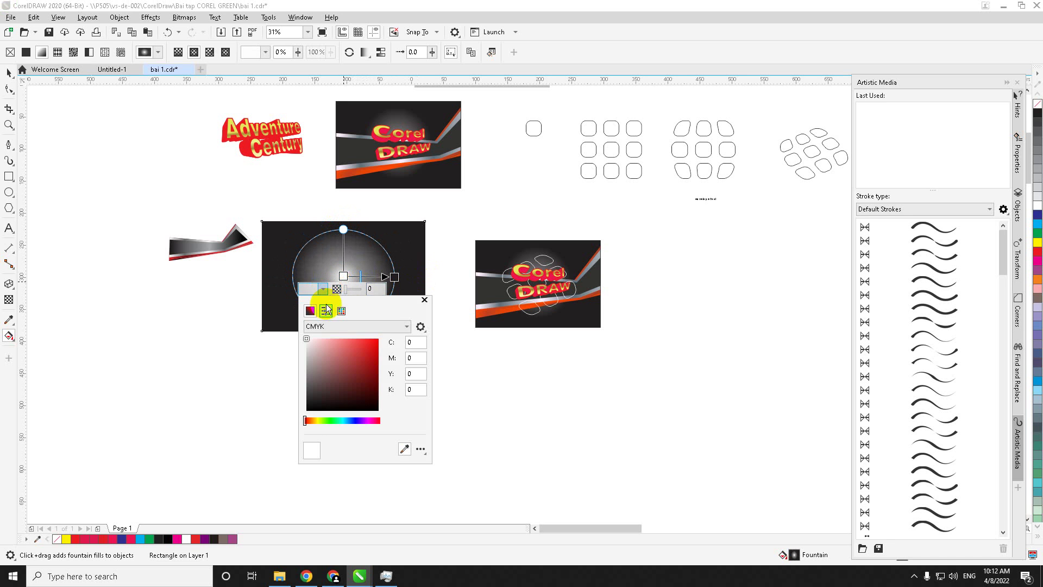
{"action": "left_click", "coordinate": [326, 311]}
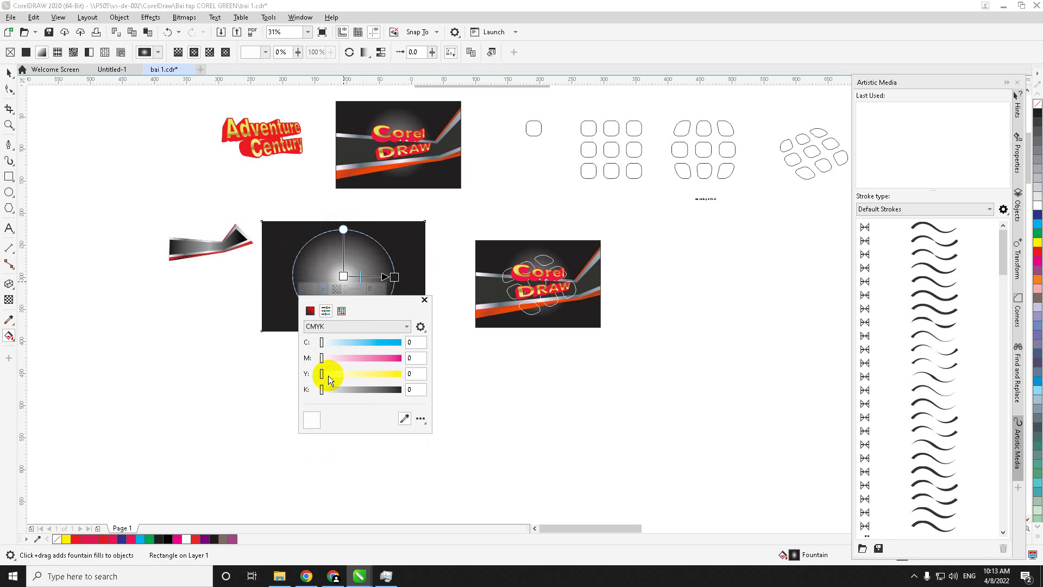
{"action": "left_click_drag", "start_coordinate": [322, 389], "coordinate": [352, 389]}
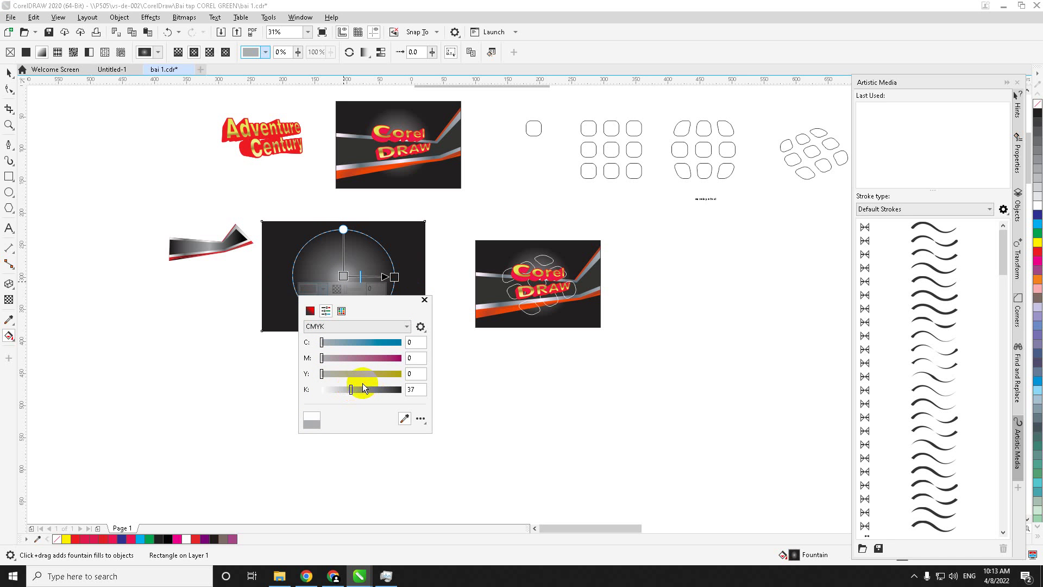
{"action": "left_click", "coordinate": [365, 388]}
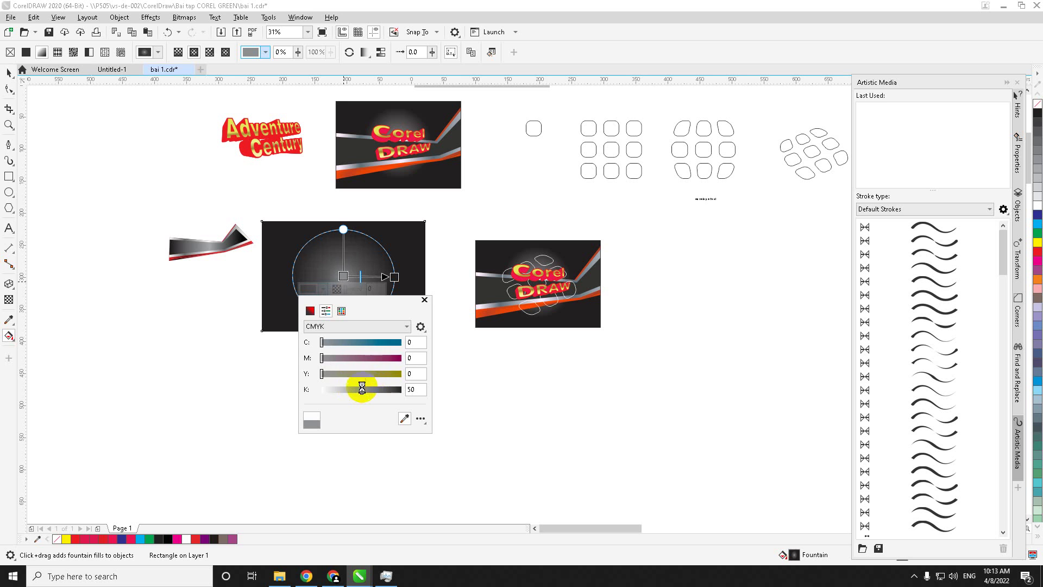
{"action": "left_click", "coordinate": [9, 74]}
{"action": "left_click", "coordinate": [125, 341]}
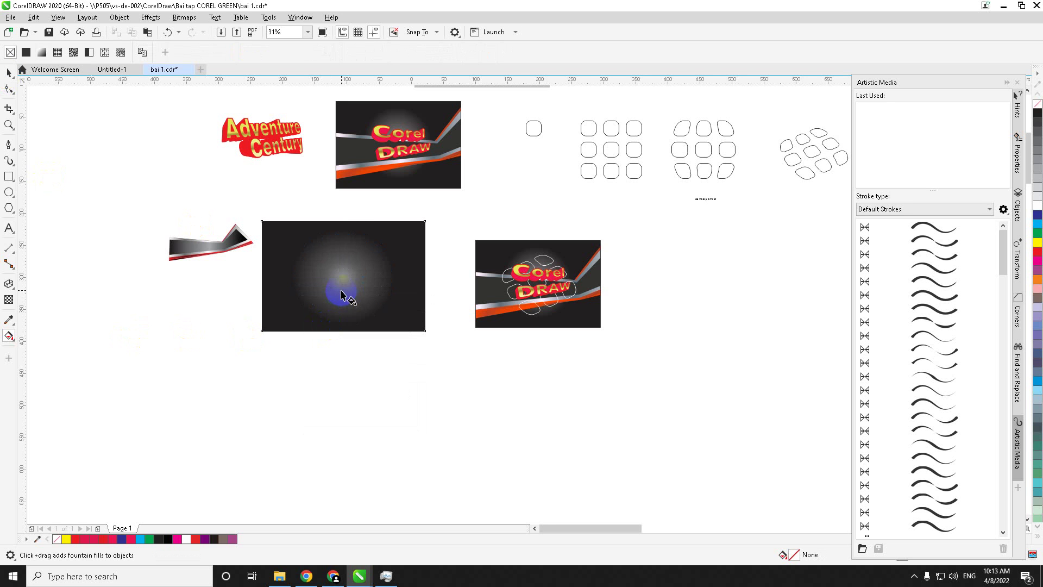
{"action": "scroll", "coordinate": [340, 291], "scroll_direction": "up", "scroll_amount": 1}
{"action": "scroll", "coordinate": [339, 292], "scroll_direction": "down", "scroll_amount": 1}
{"action": "left_click", "coordinate": [2, 71]}
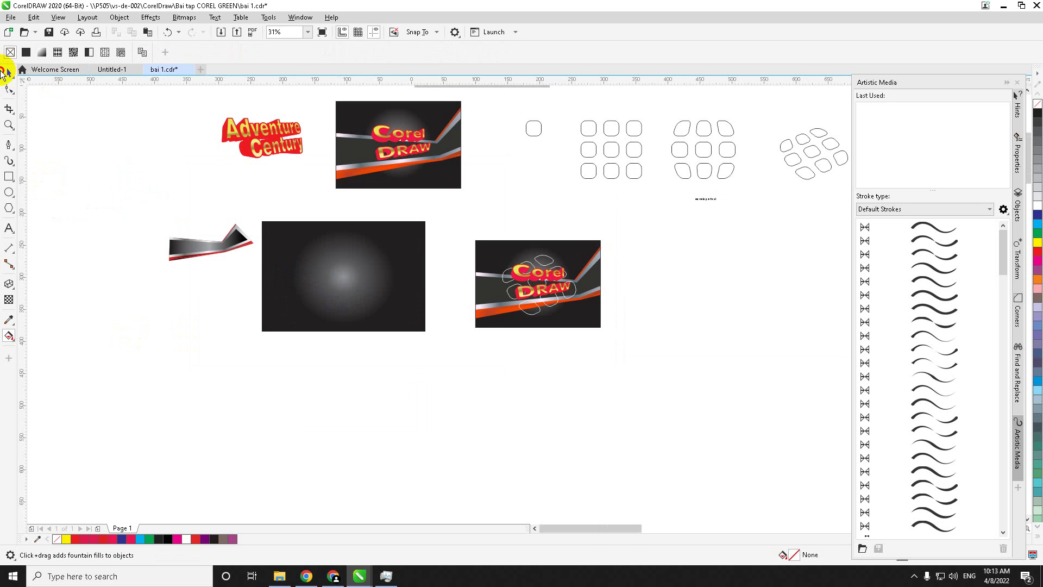
- Group the five shapes of the red, silver and black banner
{"action": "left_click_drag", "start_coordinate": [202, 223], "coordinate": [193, 231]}
{"action": "left_click", "coordinate": [173, 257]}
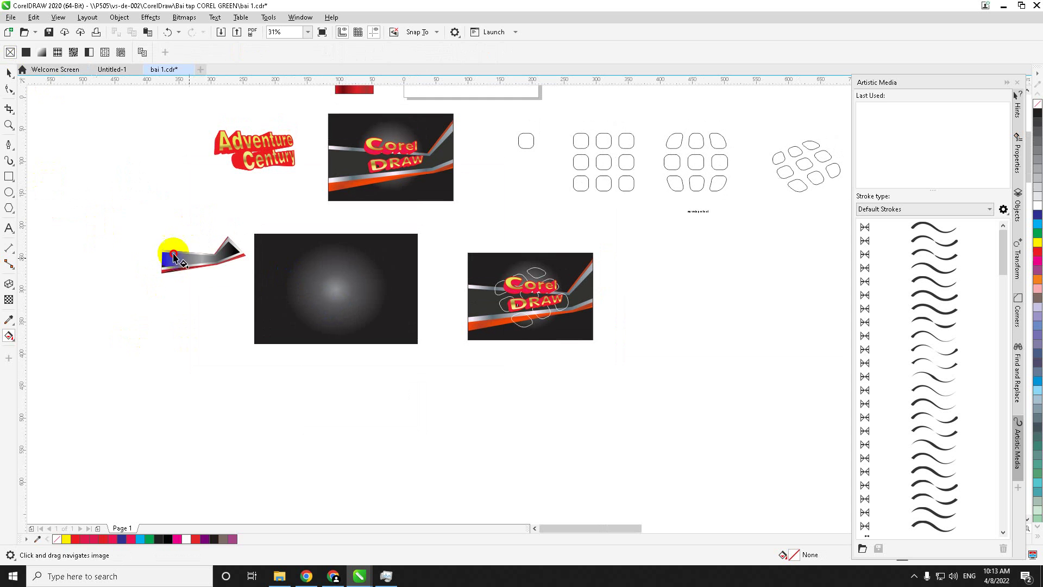
{"action": "left_click", "coordinate": [237, 279]}
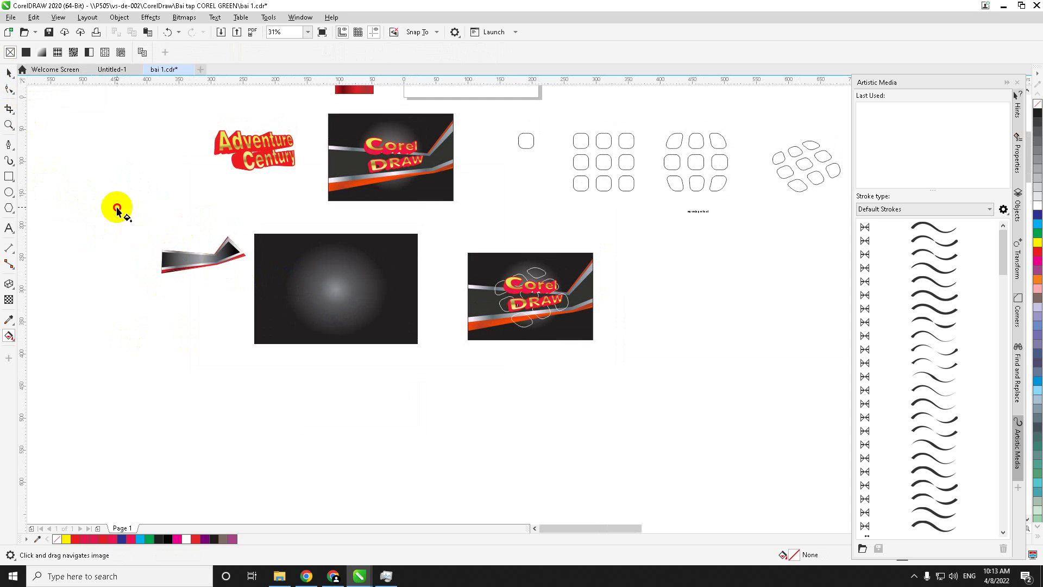
{"action": "left_click", "coordinate": [7, 99]}
{"action": "left_click", "coordinate": [10, 105]}
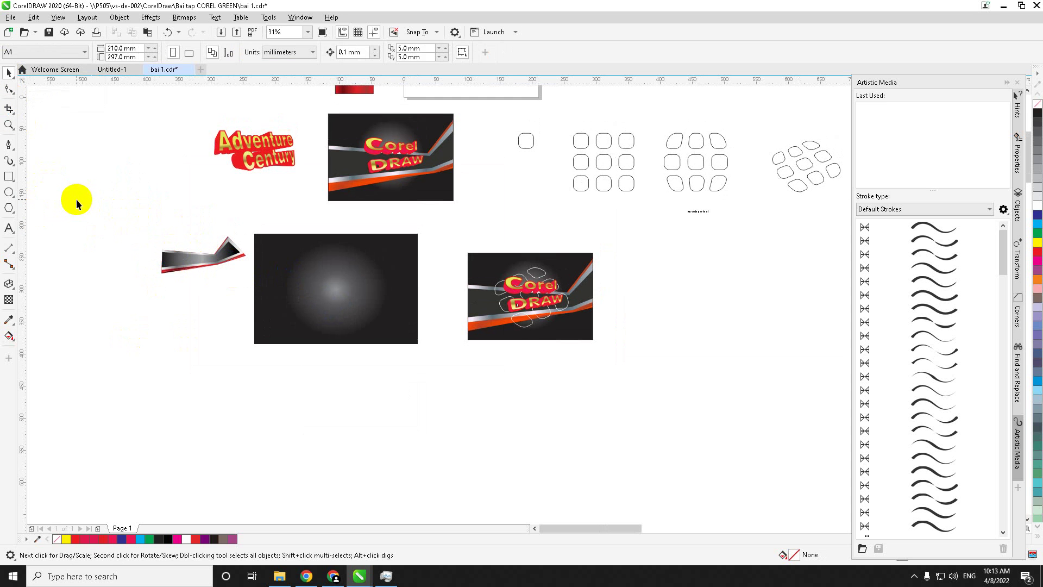
{"action": "left_click_drag", "start_coordinate": [76, 199], "coordinate": [243, 285]}
{"action": "right_click", "coordinate": [206, 260]}
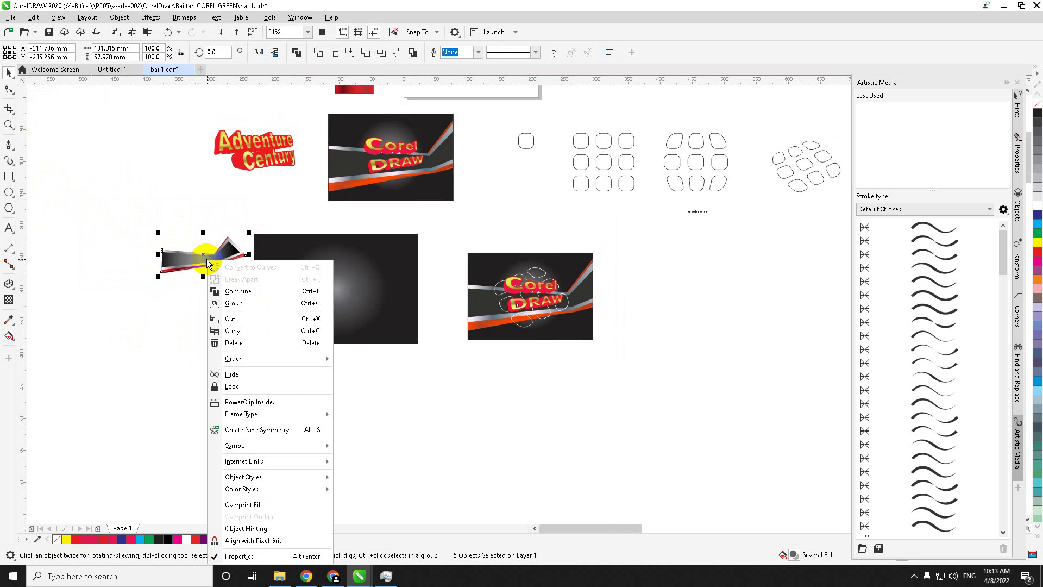
{"action": "left_click", "coordinate": [231, 302]}
- Move the banner group onto the gradient rectangle and enlarge it proportionally to about 302 by 133 mm
{"action": "left_click_drag", "start_coordinate": [199, 259], "coordinate": [325, 297]}
{"action": "scroll", "coordinate": [325, 297], "scroll_direction": "up", "scroll_amount": 2}
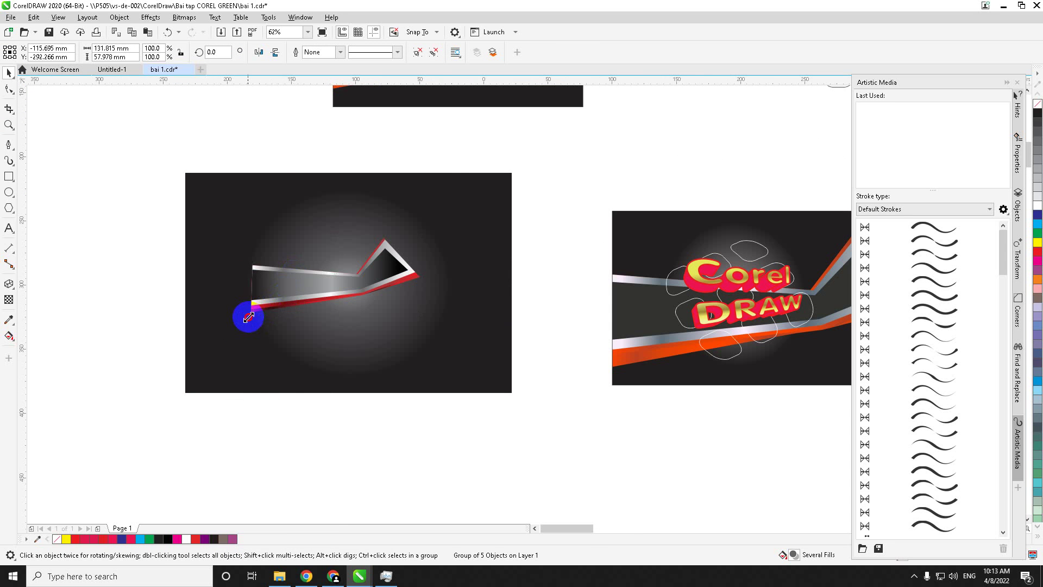
{"action": "left_click_drag", "start_coordinate": [247, 315], "coordinate": [169, 350]}
{"action": "left_click_drag", "start_coordinate": [420, 248], "coordinate": [563, 180]}
{"action": "left_click_drag", "start_coordinate": [424, 271], "coordinate": [443, 302]}
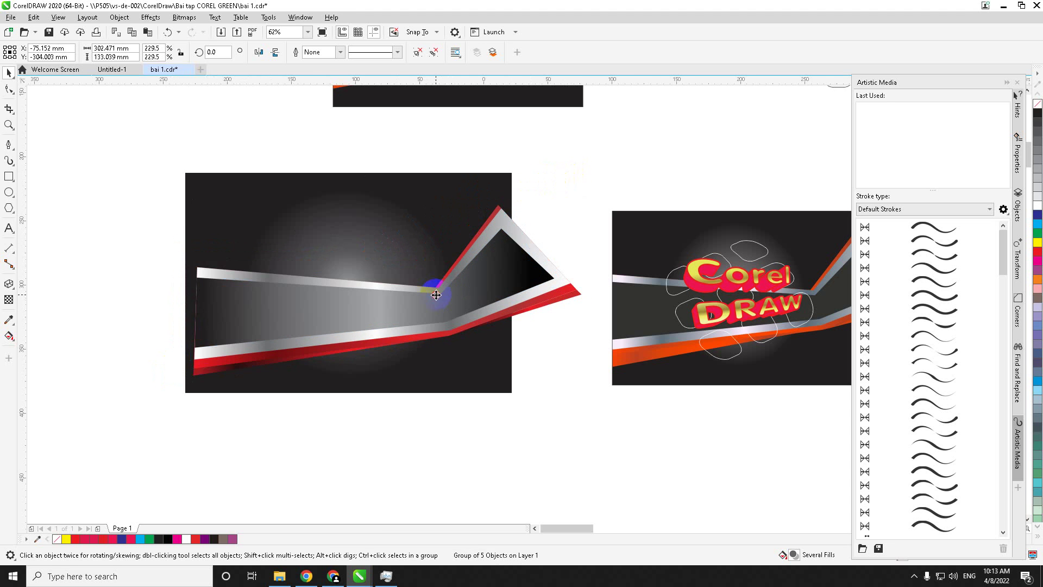
- Enlarge the banner group to about 357 by 157 mm and position it to overhang both sides of the gradient rectangle
{"action": "scroll", "coordinate": [435, 298], "scroll_direction": "down", "scroll_amount": 2}
{"action": "left_click_drag", "start_coordinate": [346, 324], "coordinate": [347, 322]}
{"action": "left_click_drag", "start_coordinate": [491, 267], "coordinate": [499, 254]}
{"action": "left_click_drag", "start_coordinate": [422, 311], "coordinate": [418, 302]}
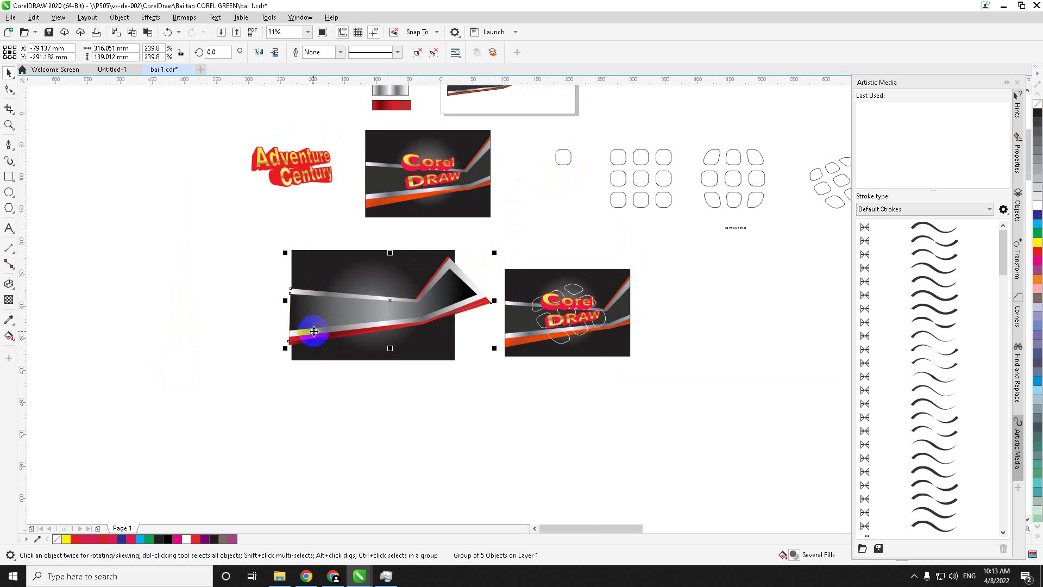
{"action": "left_click", "coordinate": [464, 304]}
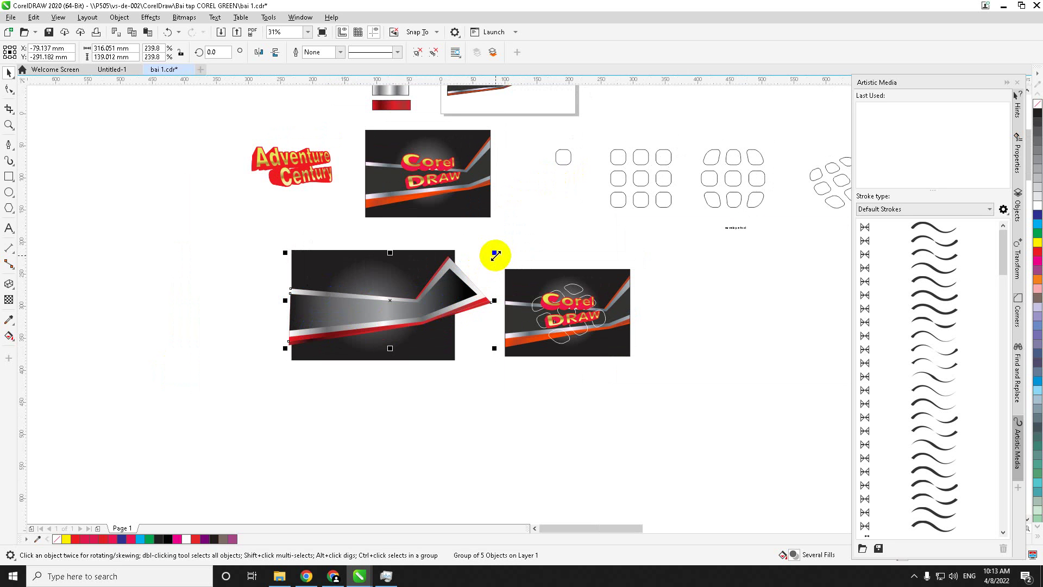
{"action": "left_click_drag", "start_coordinate": [476, 298], "coordinate": [519, 239]}
{"action": "left_click_drag", "start_coordinate": [476, 279], "coordinate": [462, 294]}
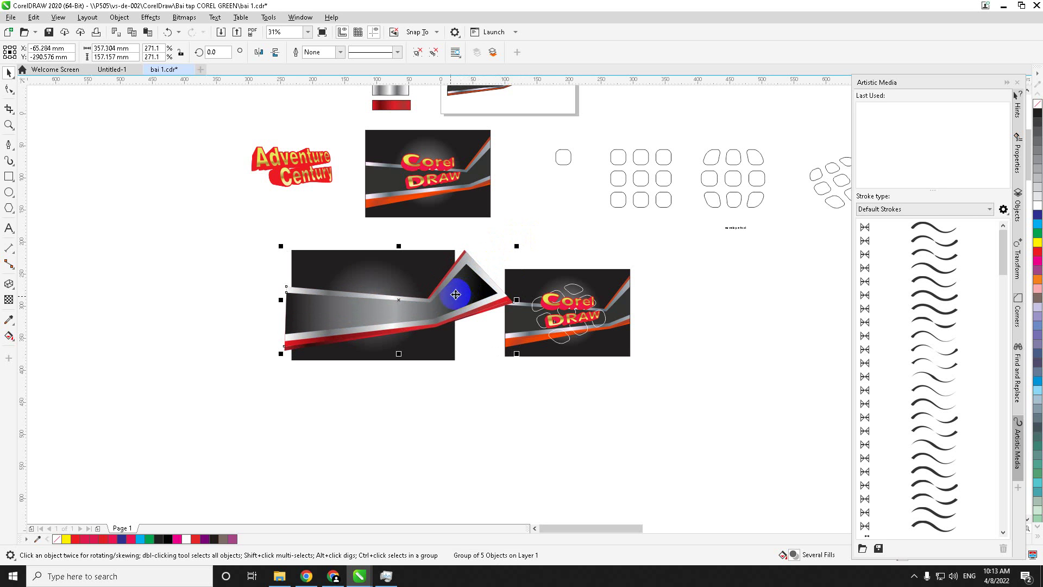
- PowerClip the banner group inside the gradient rectangle
{"action": "left_click", "coordinate": [288, 359]}
{"action": "left_click", "coordinate": [352, 322]}
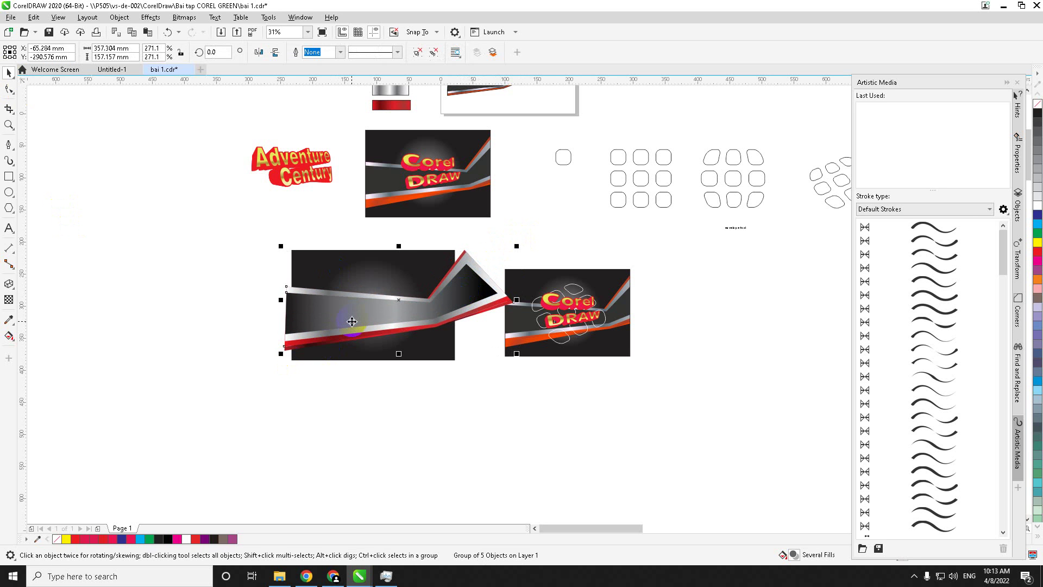
{"action": "right_click", "coordinate": [310, 321]}
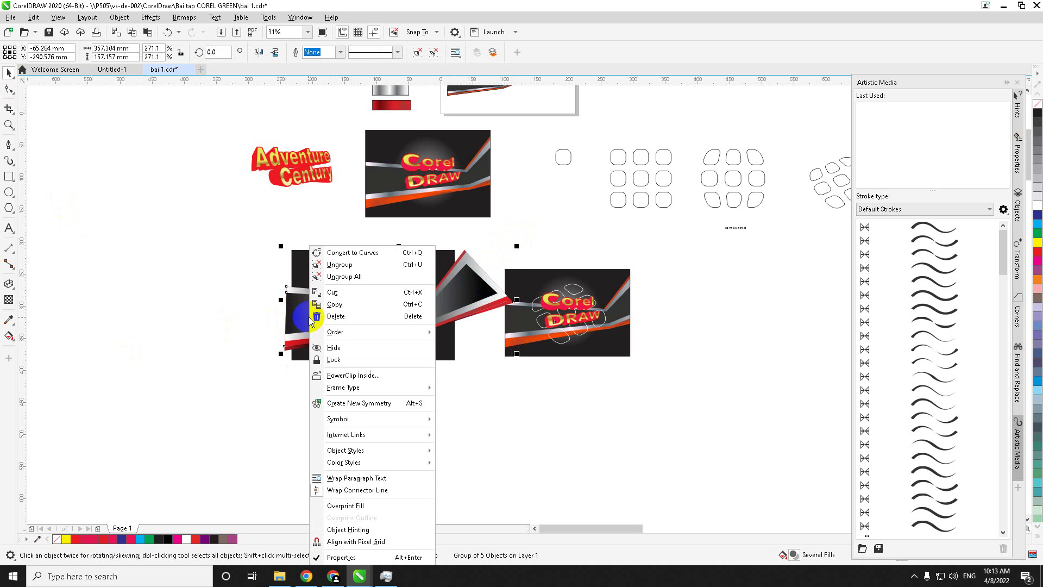
{"action": "left_click", "coordinate": [341, 375]}
{"action": "left_click", "coordinate": [345, 262]}
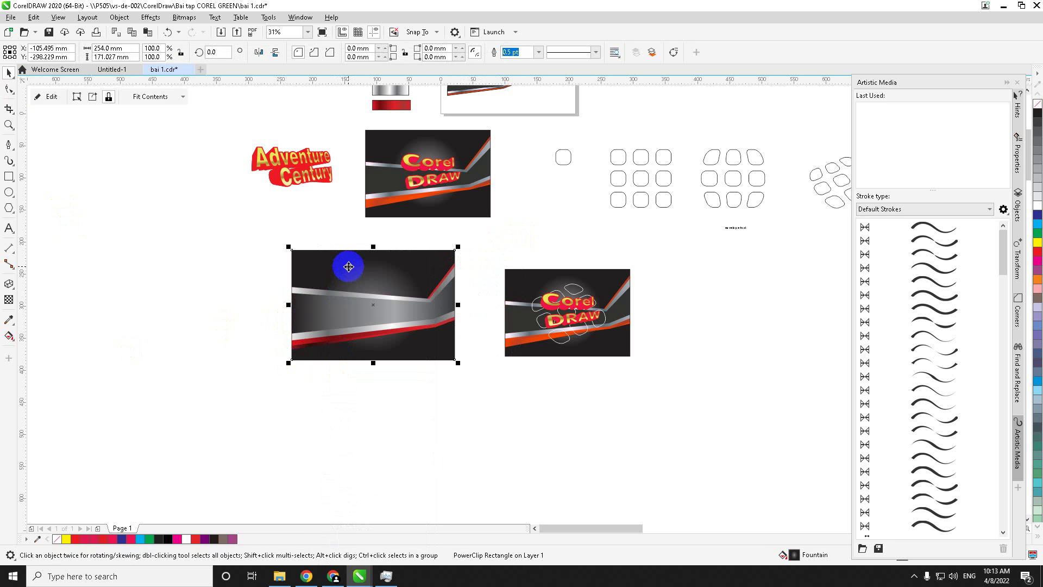
{"action": "left_click", "coordinate": [158, 255]}
{"action": "scroll", "coordinate": [419, 328], "scroll_direction": "up", "scroll_amount": 1}
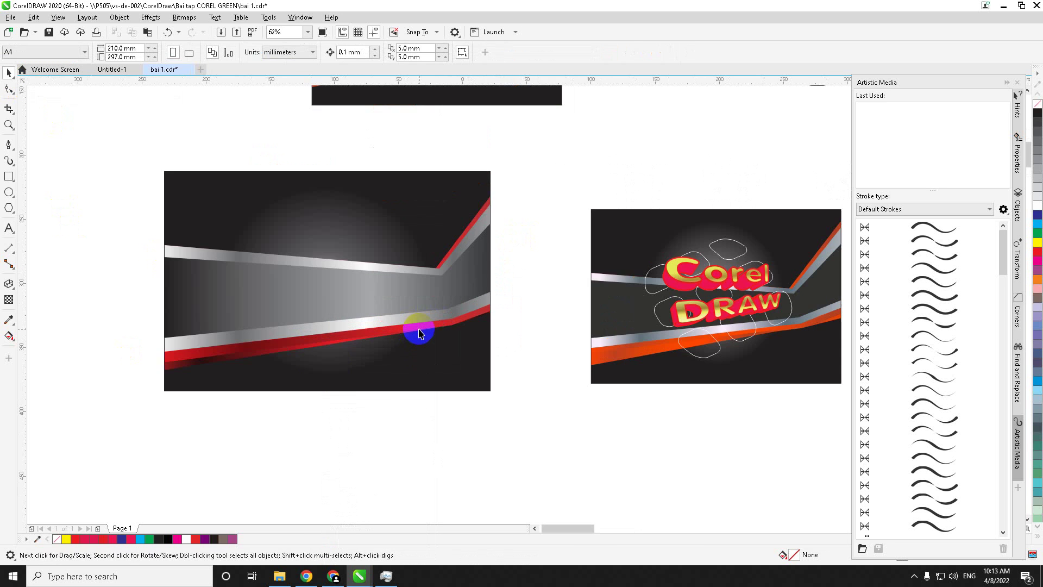
- Move the Adventure Century text group onto the middle of the clipped banner background
{"action": "scroll", "coordinate": [413, 333], "scroll_direction": "down", "scroll_amount": 4}
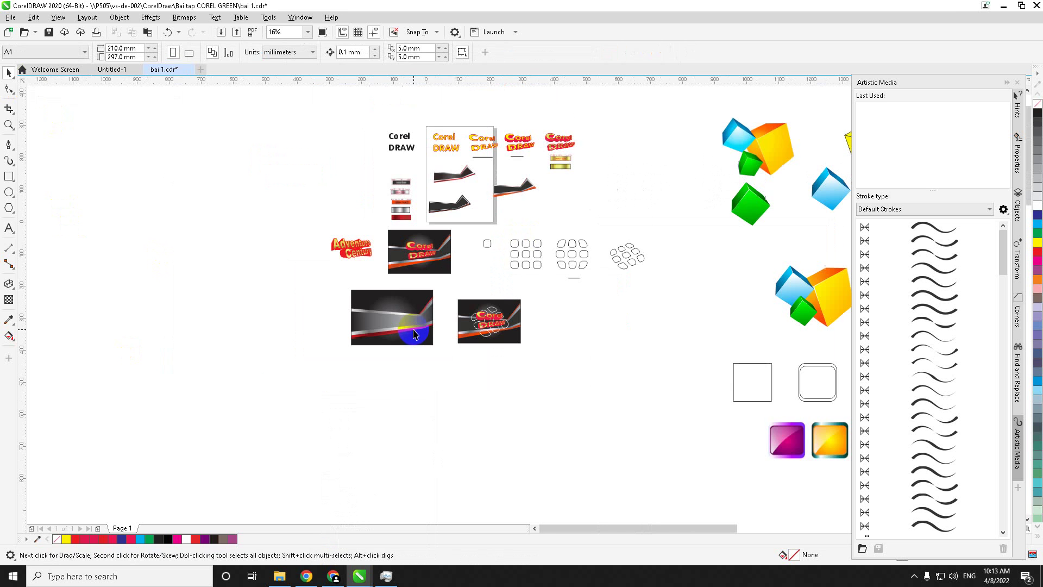
{"action": "scroll", "coordinate": [389, 302], "scroll_direction": "up", "scroll_amount": 2}
{"action": "left_click_drag", "start_coordinate": [376, 216], "coordinate": [376, 216]}
{"action": "left_click_drag", "start_coordinate": [325, 245], "coordinate": [279, 203]}
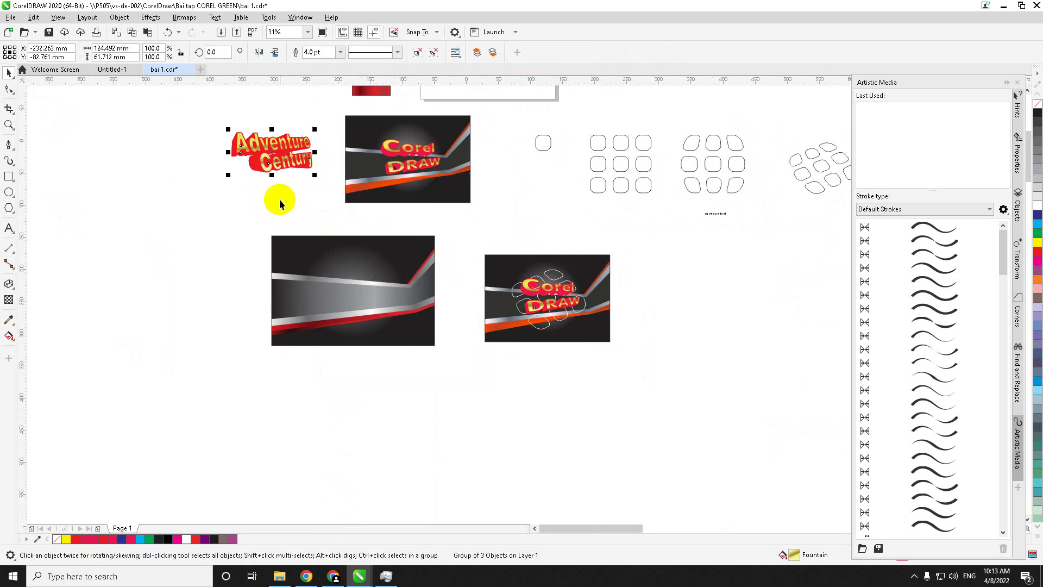
{"action": "left_click_drag", "start_coordinate": [277, 156], "coordinate": [362, 296]}
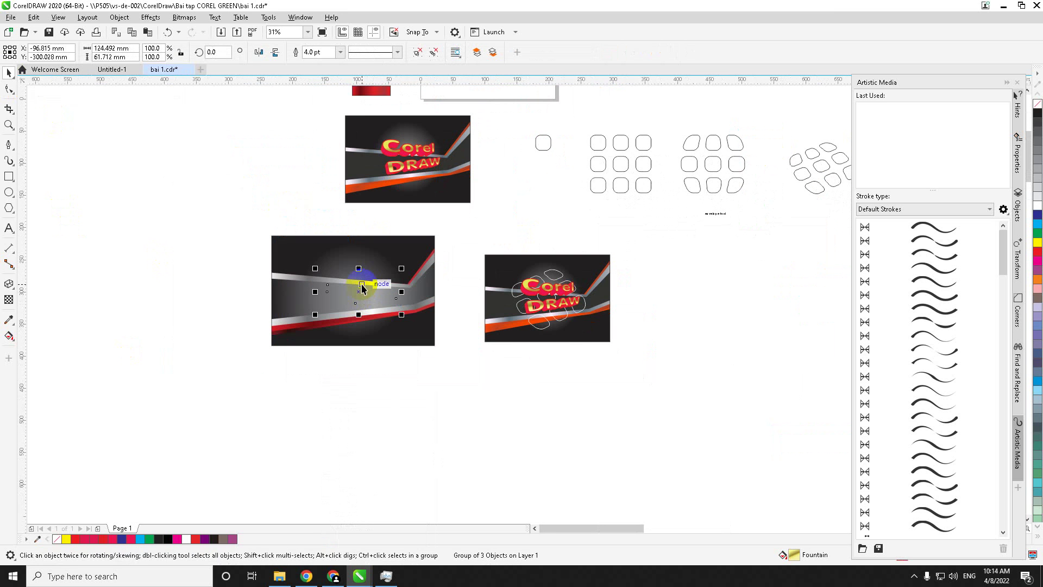
- Enlarge the Adventure Century text to about 137 by 68 mm and centre it over the background's glow
{"action": "scroll", "coordinate": [362, 284], "scroll_direction": "up", "scroll_amount": 2}
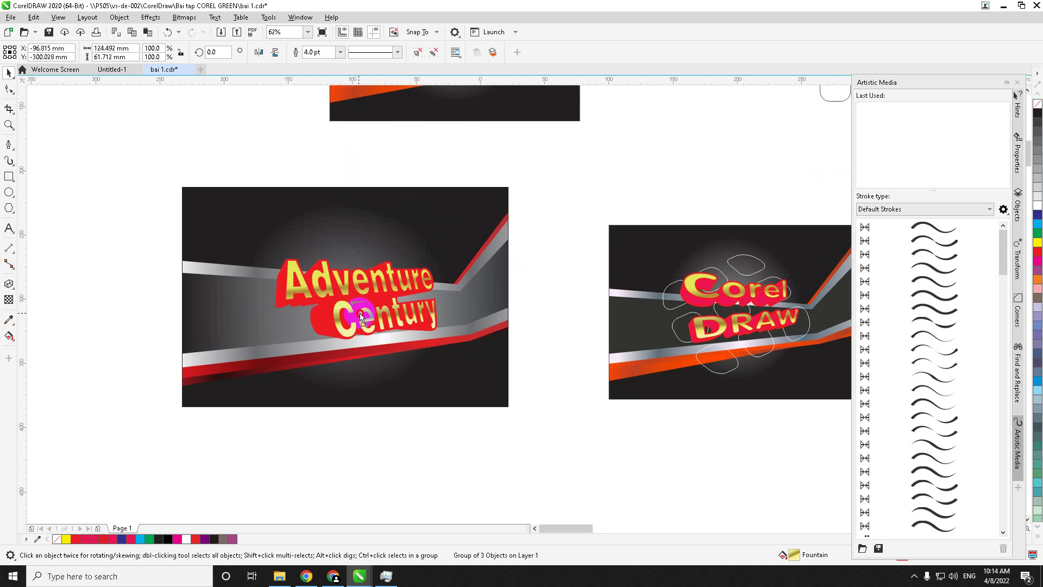
{"action": "left_click_drag", "start_coordinate": [431, 325], "coordinate": [456, 338]}
{"action": "left_click_drag", "start_coordinate": [393, 316], "coordinate": [394, 312]}
{"action": "left_click_drag", "start_coordinate": [448, 332], "coordinate": [403, 311]}
{"action": "left_click", "coordinate": [147, 314]}
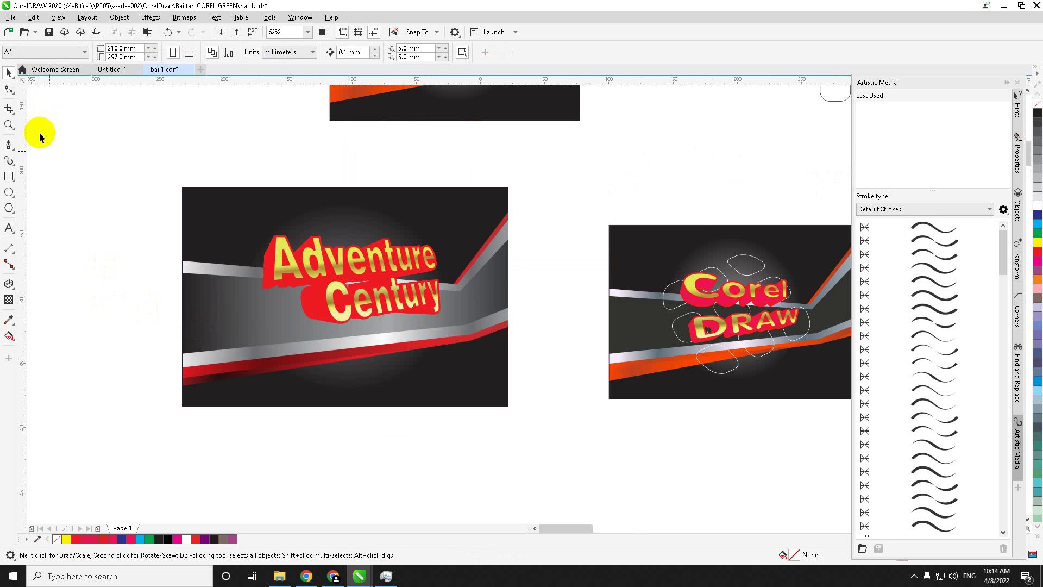
{"action": "left_click_drag", "start_coordinate": [338, 307], "coordinate": [329, 307]}
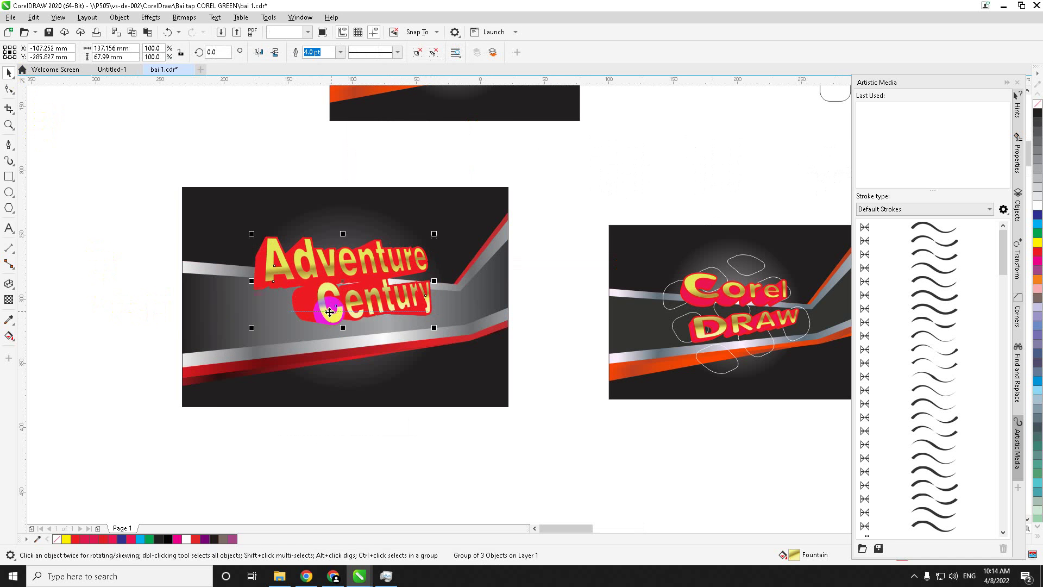
{"action": "left_click", "coordinate": [76, 322]}
{"action": "left_click", "coordinate": [76, 322]}
{"action": "scroll", "coordinate": [250, 337], "scroll_direction": "down", "scroll_amount": 2}
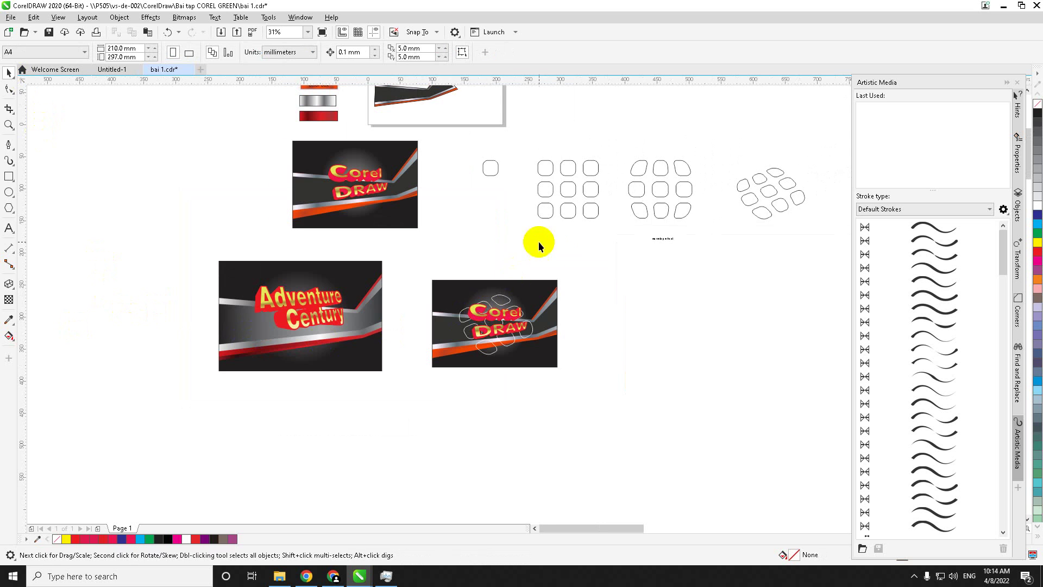
- Draw a square of about 33 mm in the empty area below the envelope tool label
{"action": "mouse_move", "coordinate": [539, 242]}
{"action": "left_mouse_down"}
{"action": "mouse_move", "coordinate": [474, 271]}
{"action": "mouse_move", "coordinate": [476, 308]}
{"action": "left_mouse_up"}
{"action": "left_click", "coordinate": [9, 177]}
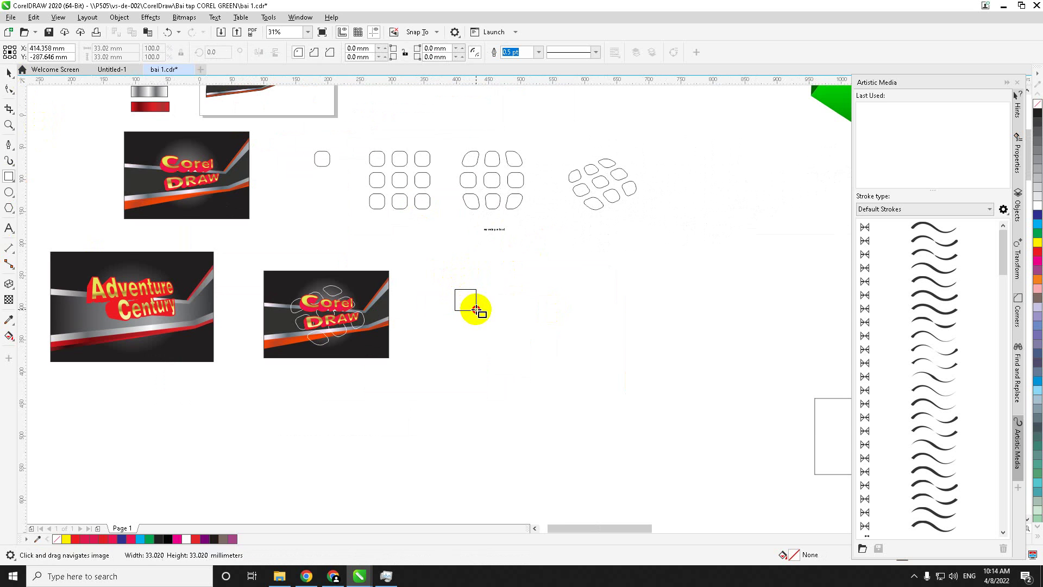
{"action": "left_click_drag", "start_coordinate": [476, 308], "coordinate": [477, 308]}
{"action": "scroll", "coordinate": [438, 305], "scroll_direction": "up", "scroll_amount": 6}
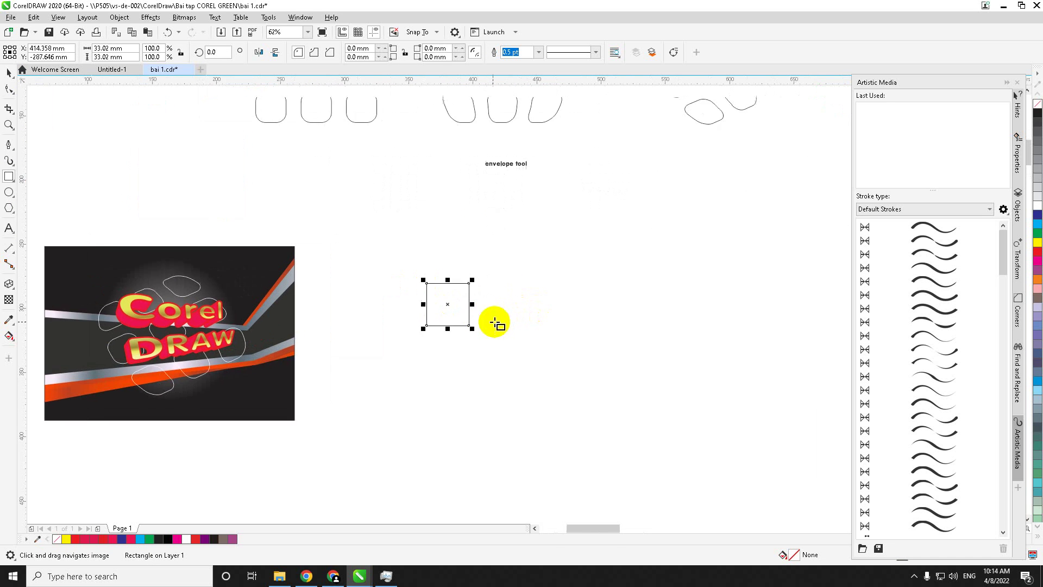
- Round all four corners of the new square to a radius of about 7.8 mm
{"action": "left_click", "coordinate": [8, 90]}
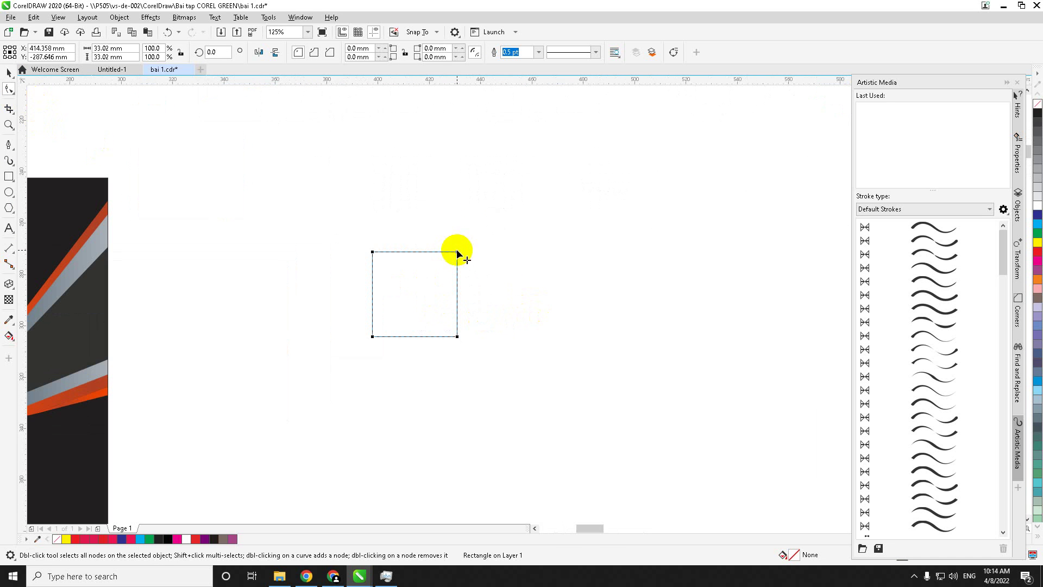
{"action": "left_click_drag", "start_coordinate": [458, 253], "coordinate": [438, 251]}
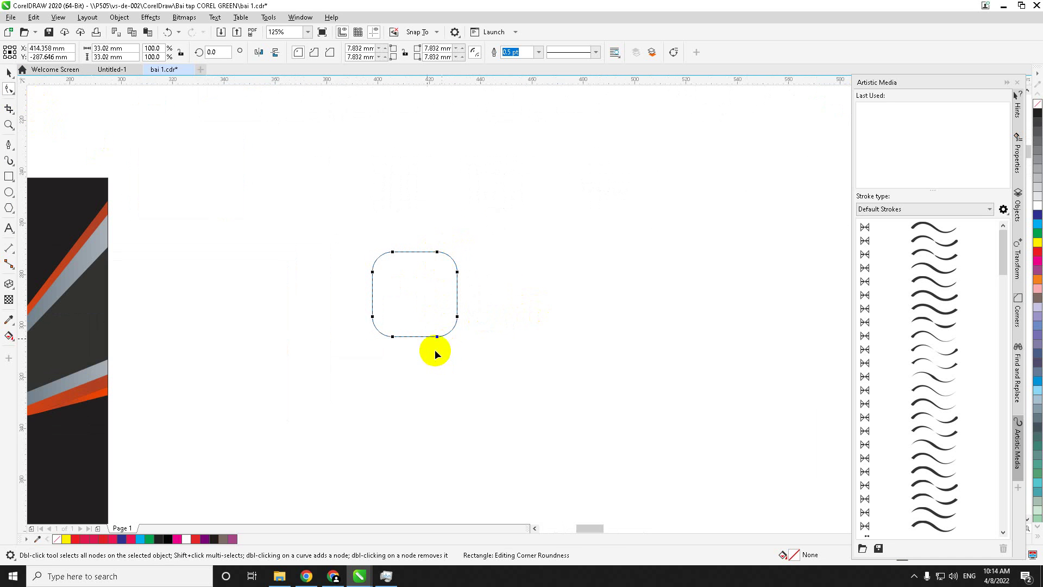
{"action": "left_click", "coordinate": [9, 72]}
{"action": "scroll", "coordinate": [318, 312], "scroll_direction": "down", "scroll_amount": 3}
- Duplicate the rounded square twice sideways to form a row of three spaced about 53 mm apart
{"action": "left_click", "coordinate": [384, 323]}
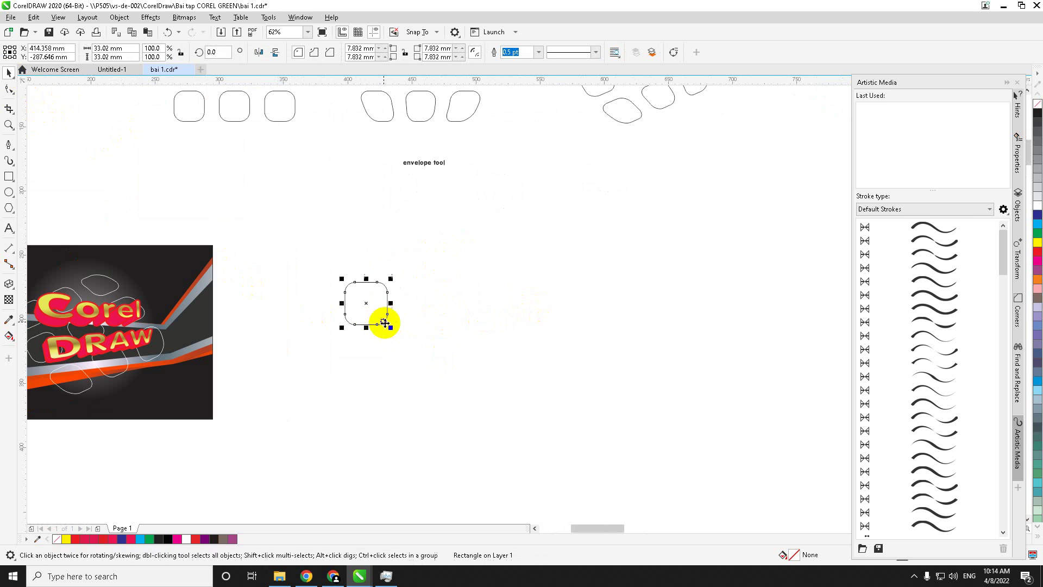
{"action": "left_click_drag", "start_coordinate": [389, 326], "coordinate": [443, 322]}
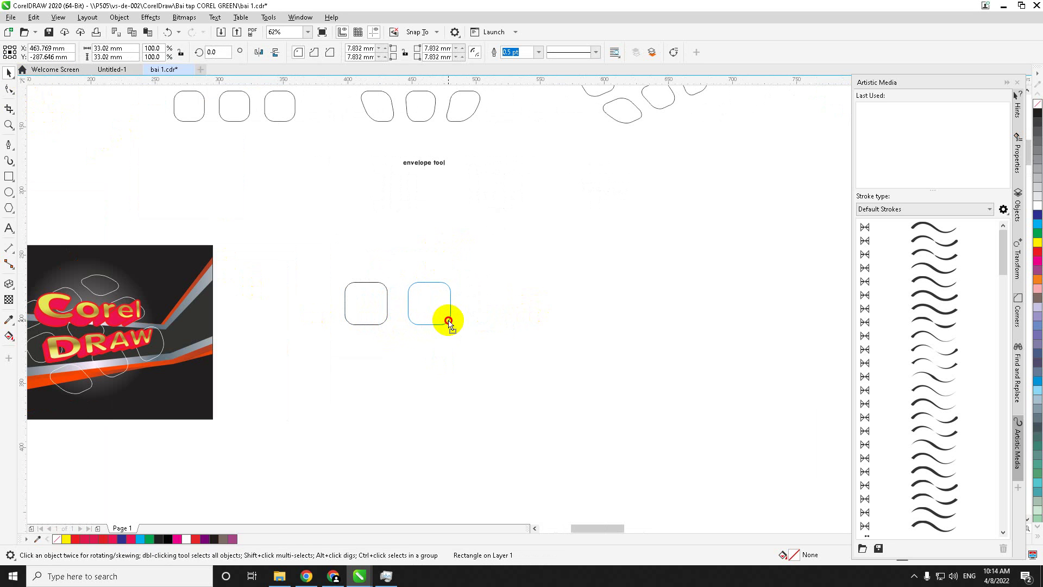
{"action": "left_click_drag", "start_coordinate": [453, 320], "coordinate": [453, 321]}
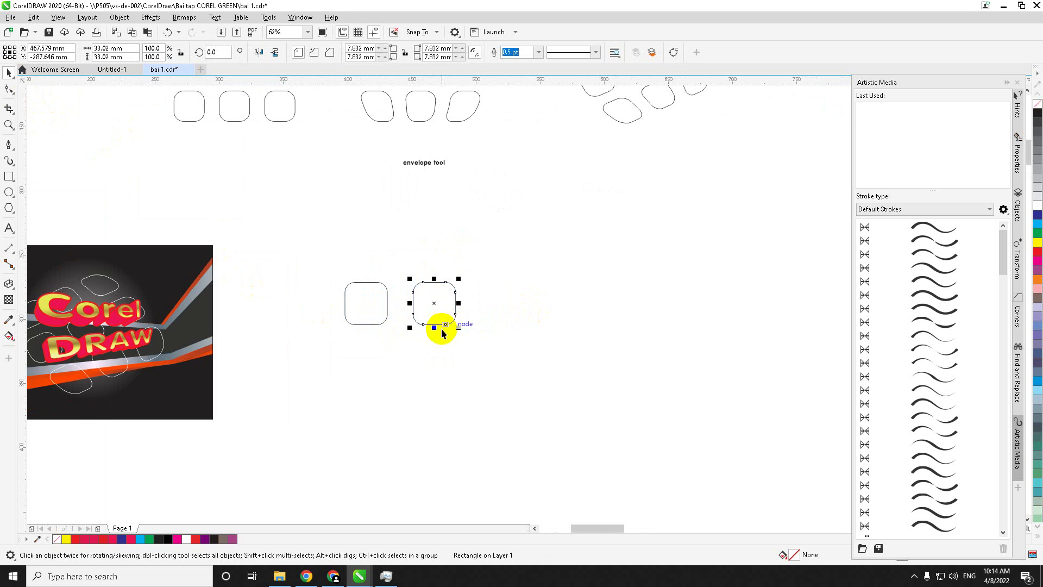
{"action": "left_click_drag", "start_coordinate": [325, 245], "coordinate": [504, 332]}
{"action": "left_click", "coordinate": [500, 324], "text": "shift"}
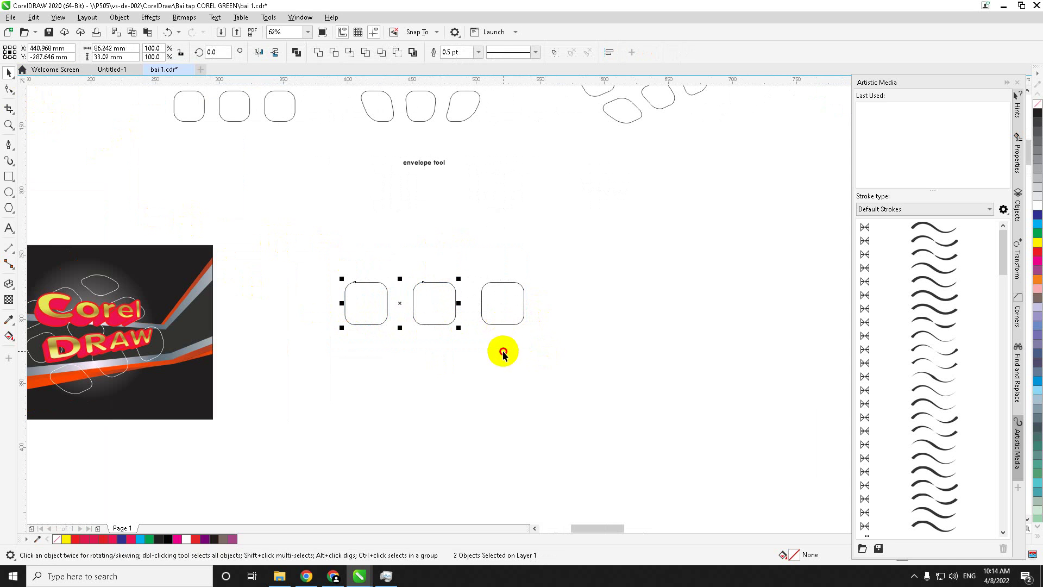
- Duplicate the row of three rounded squares twice downward at about 50 mm spacing to form a three-by-three grid
{"action": "left_click_drag", "start_coordinate": [259, 251], "coordinate": [590, 384]}
{"action": "left_click_drag", "start_coordinate": [275, 249], "coordinate": [619, 384]}
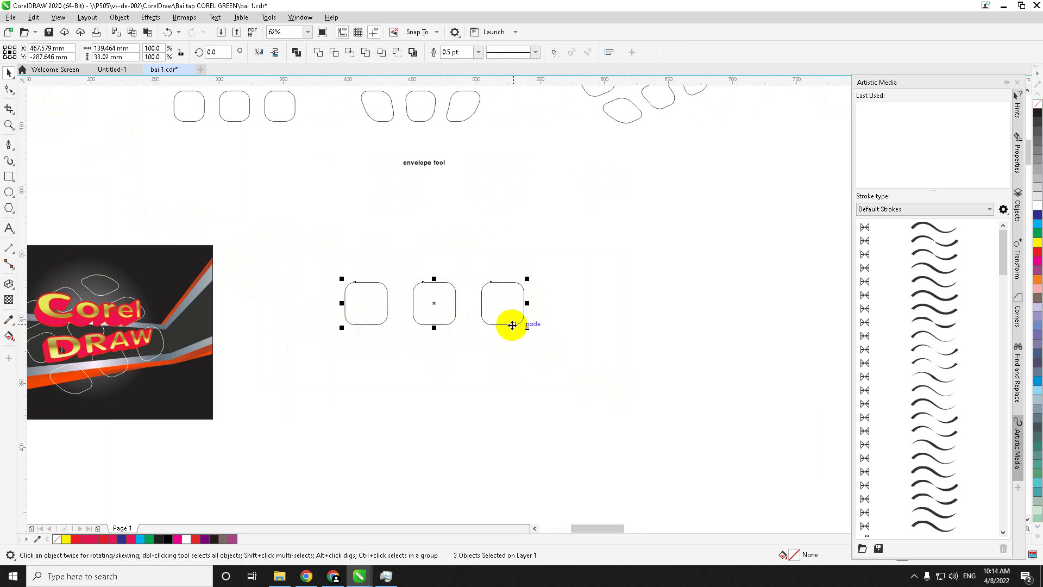
{"action": "mouse_move", "coordinate": [512, 325]}
{"action": "left_mouse_down"}
{"action": "mouse_move", "coordinate": [523, 395]}
{"action": "mouse_move", "coordinate": [503, 386]}
{"action": "left_mouse_up"}
{"action": "scroll", "coordinate": [523, 396], "scroll_direction": "down", "scroll_amount": 1}
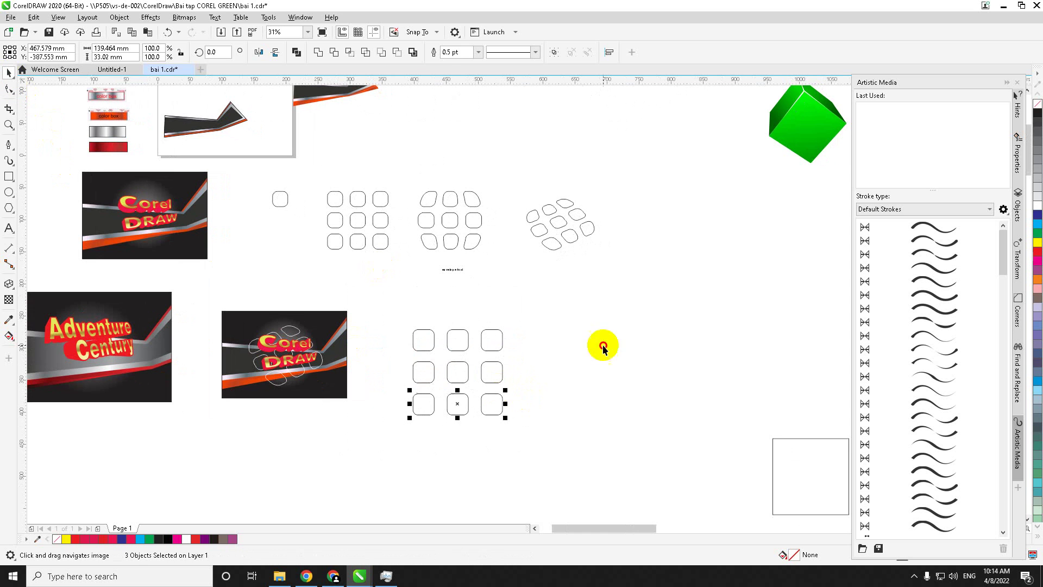
- Group the nine rounded squares and scale the group down to about 129 by 123 mm
{"action": "left_click_drag", "start_coordinate": [388, 316], "coordinate": [568, 497]}
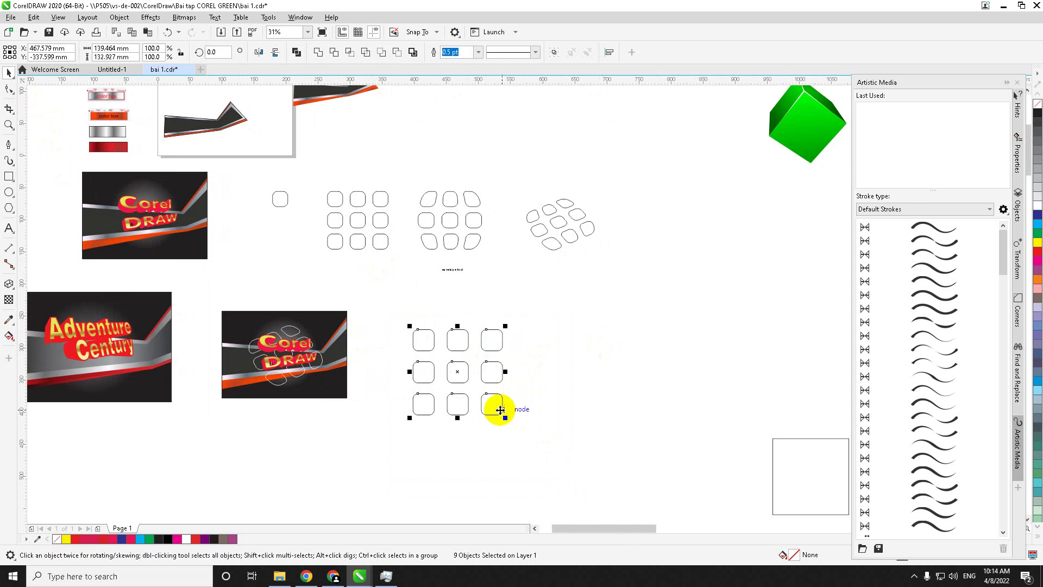
{"action": "scroll", "coordinate": [501, 402], "scroll_direction": "up", "scroll_amount": 2}
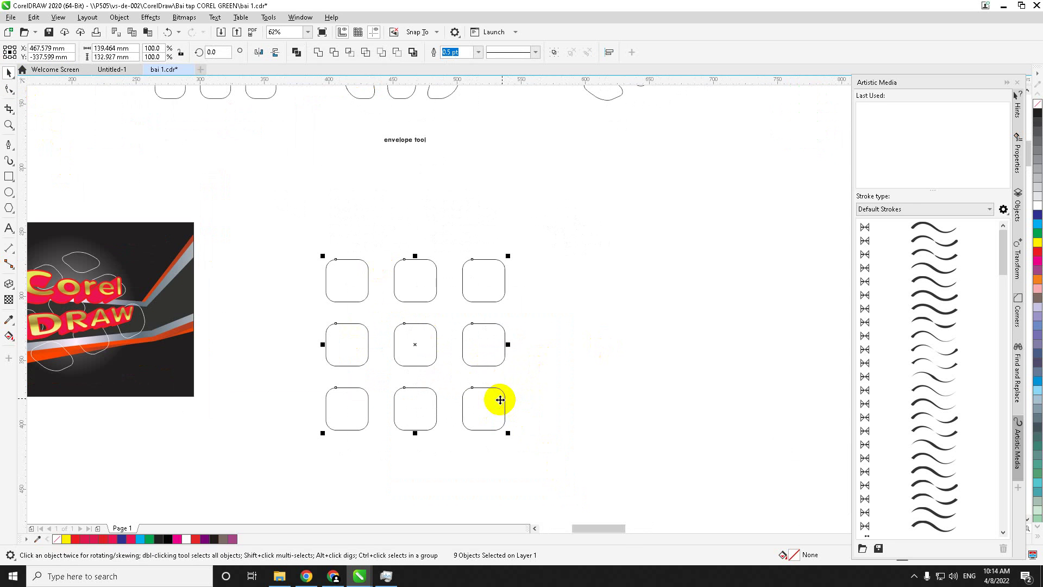
{"action": "right_click", "coordinate": [484, 364]}
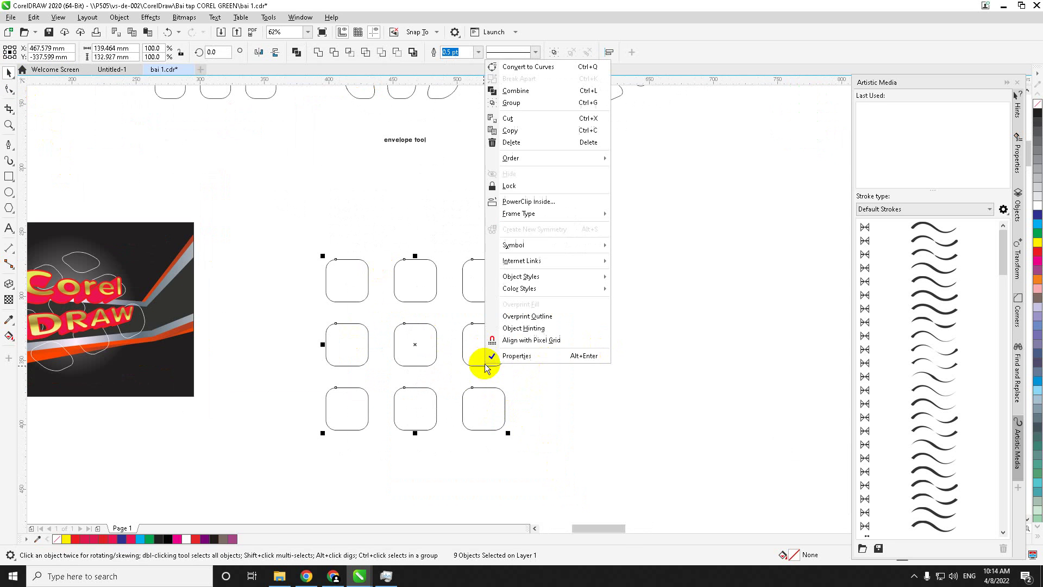
{"action": "left_click", "coordinate": [513, 103]}
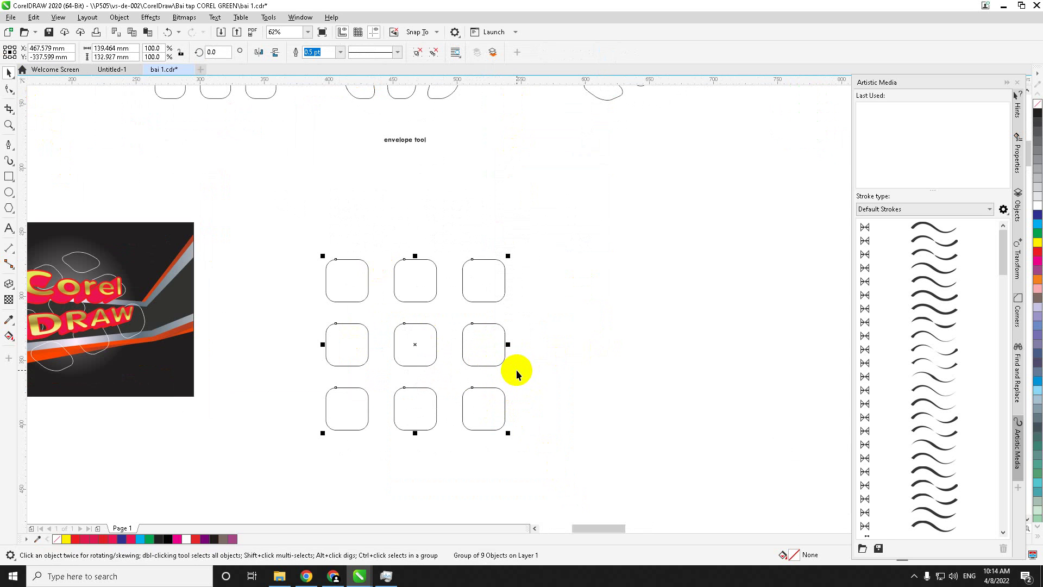
{"action": "mouse_move", "coordinate": [508, 433]}
{"action": "left_mouse_down"}
{"action": "mouse_move", "coordinate": [478, 410]}
{"action": "mouse_move", "coordinate": [494, 420]}
{"action": "left_mouse_up"}
- Apply an envelope to the grid group and pull the midpoints of both vertical sides outward
{"action": "left_click", "coordinate": [8, 284]}
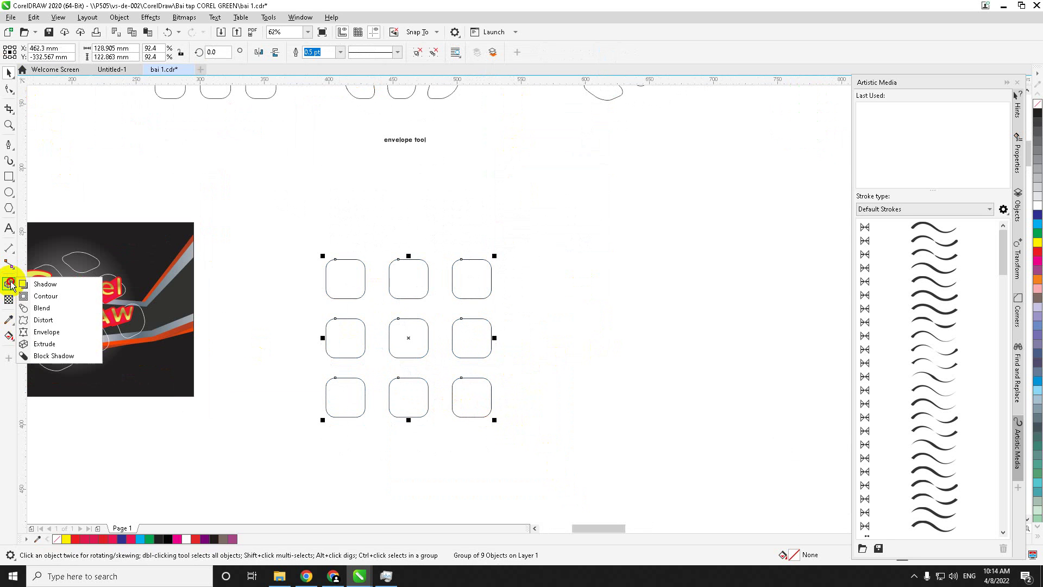
{"action": "left_click", "coordinate": [46, 332]}
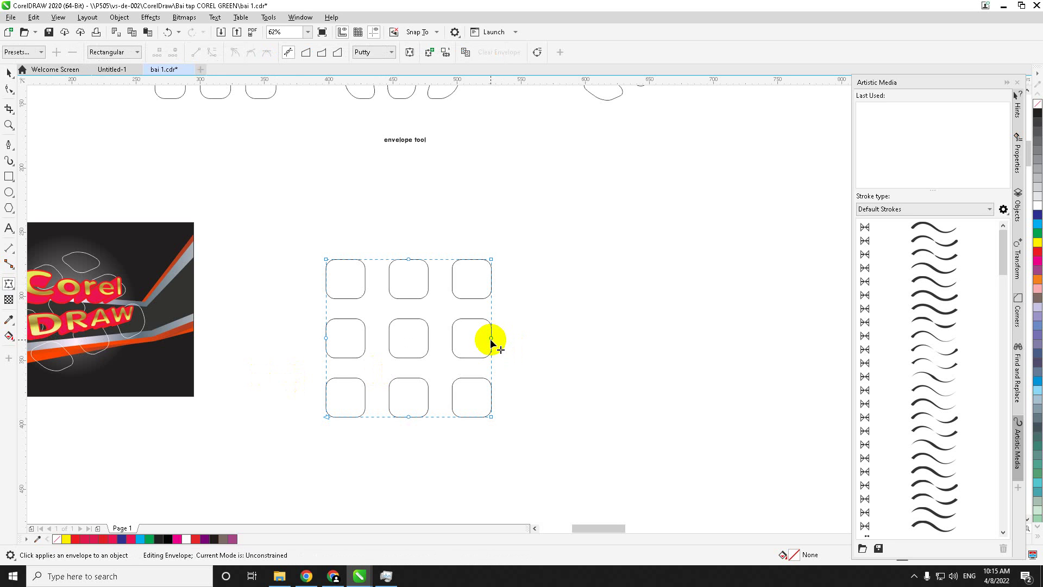
{"action": "left_click_drag", "start_coordinate": [491, 338], "coordinate": [509, 338]}
{"action": "left_click_drag", "start_coordinate": [325, 338], "coordinate": [303, 338]}
- Adjust the envelope's curve handles at all four corners so both sides of the grid bulge in smooth arcs
{"action": "left_click", "coordinate": [307, 280]}
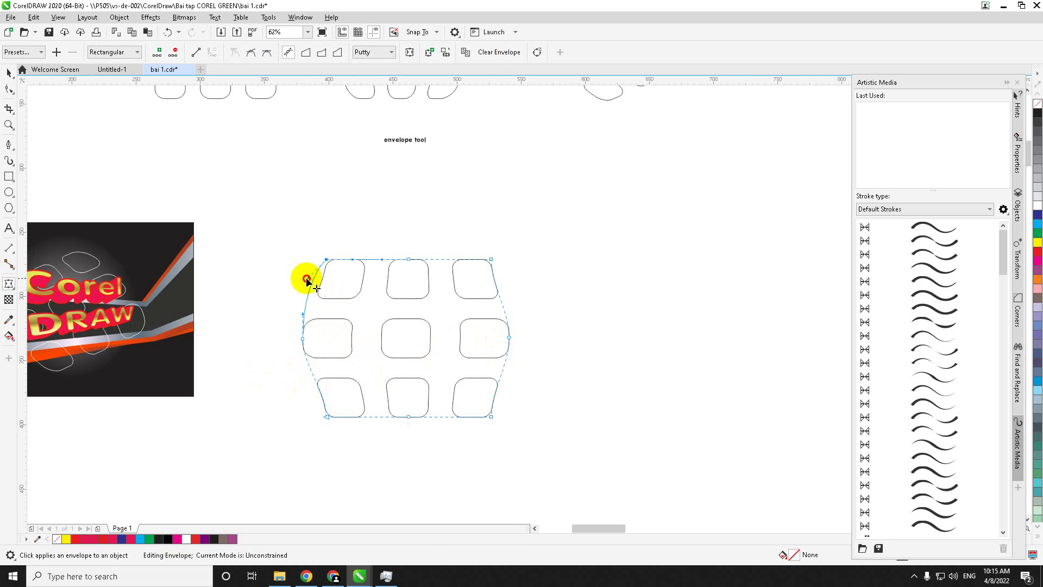
{"action": "left_click_drag", "start_coordinate": [307, 280], "coordinate": [300, 275]}
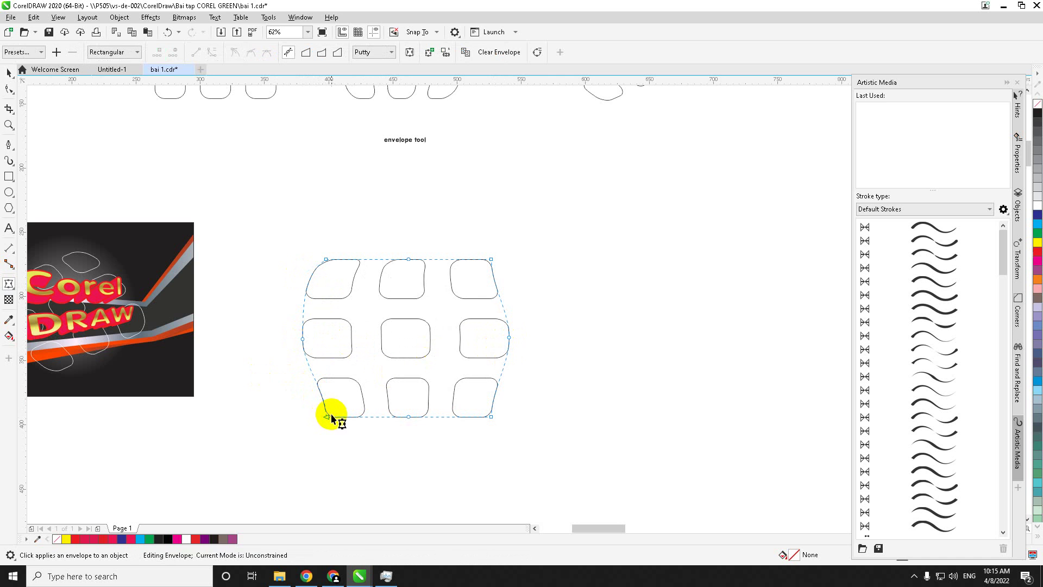
{"action": "left_click_drag", "start_coordinate": [492, 392], "coordinate": [511, 391]}
{"action": "left_click", "coordinate": [501, 268]}
{"action": "left_click_drag", "start_coordinate": [493, 289], "coordinate": [521, 288]}
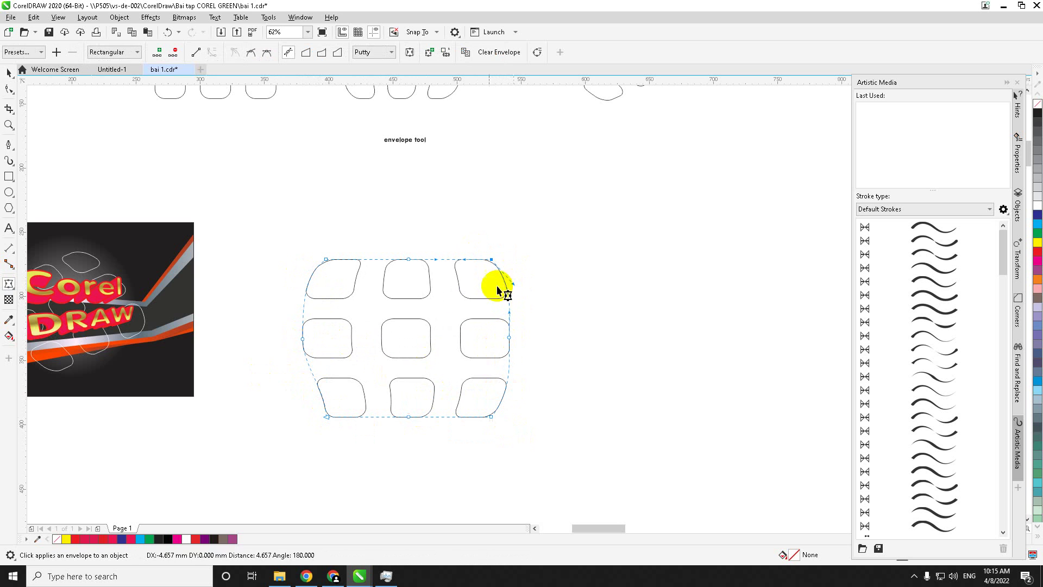
{"action": "scroll", "coordinate": [401, 287], "scroll_direction": "down", "scroll_amount": 1}
{"action": "scroll", "coordinate": [389, 331], "scroll_direction": "up", "scroll_amount": 1}
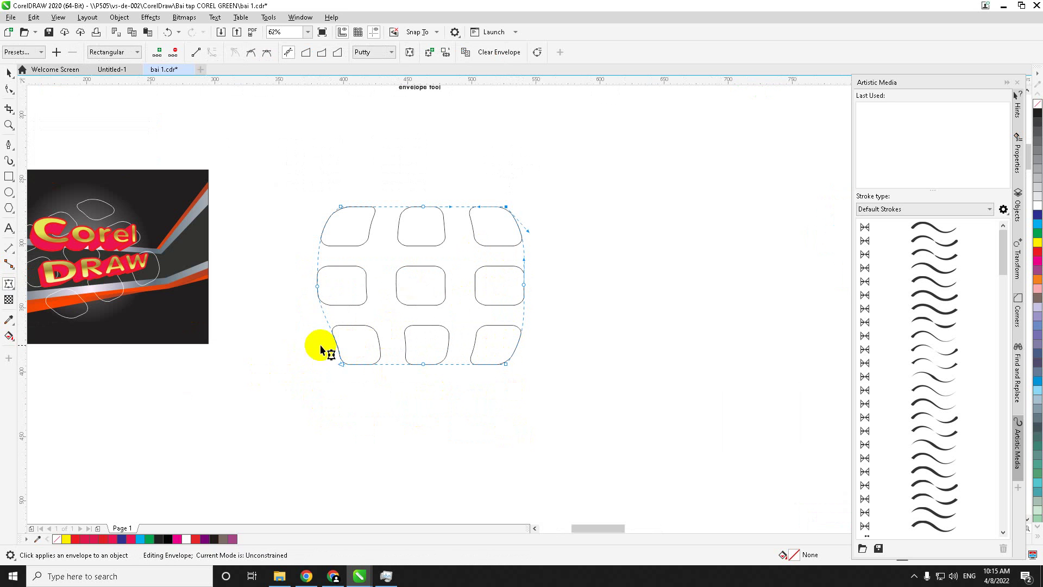
{"action": "left_click_drag", "start_coordinate": [340, 343], "coordinate": [318, 341]}
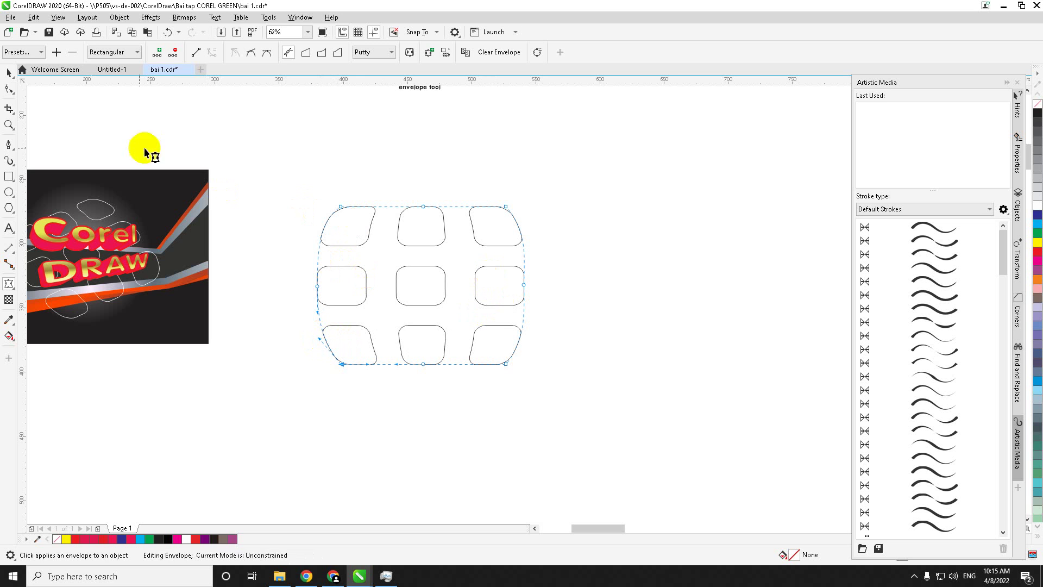
- Shrink the enveloped grid to about 130 by 115 mm
{"action": "left_click", "coordinate": [9, 73]}
{"action": "left_click", "coordinate": [415, 256]}
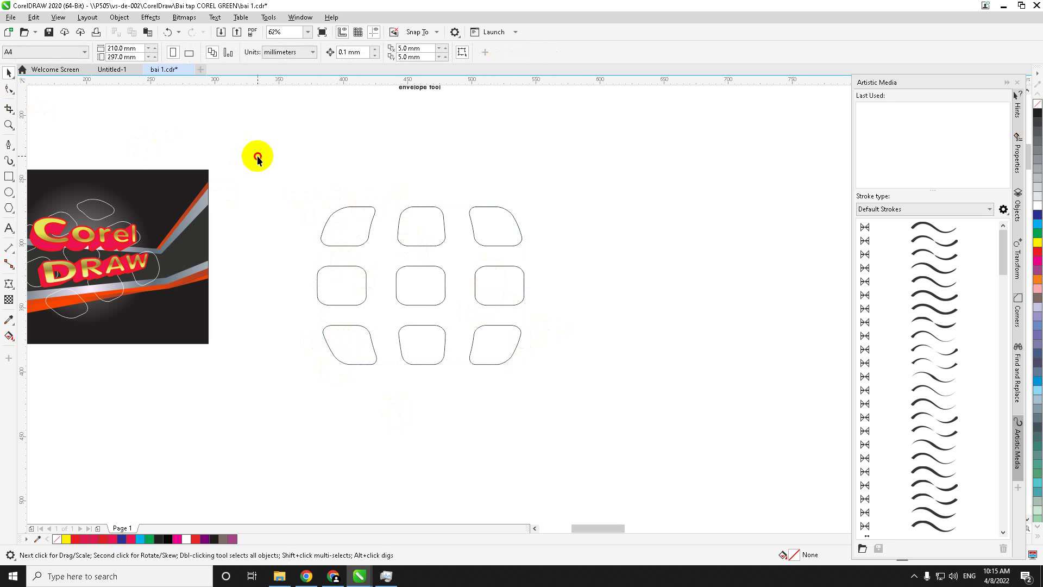
{"action": "left_click", "coordinate": [503, 283]}
{"action": "left_click_drag", "start_coordinate": [526, 284], "coordinate": [488, 284]}
{"action": "left_click_drag", "start_coordinate": [402, 367], "coordinate": [402, 357]}
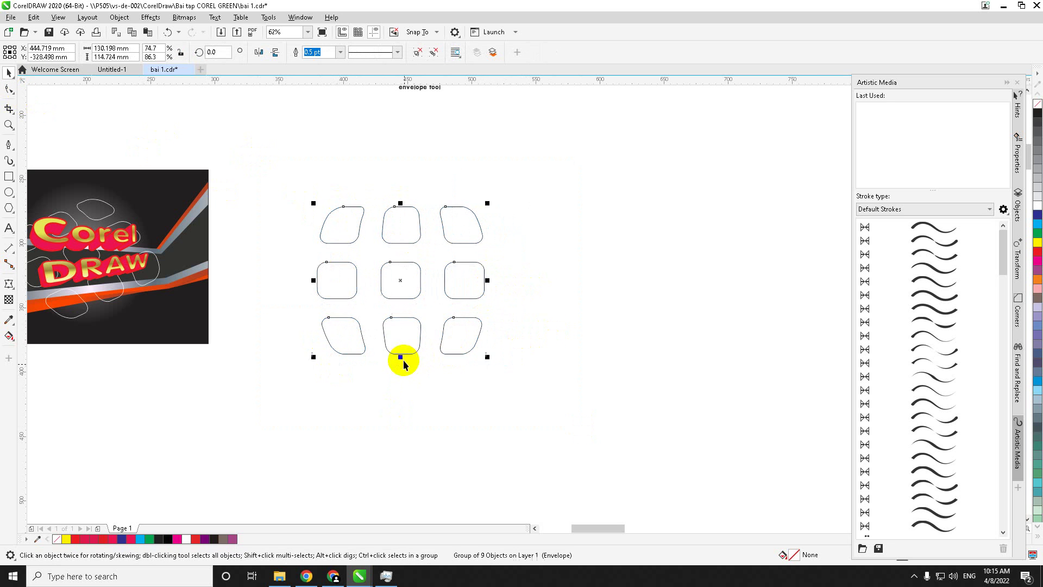
{"action": "left_click", "coordinate": [416, 401]}
{"action": "scroll", "coordinate": [415, 400], "scroll_direction": "down", "scroll_amount": 1}
{"action": "left_click_drag", "start_coordinate": [400, 417], "coordinate": [416, 407]}
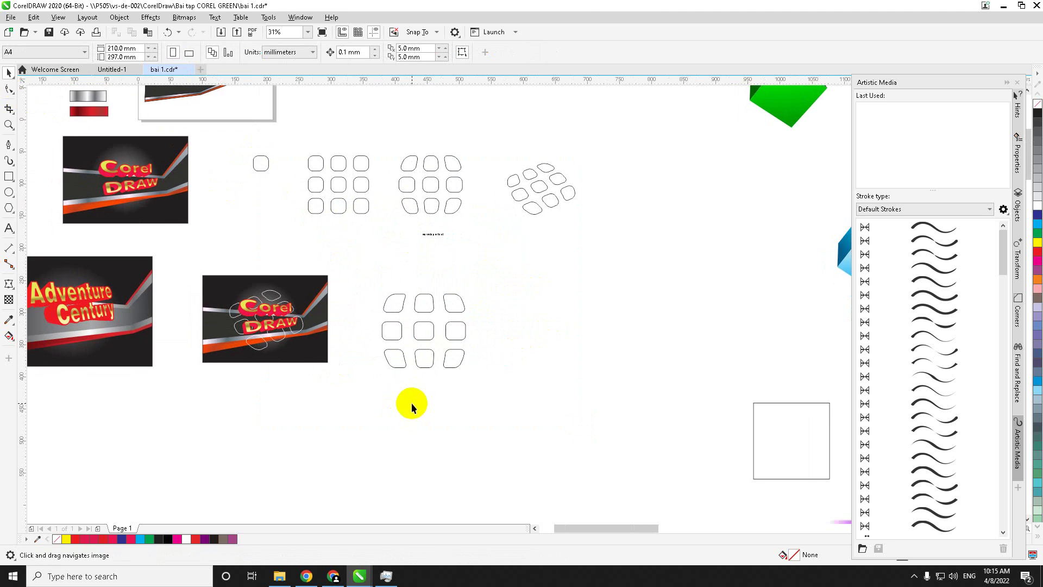
{"action": "scroll", "coordinate": [412, 403], "scroll_direction": "up", "scroll_amount": 2}
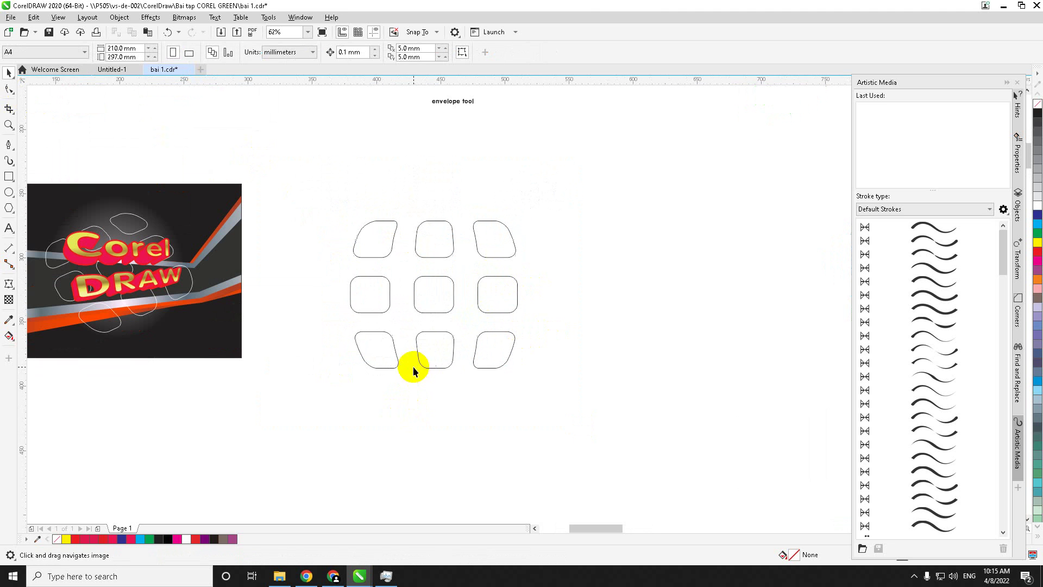
- Add perspective to the enveloped grid and shift its four corners so that it slants up to the right
{"action": "left_click", "coordinate": [389, 253]}
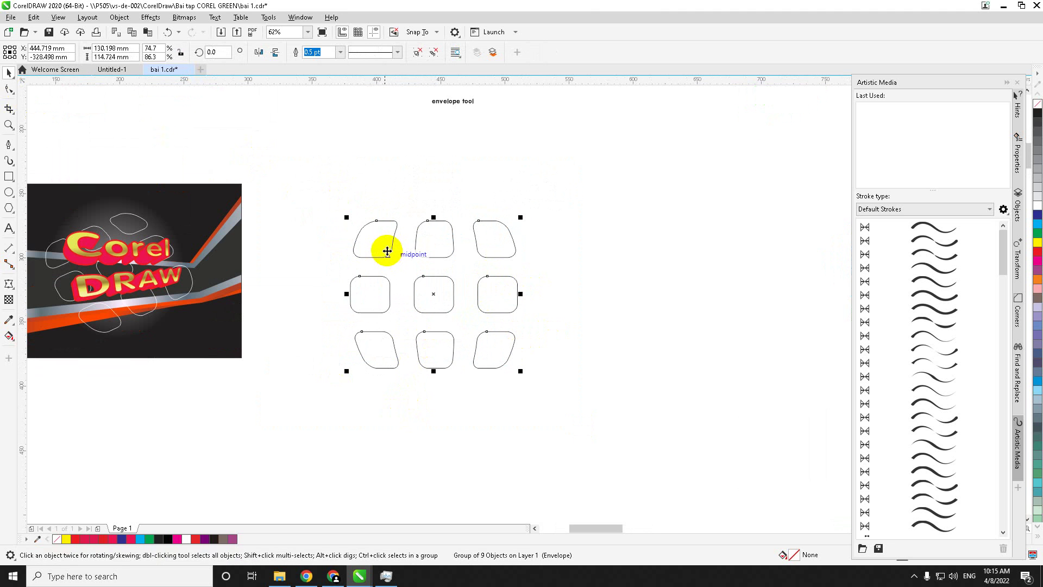
{"action": "left_click", "coordinate": [125, 19]}
{"action": "left_click", "coordinate": [152, 282]}
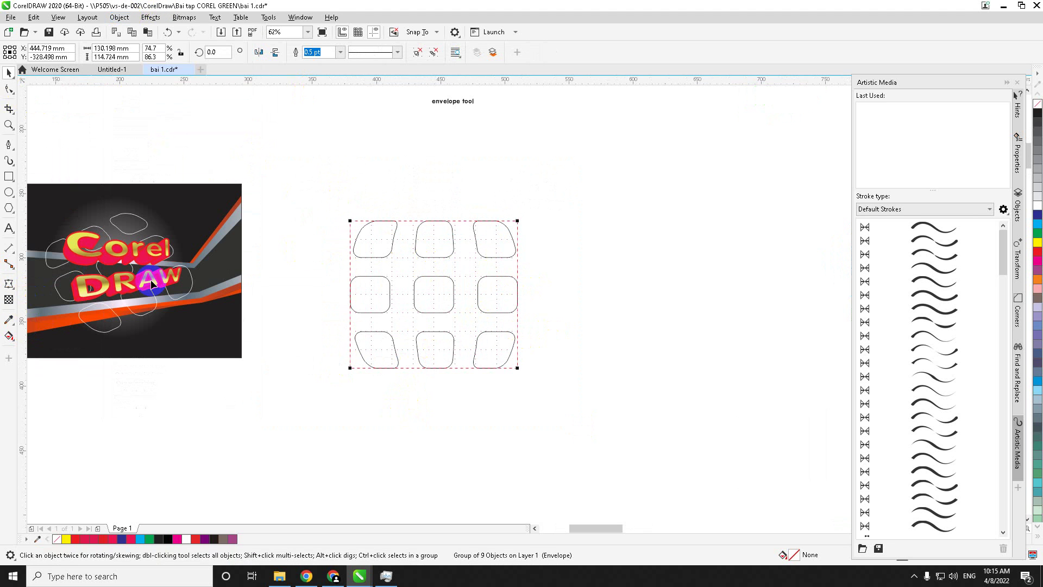
{"action": "left_click_drag", "start_coordinate": [517, 371], "coordinate": [536, 359]}
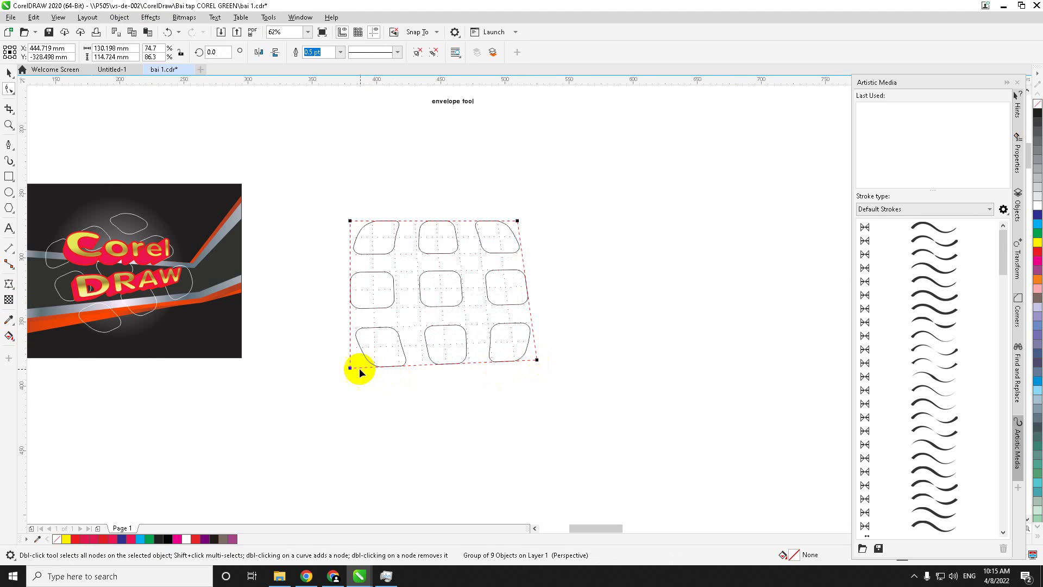
{"action": "left_click_drag", "start_coordinate": [350, 368], "coordinate": [384, 384]}
{"action": "left_click_drag", "start_coordinate": [520, 221], "coordinate": [505, 200]}
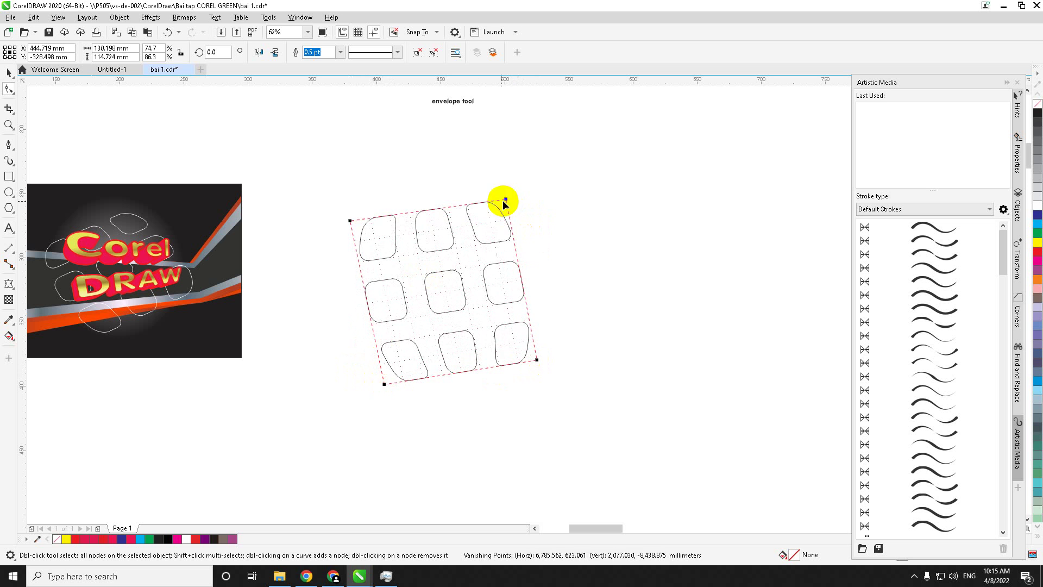
{"action": "left_click_drag", "start_coordinate": [347, 229], "coordinate": [332, 263]}
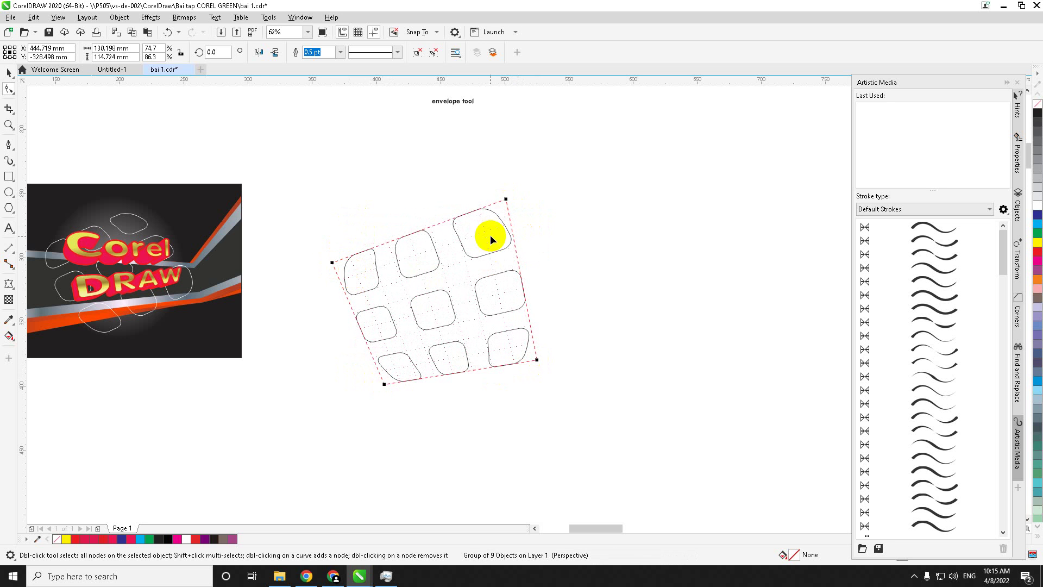
- Flatten the perspective grid by raising its two lower corners and pulling the upper-right corner down and inward
{"action": "left_click_drag", "start_coordinate": [386, 386], "coordinate": [396, 367]}
{"action": "left_click_drag", "start_coordinate": [537, 360], "coordinate": [538, 337]}
{"action": "left_click_drag", "start_coordinate": [499, 197], "coordinate": [471, 241]}
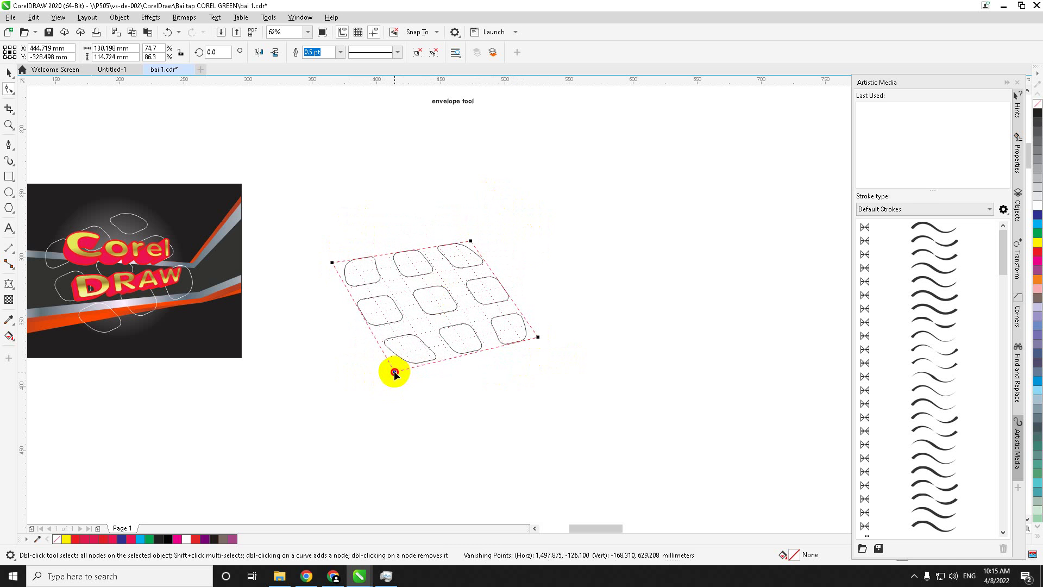
{"action": "left_click", "coordinate": [9, 72]}
{"action": "left_click", "coordinate": [217, 142]}
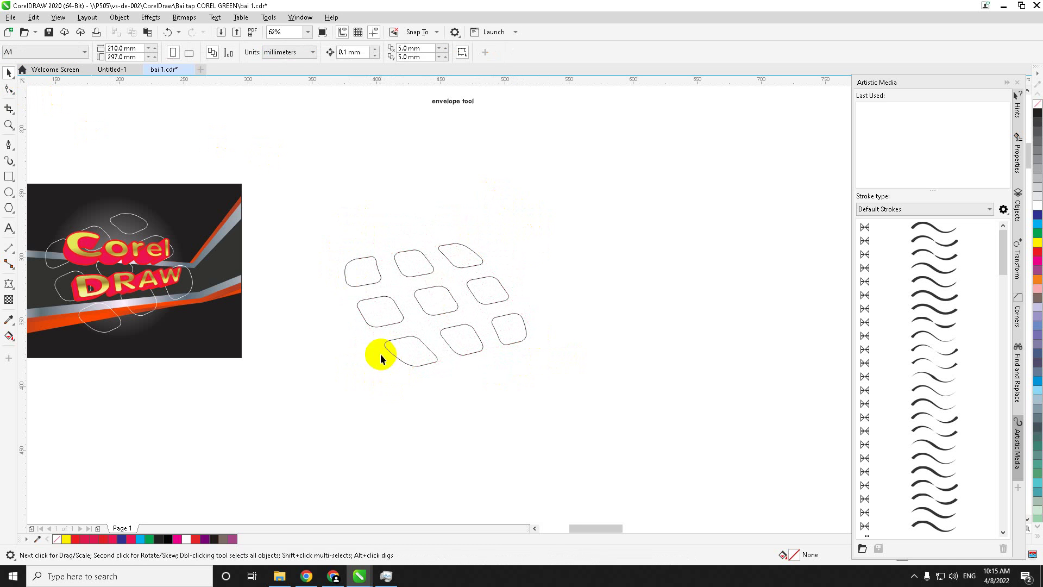
- Move the perspective grid onto the Adventure Century banner and give it a white outline
{"action": "scroll", "coordinate": [505, 314], "scroll_direction": "down", "scroll_amount": 3}
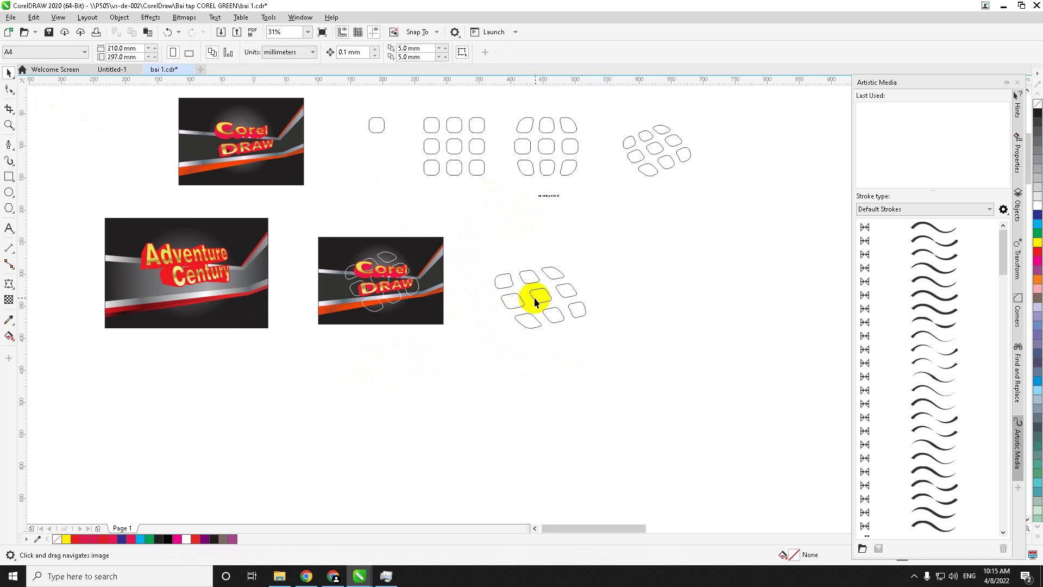
{"action": "left_click", "coordinate": [535, 301]}
{"action": "left_click_drag", "start_coordinate": [536, 302], "coordinate": [193, 277]}
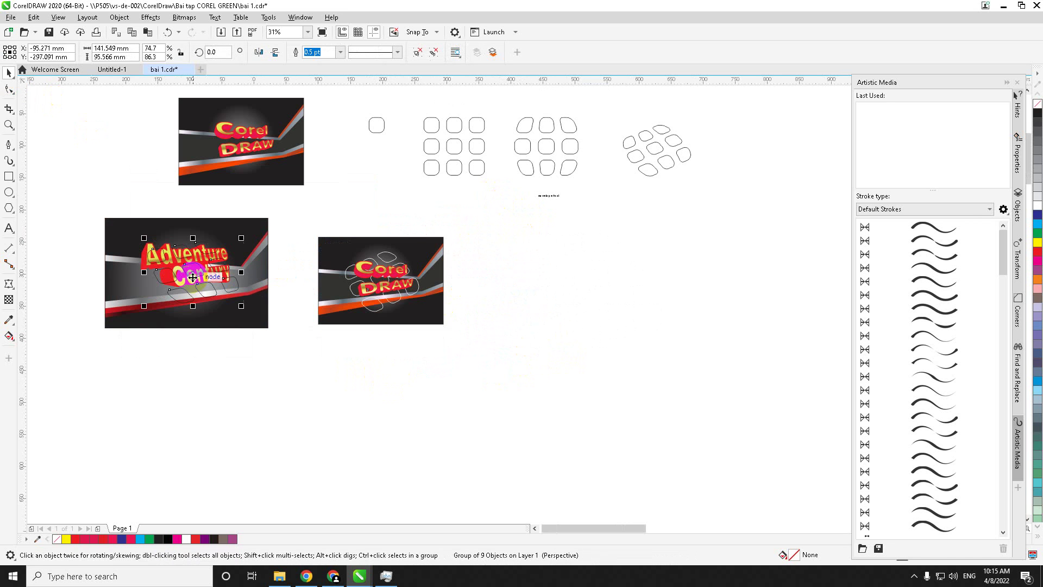
{"action": "scroll", "coordinate": [193, 277], "scroll_direction": "up", "scroll_amount": 2}
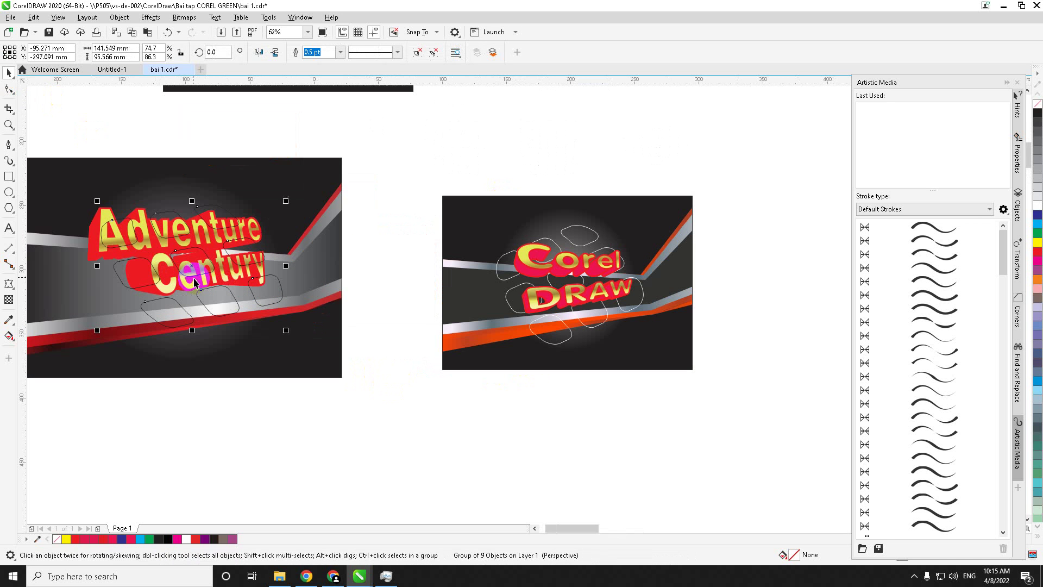
{"action": "right_click", "coordinate": [1037, 206]}
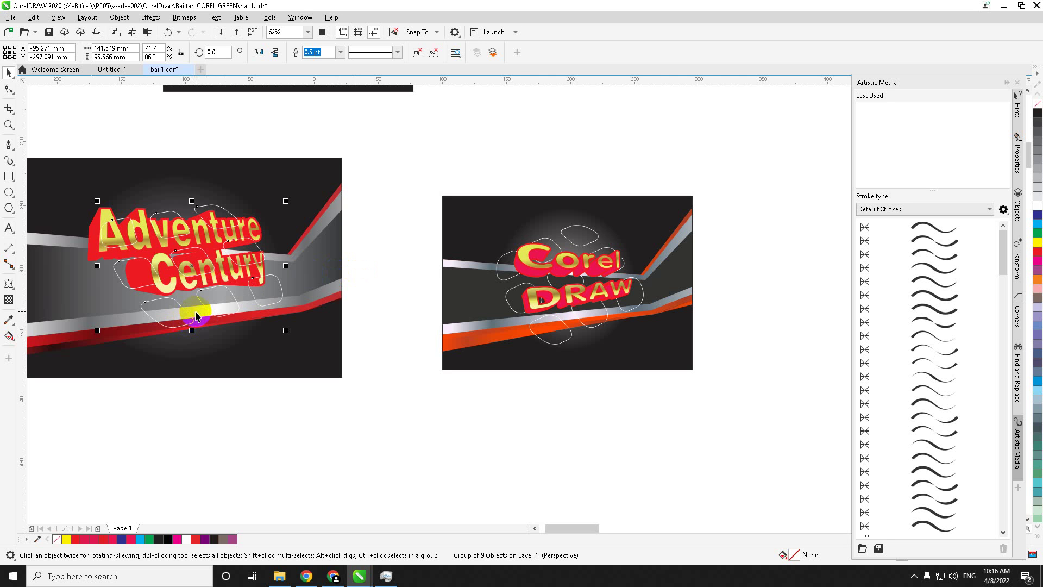
- Place the white grid behind the Adventure Century text and enlarge it to about 168 by 114 mm, centred around the lettering
{"action": "left_click_drag", "start_coordinate": [213, 304], "coordinate": [183, 304]}
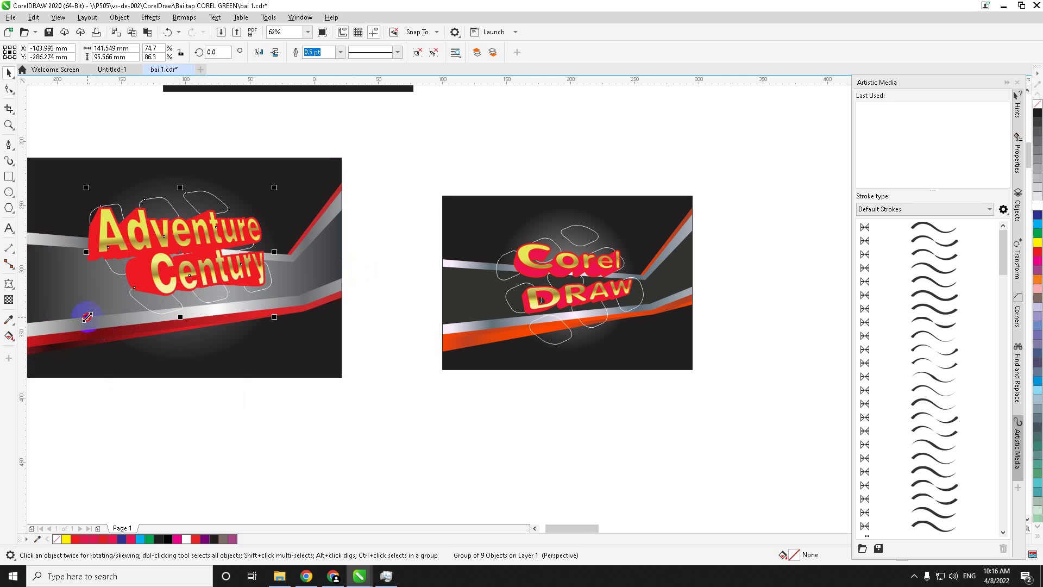
{"action": "left_click_drag", "start_coordinate": [87, 317], "coordinate": [75, 334]}
{"action": "left_click_drag", "start_coordinate": [275, 324], "coordinate": [300, 341]}
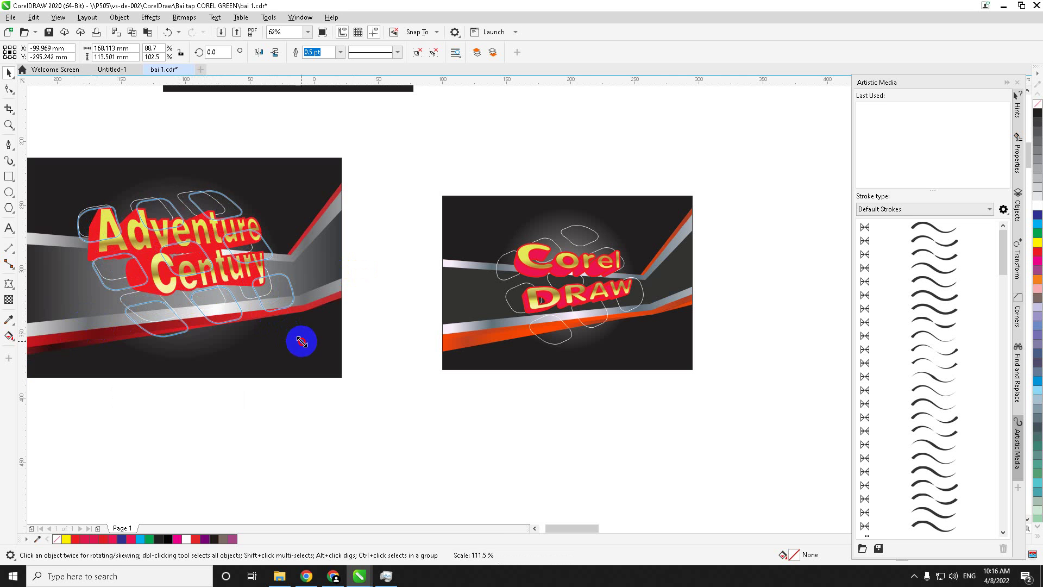
{"action": "left_click_drag", "start_coordinate": [232, 321], "coordinate": [233, 316]}
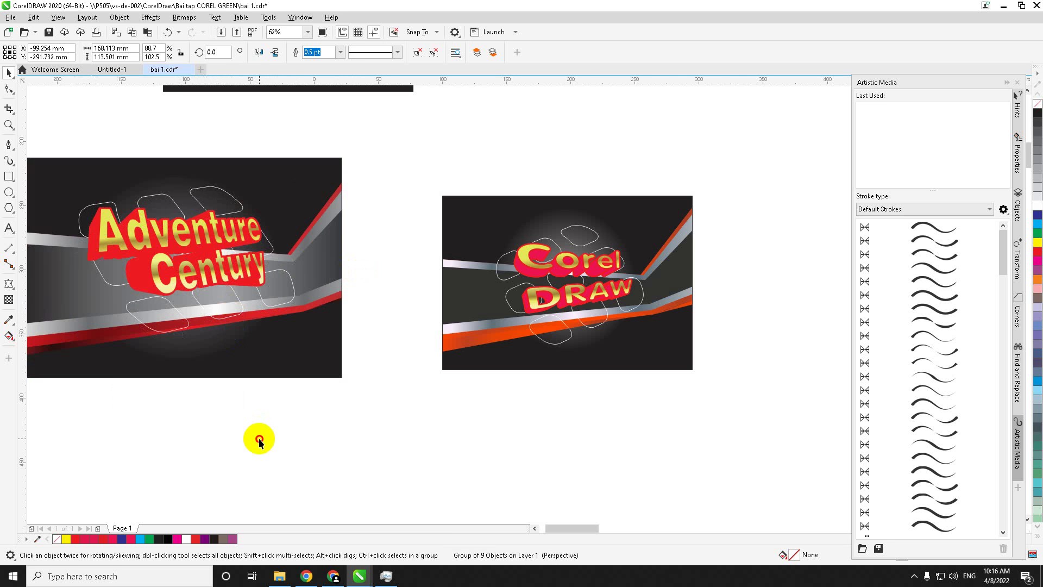
{"action": "left_click", "coordinate": [259, 438]}
{"action": "left_click_drag", "start_coordinate": [250, 407], "coordinate": [334, 422]}
{"action": "scroll", "coordinate": [305, 381], "scroll_direction": "up", "scroll_amount": 1}
{"action": "scroll", "coordinate": [292, 386], "scroll_direction": "down", "scroll_amount": 2}
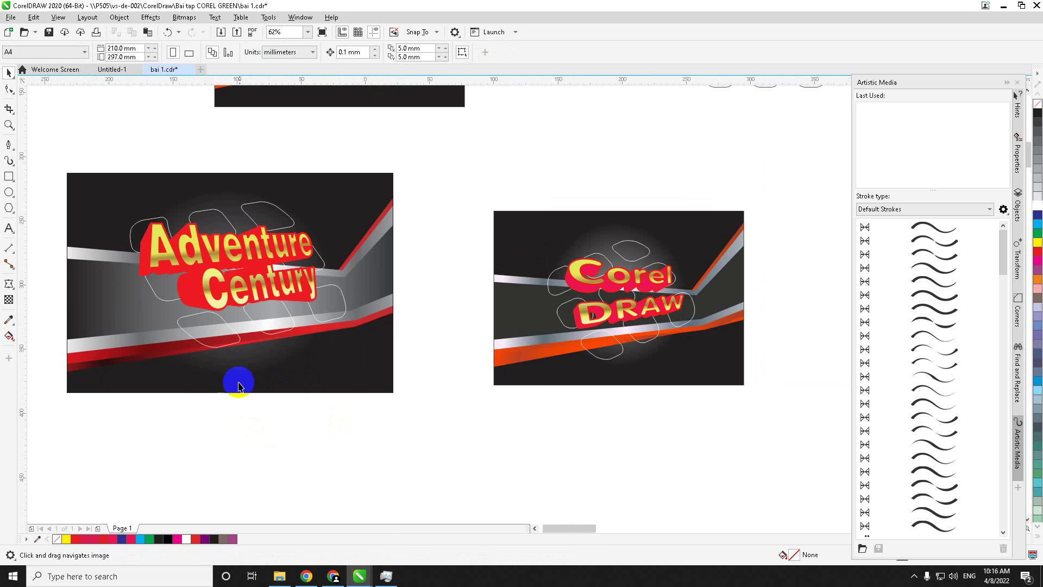
{"action": "scroll", "coordinate": [293, 387], "scroll_direction": "left", "scroll_amount": 1}
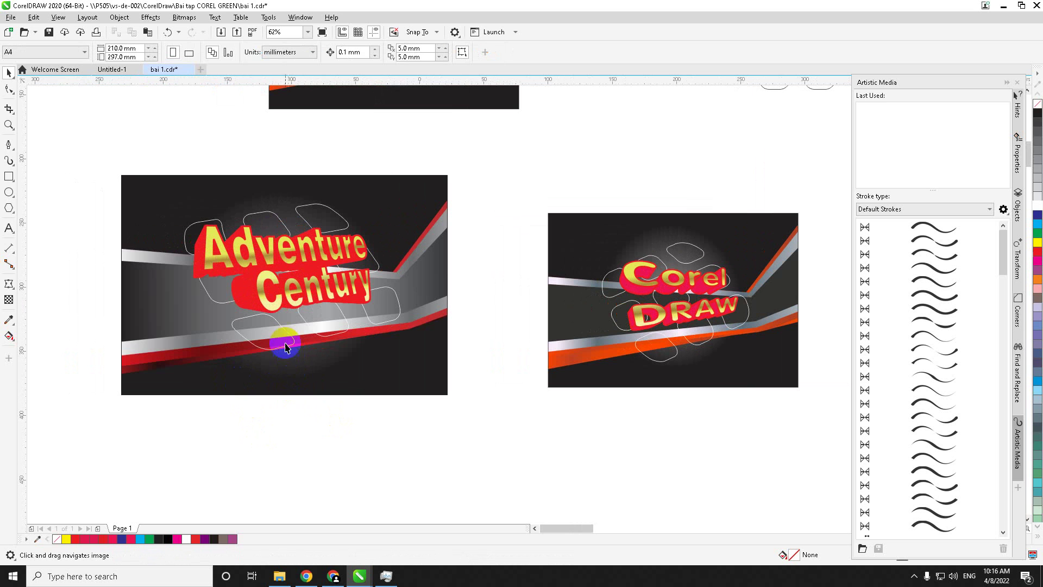